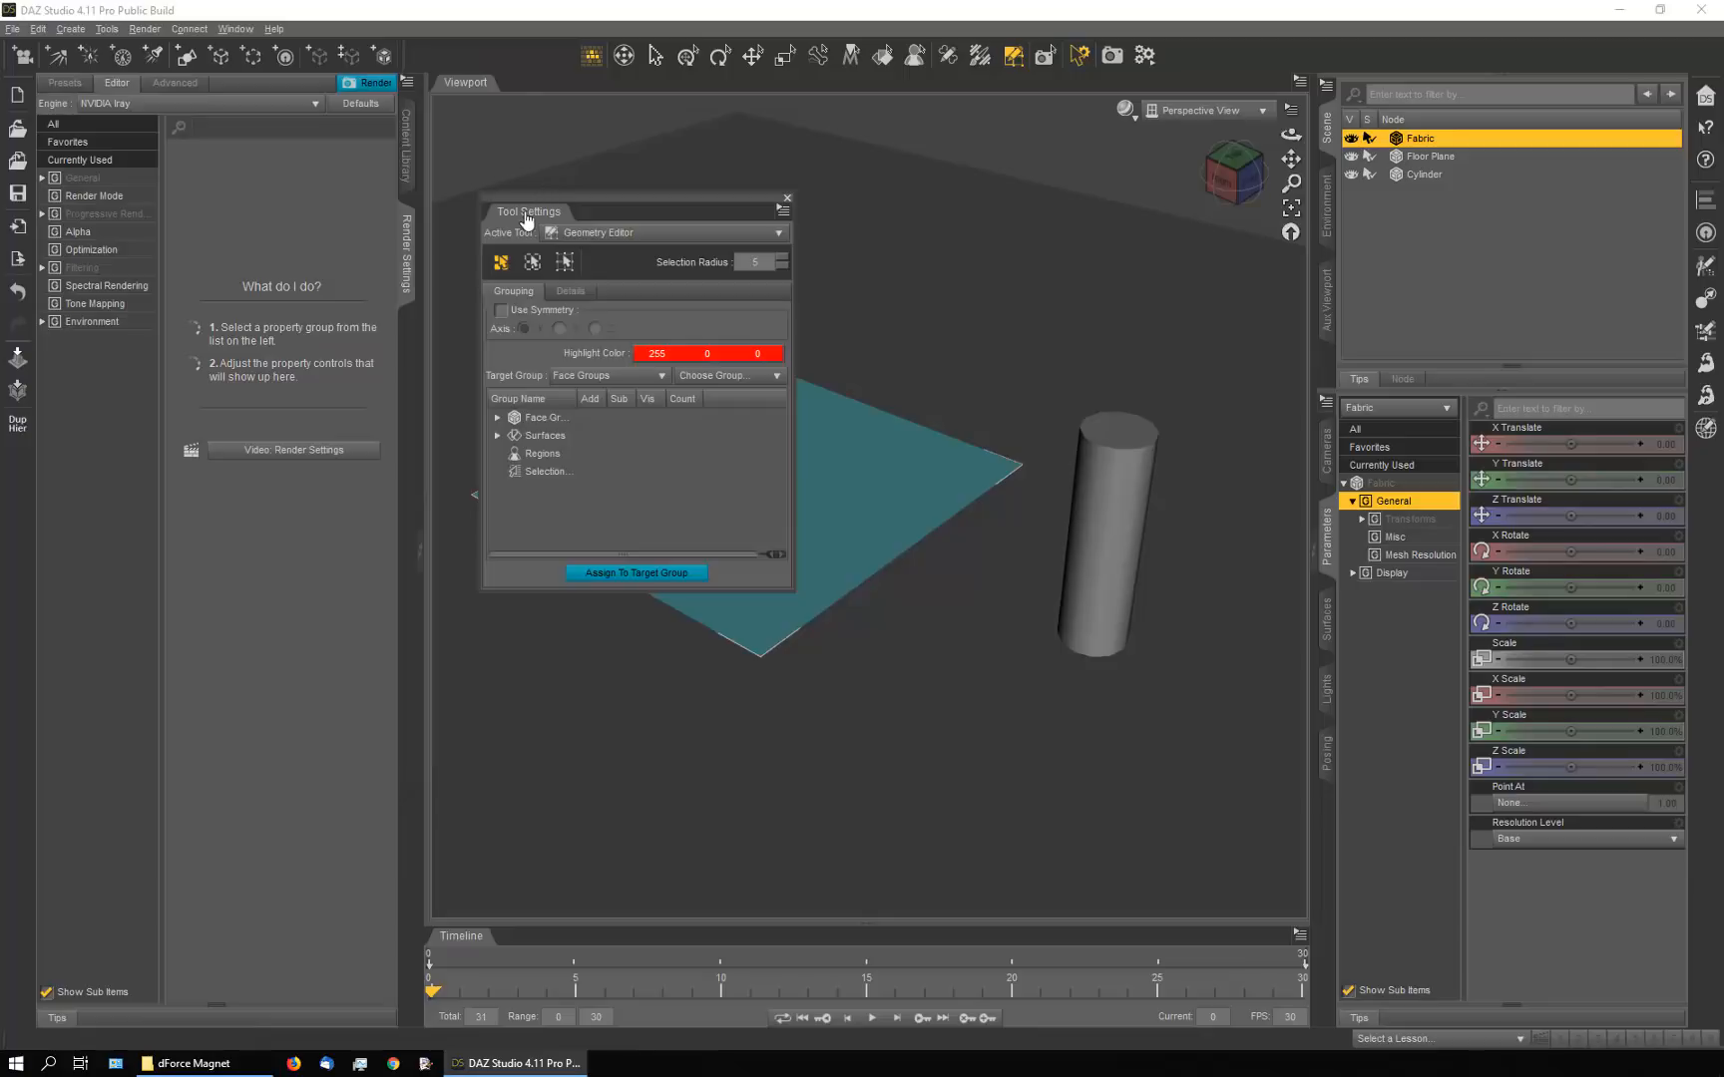
Show the Simulation Settings pane and dock it with the Render Settings and Tool Settings panes
click(235, 28)
mouse_move(256, 49)
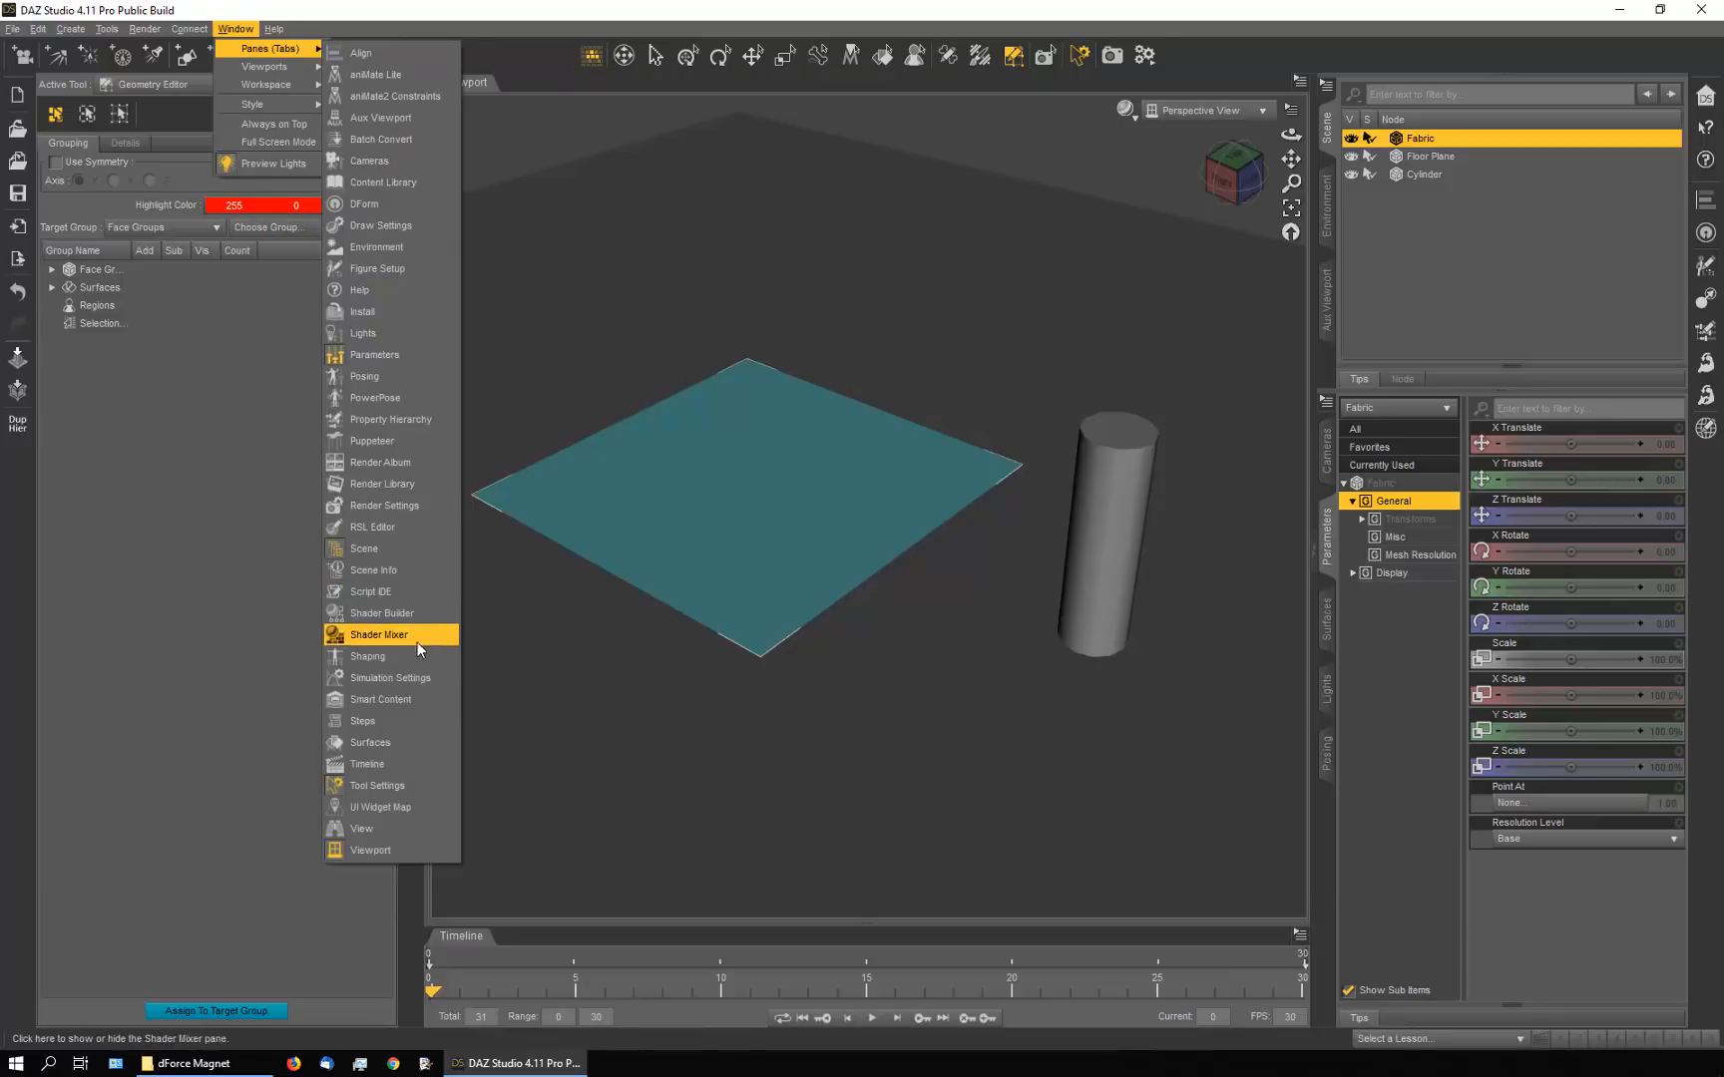
click(416, 673)
drag(484, 212, 417, 216)
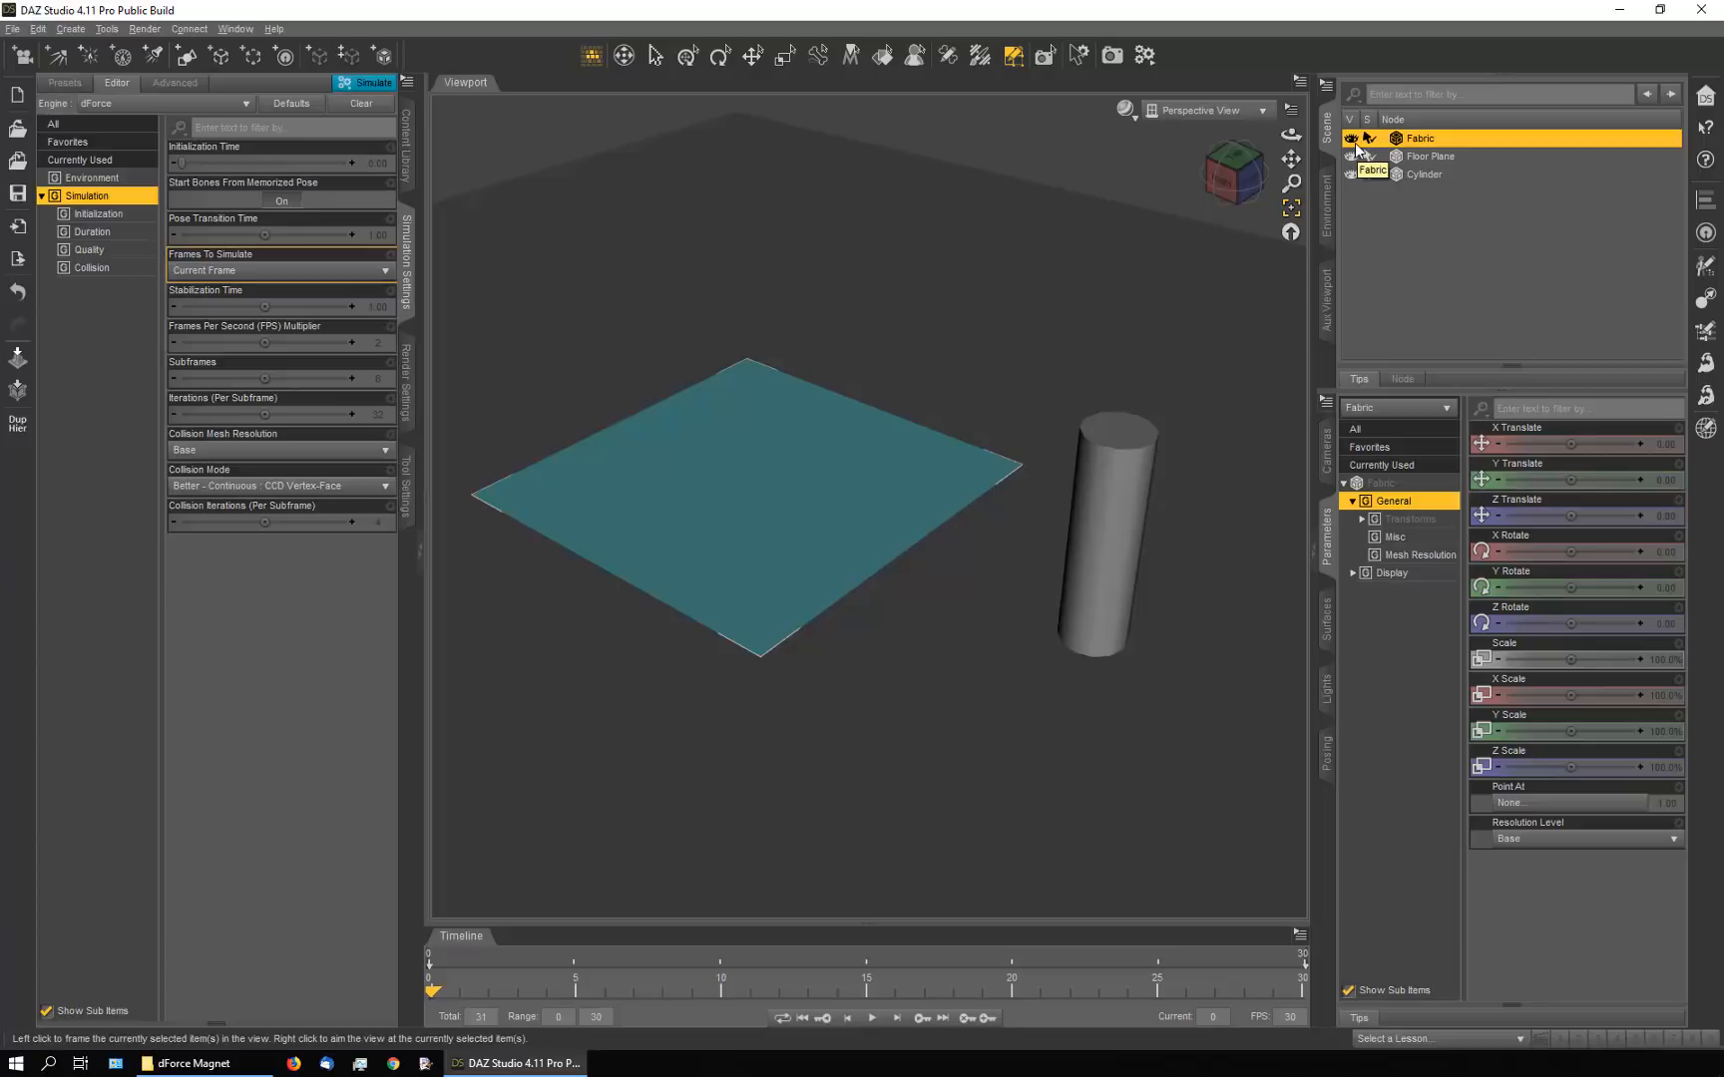
Add the dForce Modifier: Dynamic Surface to the Fabric plane
click(687, 55)
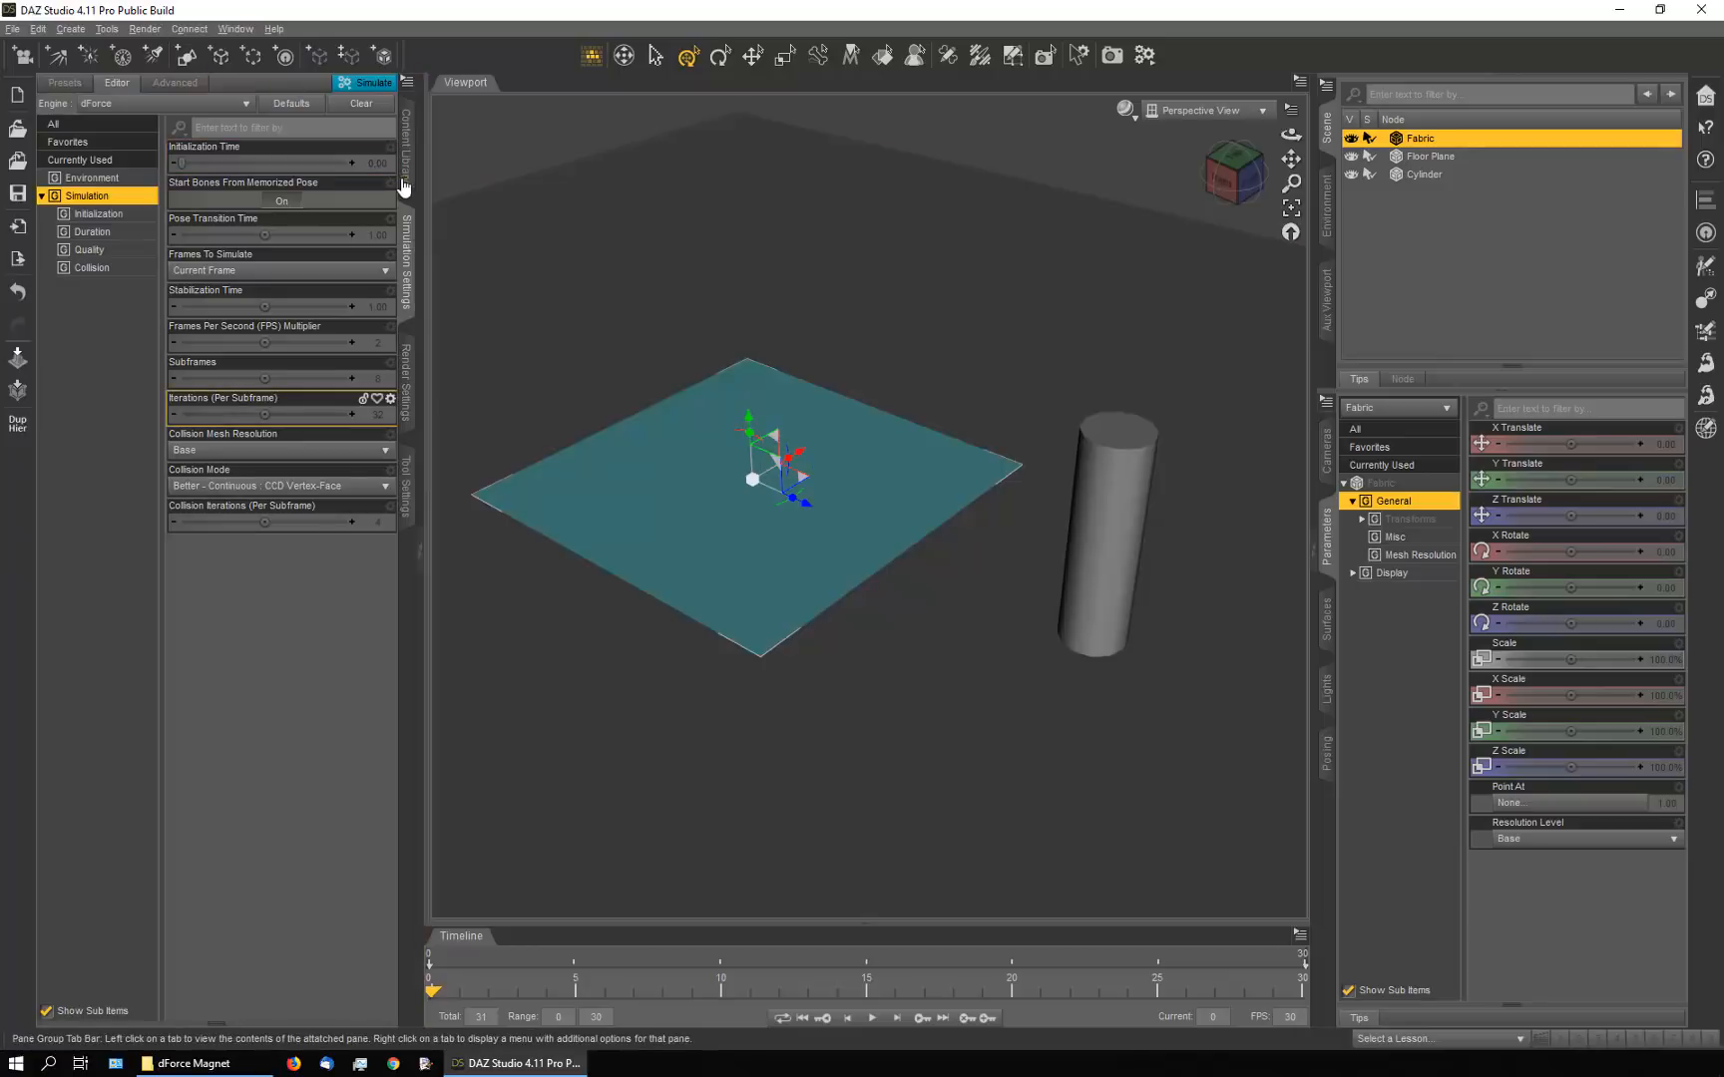
click(408, 83)
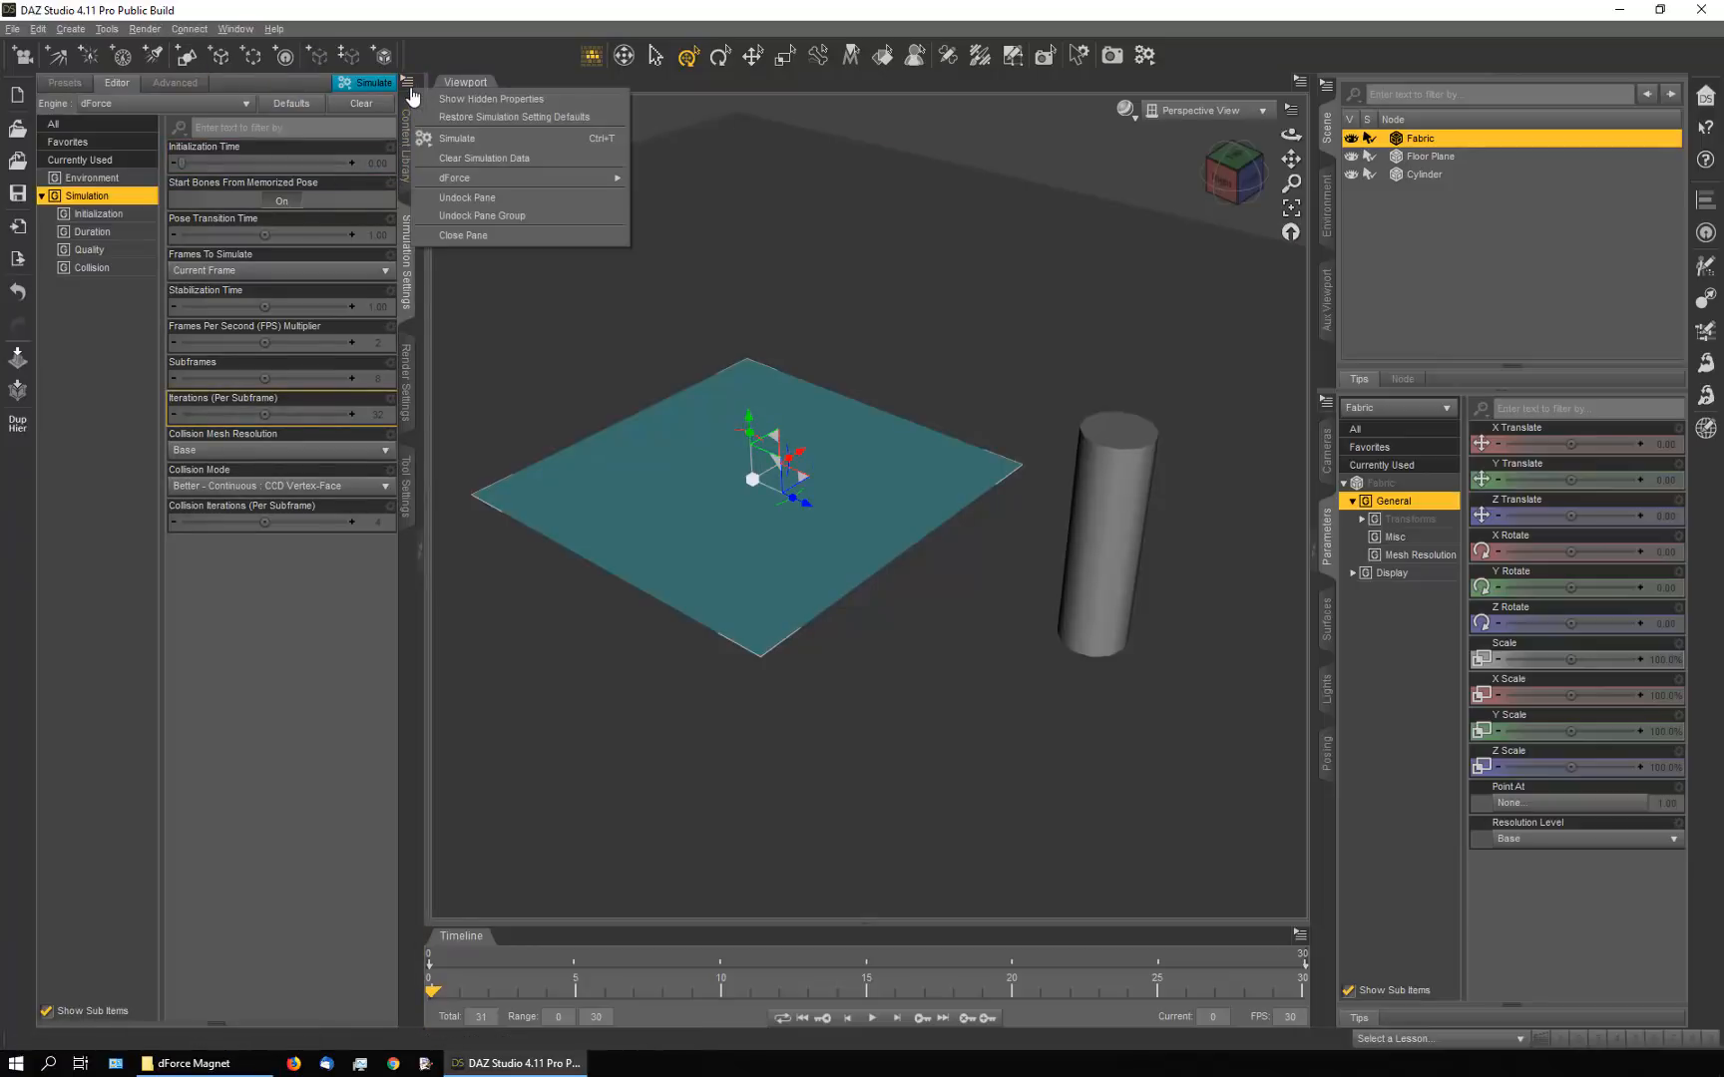
mouse_move(485, 177)
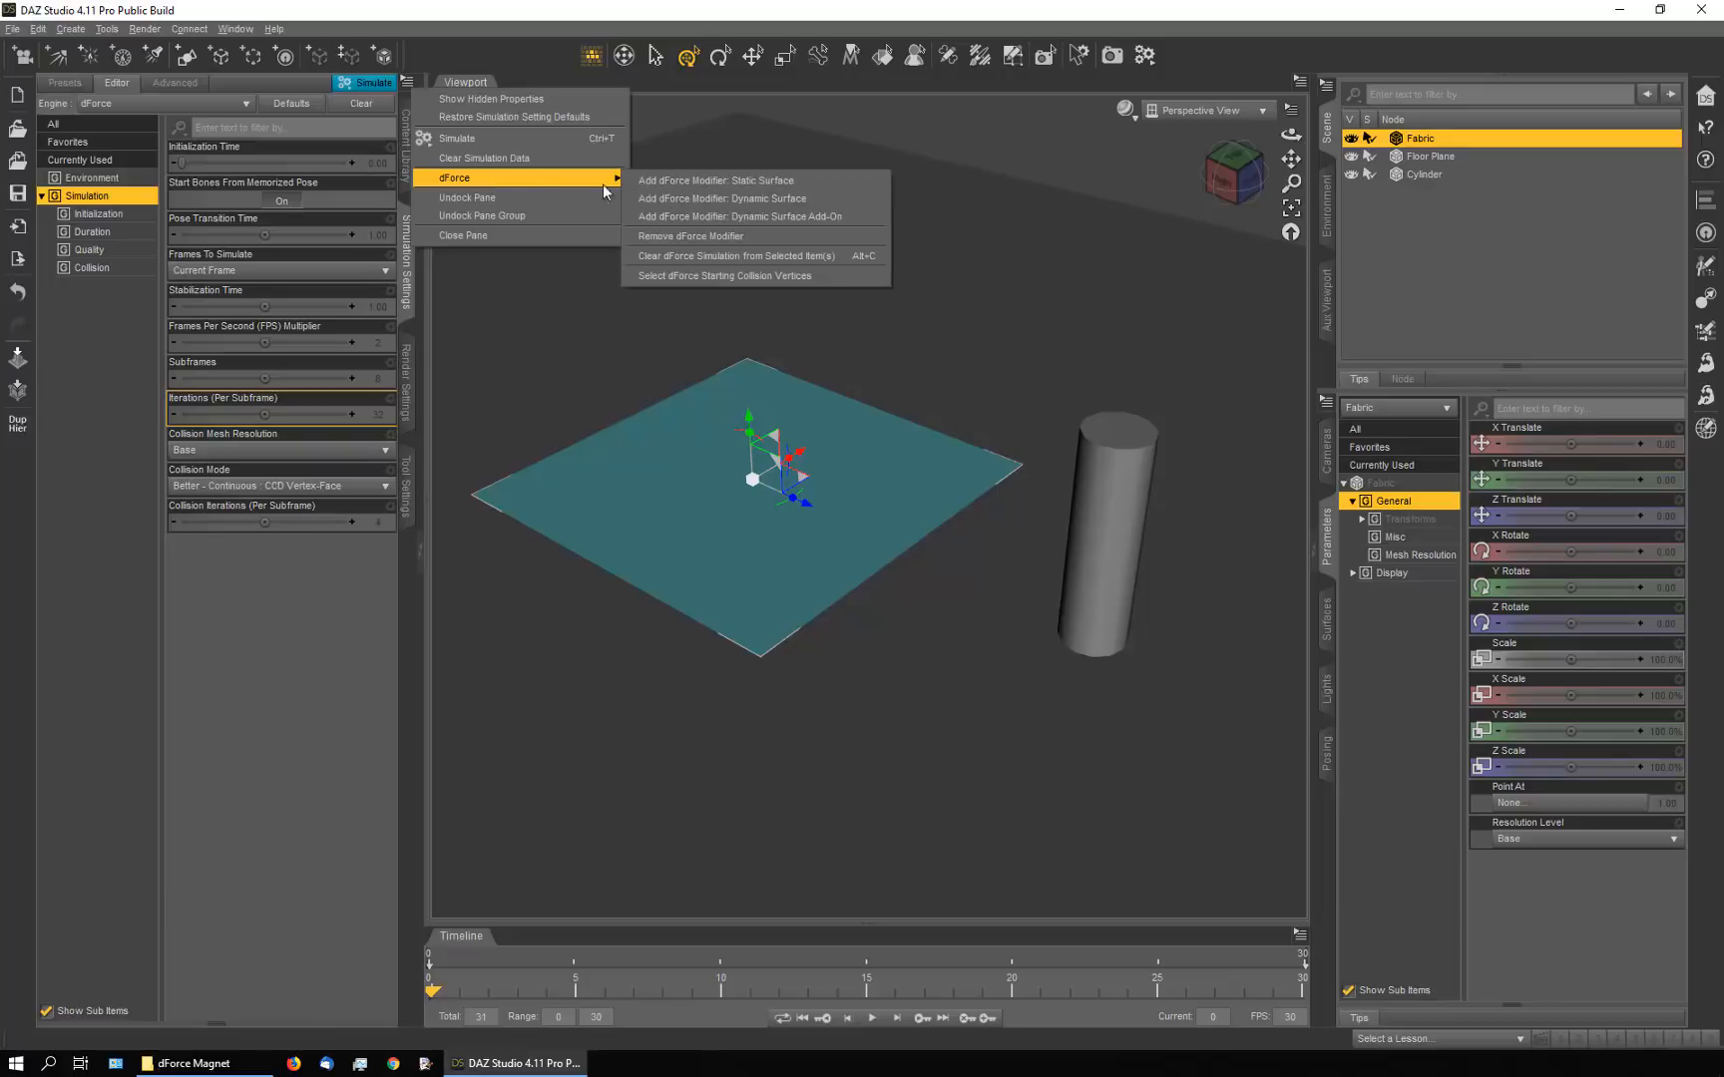
click(807, 206)
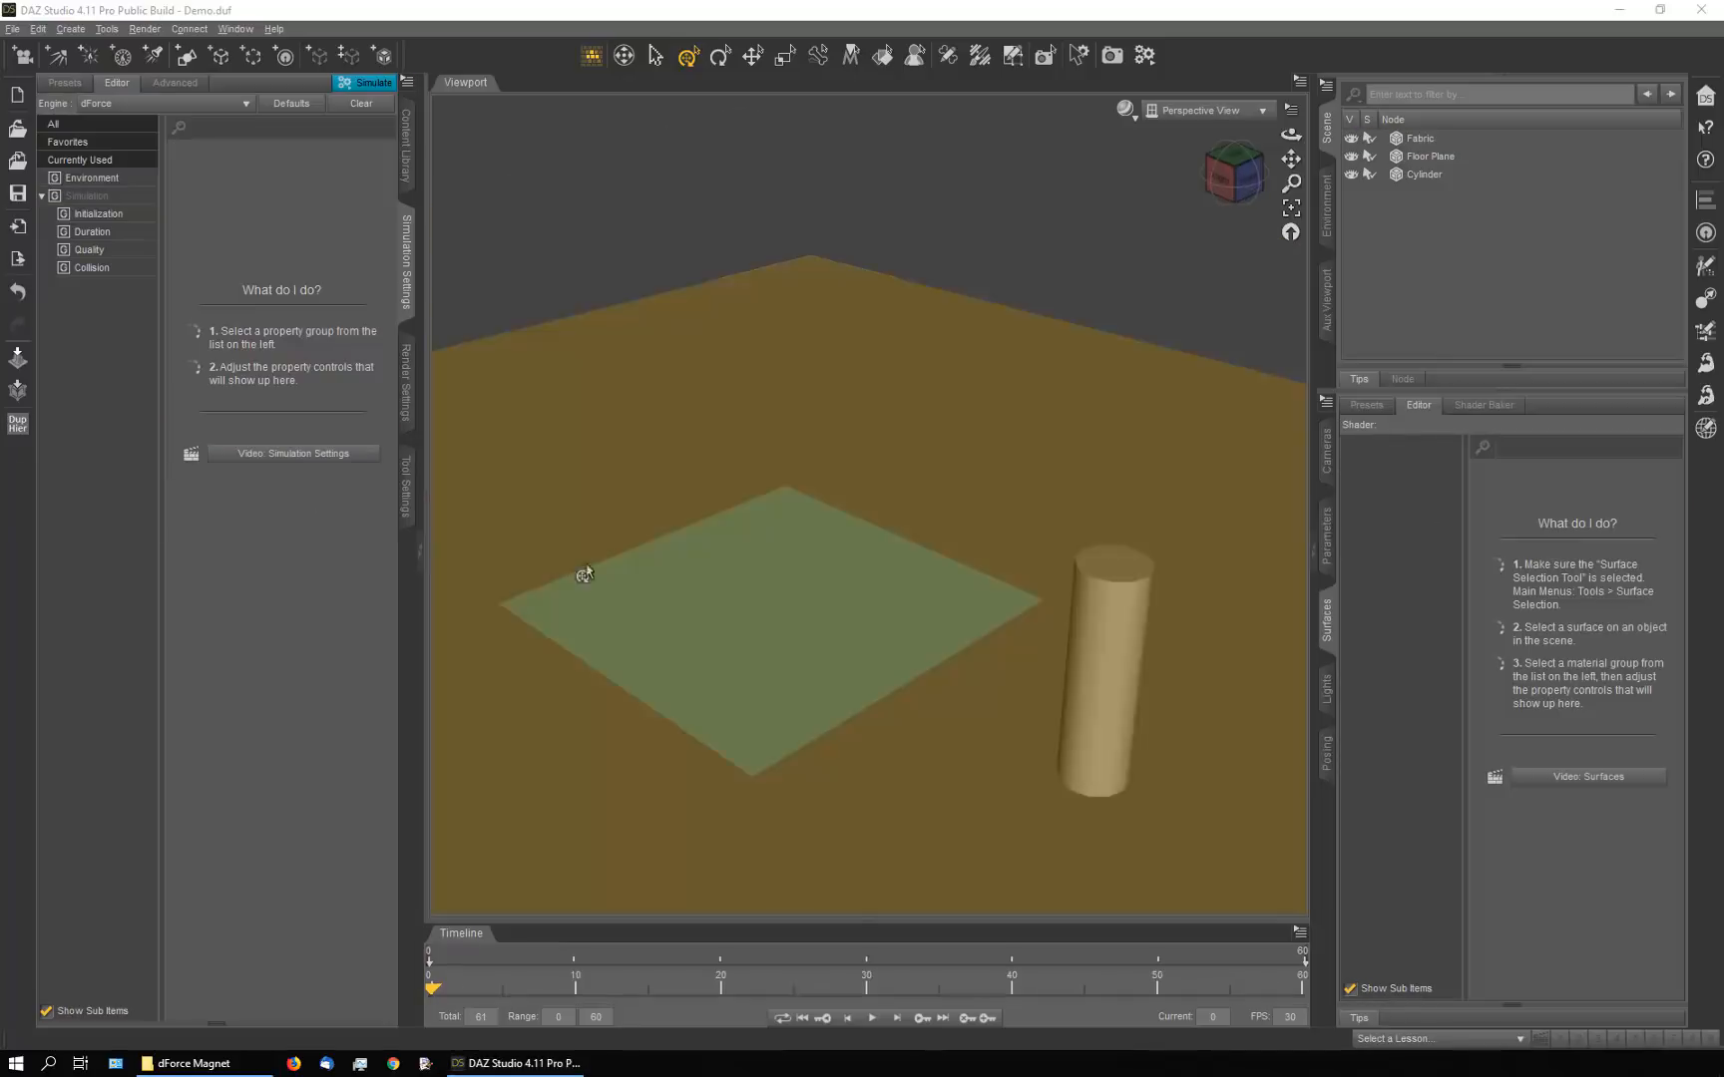
Select the Fabric plane, activate the Geometry Editor, and set its selection mode to vertices
click(680, 598)
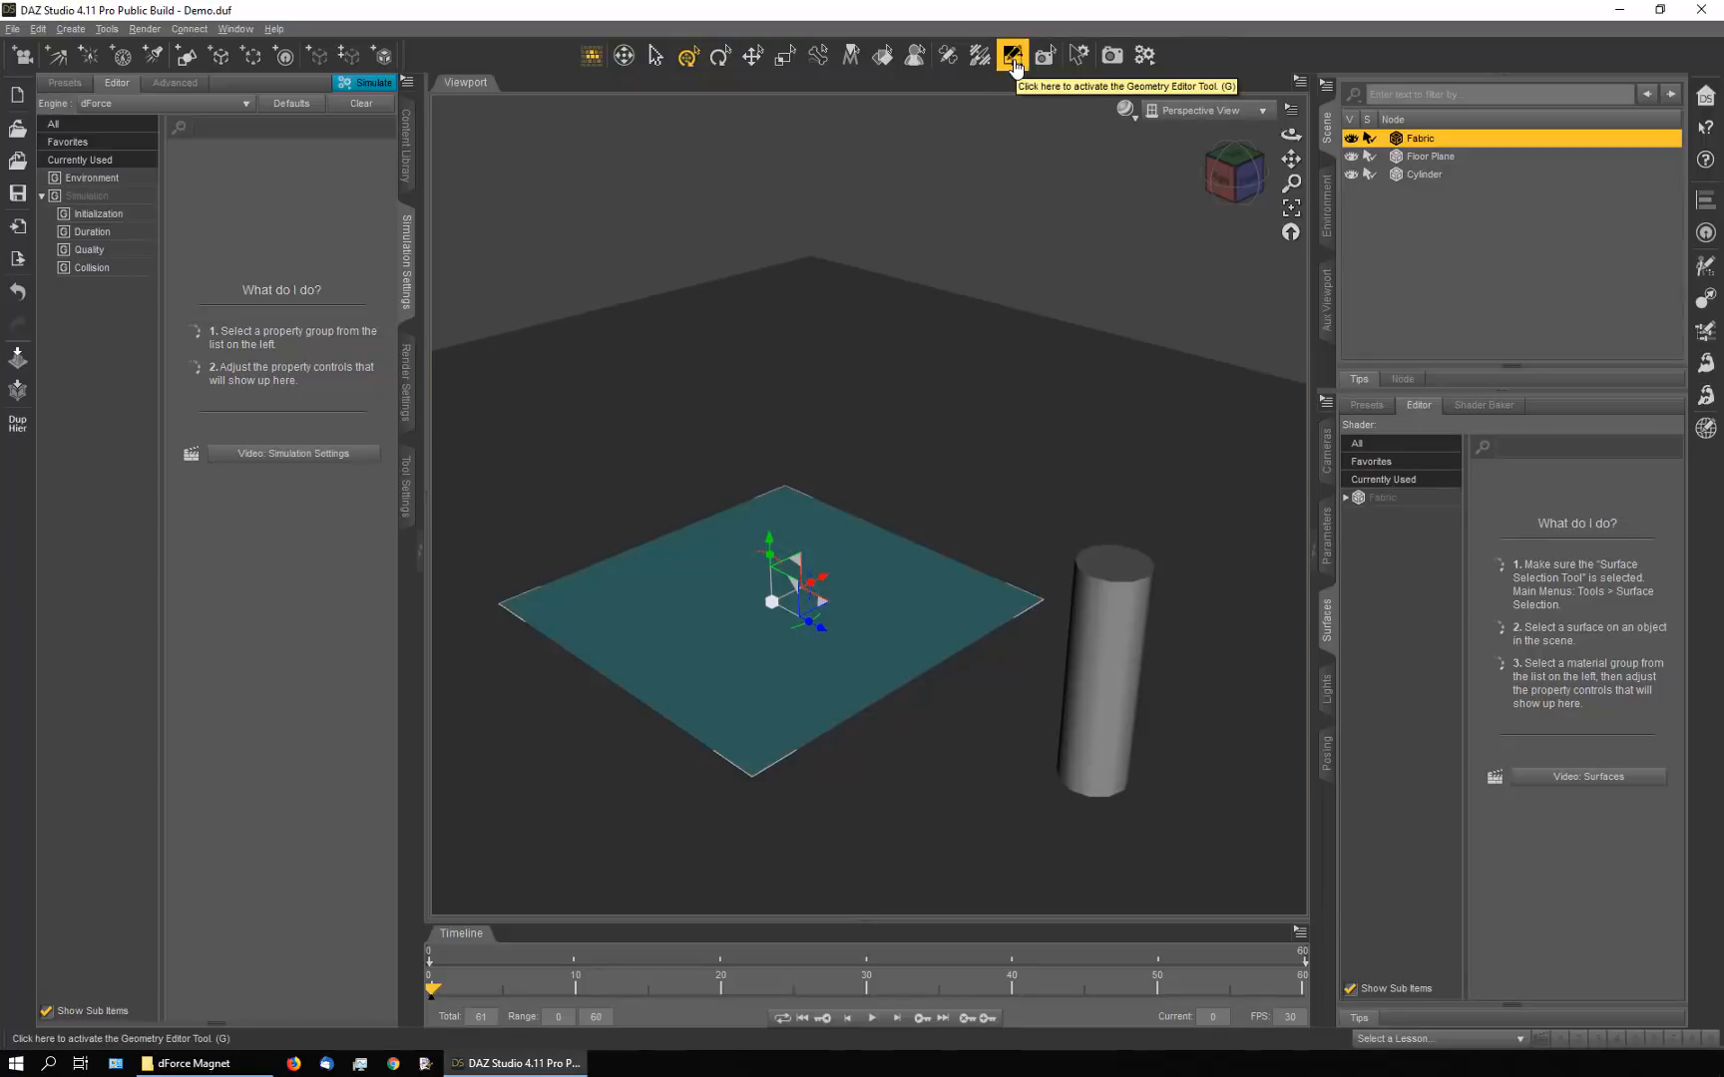
click(1013, 66)
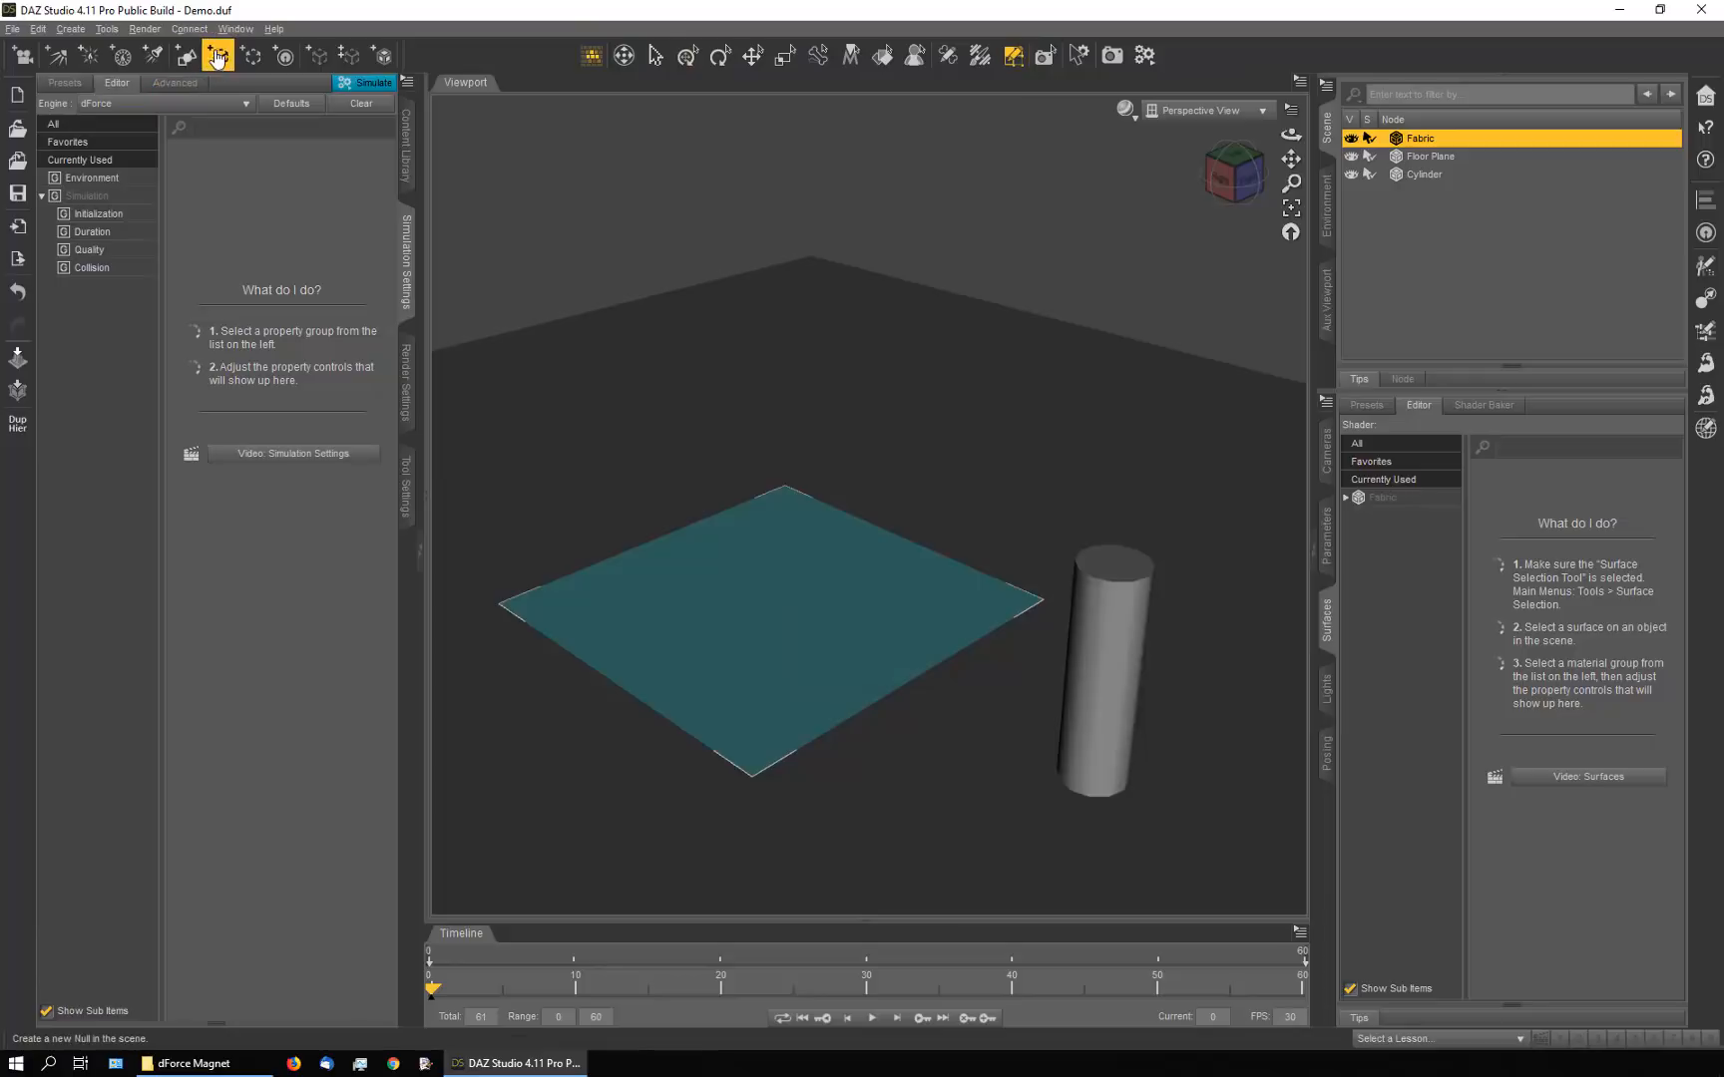
click(106, 29)
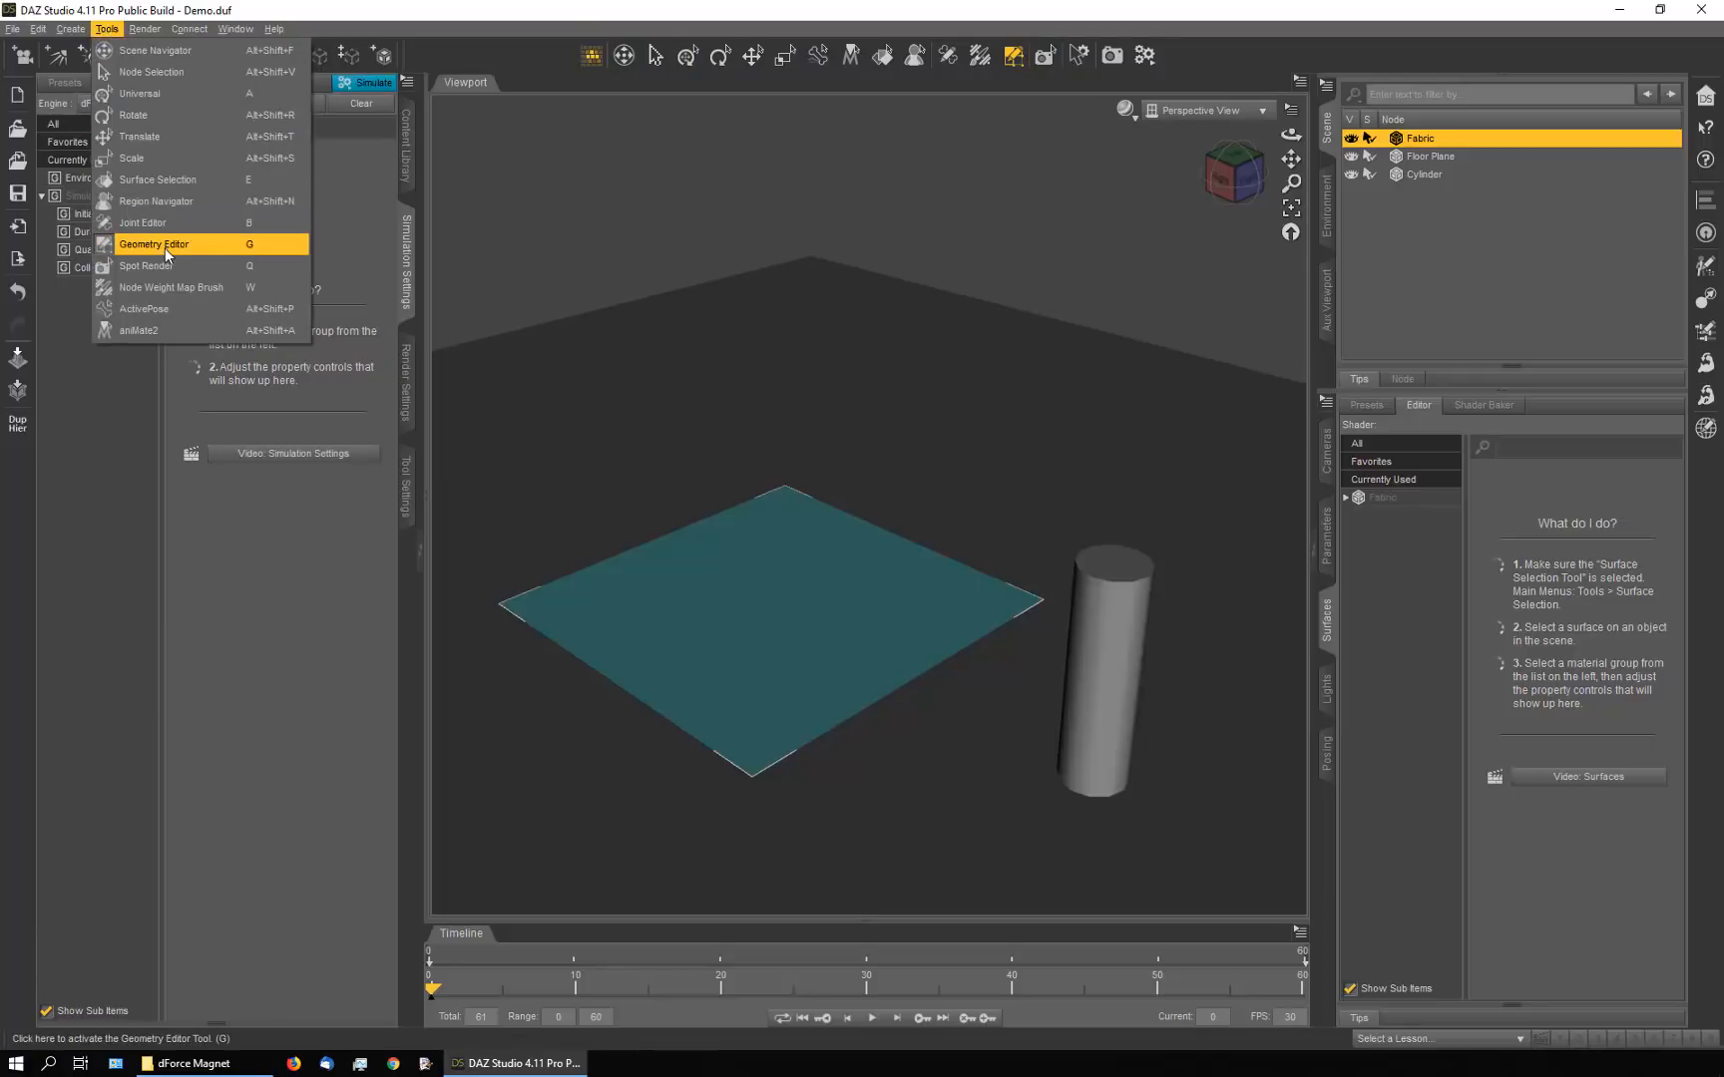
click(424, 26)
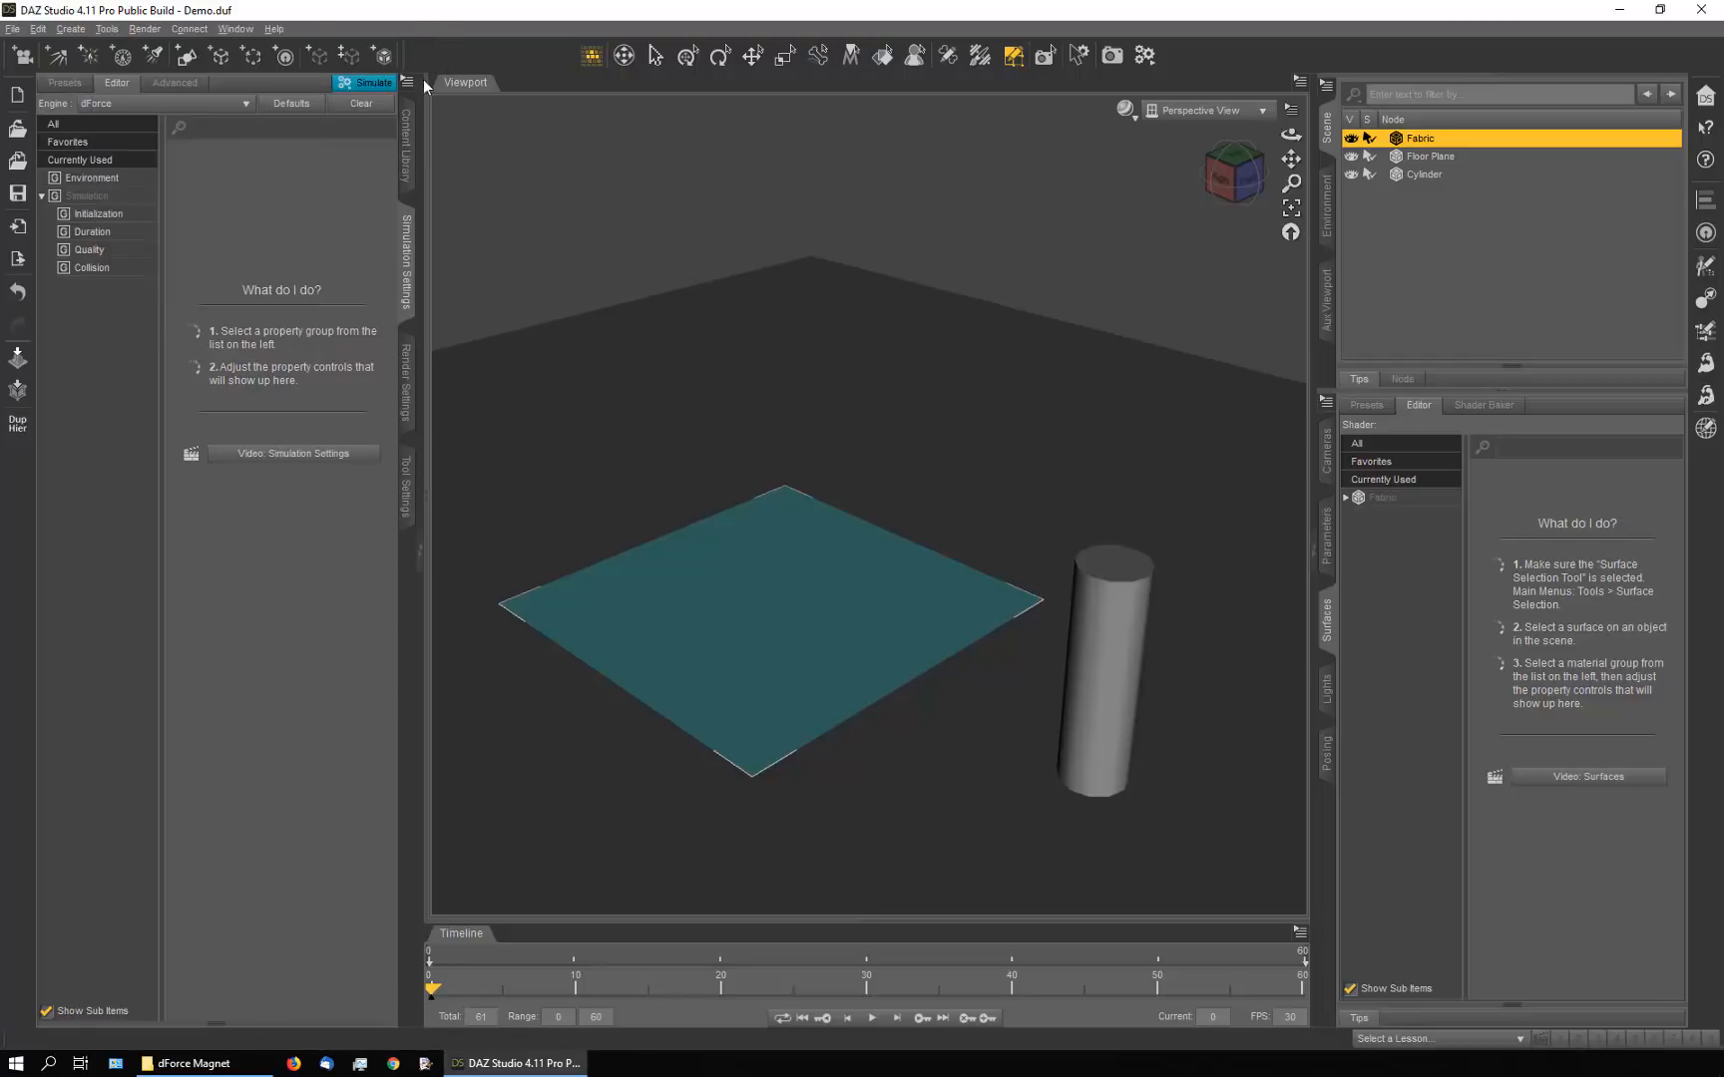
click(406, 487)
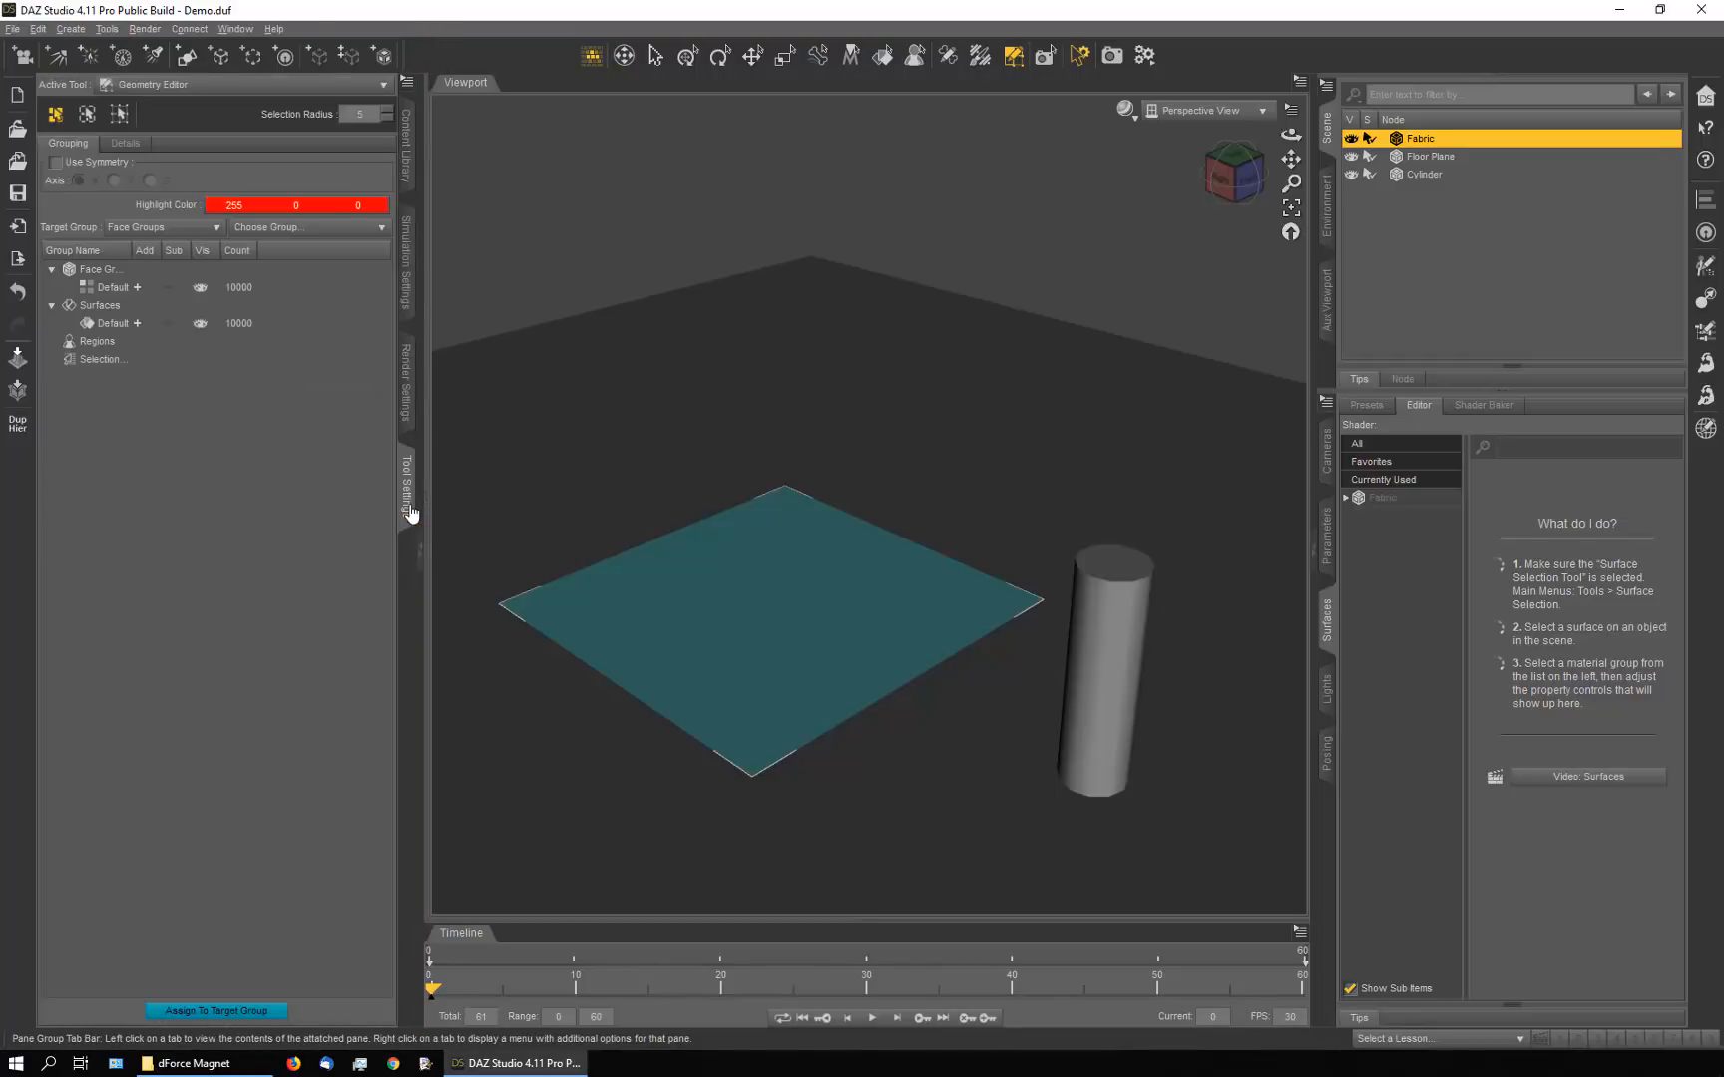
click(56, 116)
click(119, 117)
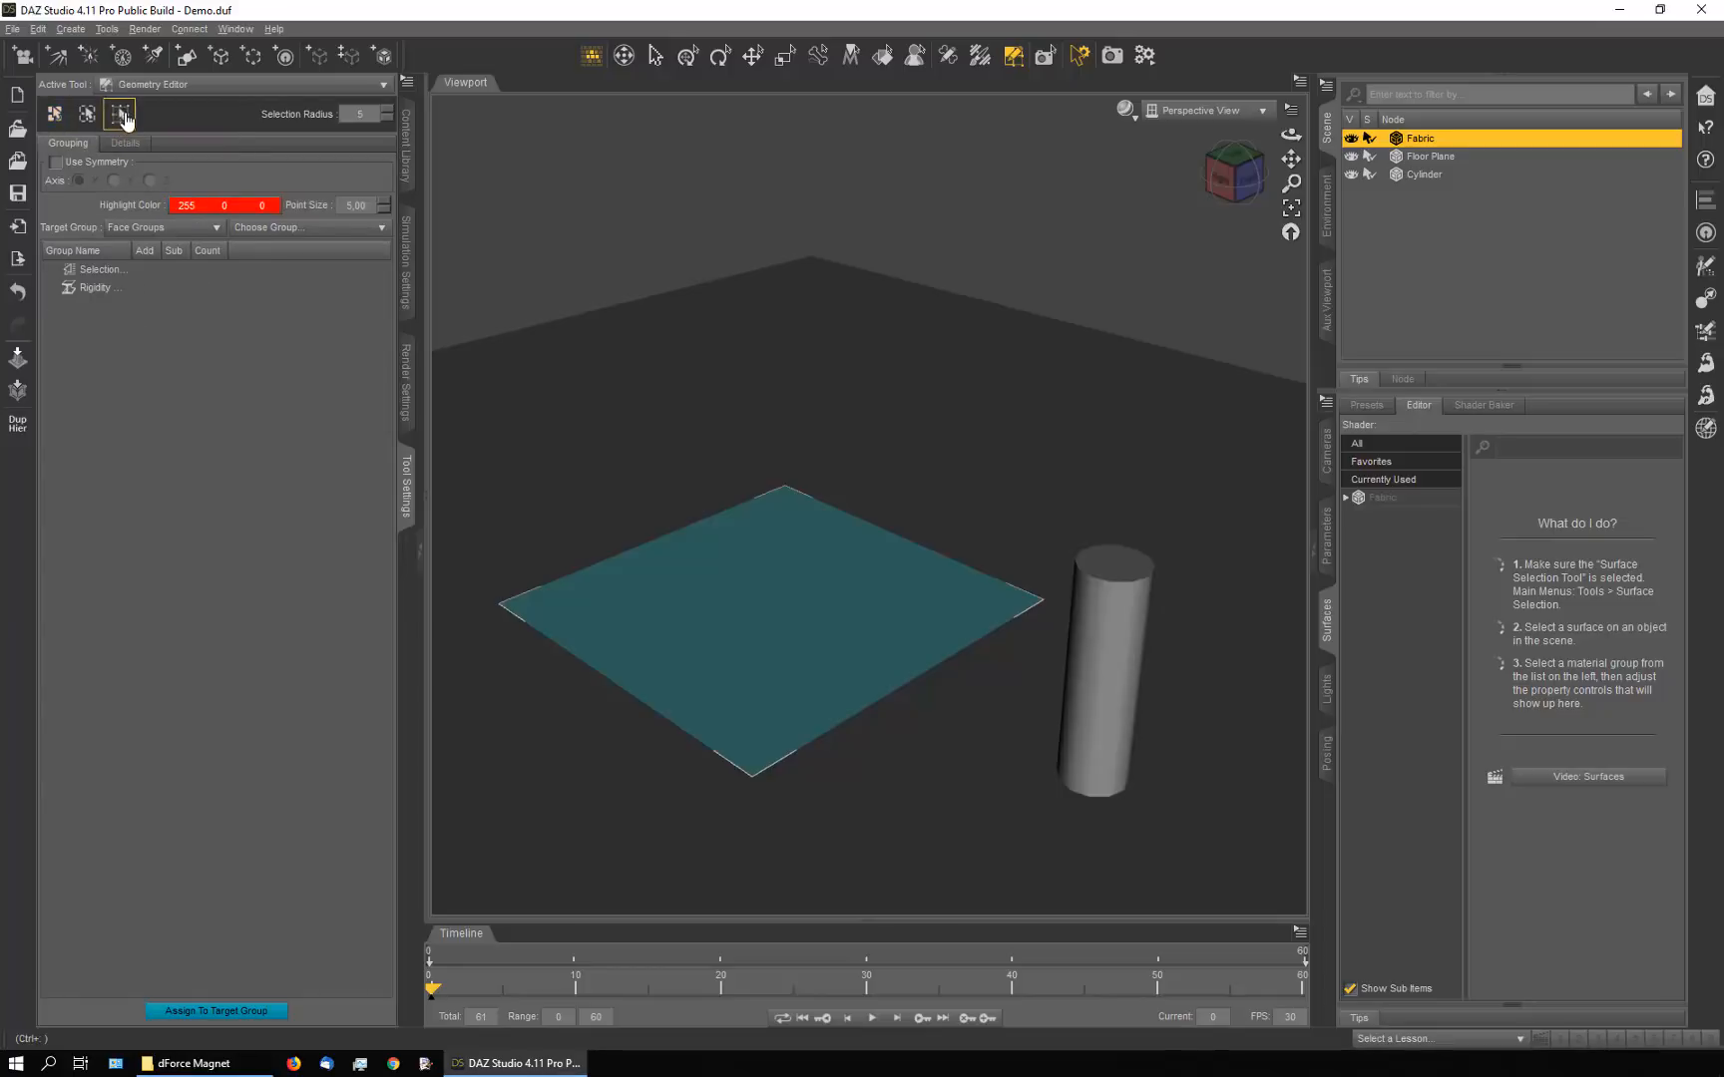
Set the viewport draw style to Wire Shaded and select a single vertex just inside the fabric's front corner
click(1126, 110)
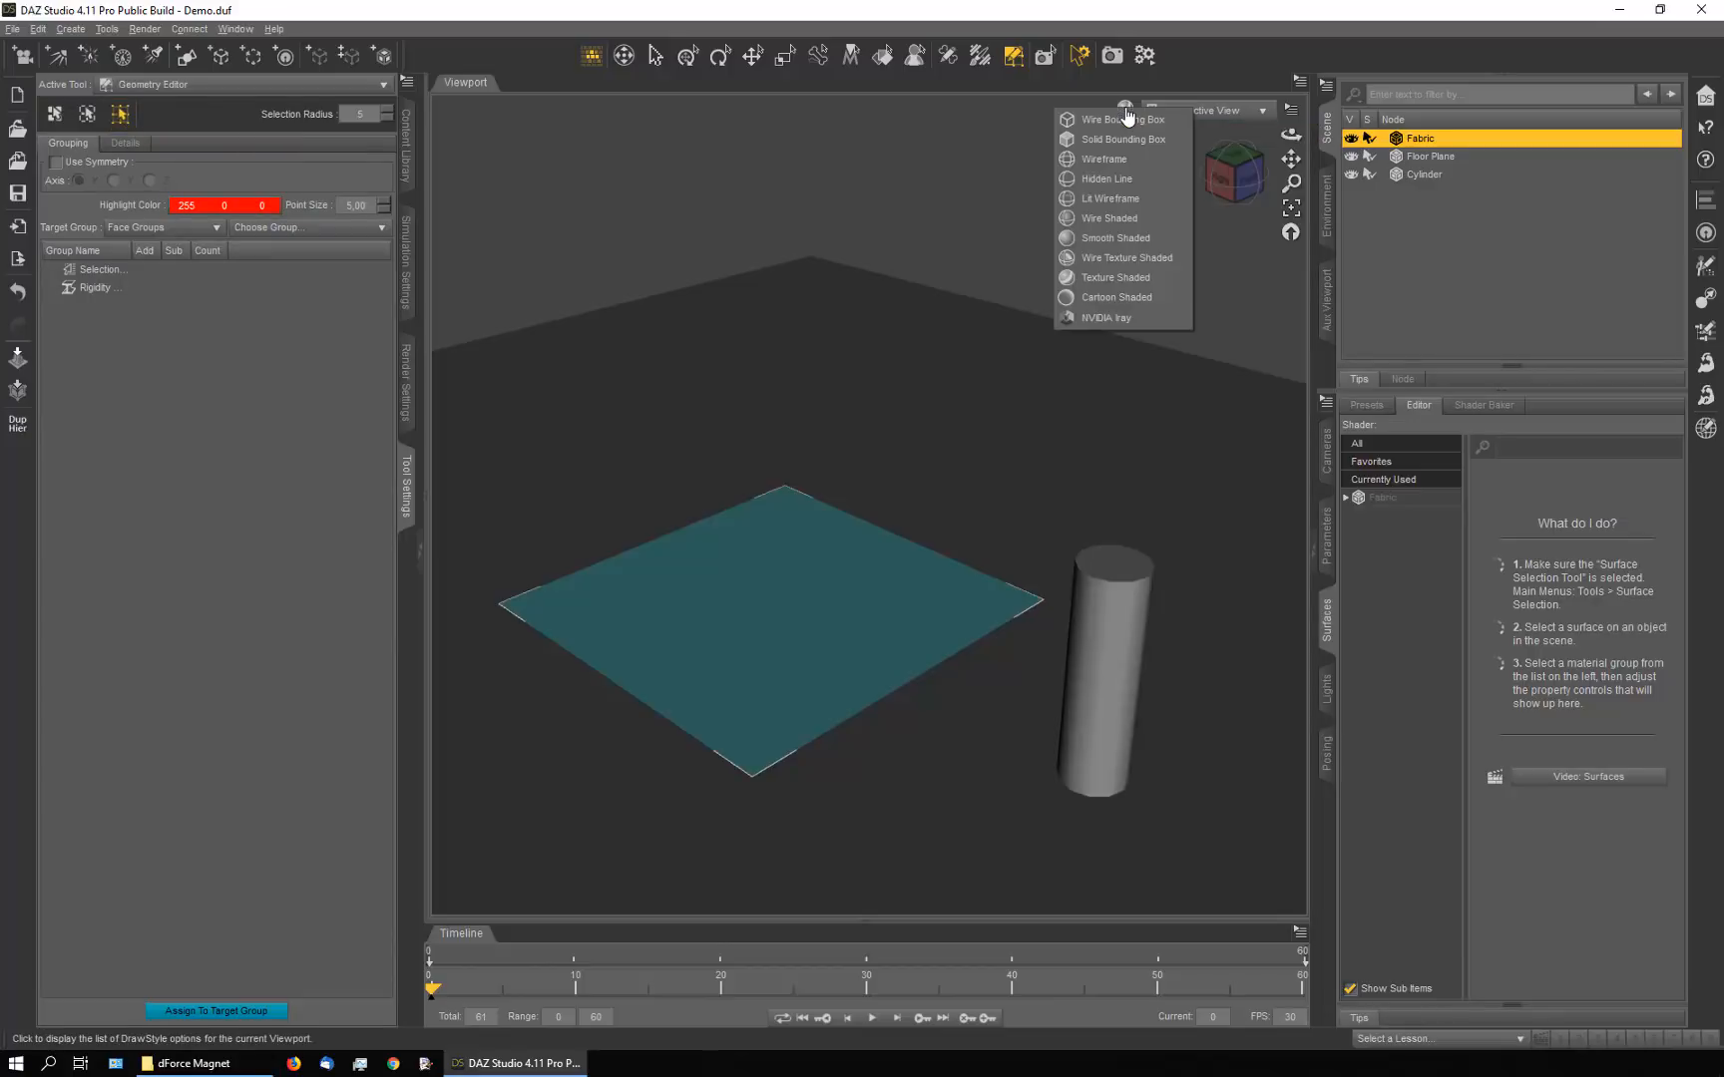
click(1158, 216)
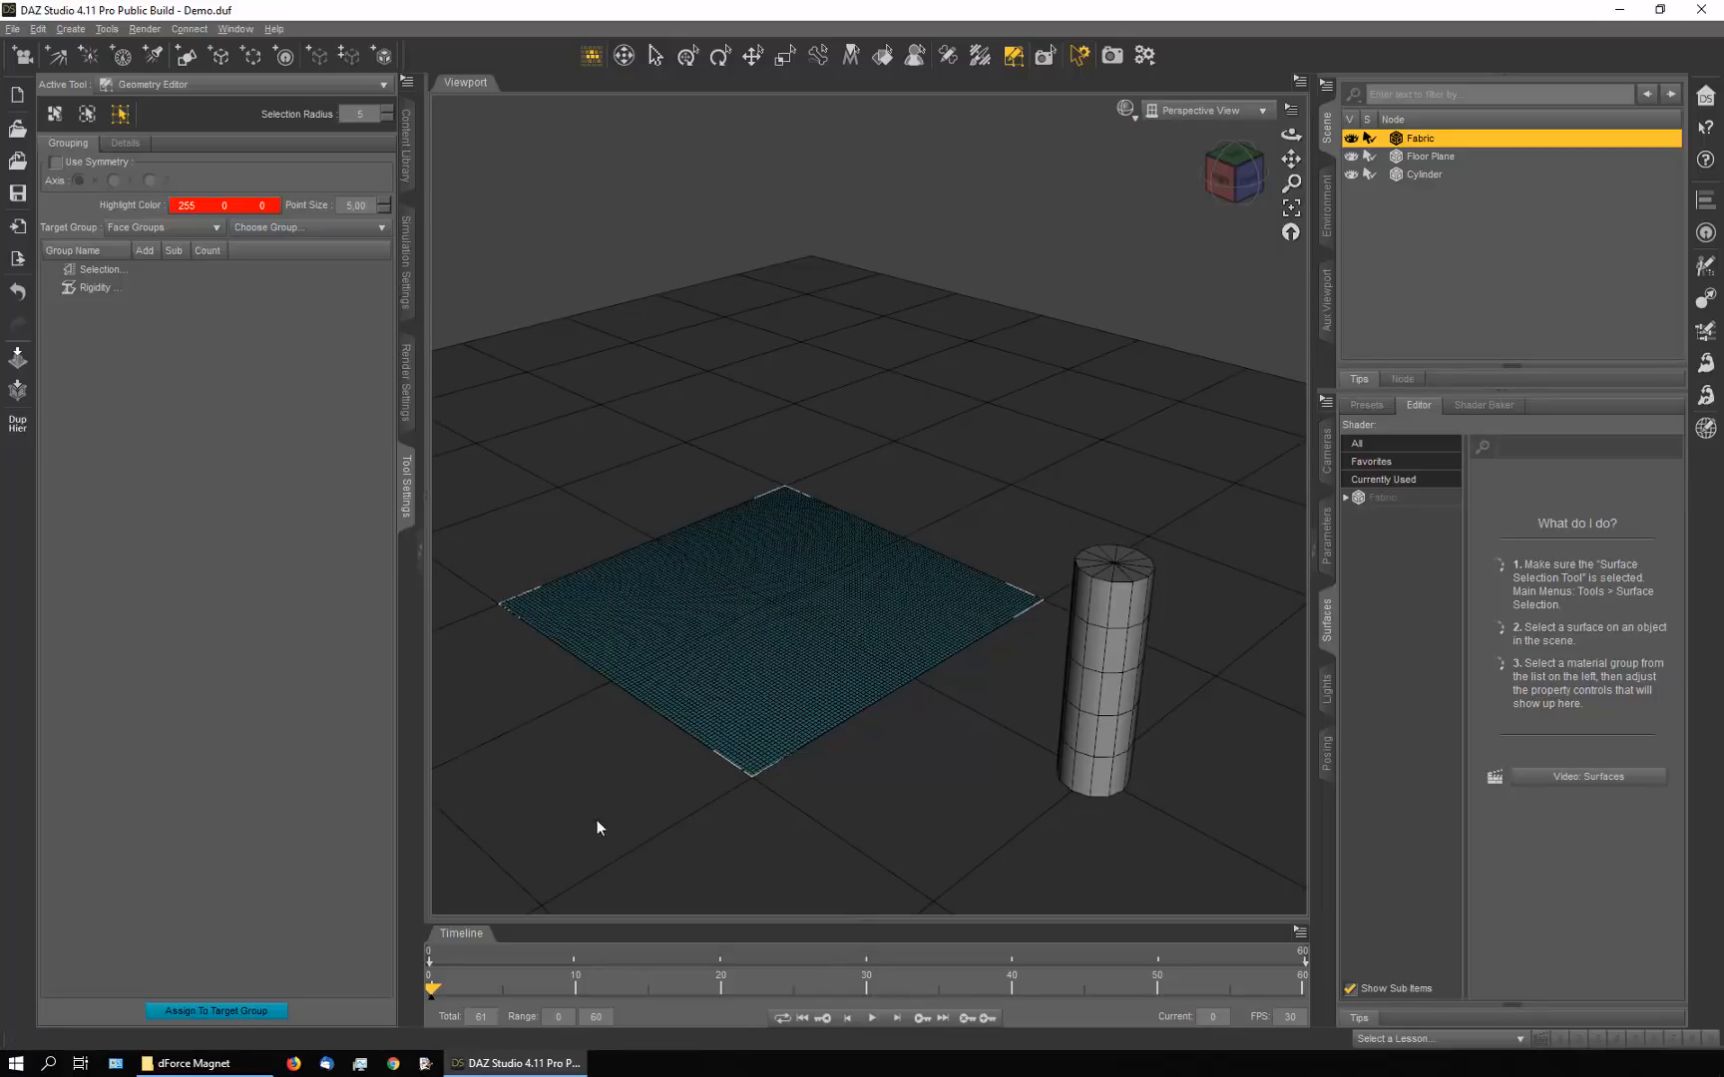
scroll(667, 809, up, 2)
scroll(666, 809, up, 4)
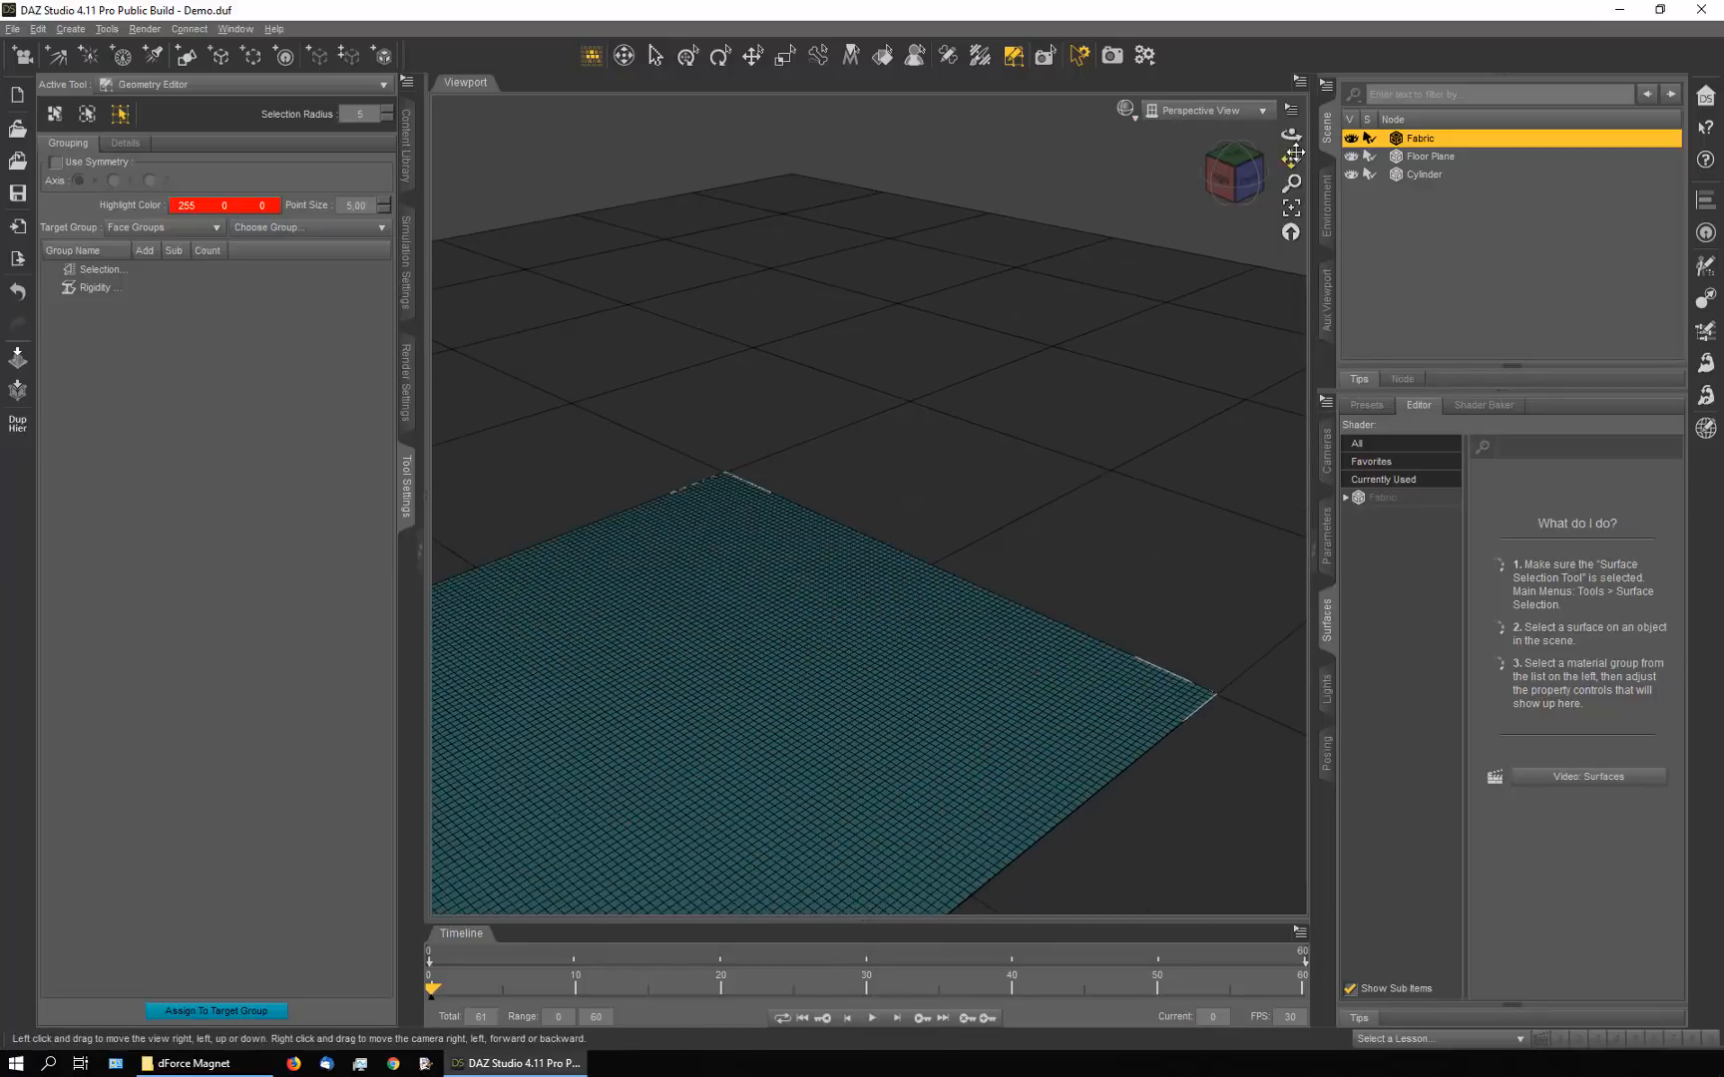
mouse_move(1291, 159)
mouse_down()
mouse_move(1322, 60)
mouse_move(1272, 190)
mouse_up()
scroll(837, 746, up, 5)
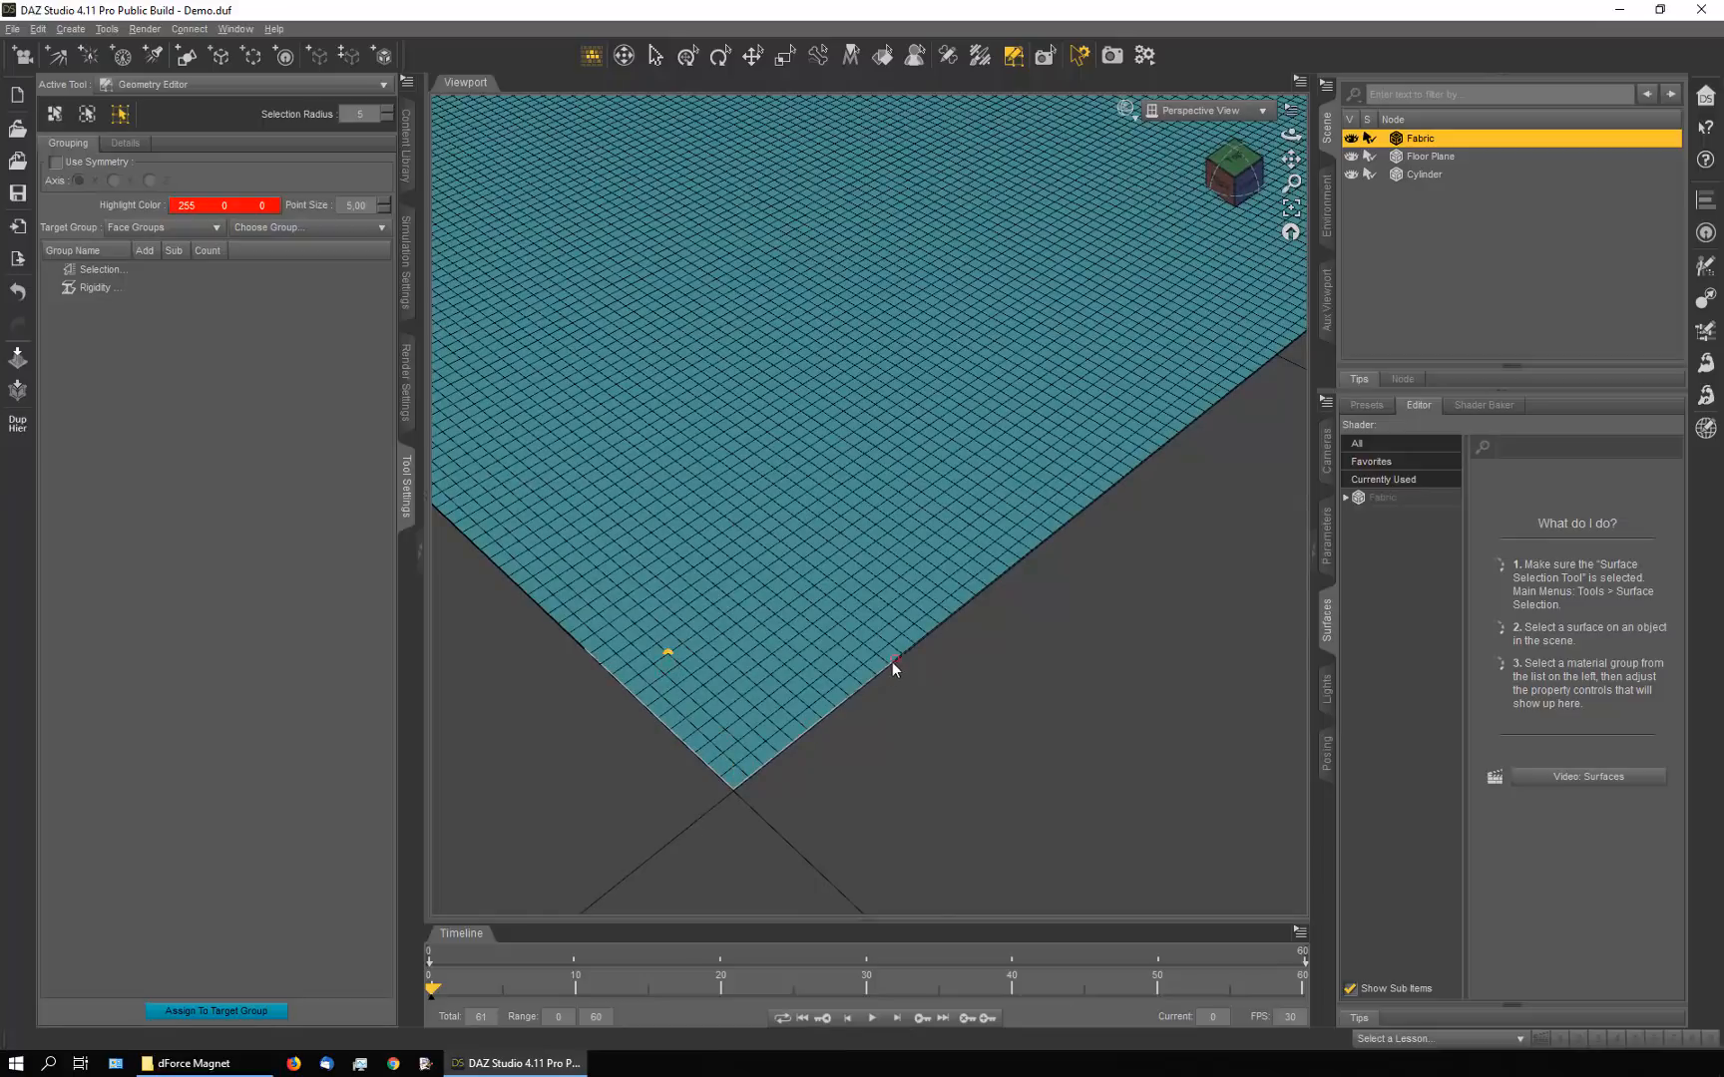
click(733, 767)
Run the dForce Magnet script on the selected vertex and try rotating the magnet to X 17.28, Y 27.31, Z 61.86
click(405, 172)
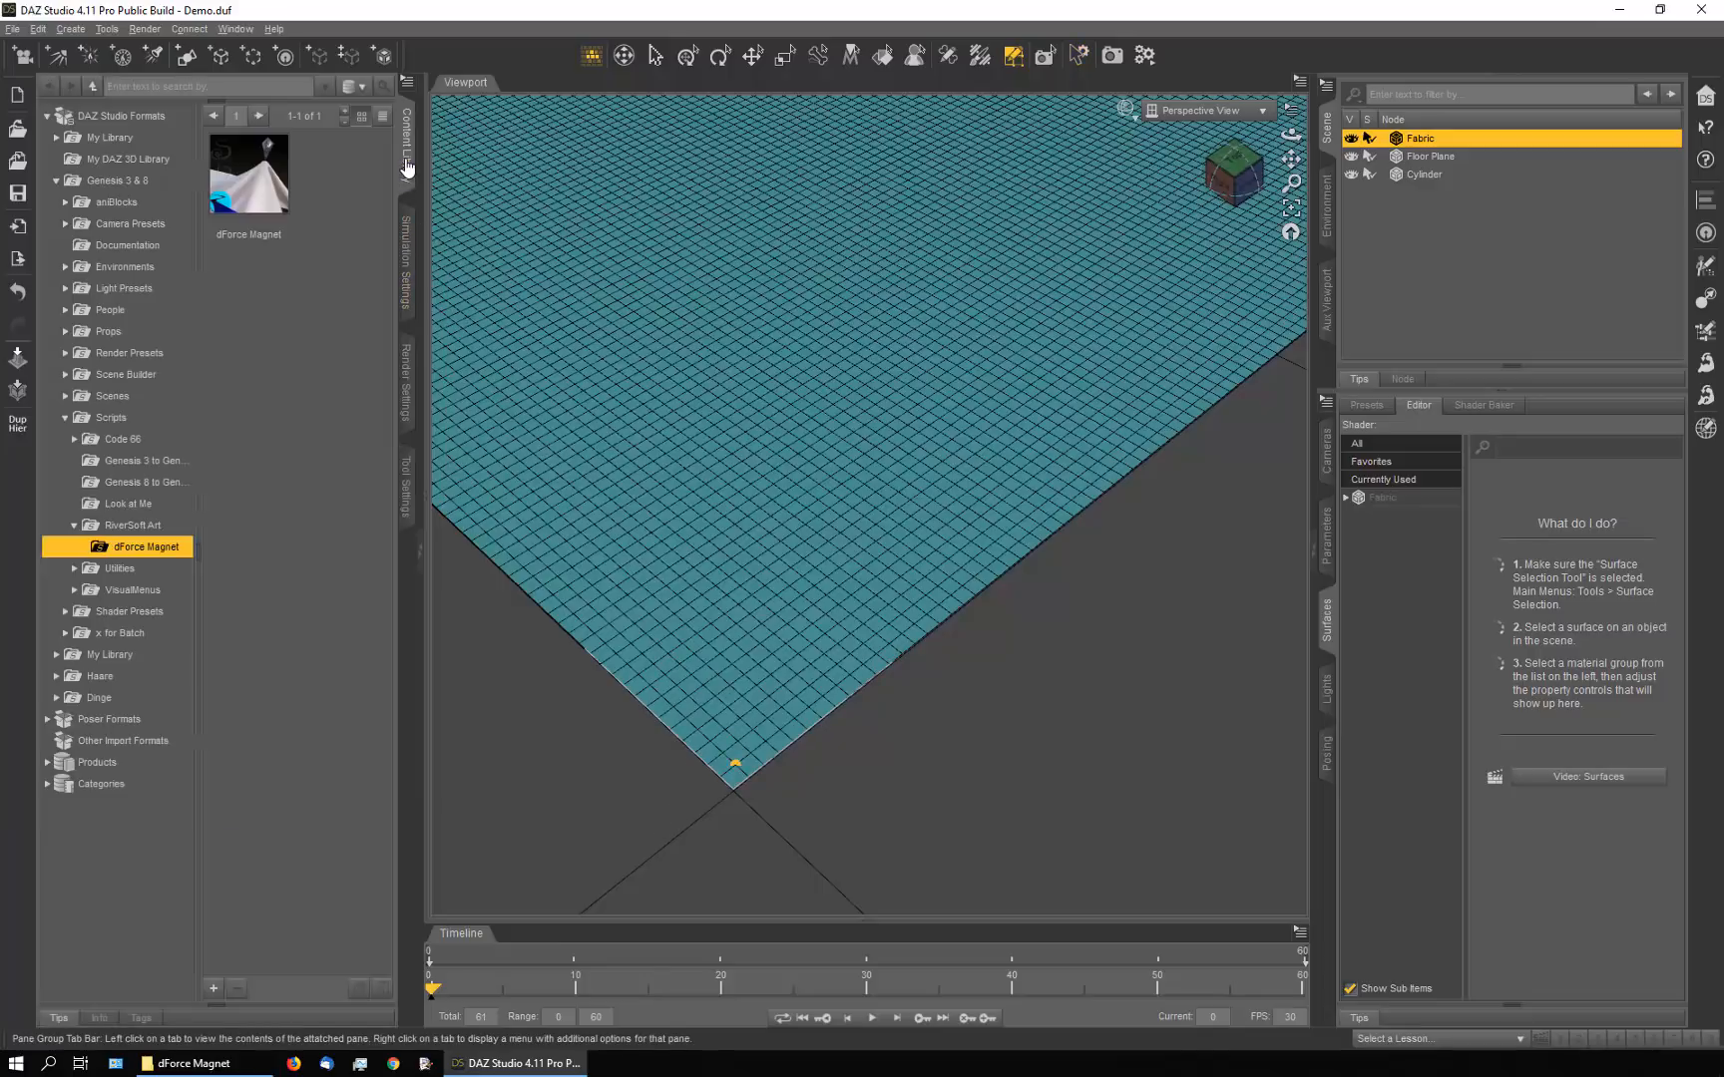
double_click(248, 178)
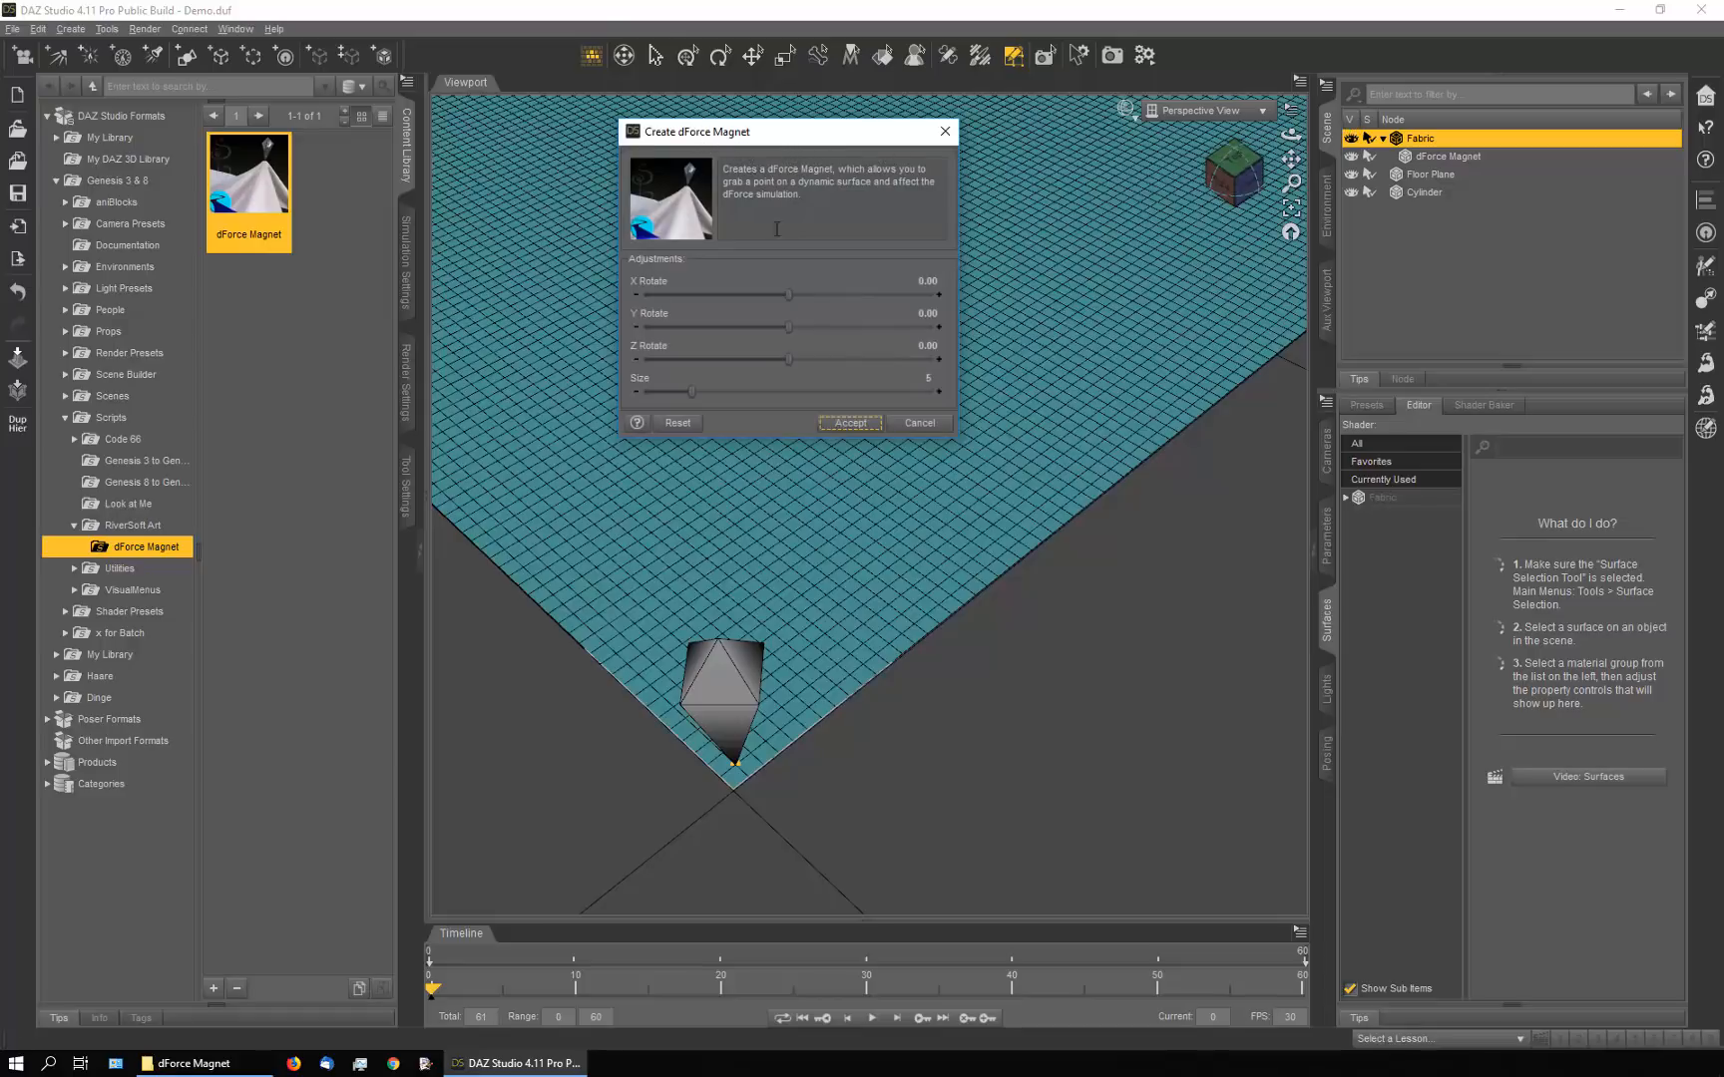
drag(788, 294, 839, 345)
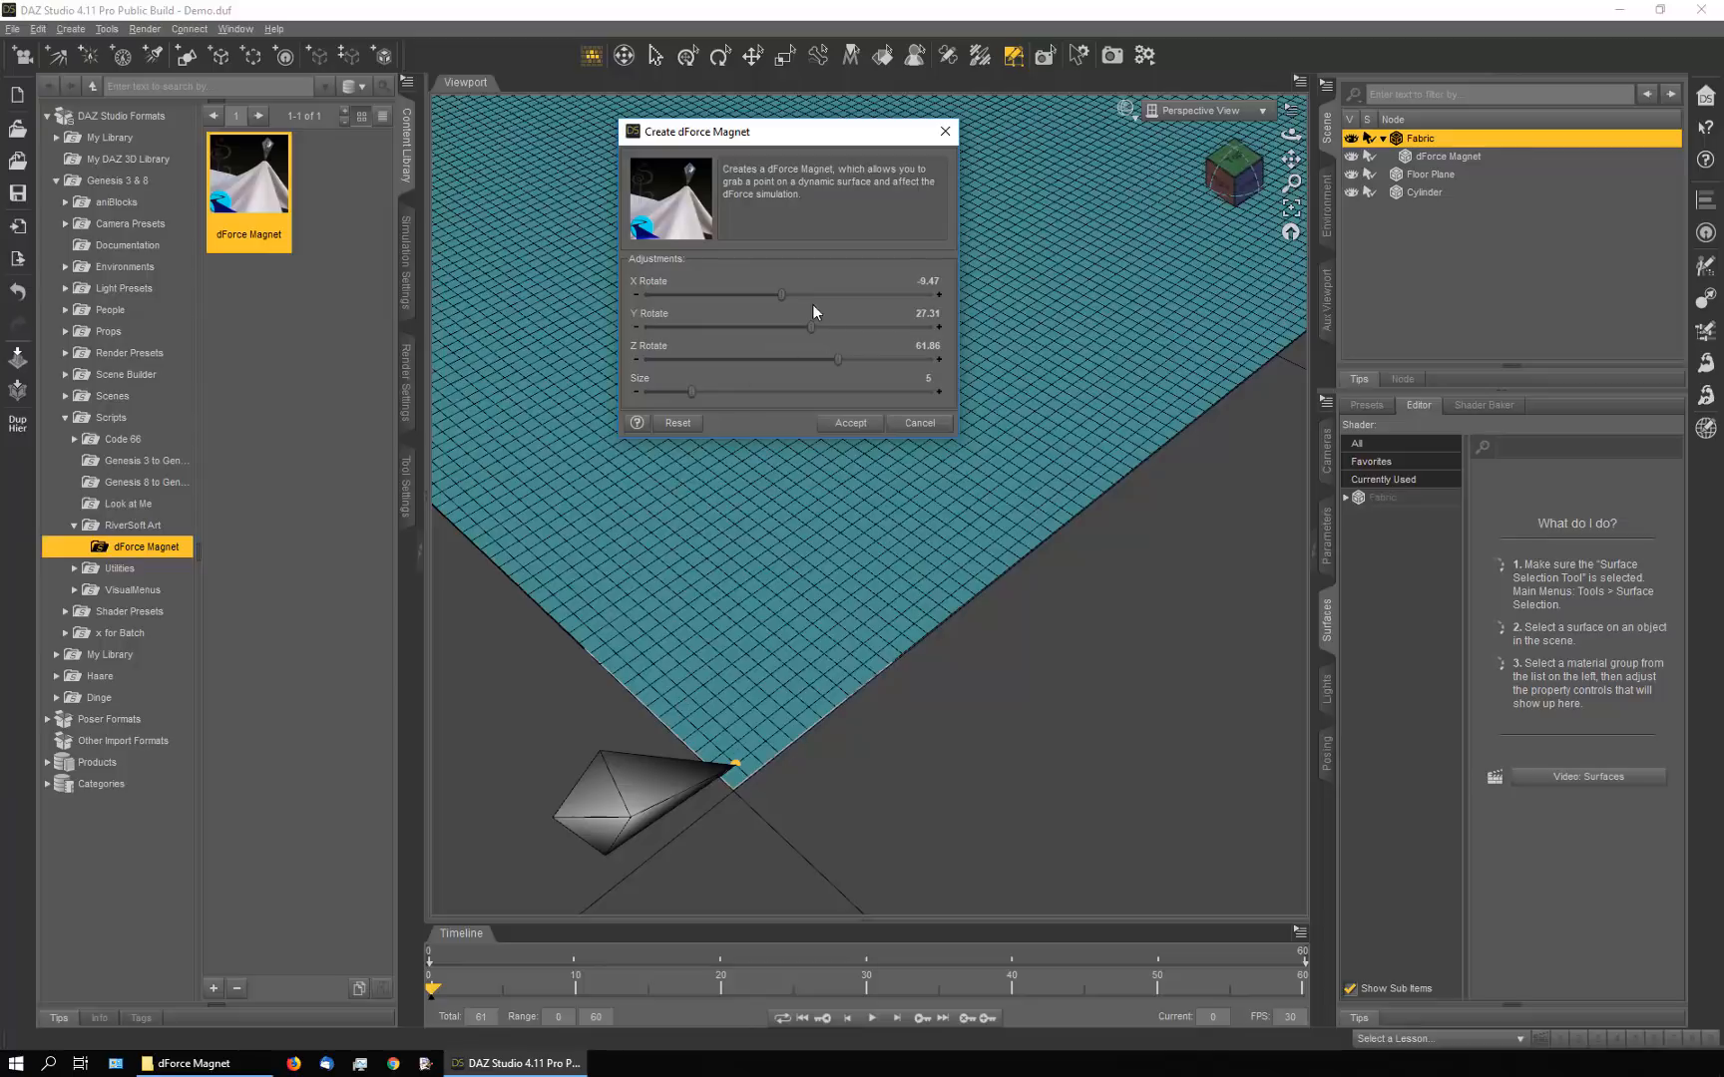
drag(782, 294, 803, 297)
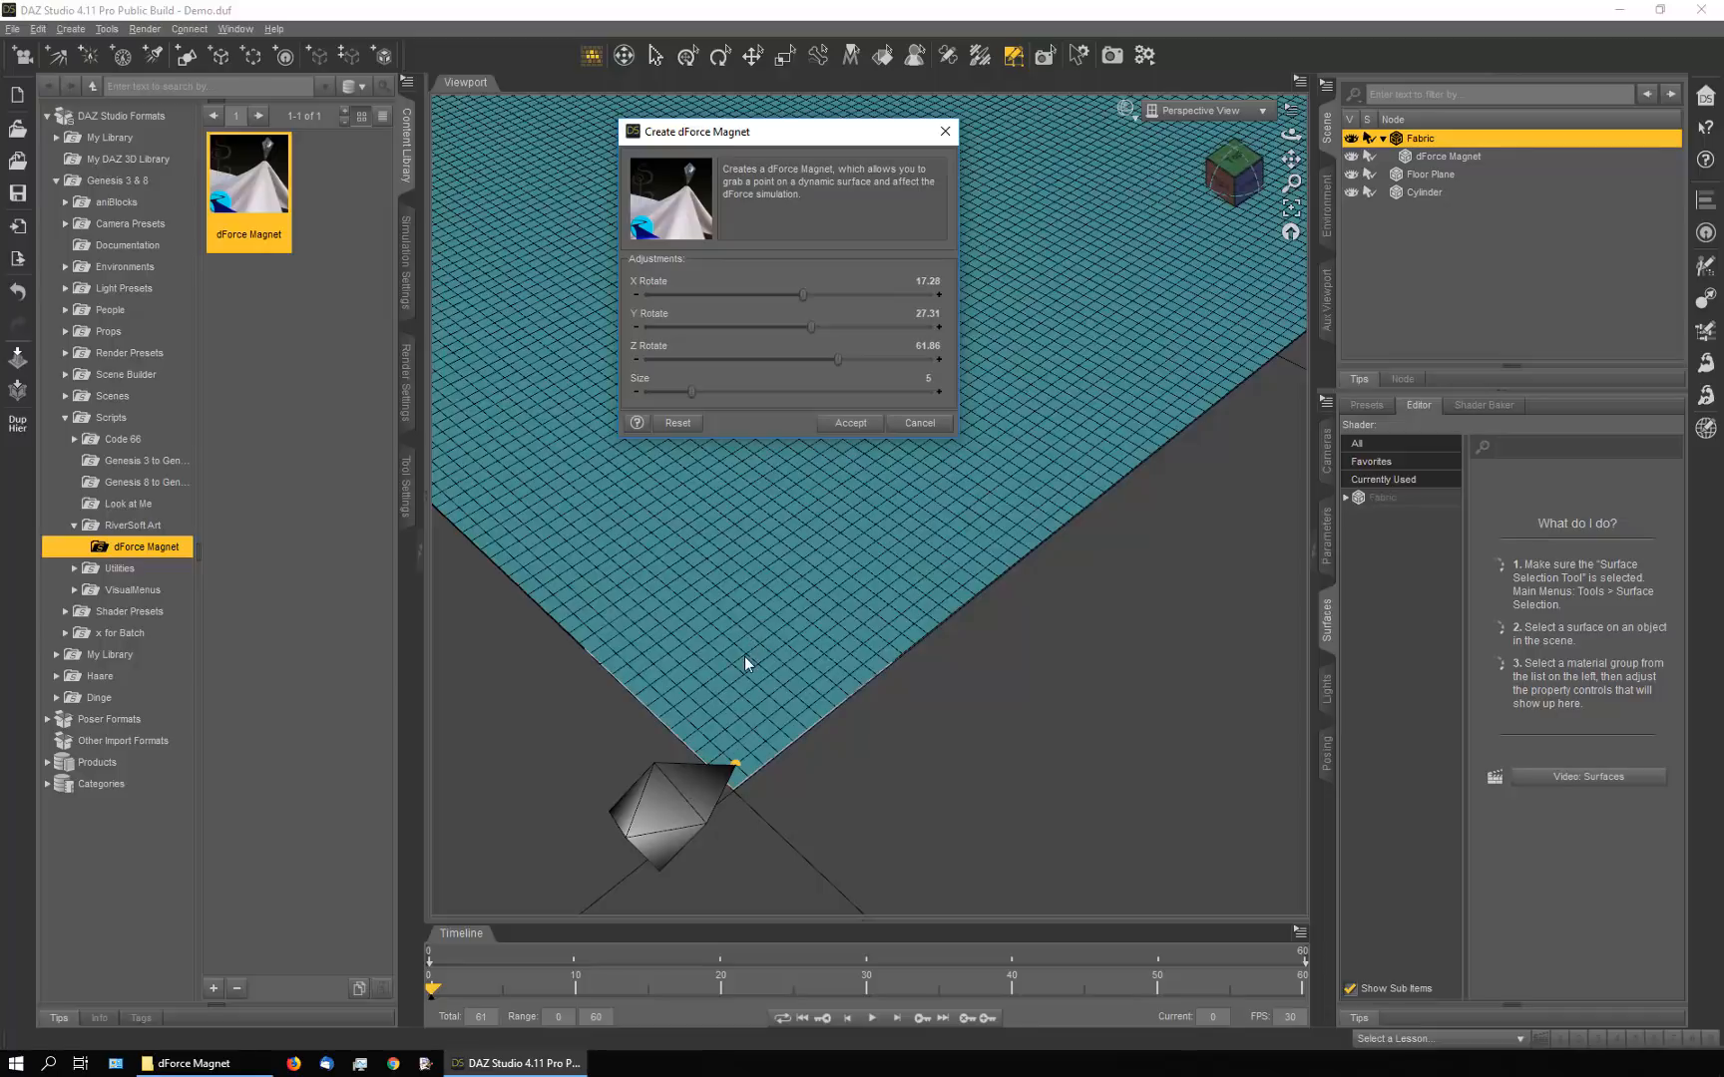
Set the magnet's X, Y and Z rotation to 0 and create it with size 5
click(927, 280)
text(0)
click(925, 313)
text(0)
click(929, 346)
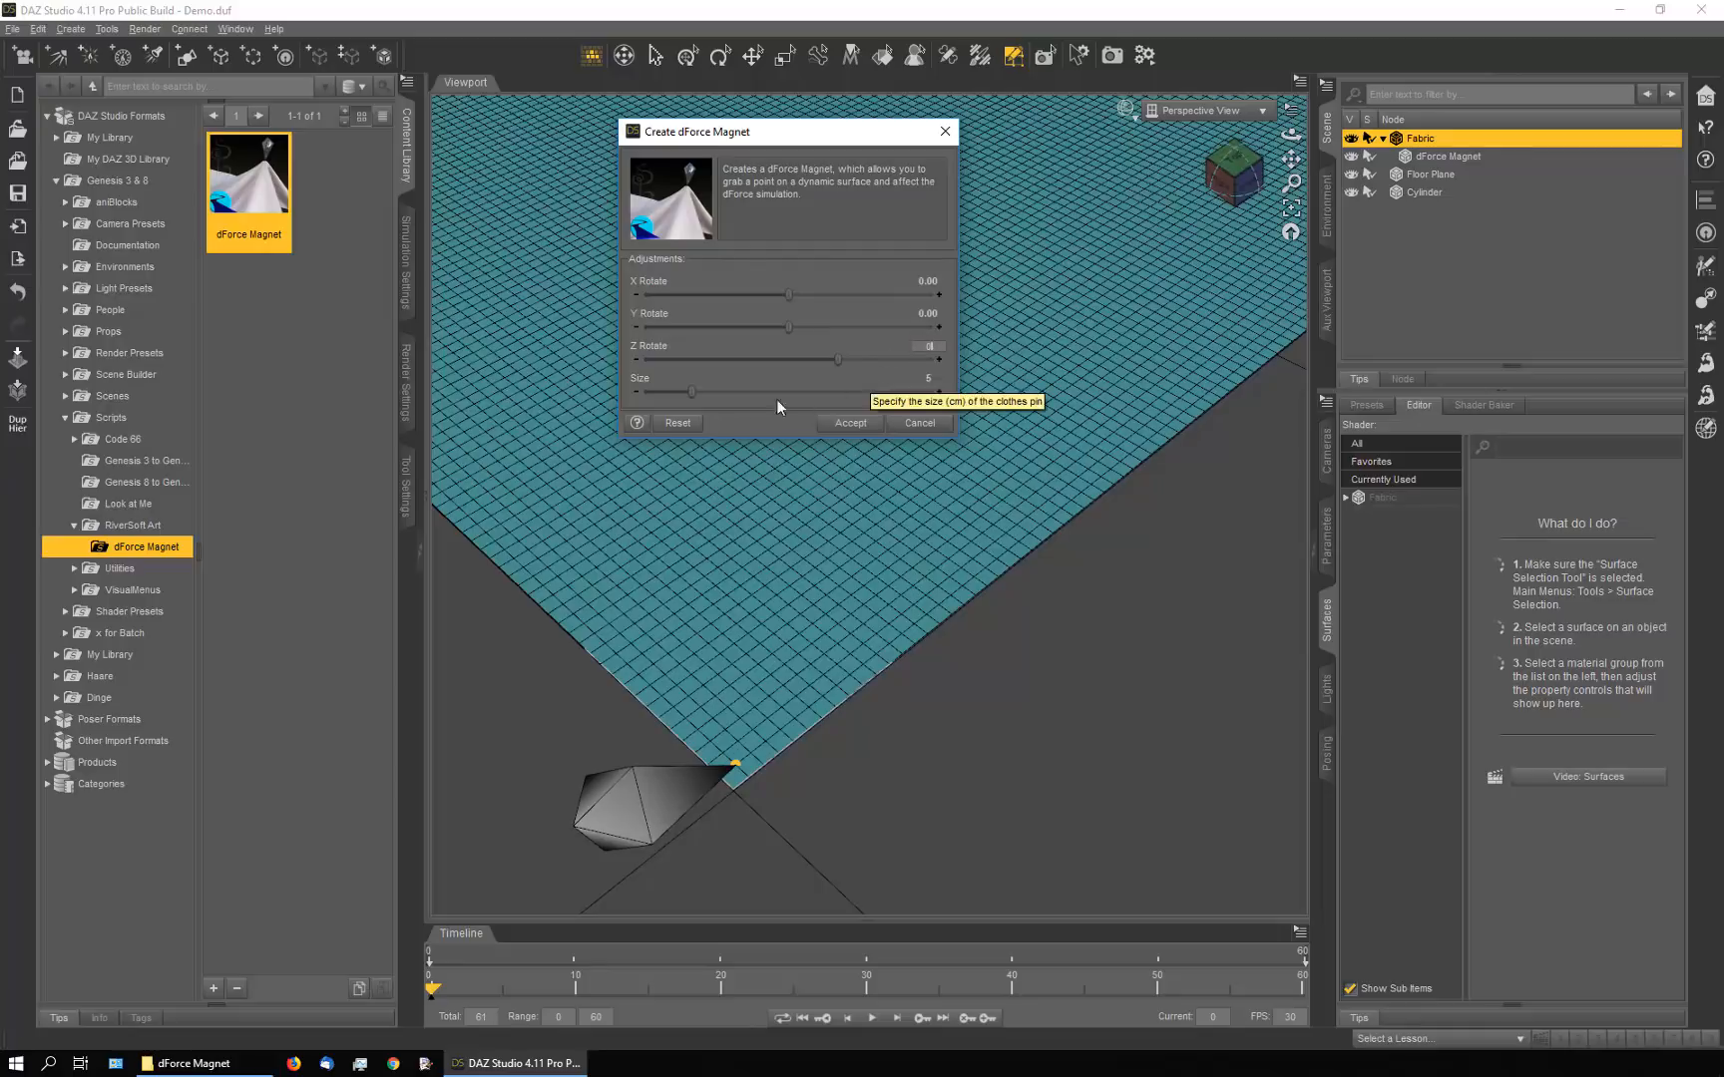
key(Return)
mouse_move(691, 393)
mouse_down()
mouse_move(719, 393)
mouse_move(699, 391)
mouse_up()
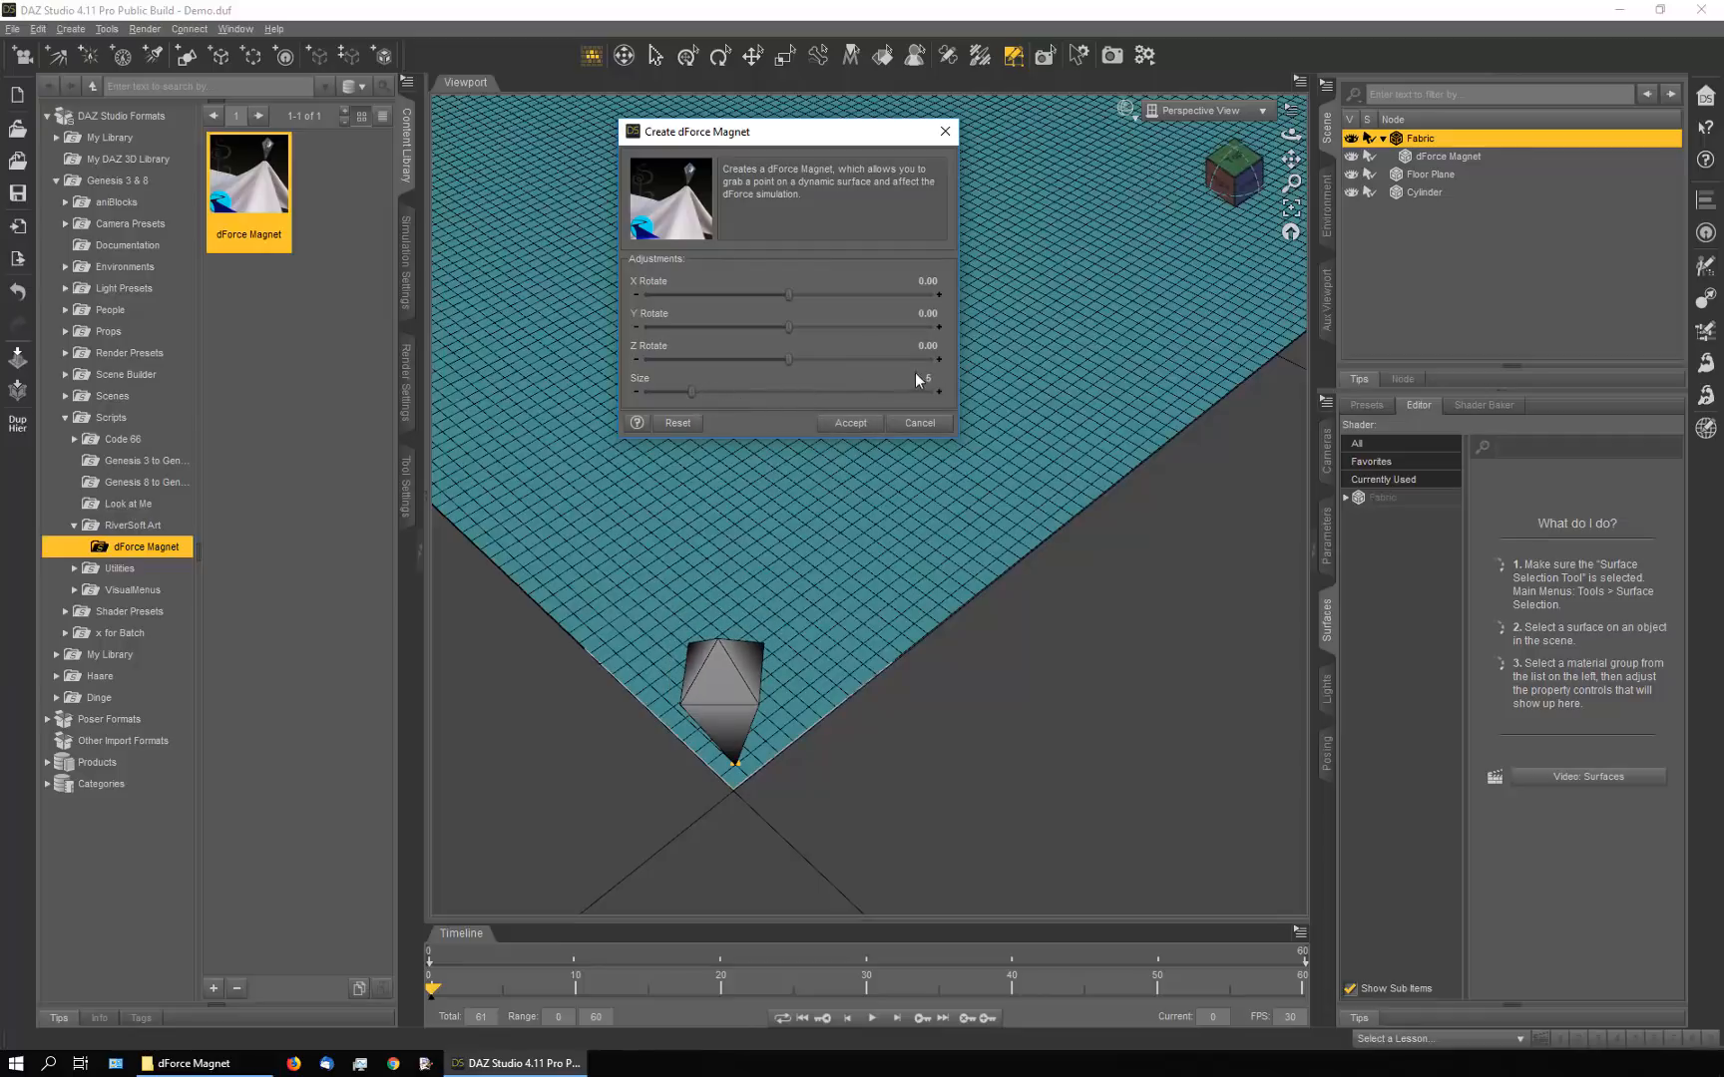
click(850, 423)
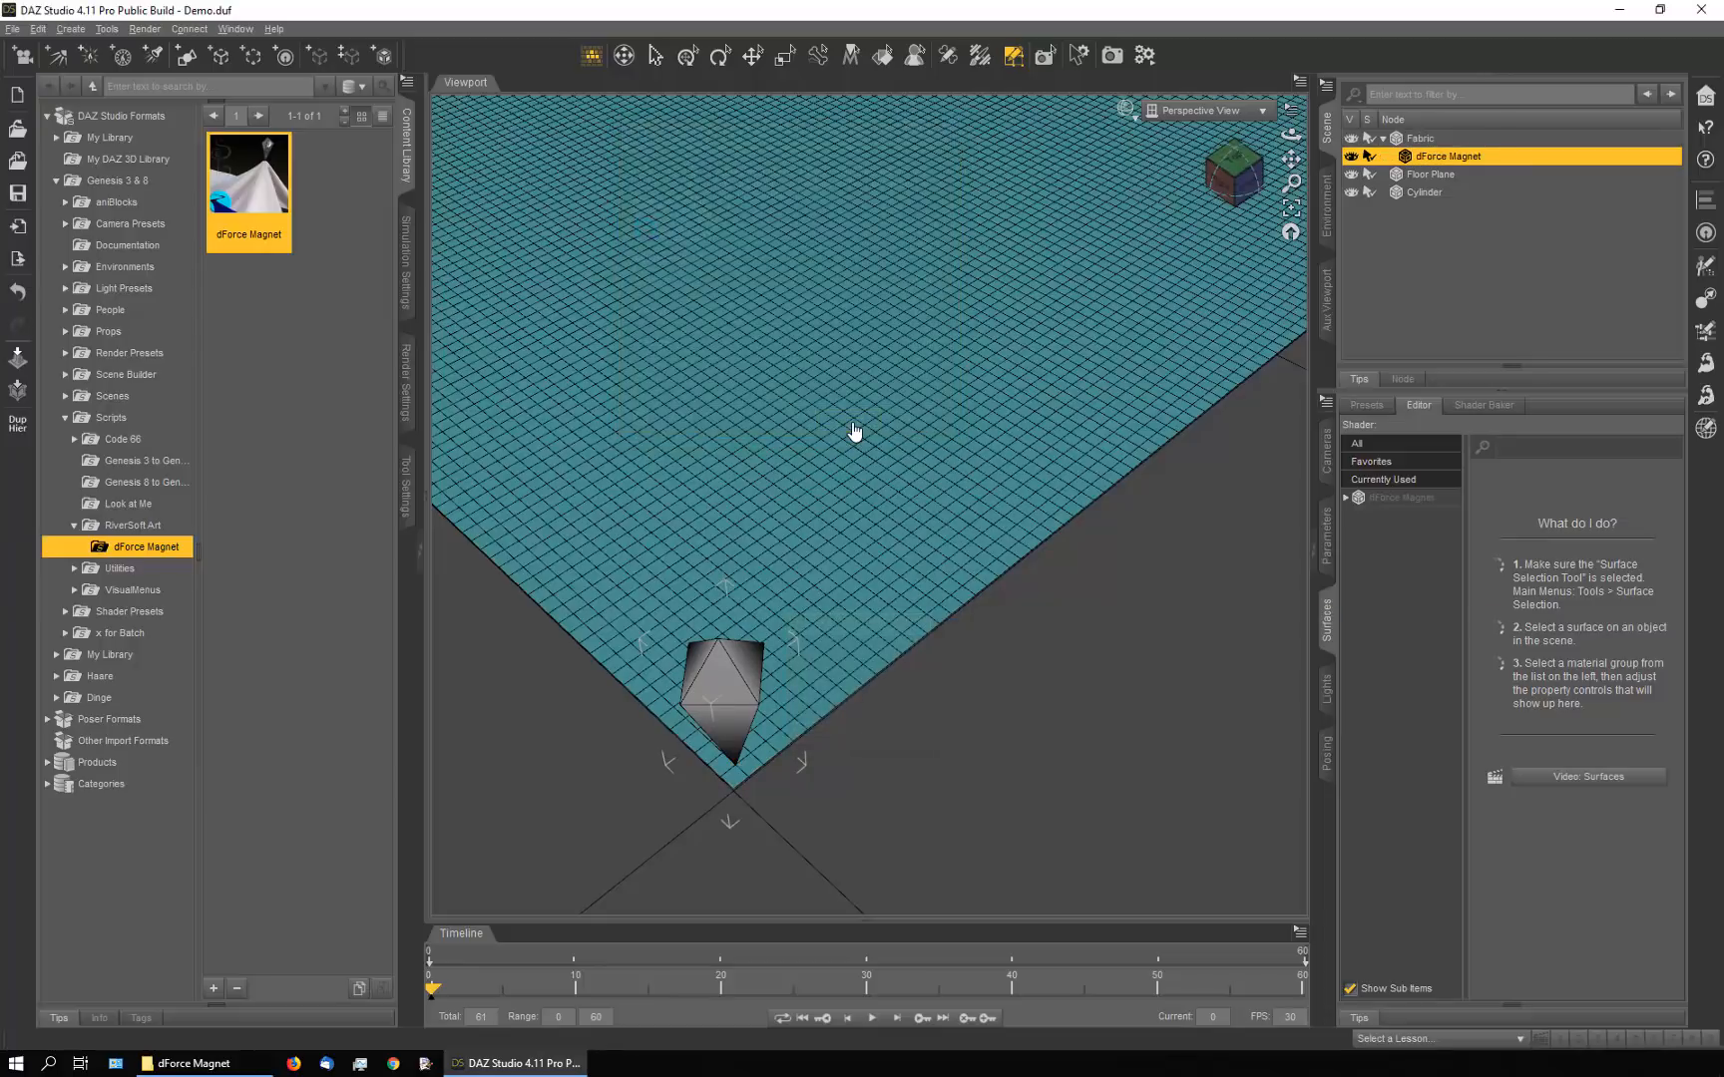
Select a vertex at the fabric's adjacent corner near the cylinder and create a second dForce Magnet there with the default rotation and size 5
scroll(865, 429, down, 5)
click(1477, 135)
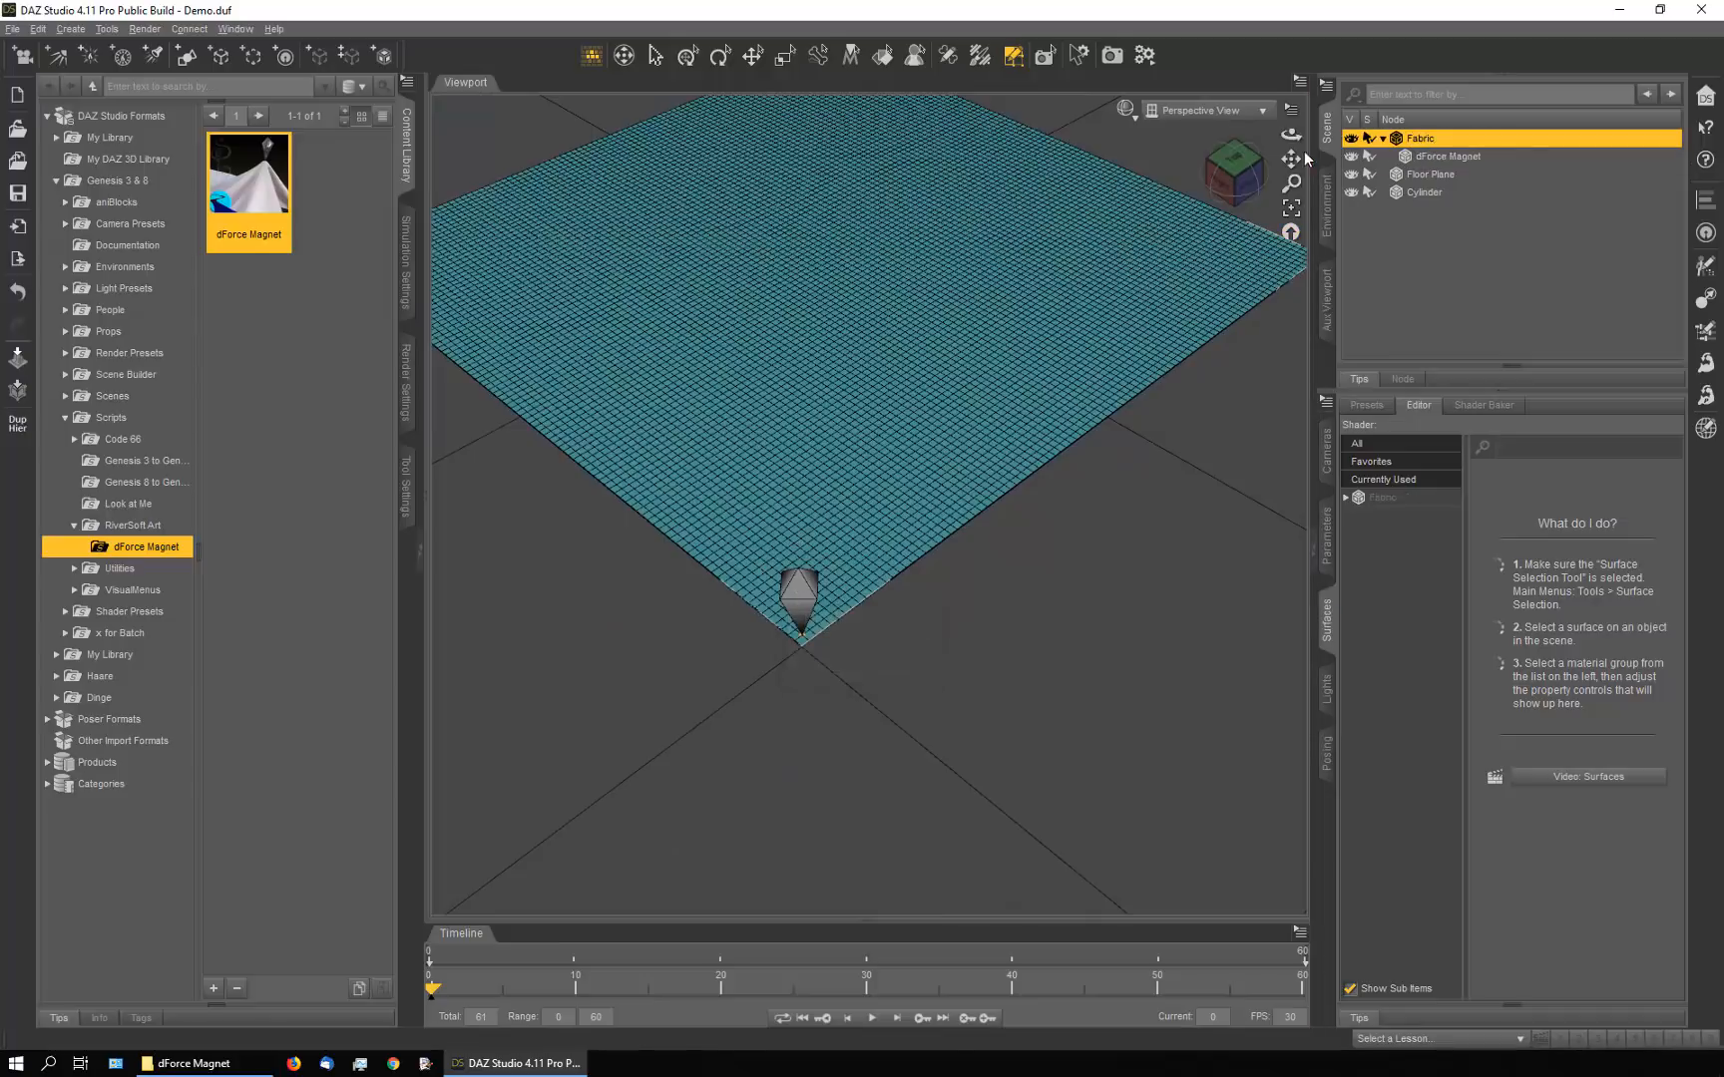
drag(1290, 133, 1279, 253)
scroll(679, 718, up, 4)
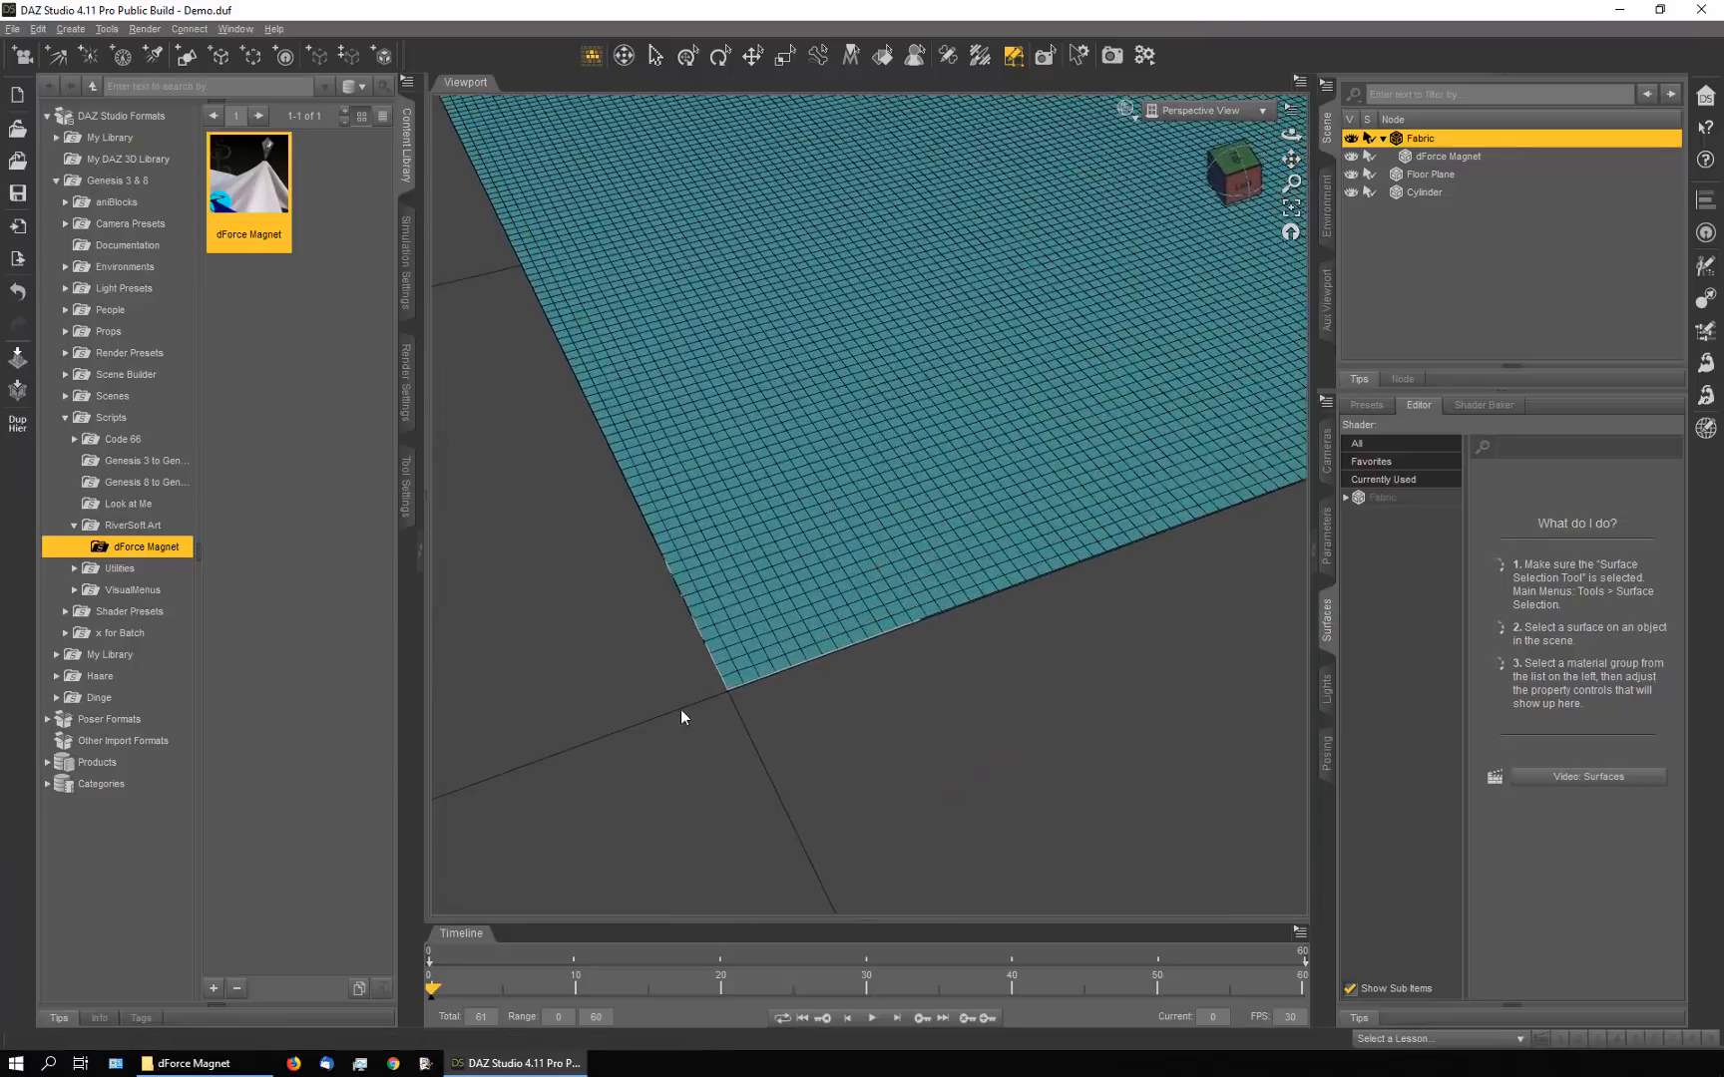
scroll(724, 678, up, 2)
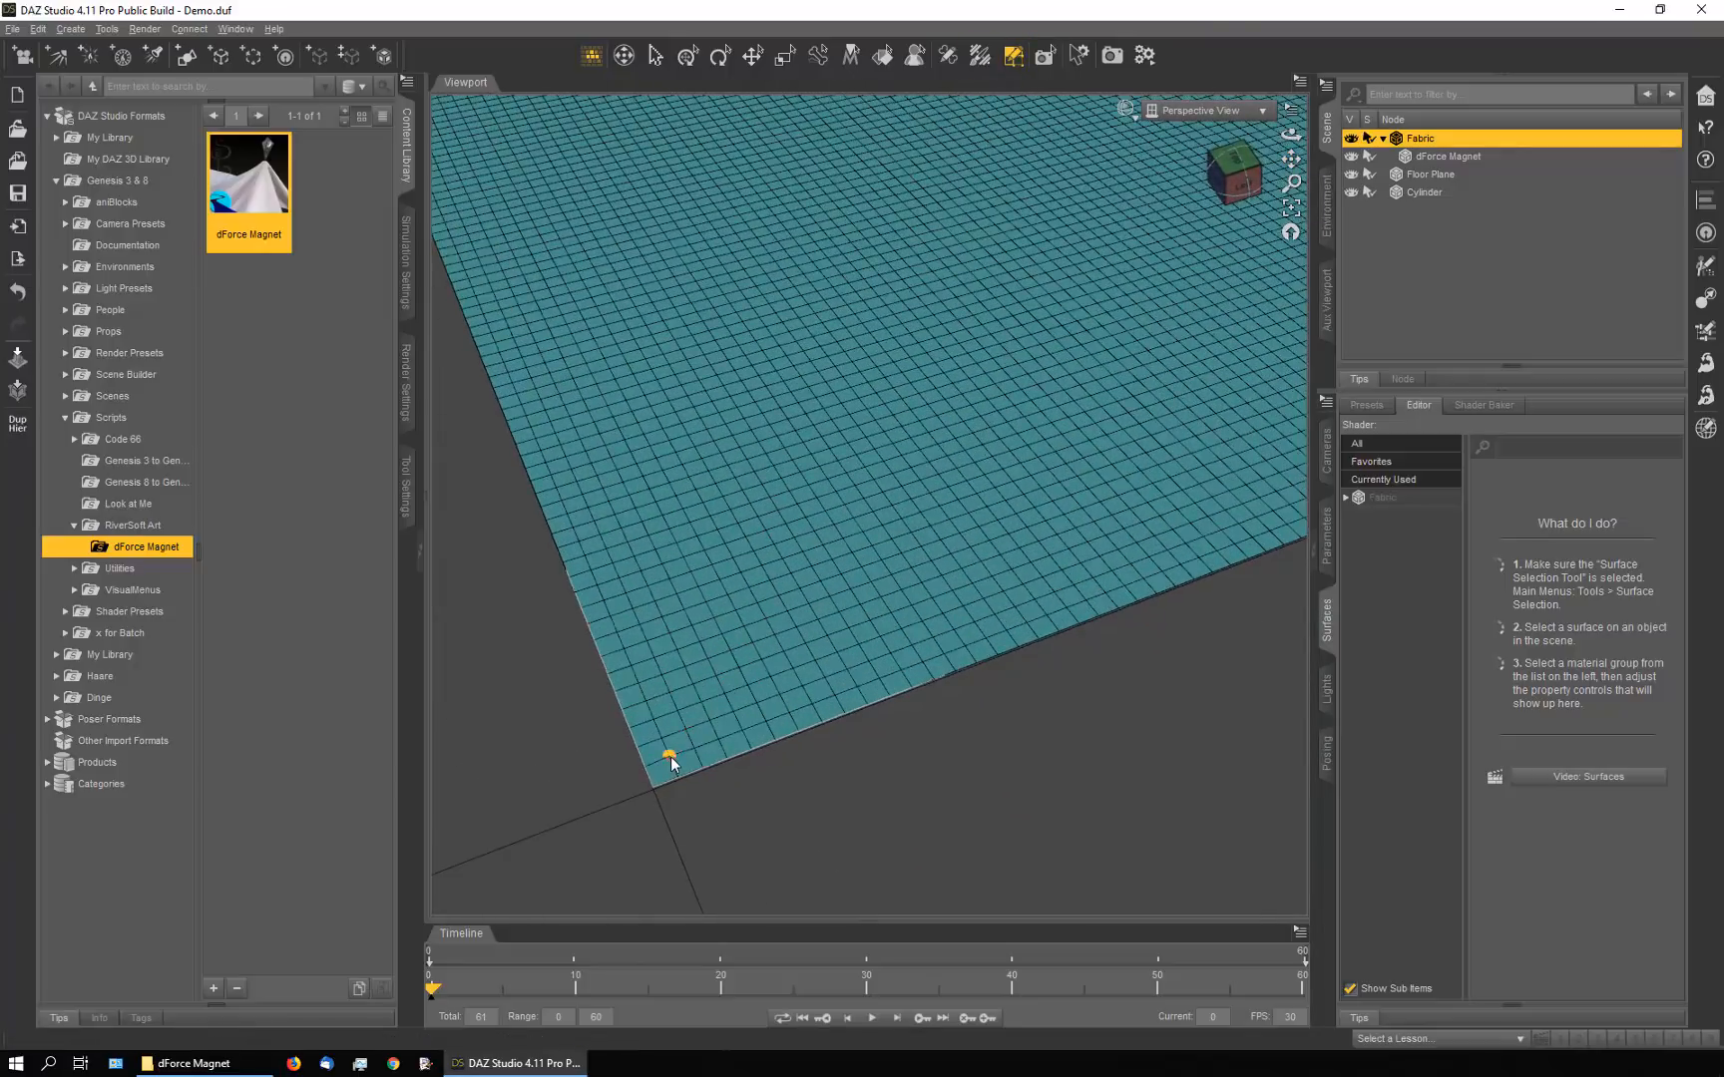
double_click(224, 180)
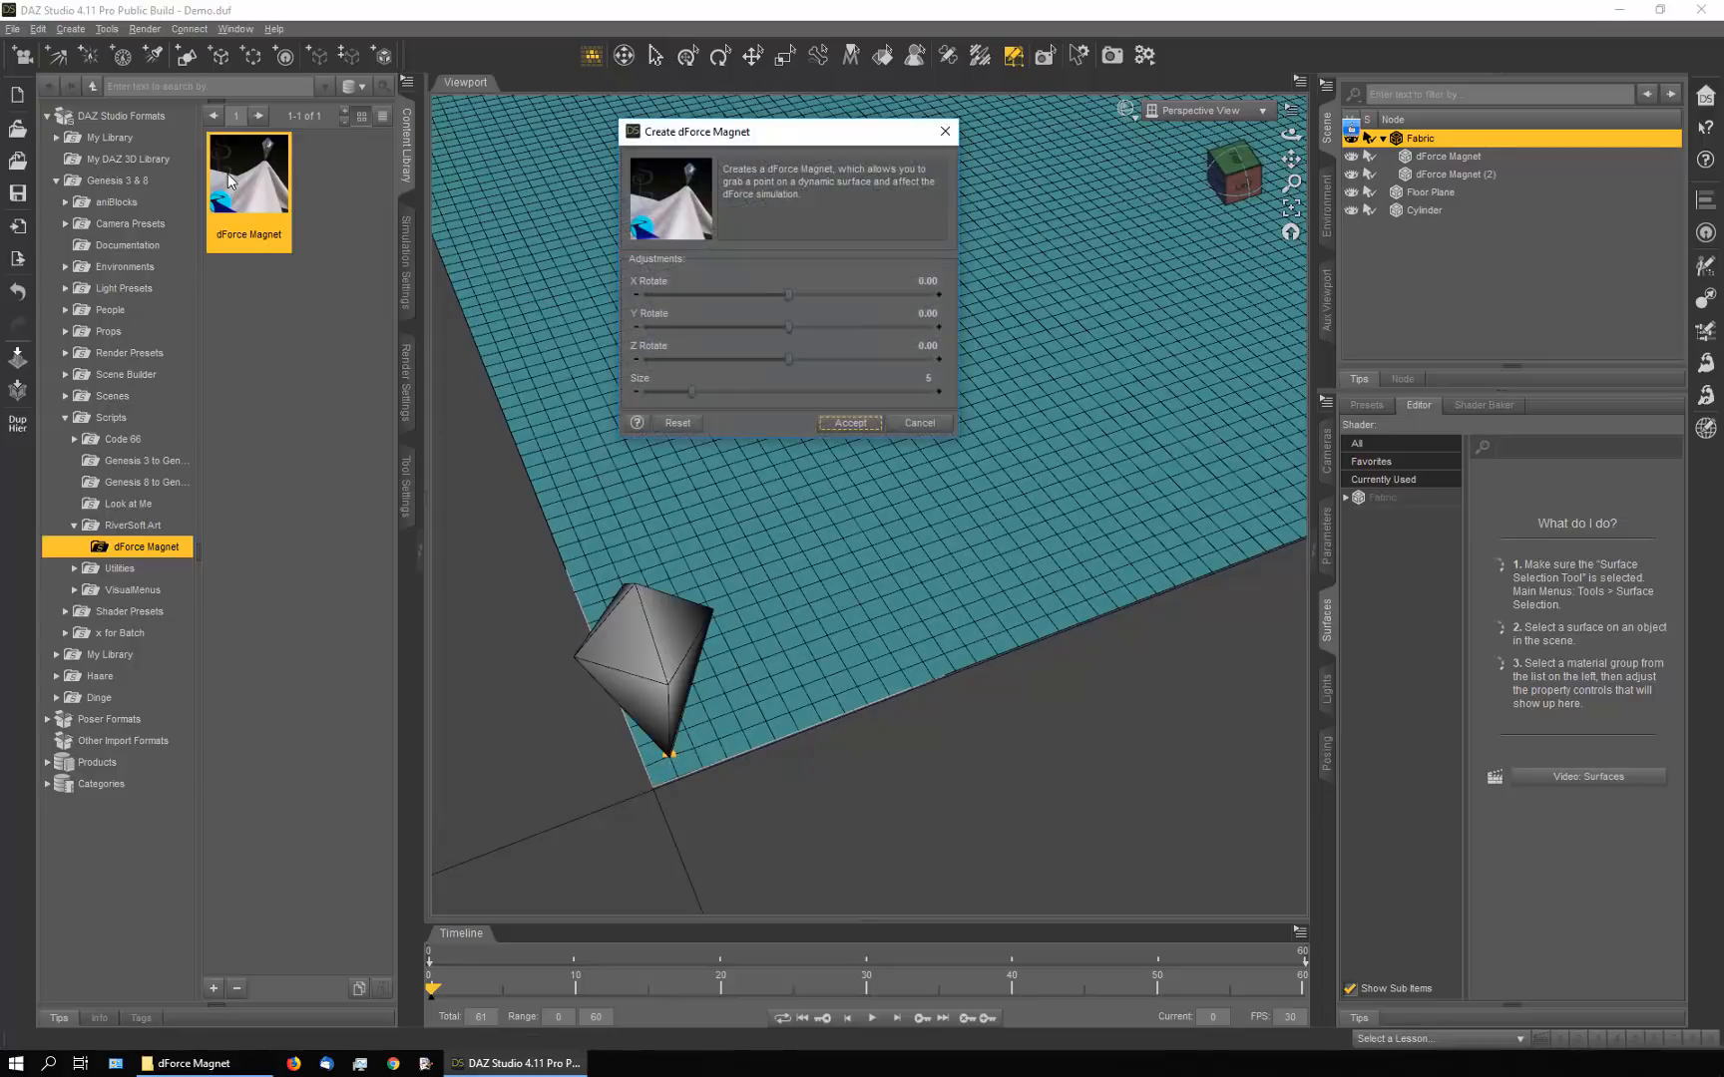
click(850, 424)
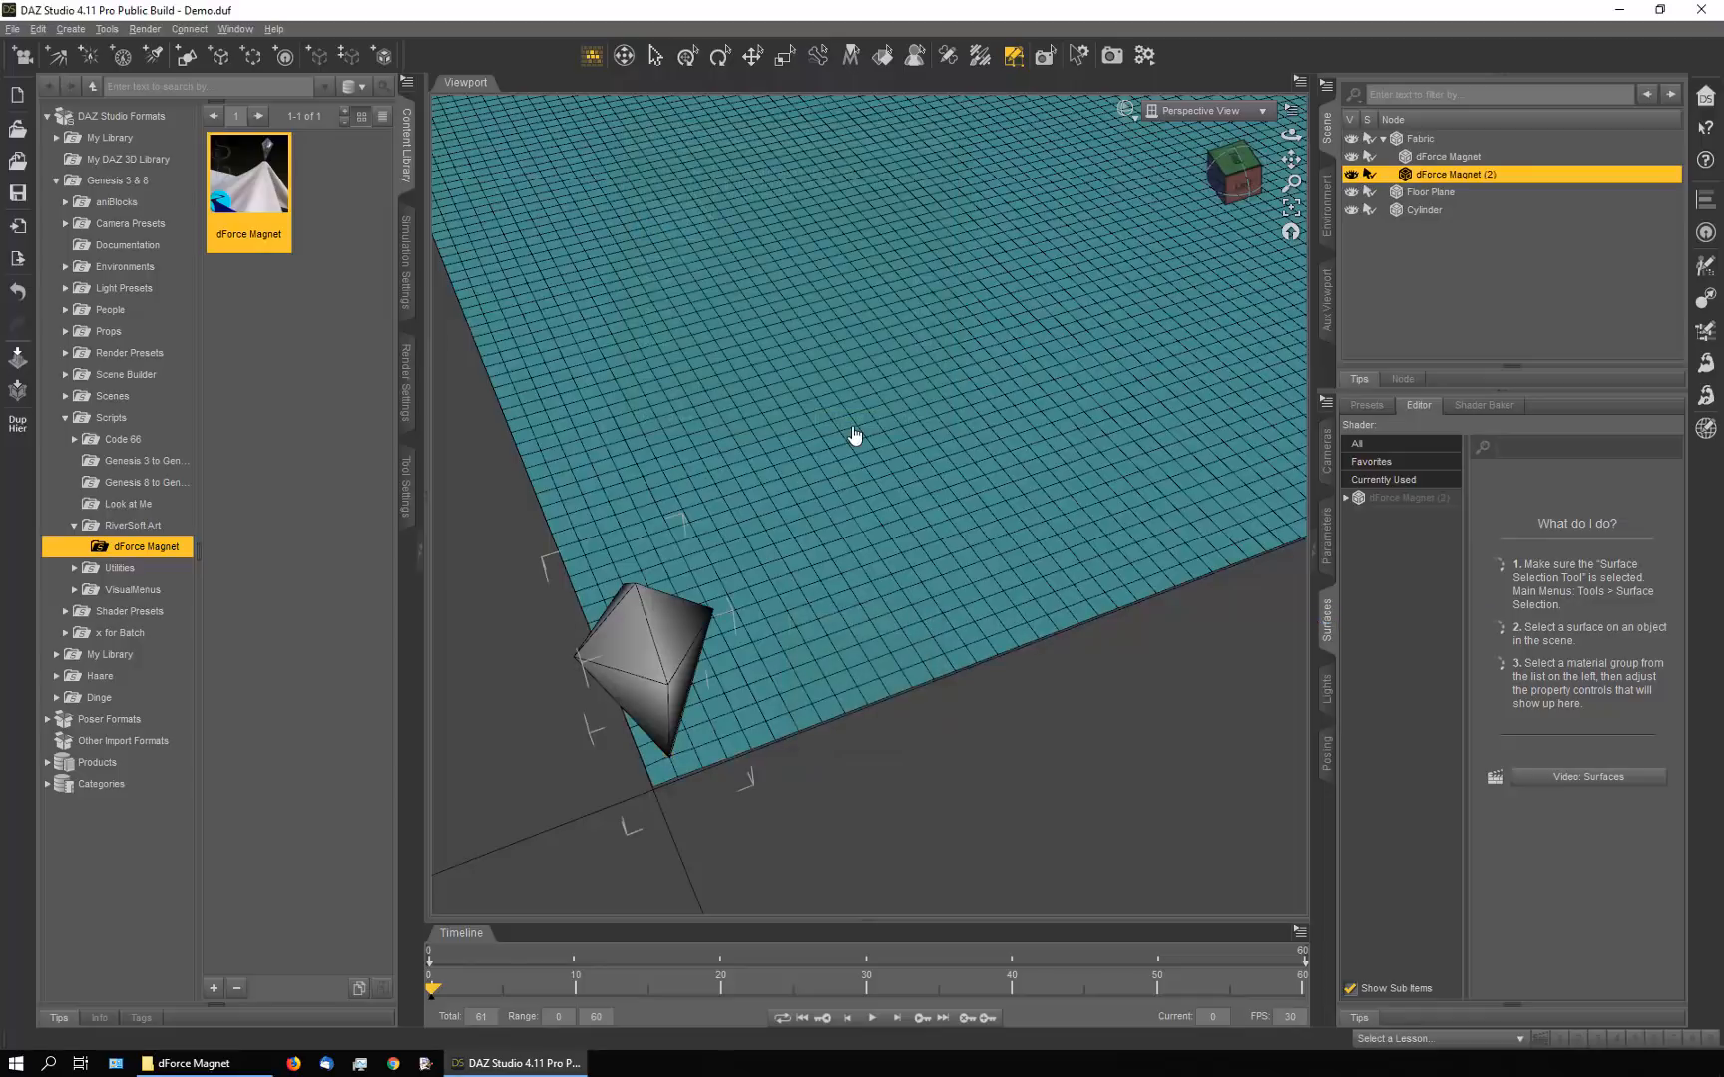
At frame 10, move the first dForce Magnet horizontally away from its fabric corner toward the base of the cylinder with the Universal tool
scroll(861, 425, down, 2)
scroll(861, 423, down, 5)
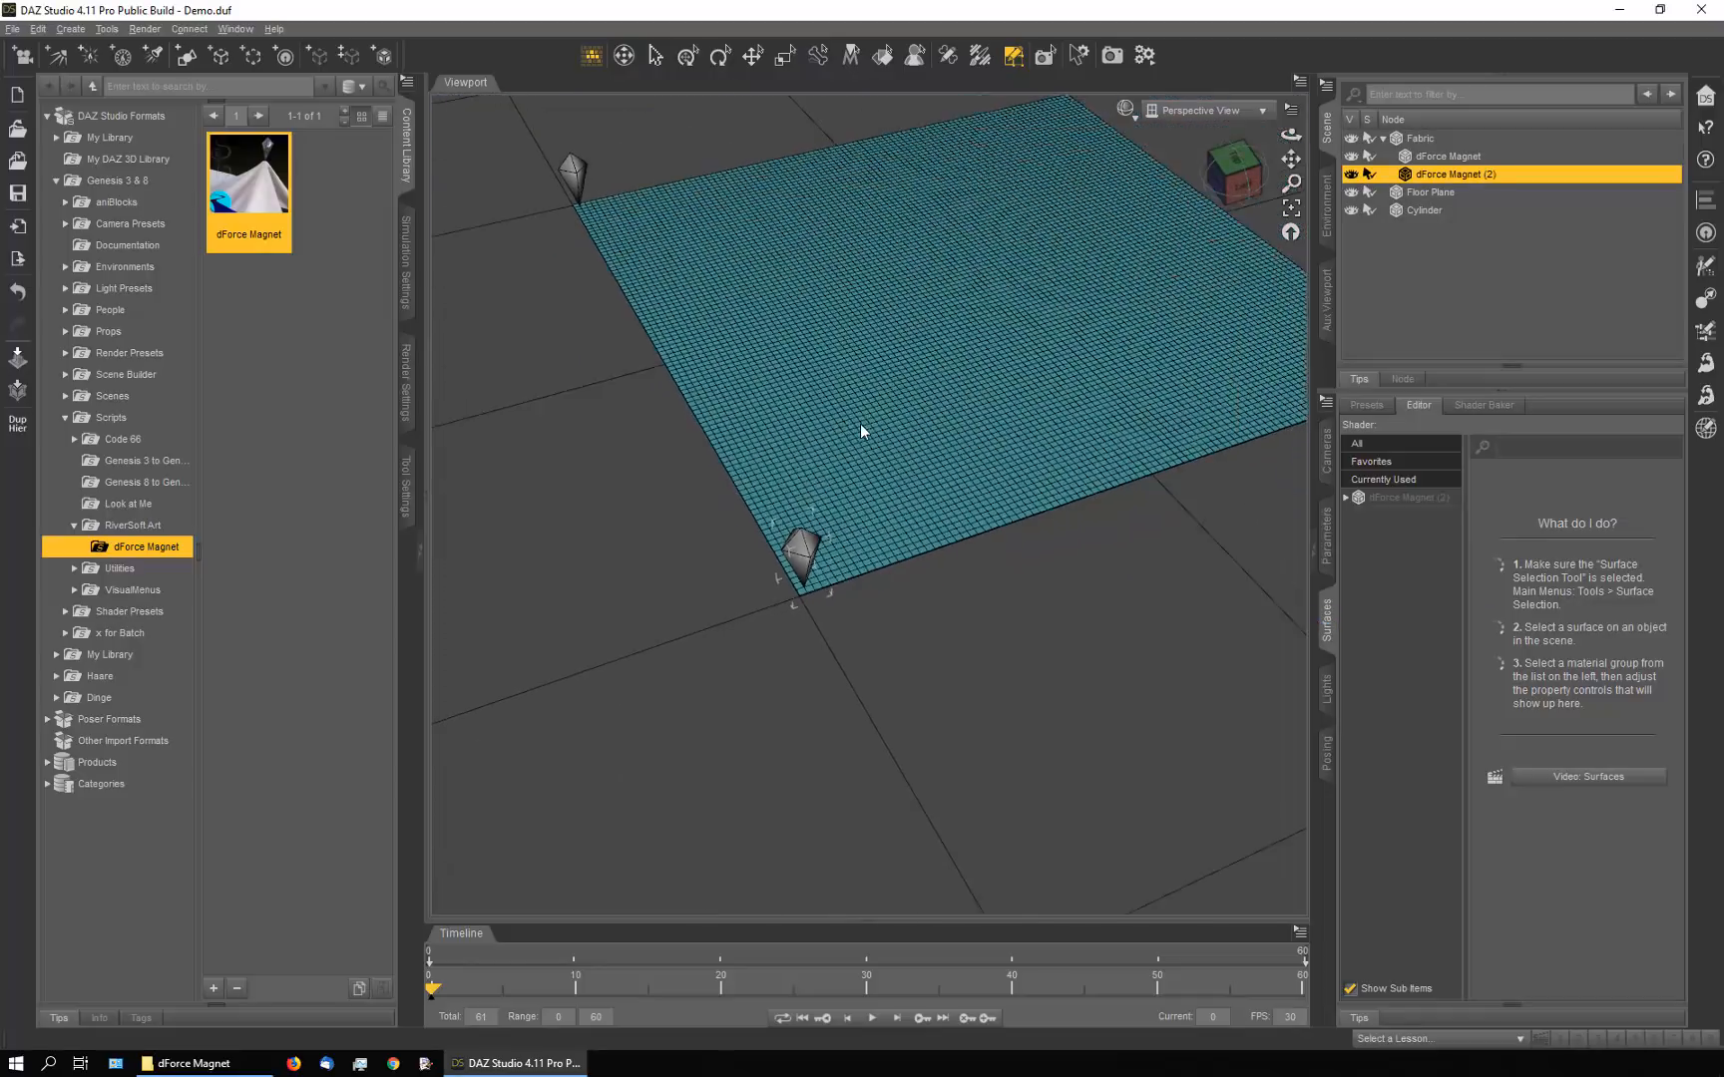
drag(1290, 134, 1122, 139)
drag(1291, 159, 1148, 119)
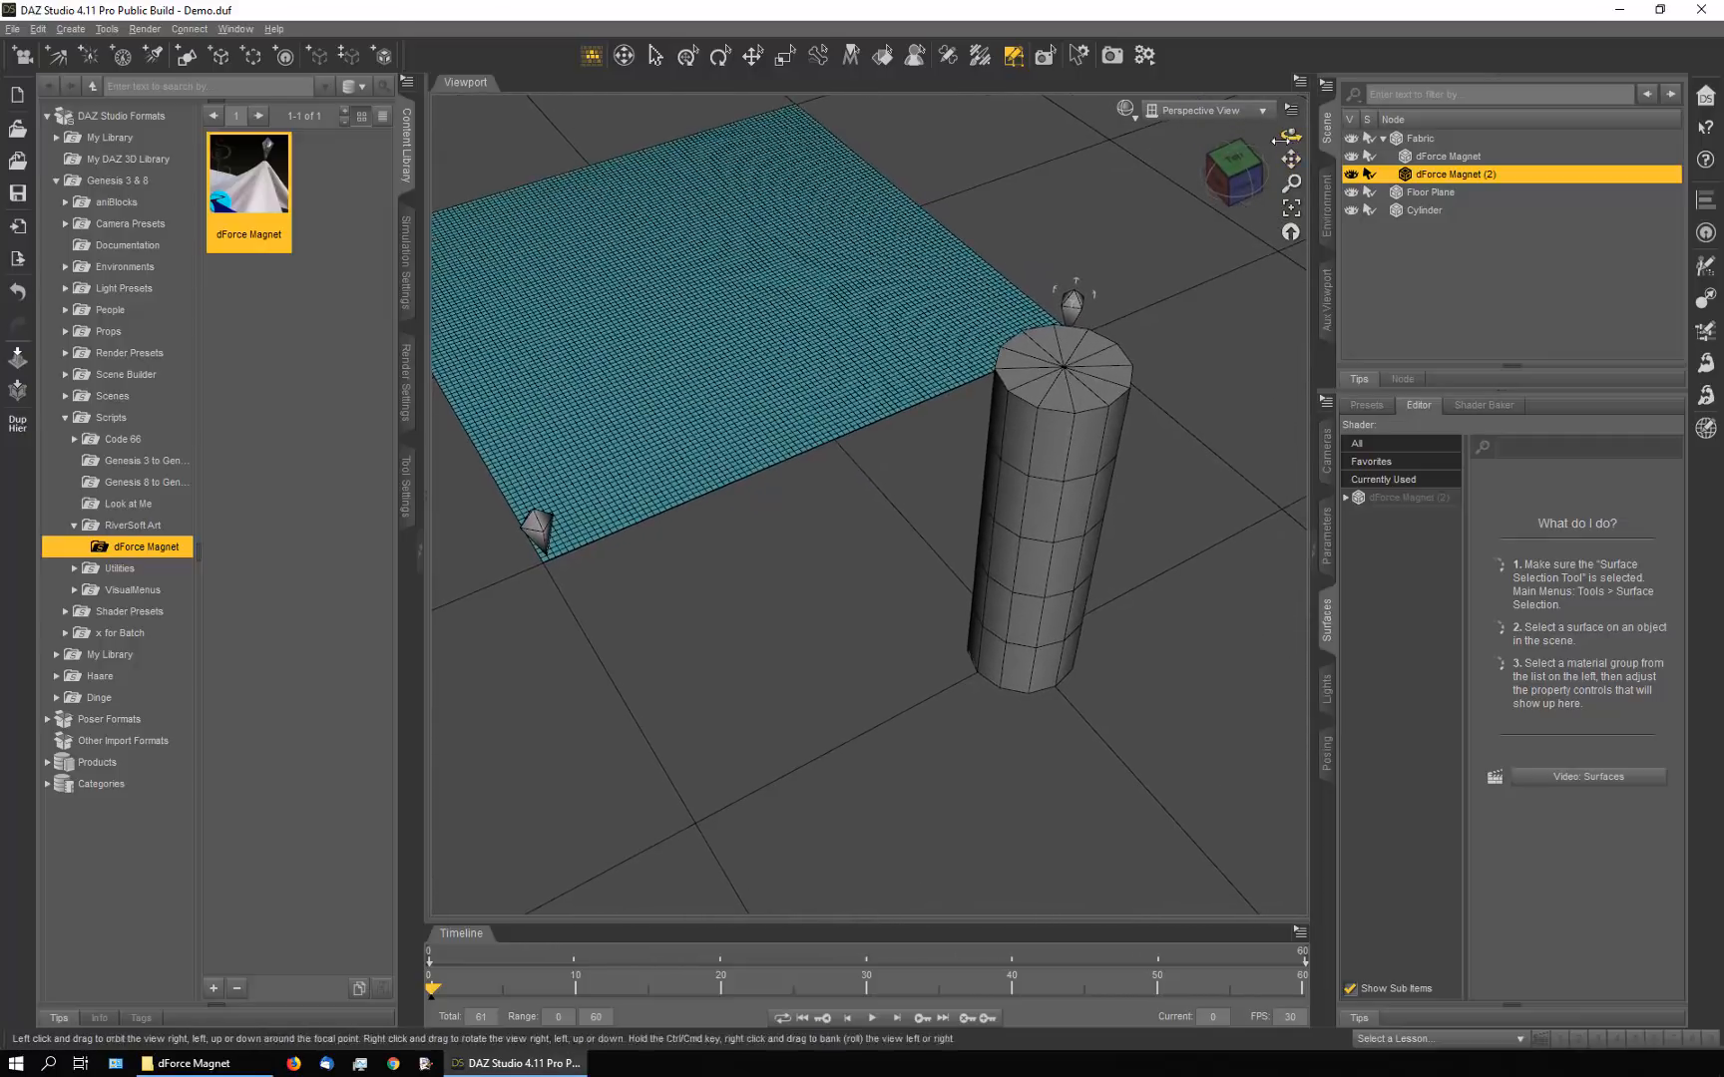
drag(1291, 133, 1291, 194)
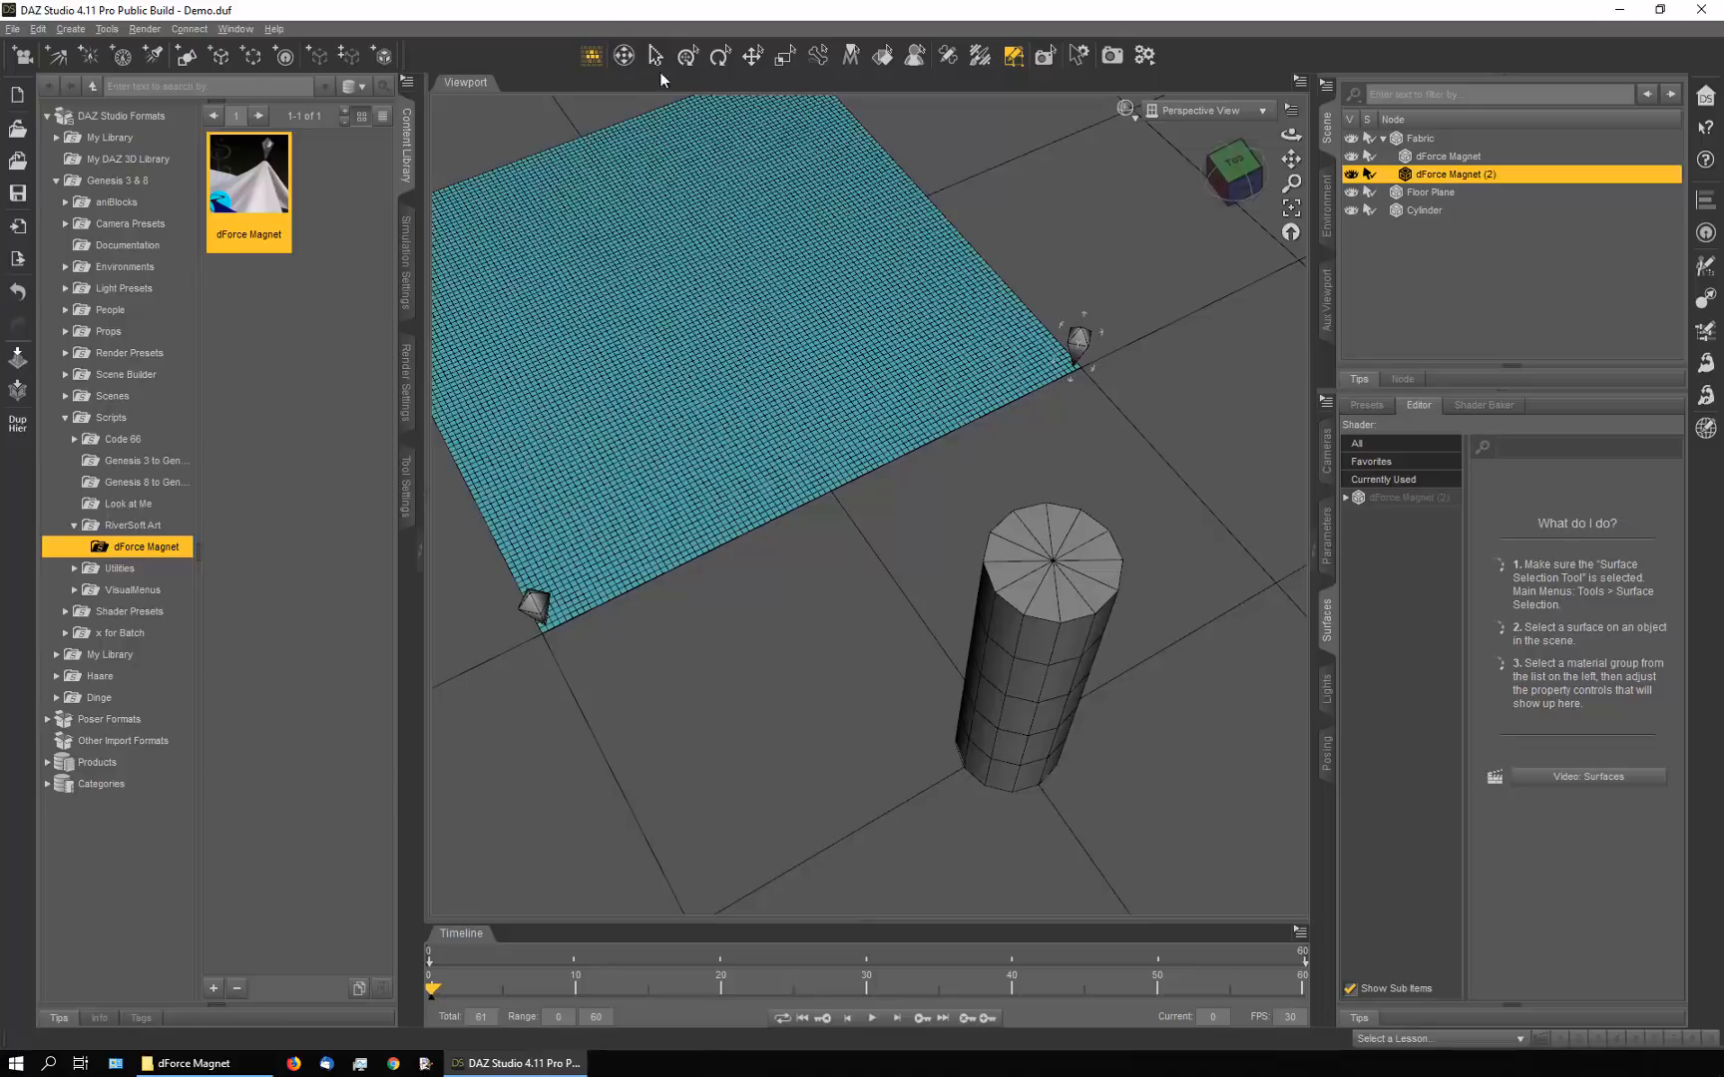
click(686, 57)
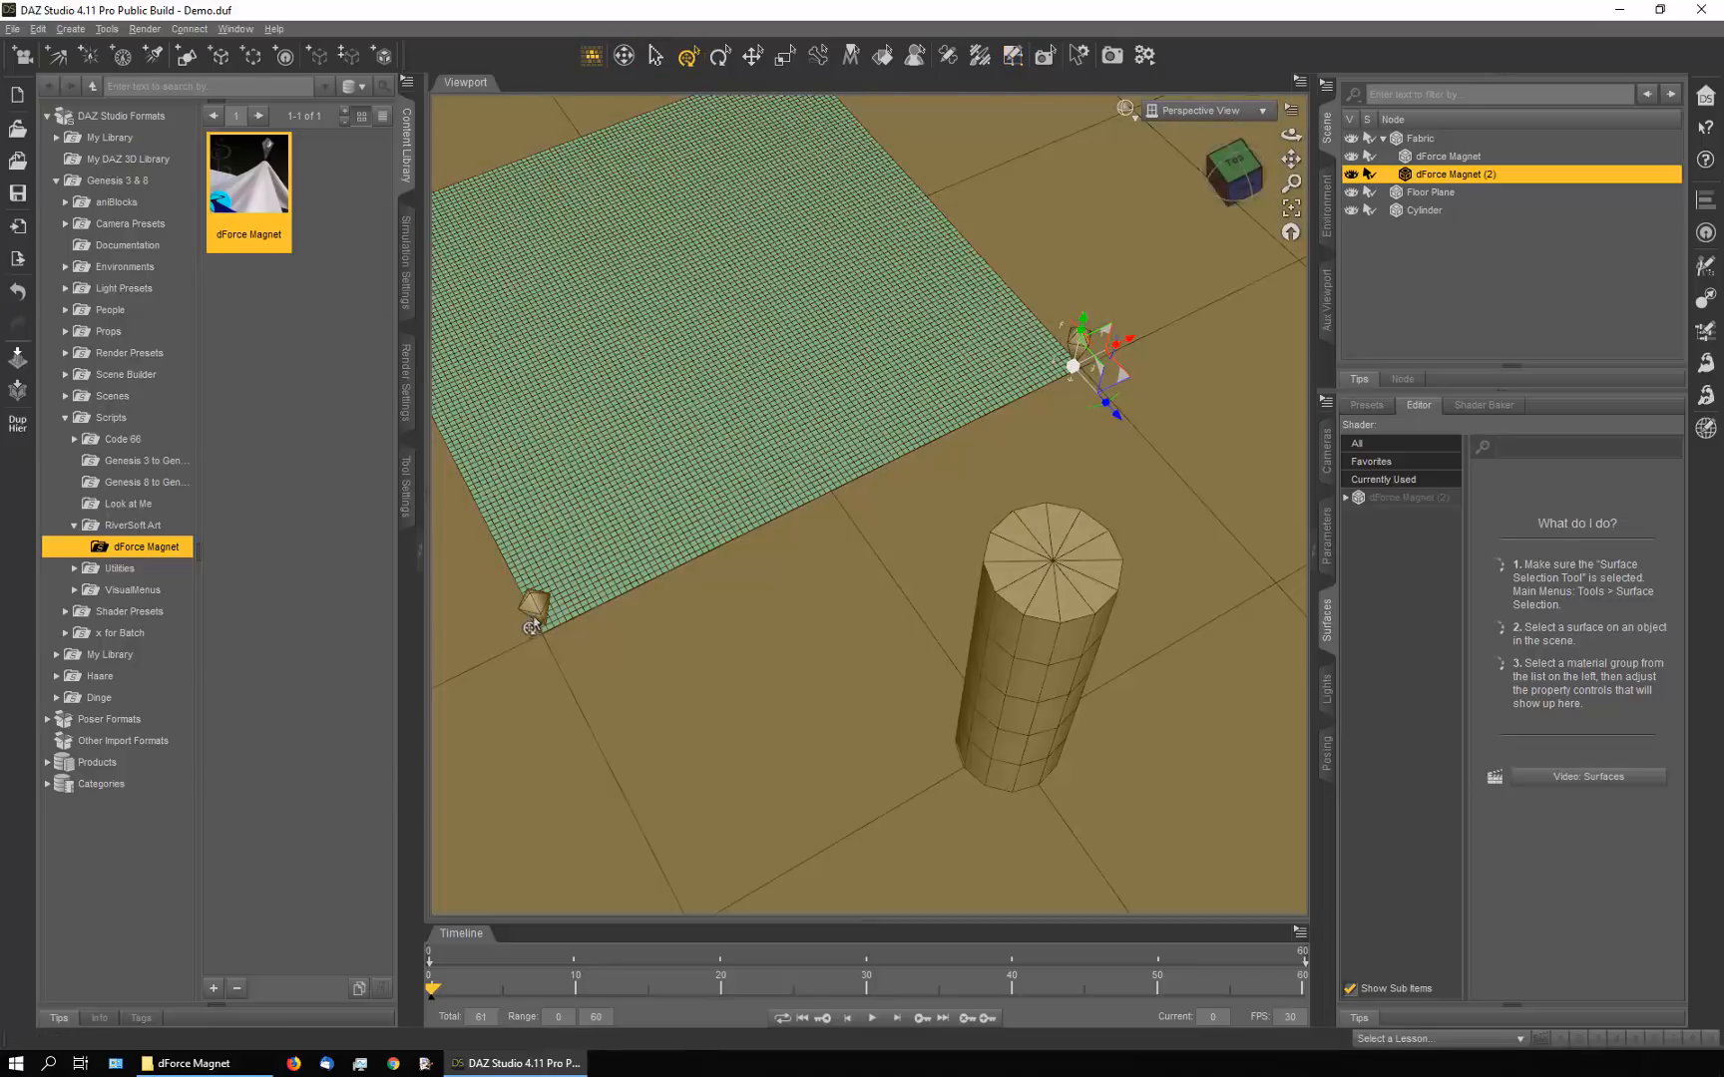
click(534, 605)
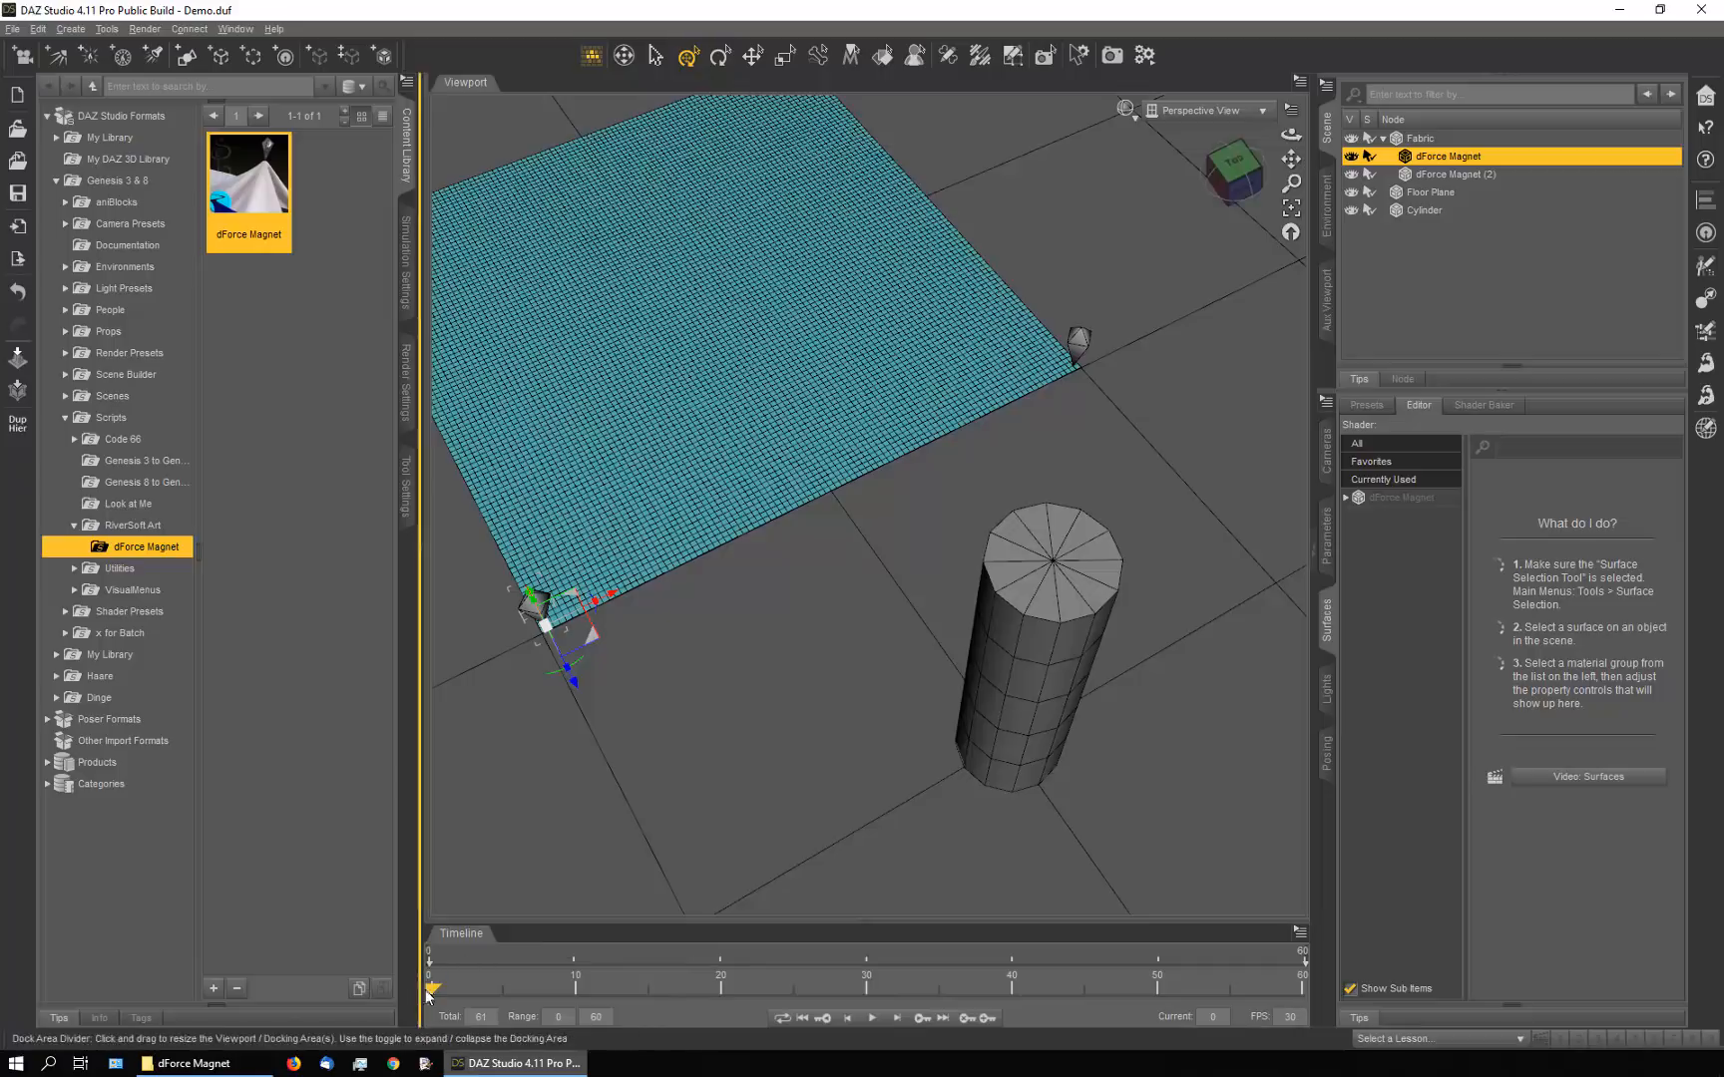
drag(434, 996, 570, 1018)
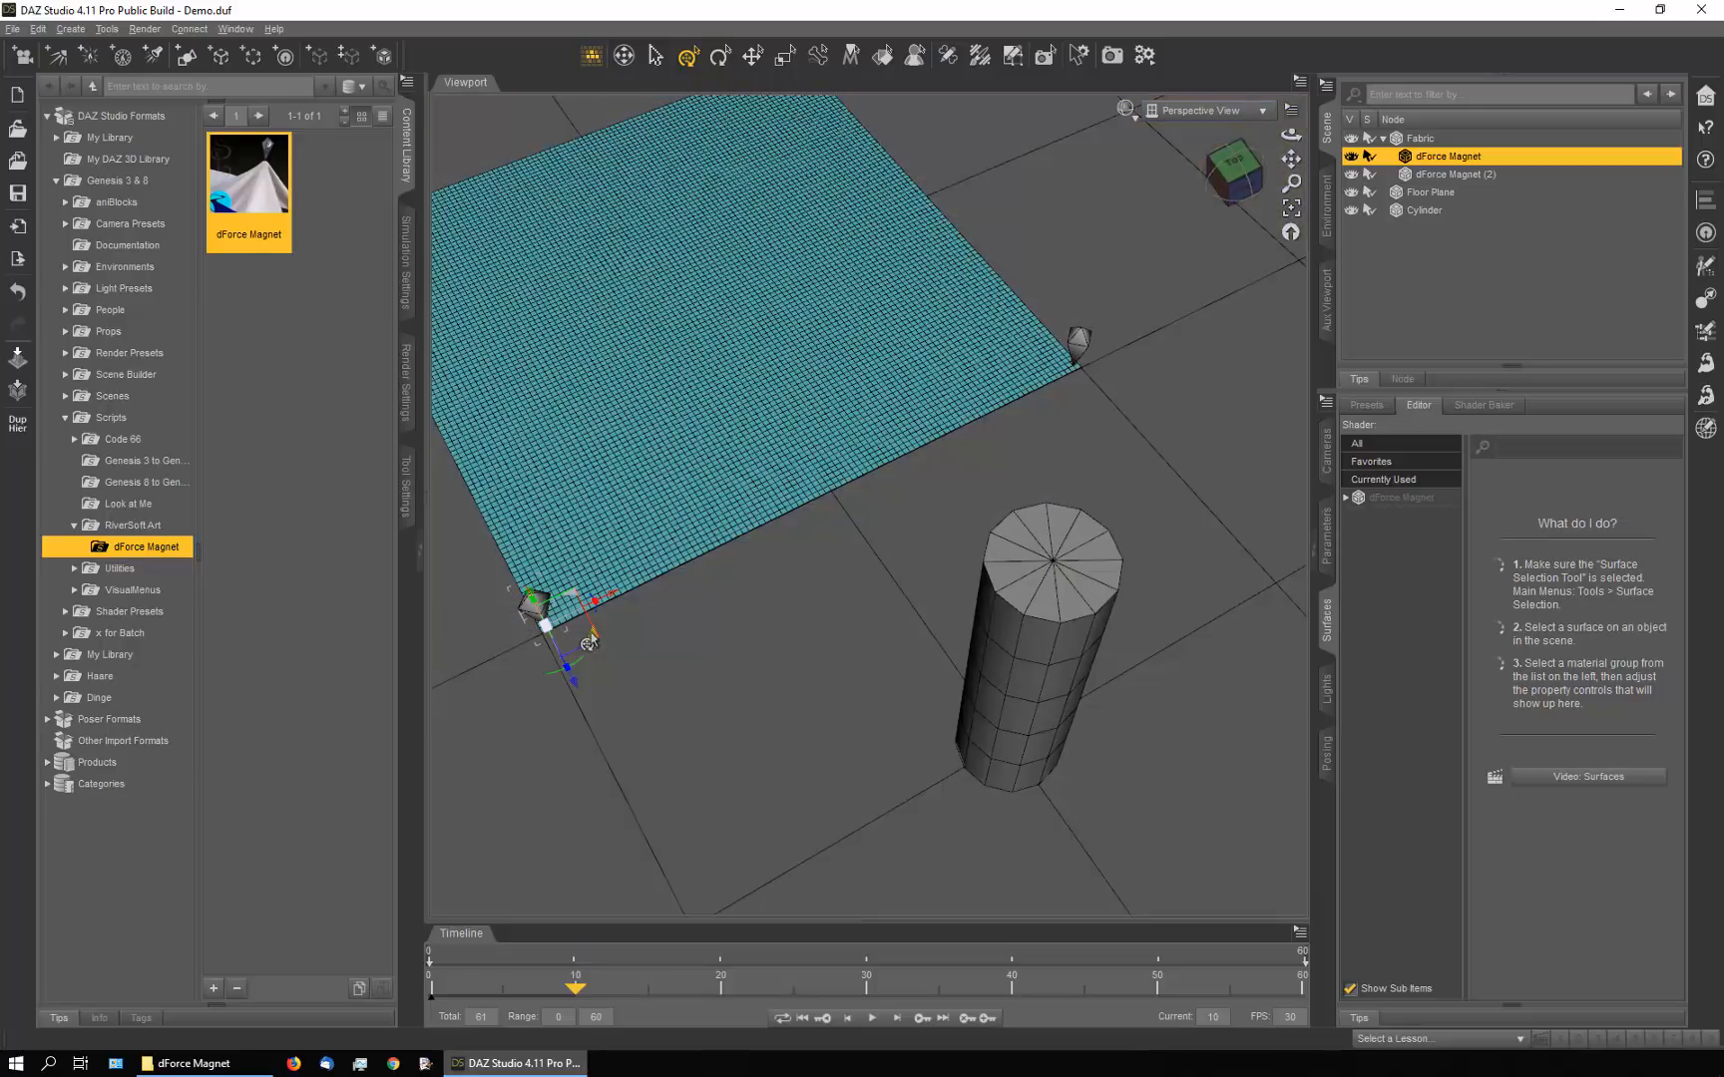
drag(589, 643, 810, 774)
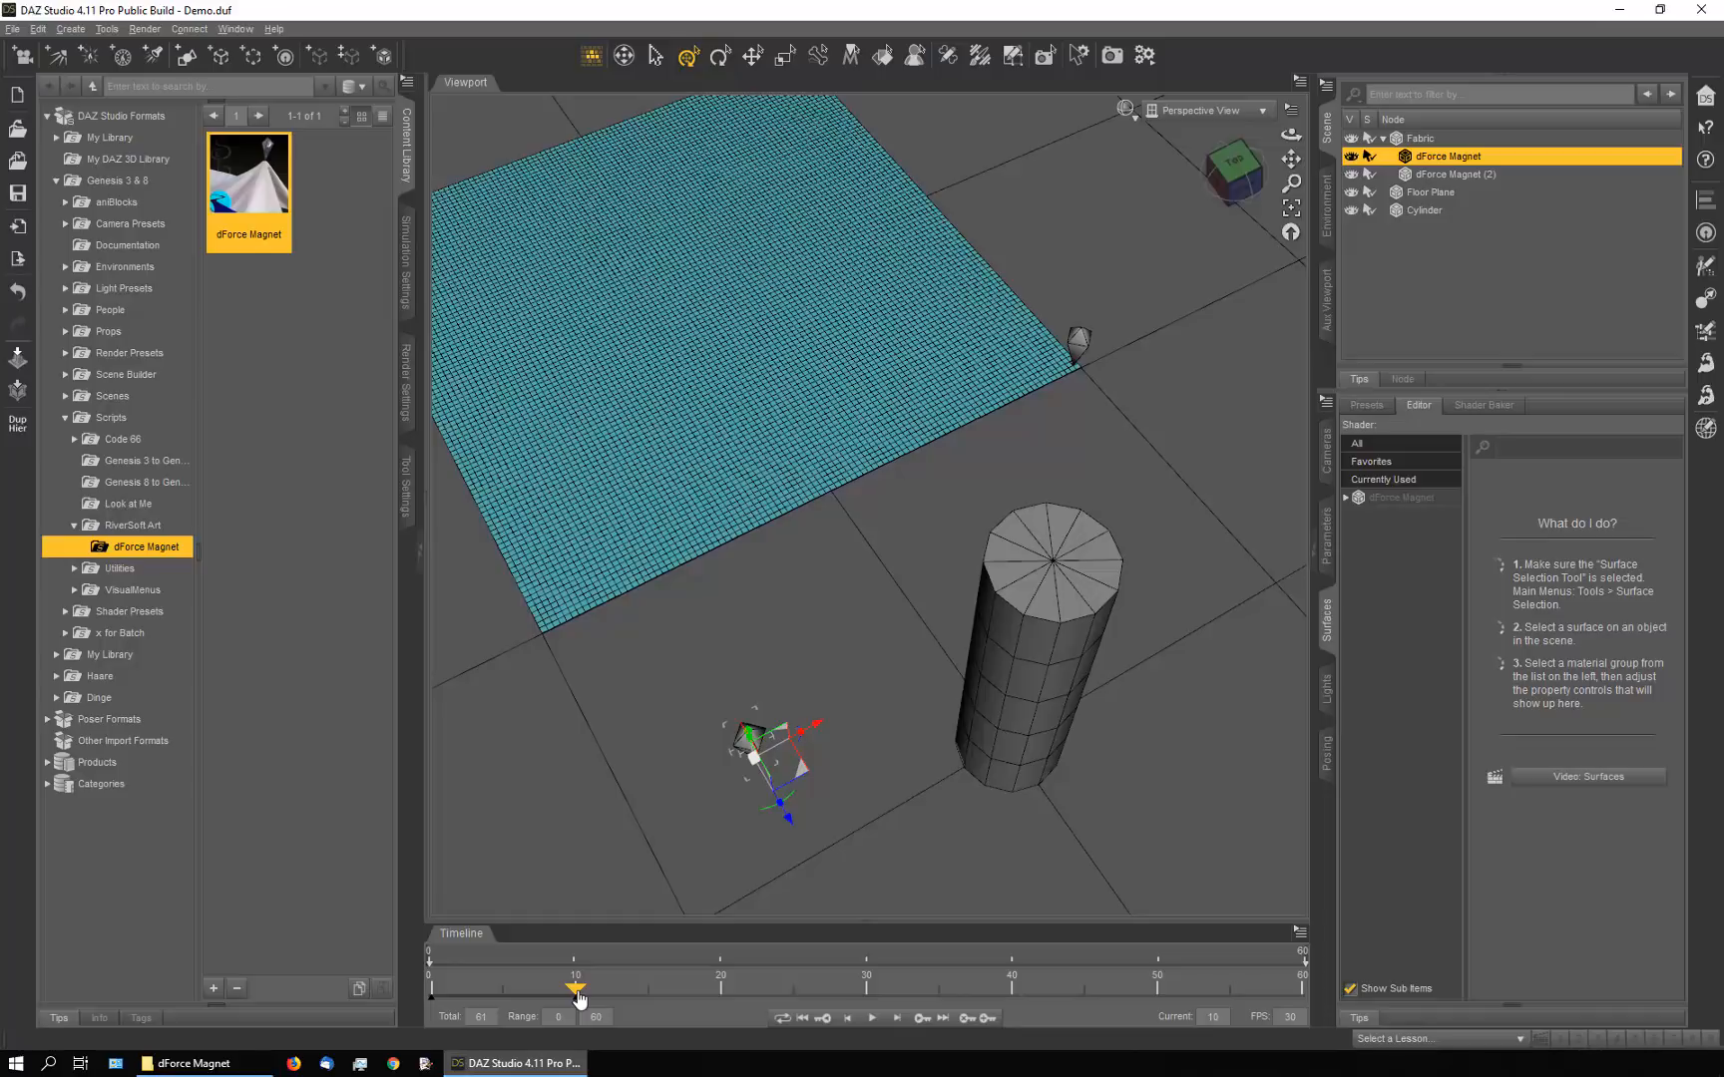
Move the first dForce Magnet horizontally around the cylinder's base at frame 20 and to the side facing away from the fabric at frame 30
drag(577, 997, 717, 1014)
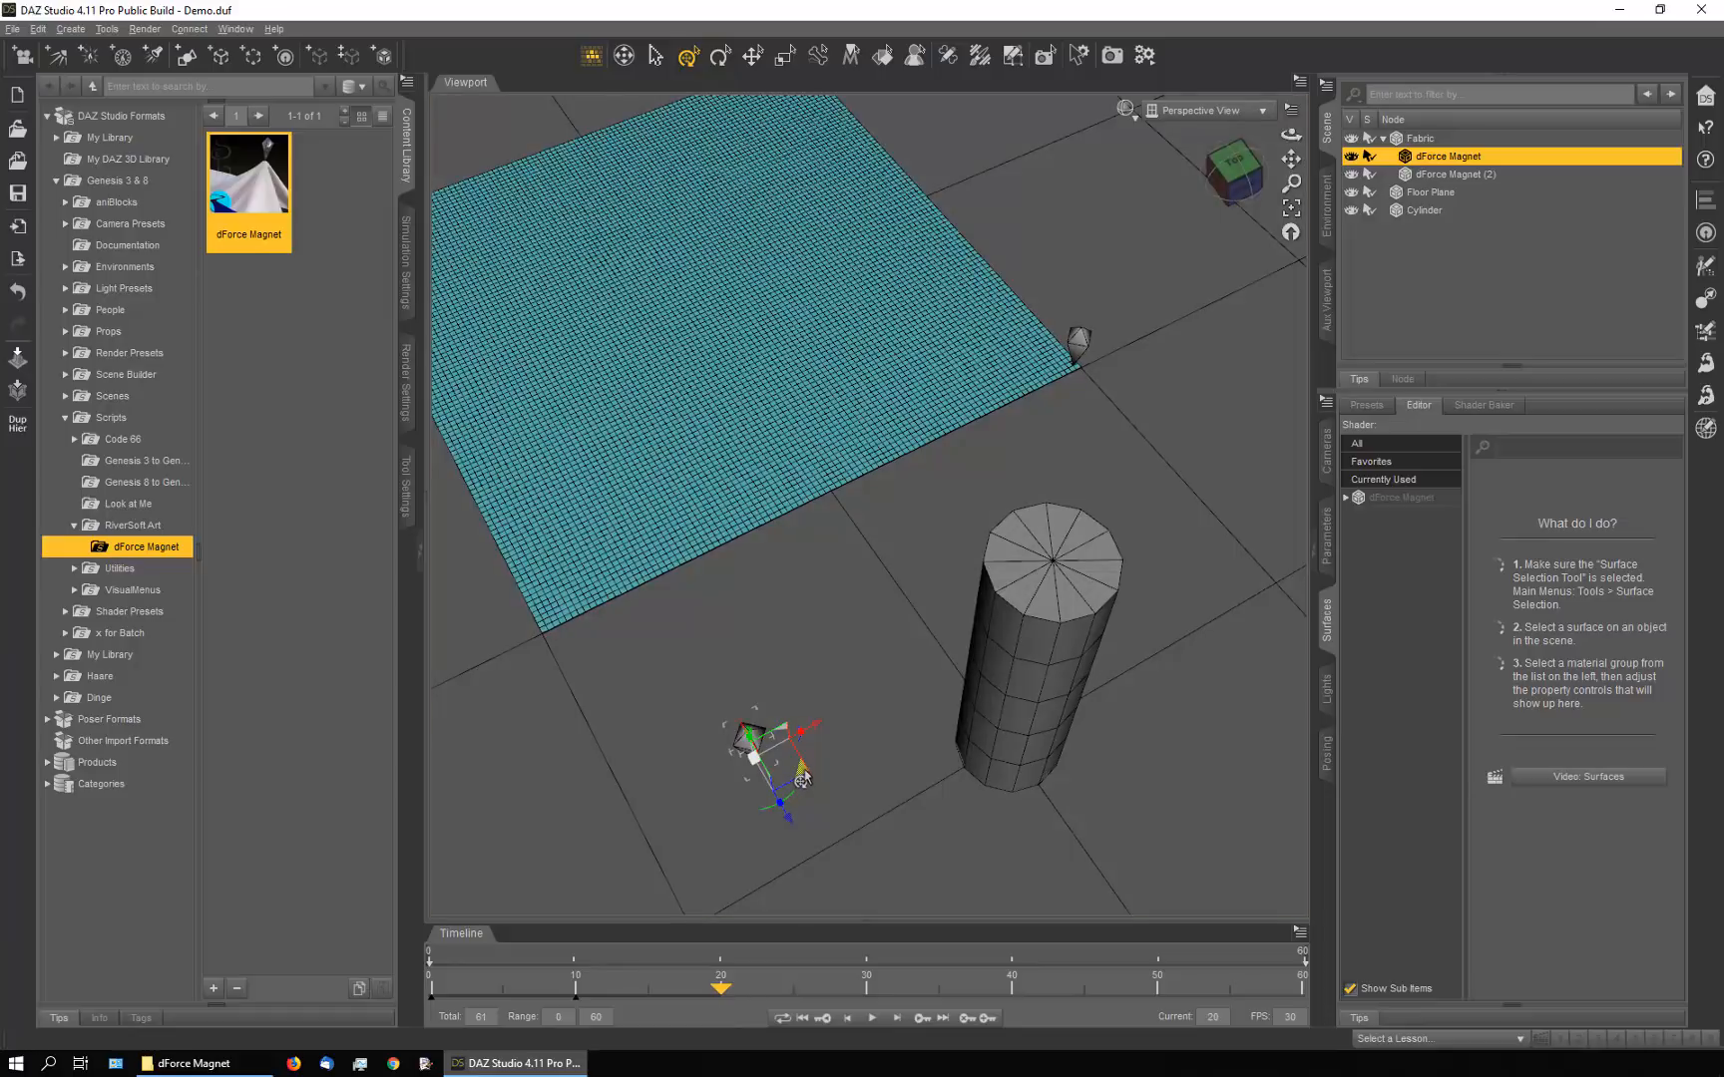
drag(798, 776, 1011, 905)
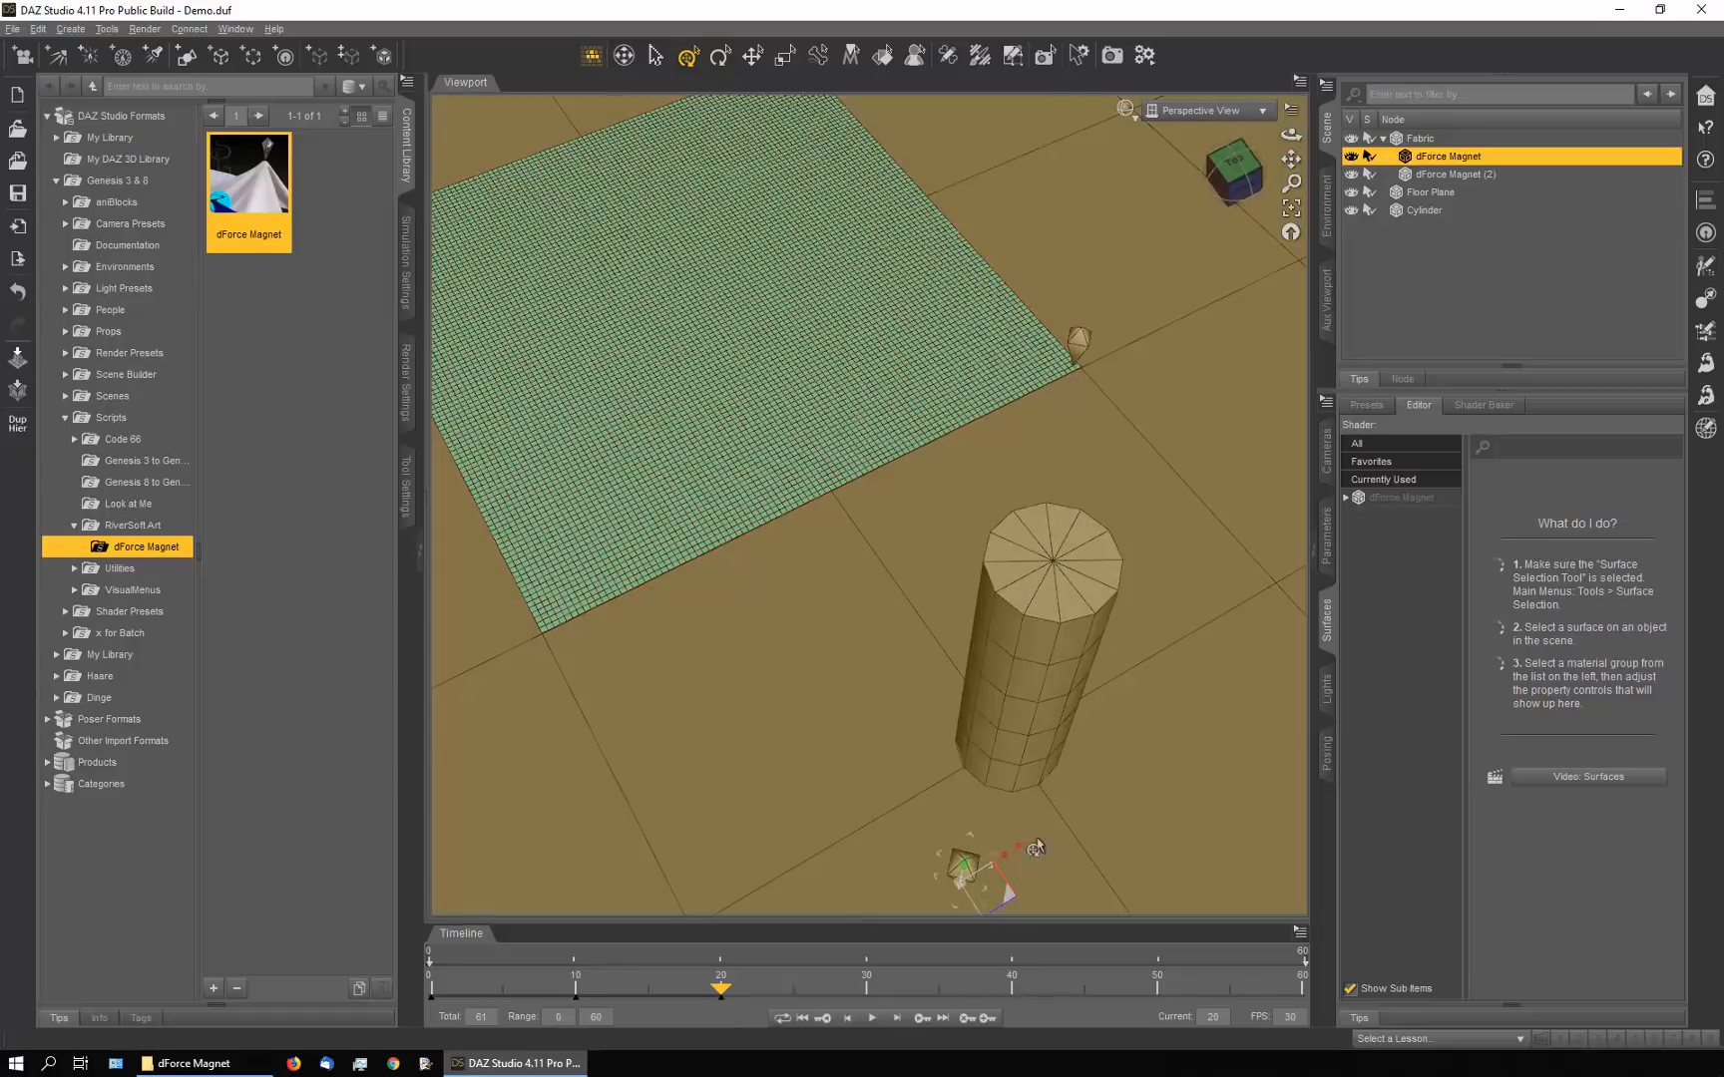
drag(1290, 160, 1291, 161)
drag(724, 992, 861, 997)
drag(1291, 136, 1291, 138)
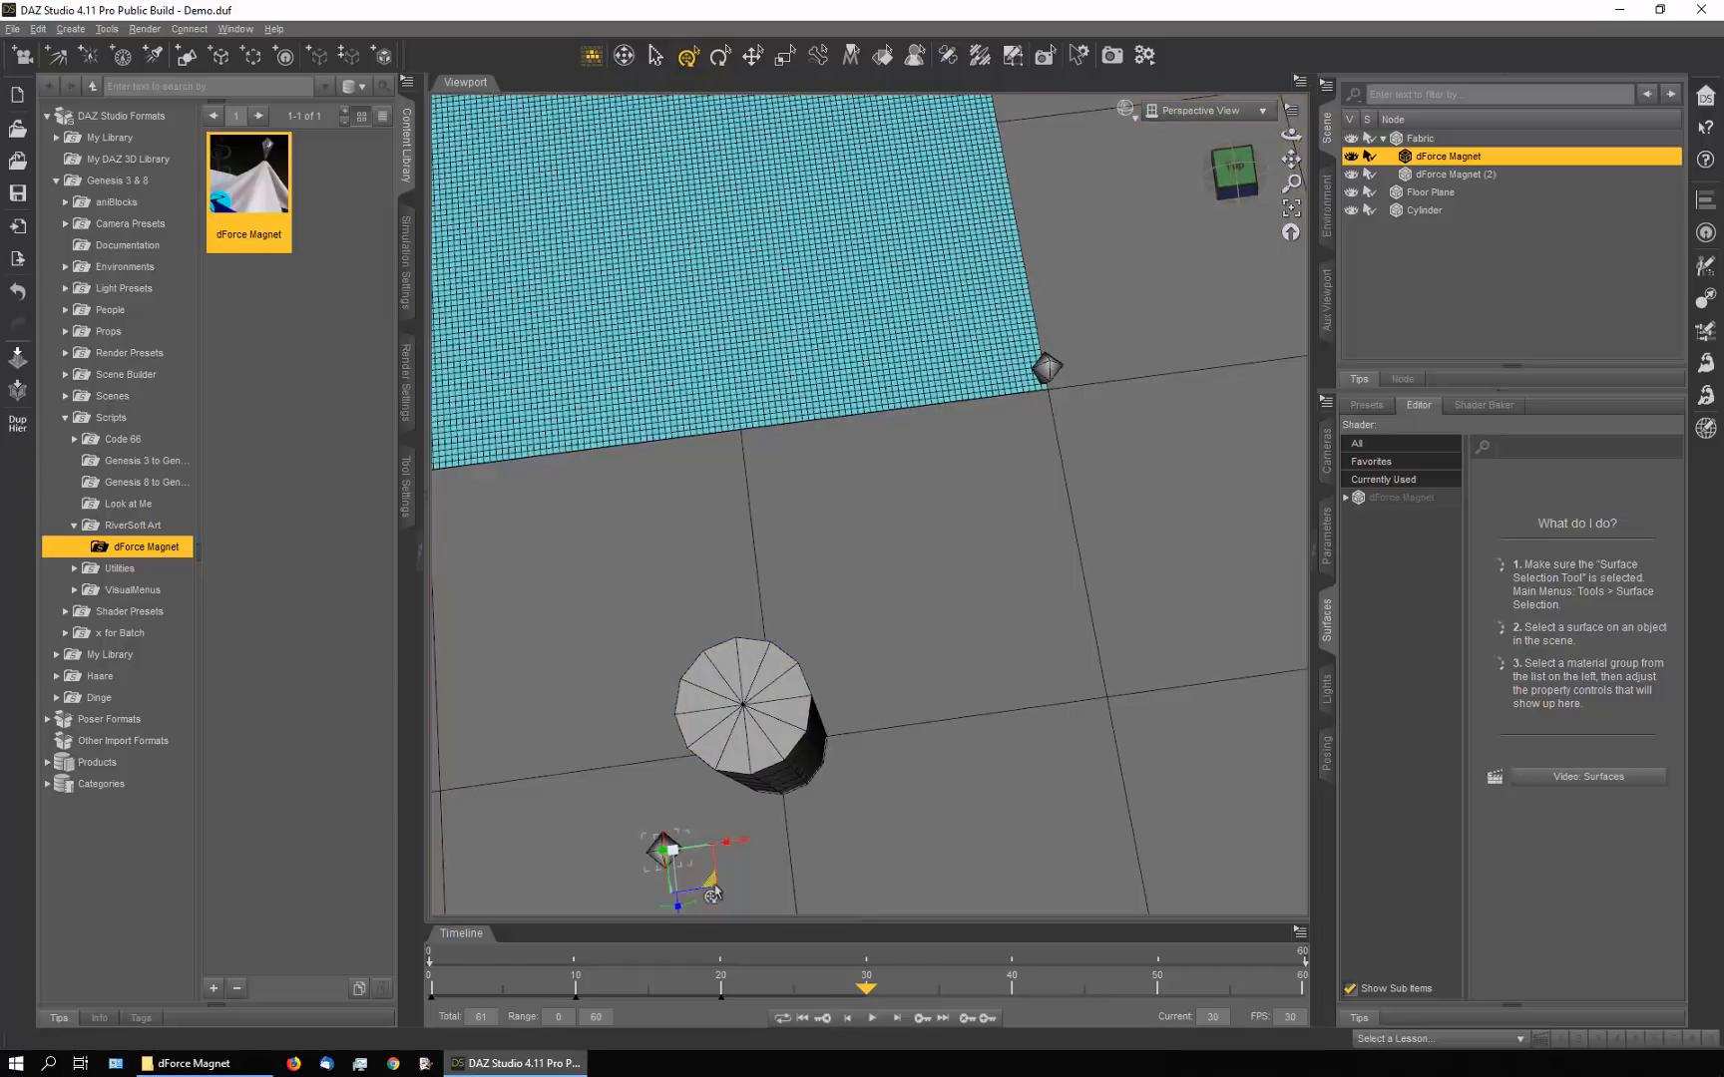
drag(718, 888, 815, 865)
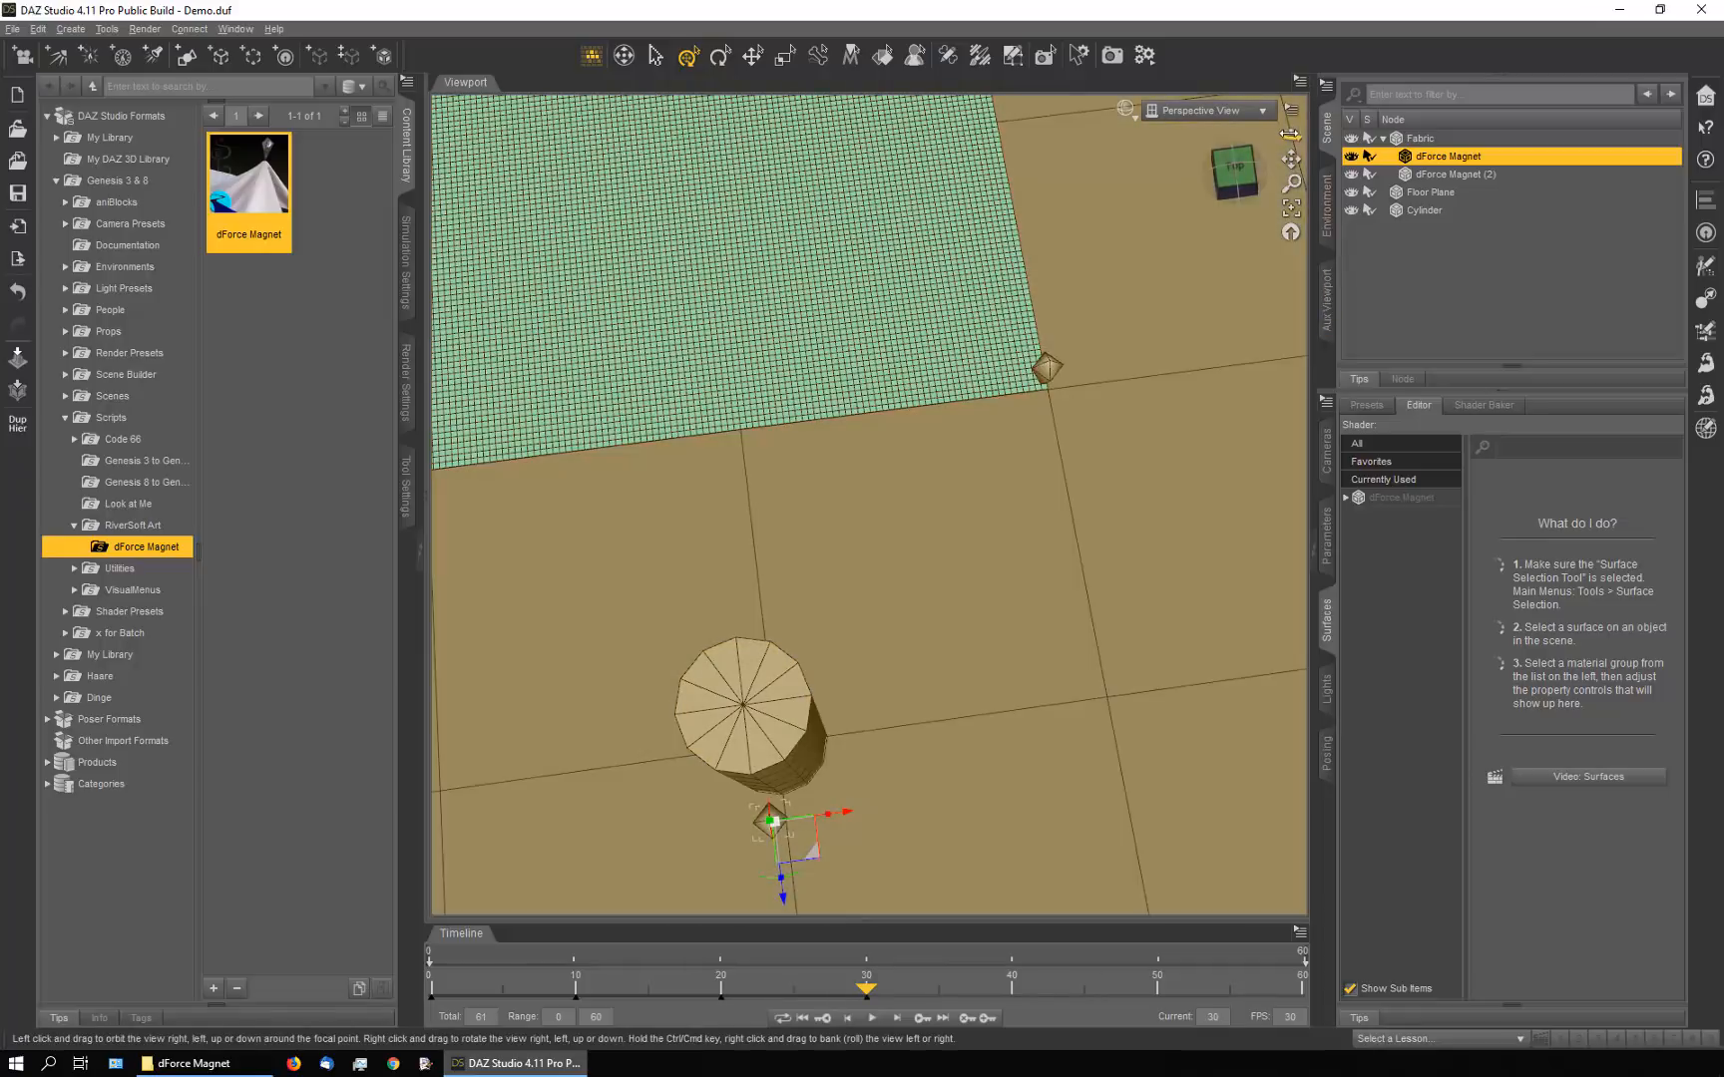
At frame 30, raise the first dForce Magnet to the top of the cylinder and shift it horizontally closer to the cylinder
drag(1290, 135, 1291, 132)
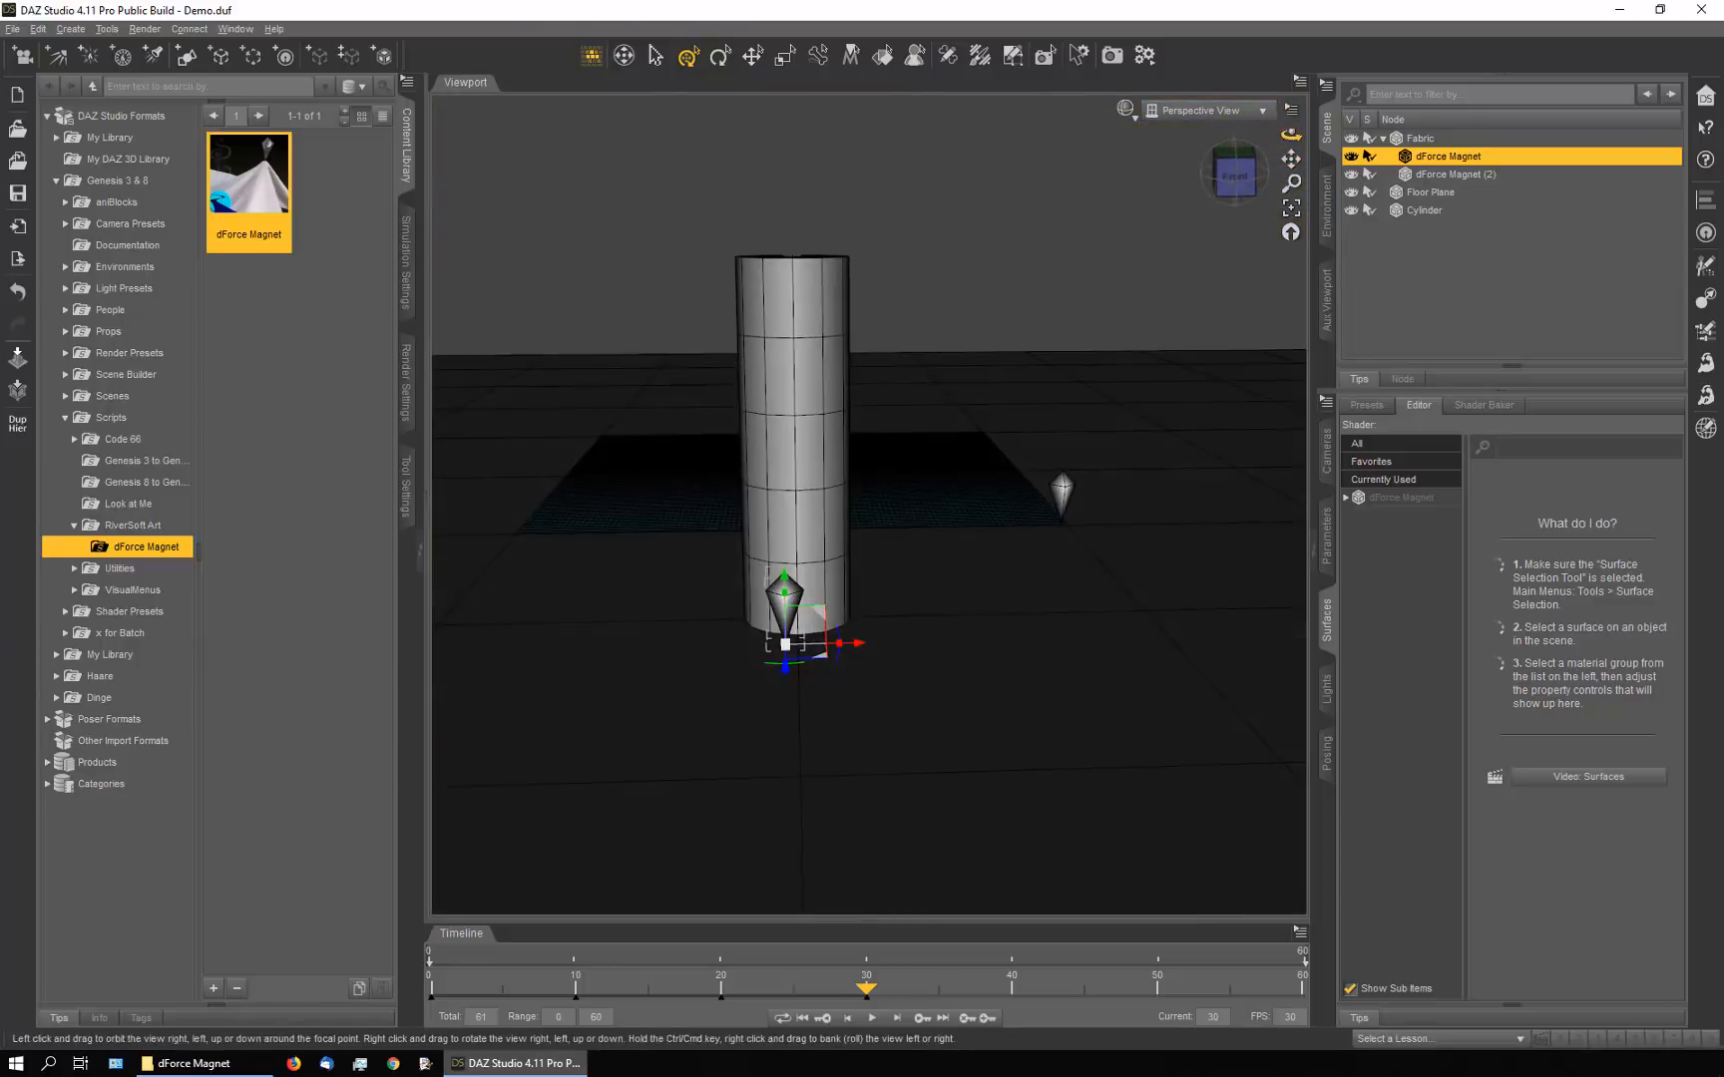
drag(787, 589, 795, 198)
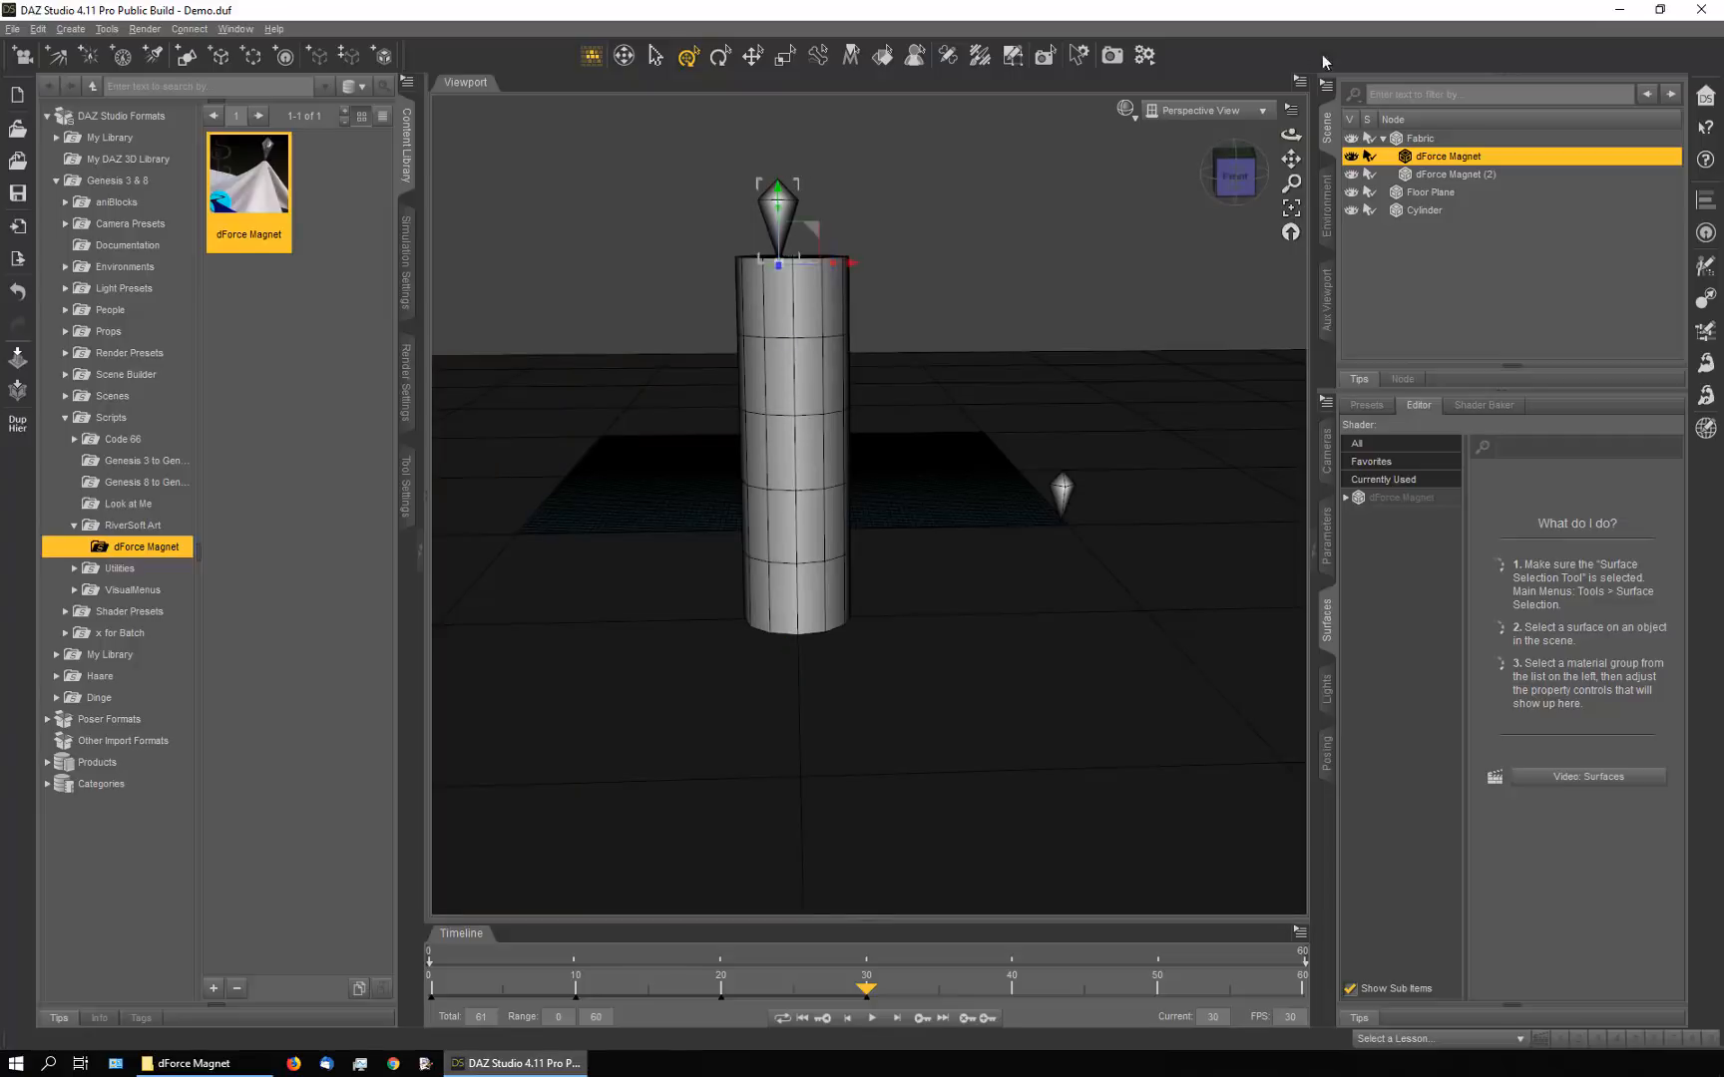
drag(1291, 134, 1291, 146)
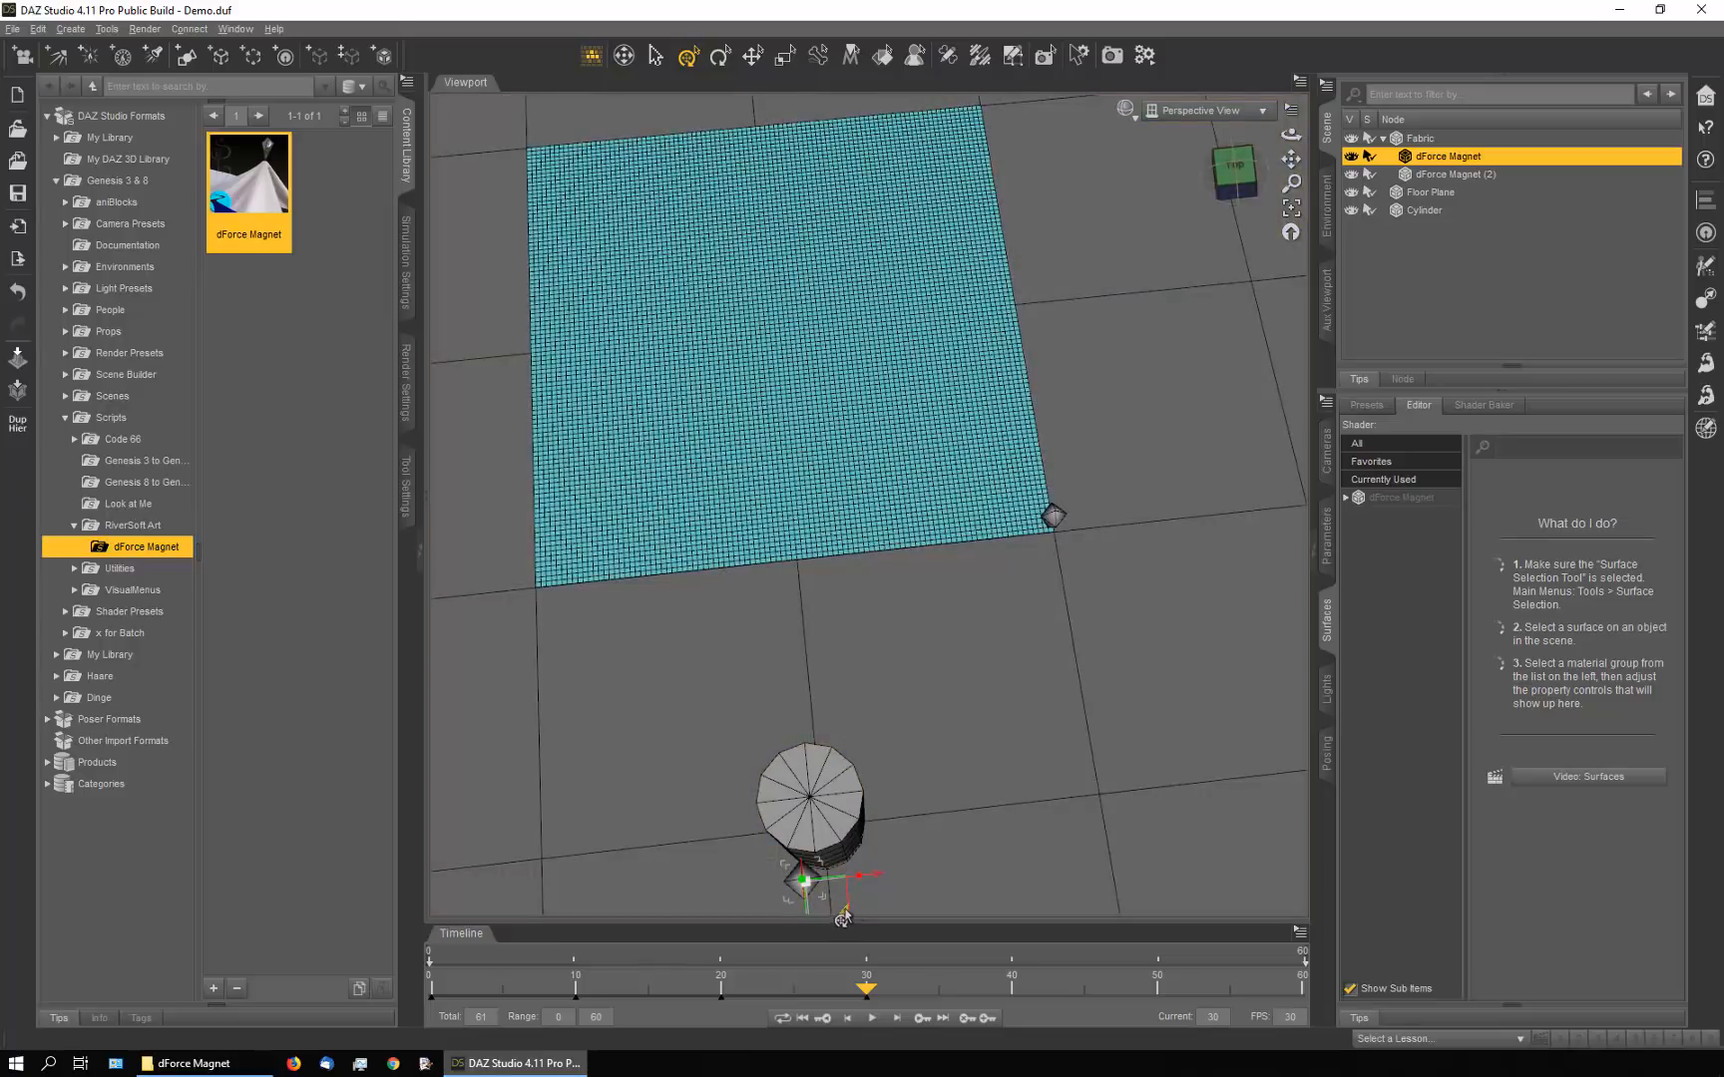
drag(843, 915, 866, 888)
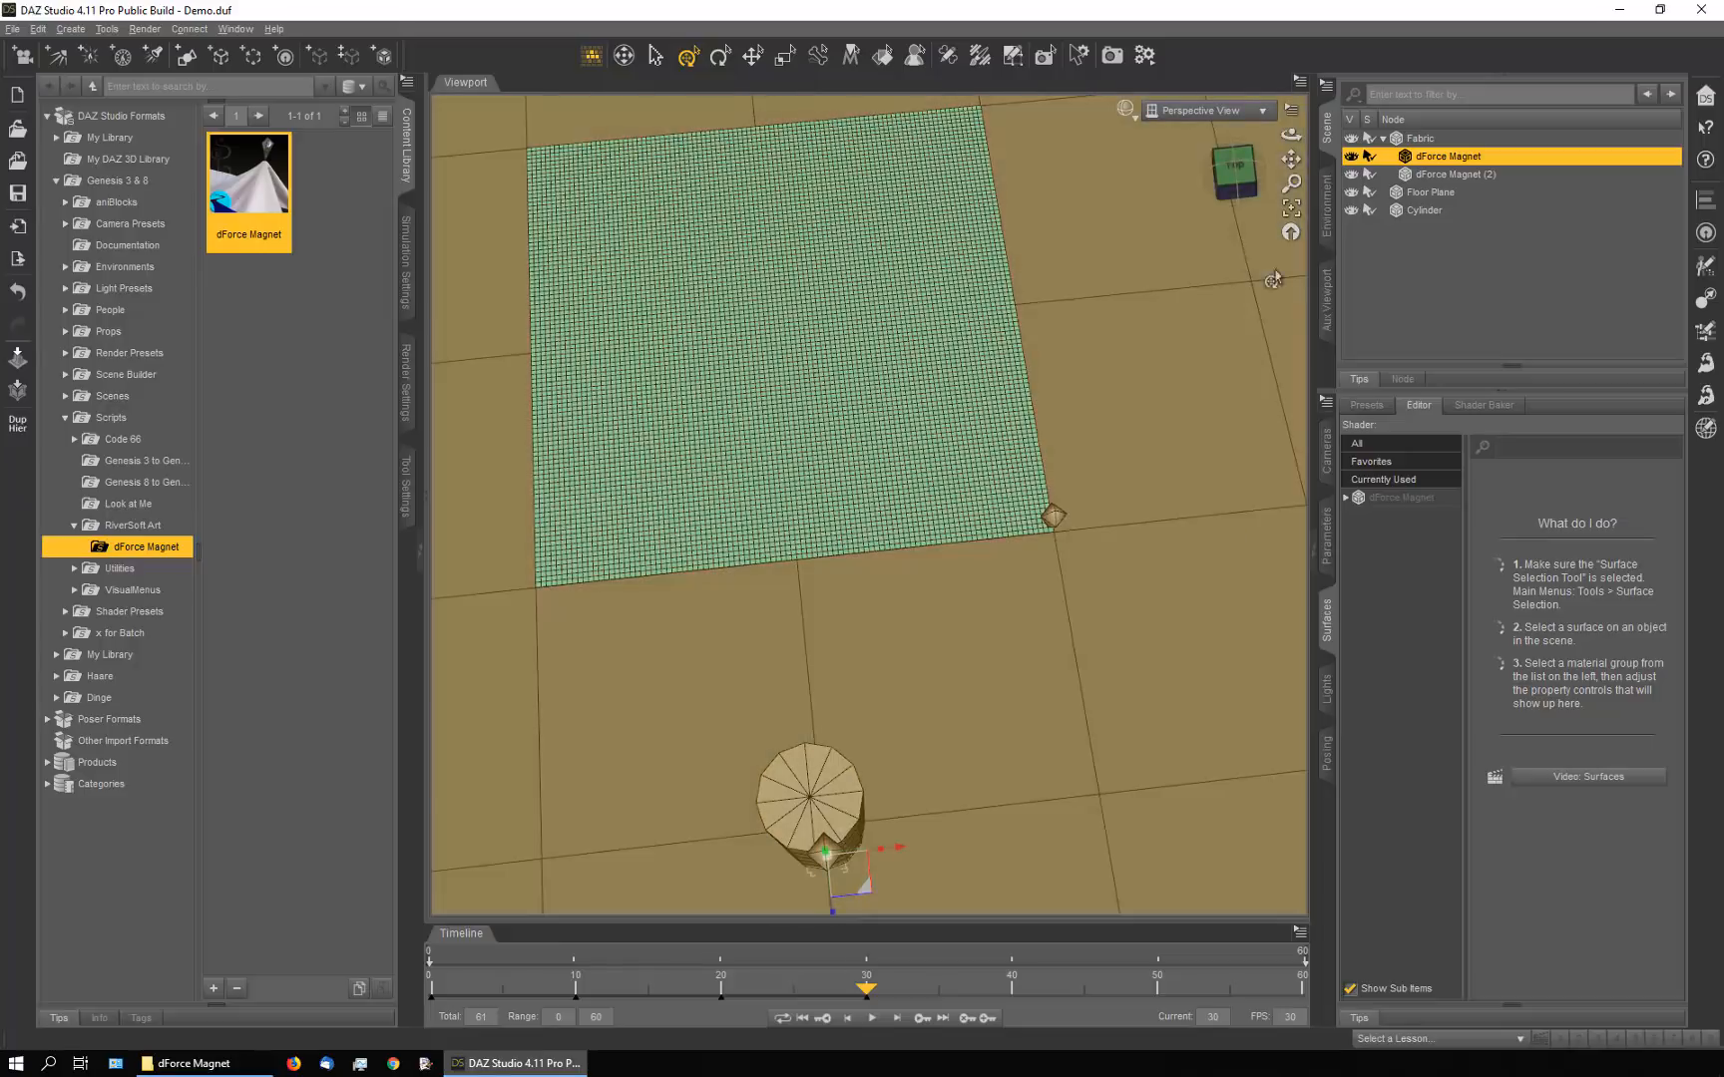
drag(1288, 156, 1288, 124)
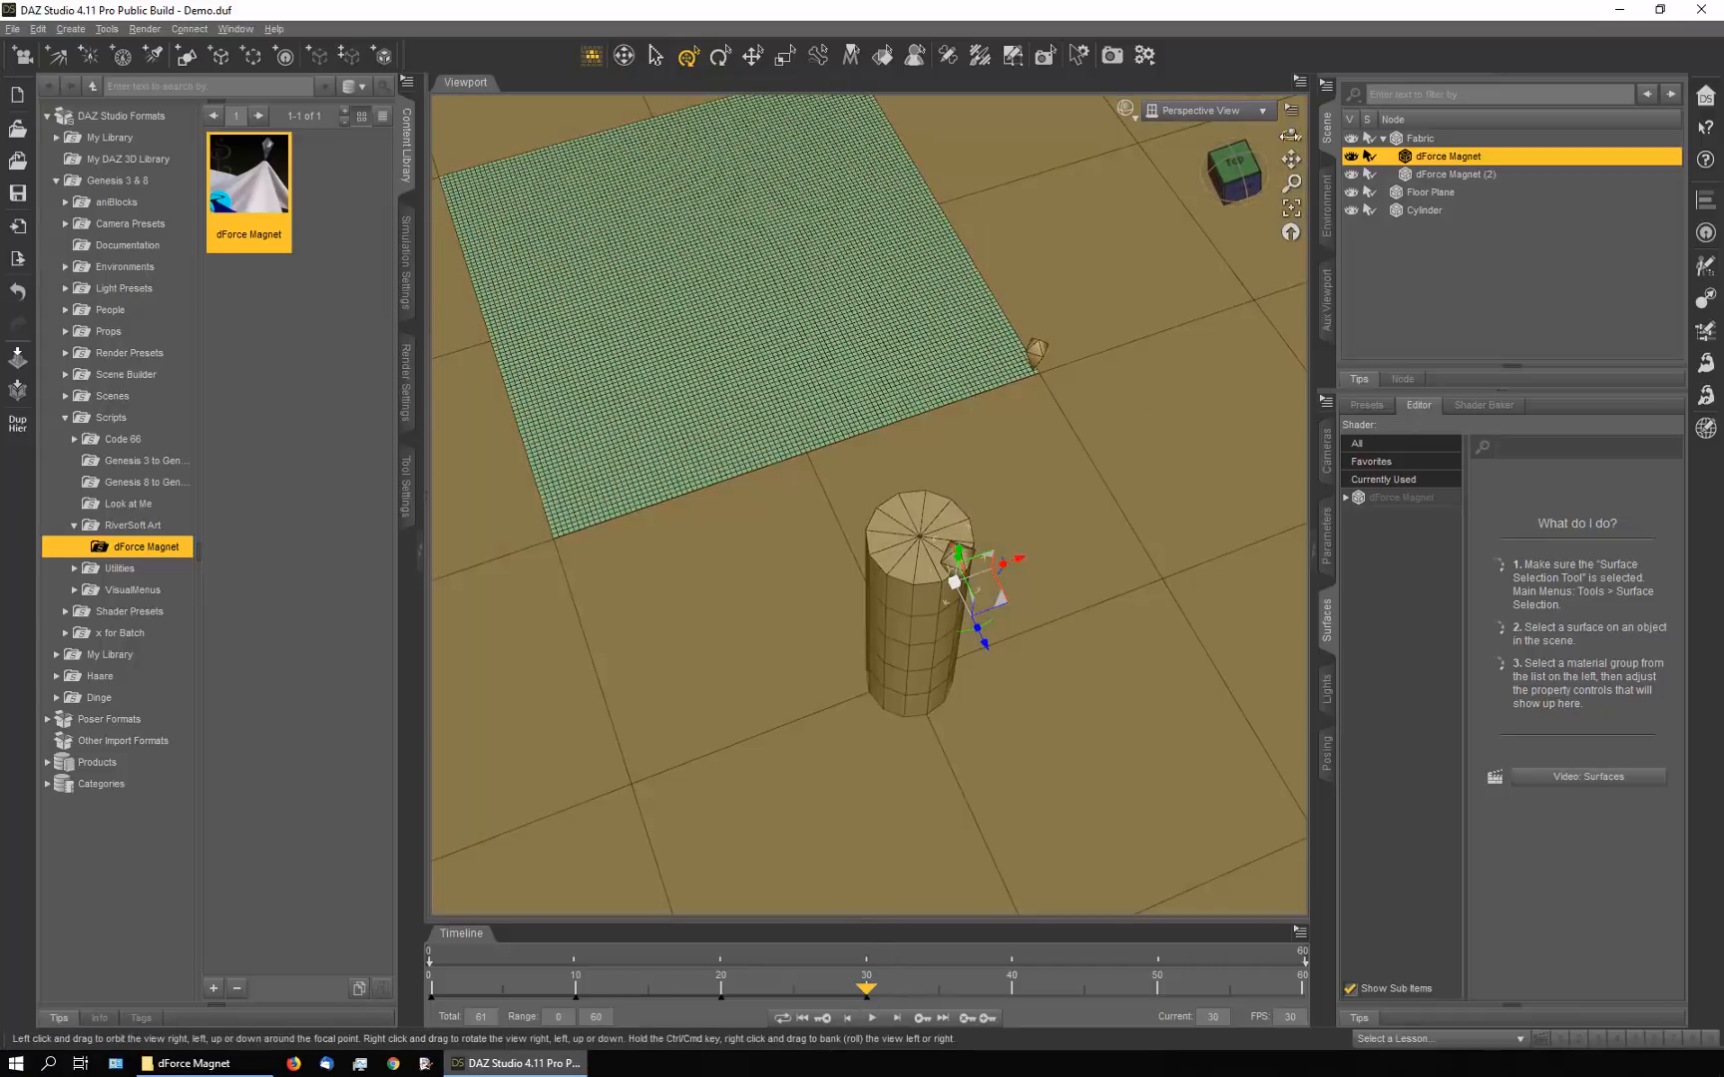
drag(1291, 135, 1295, 120)
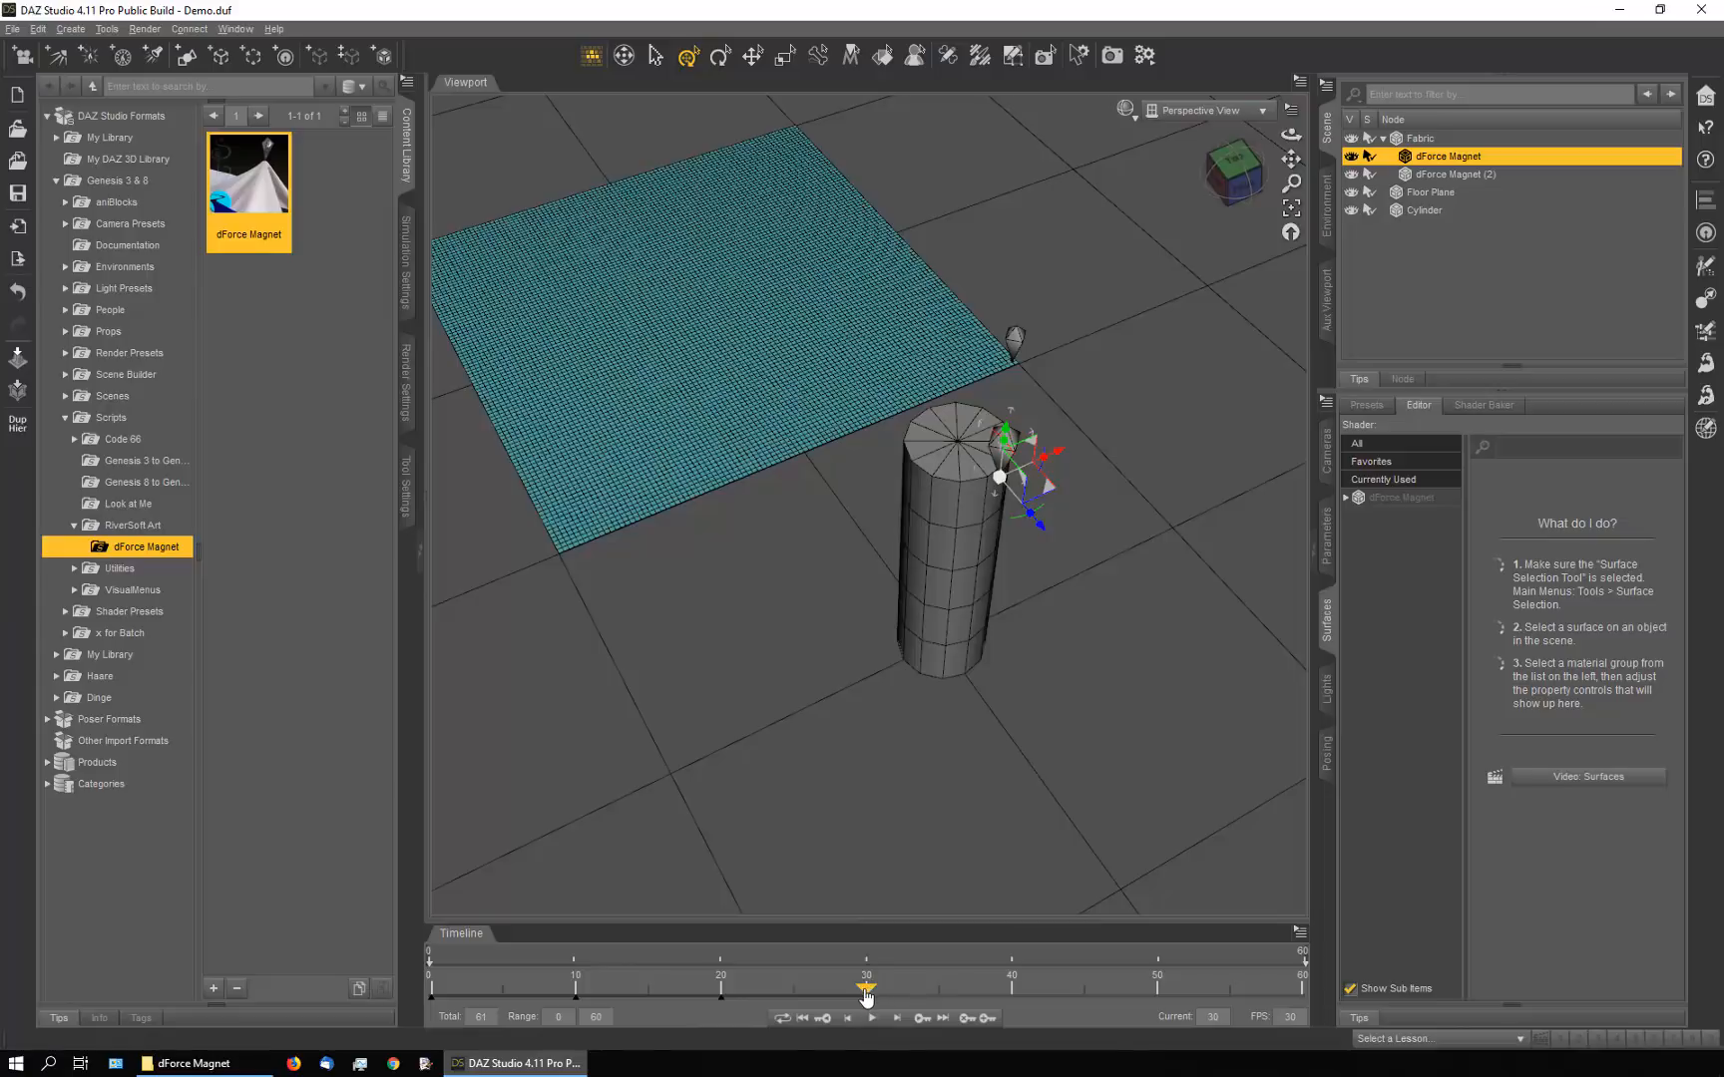
Review the first dForce Magnet's path around the cylinder by scrubbing the timeline between frames 0 and 30
mouse_move(864, 991)
mouse_down()
mouse_move(431, 990)
mouse_move(547, 942)
mouse_move(794, 948)
mouse_move(858, 924)
mouse_move(800, 938)
mouse_move(446, 904)
mouse_move(804, 902)
mouse_up()
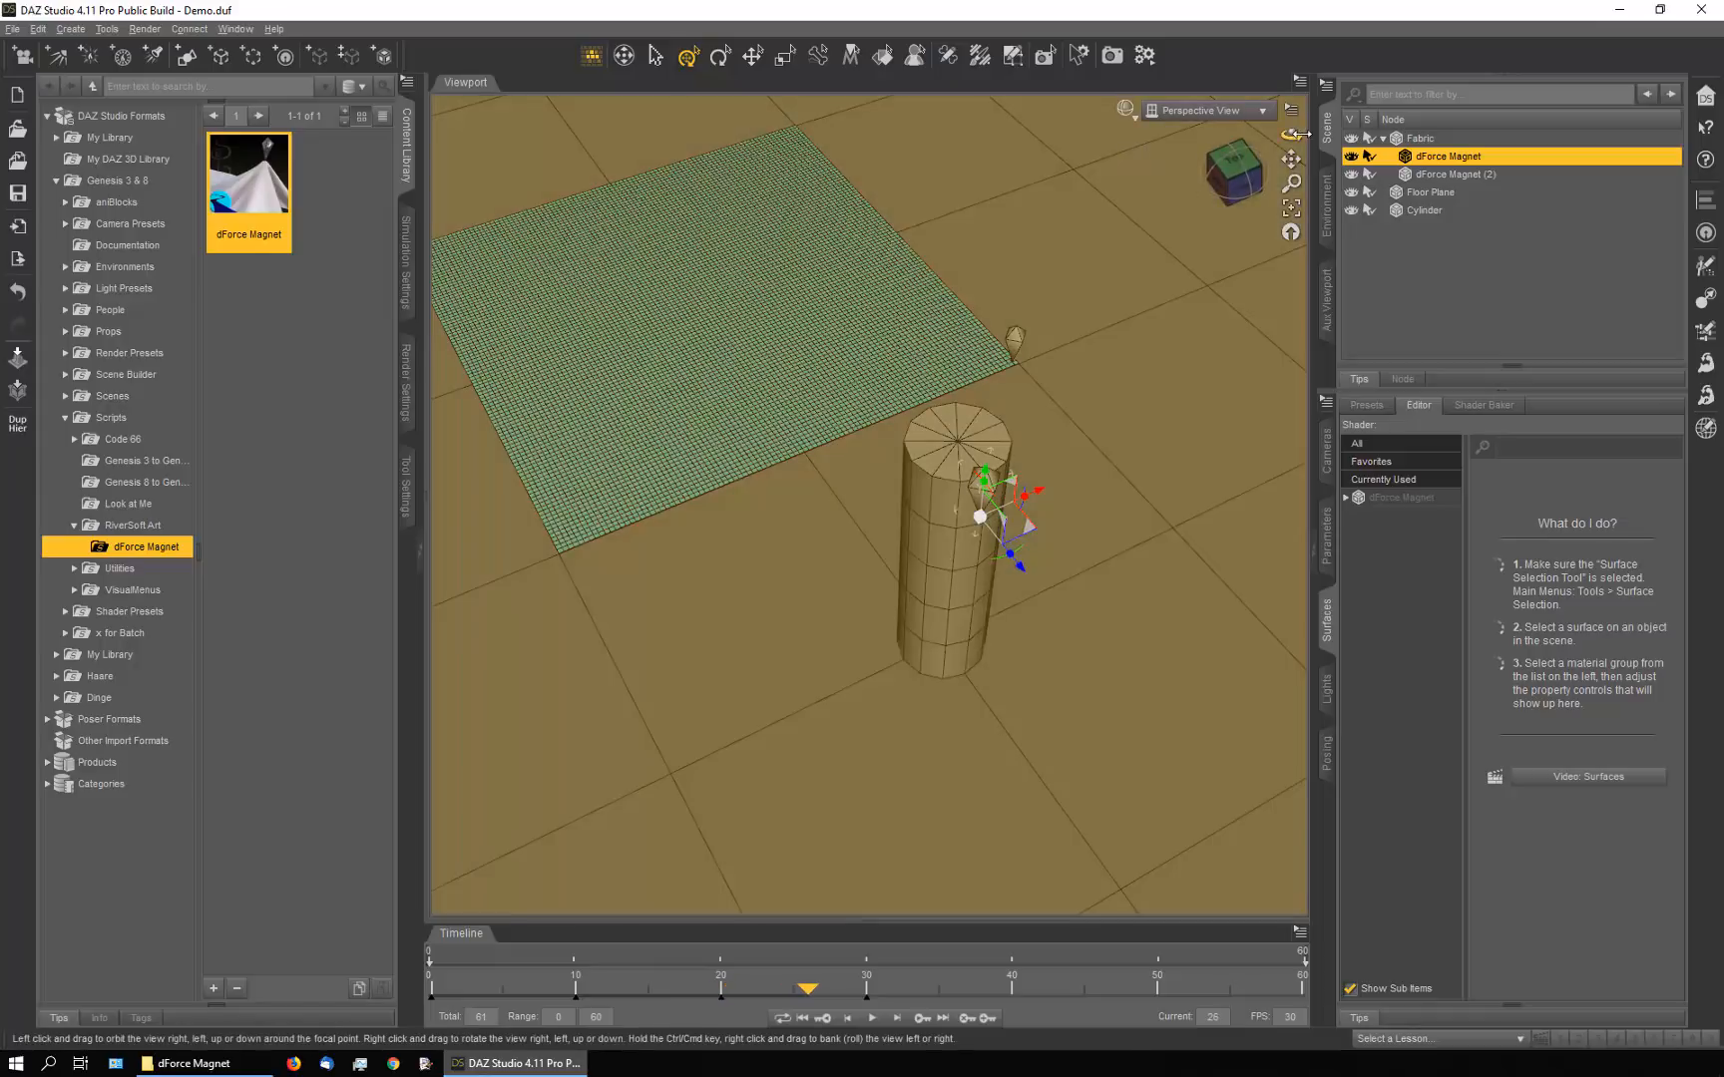
drag(1291, 132, 1291, 184)
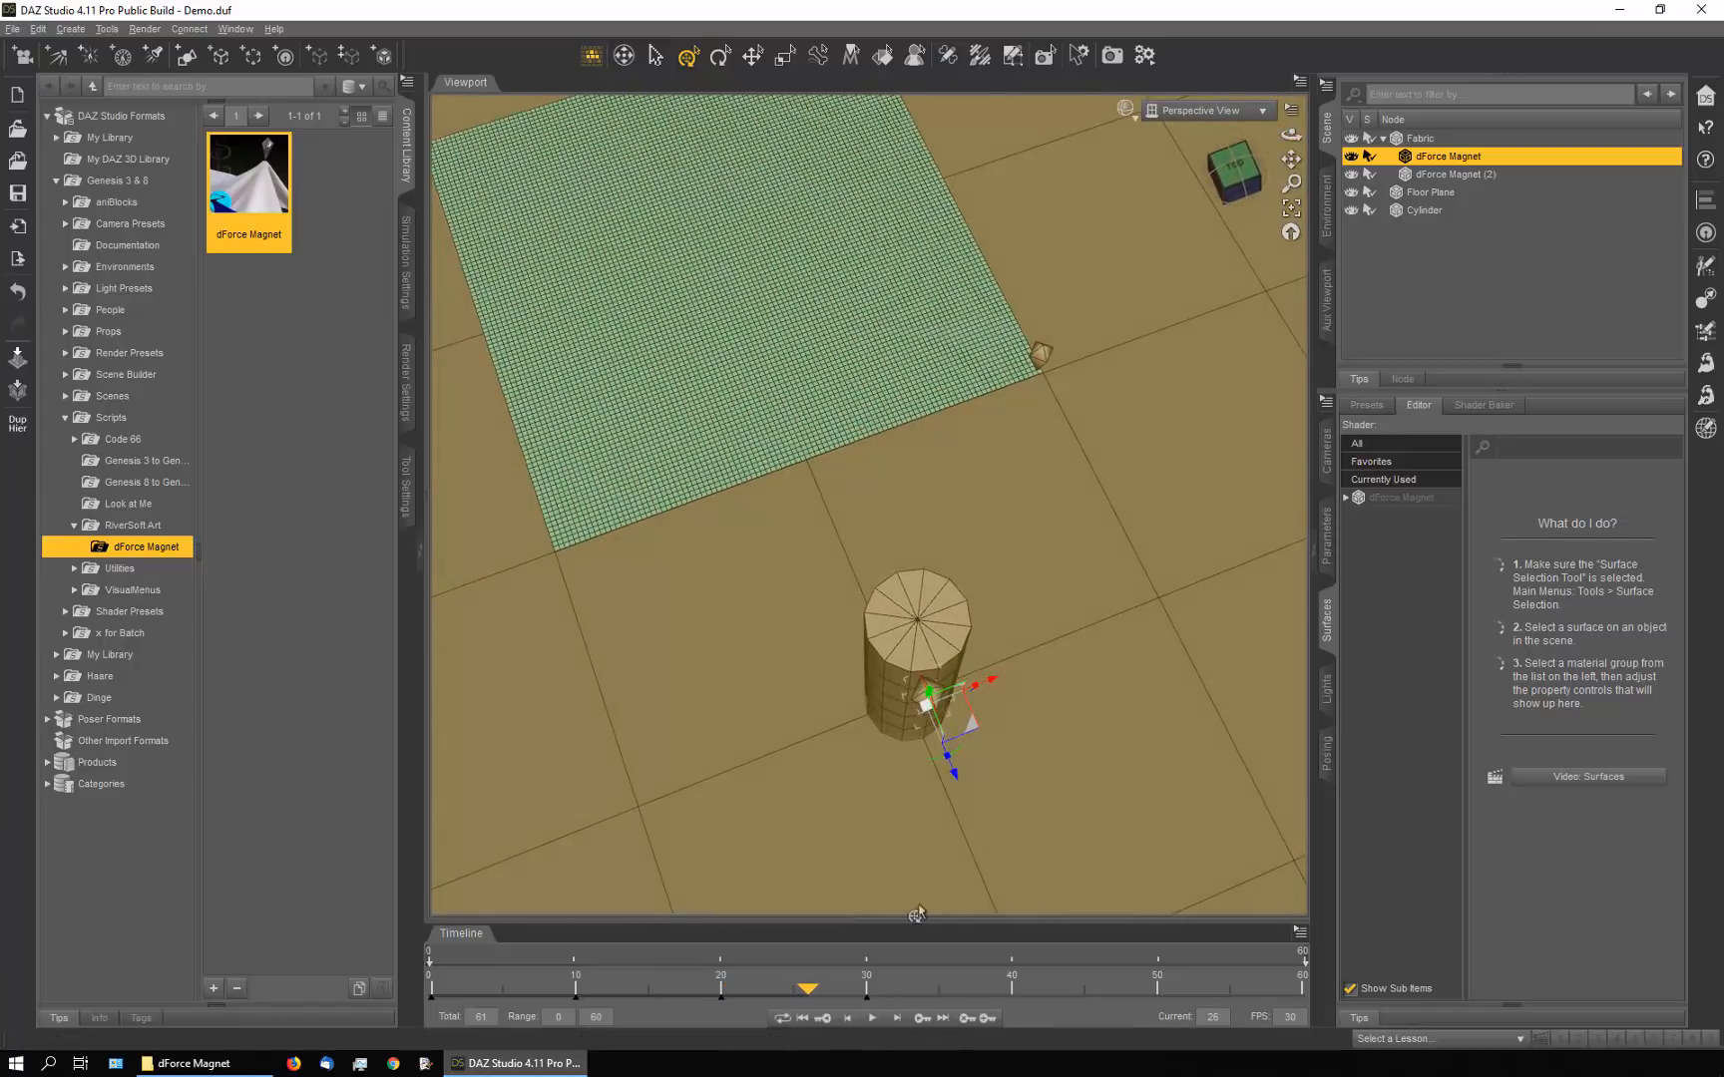
drag(808, 995, 431, 994)
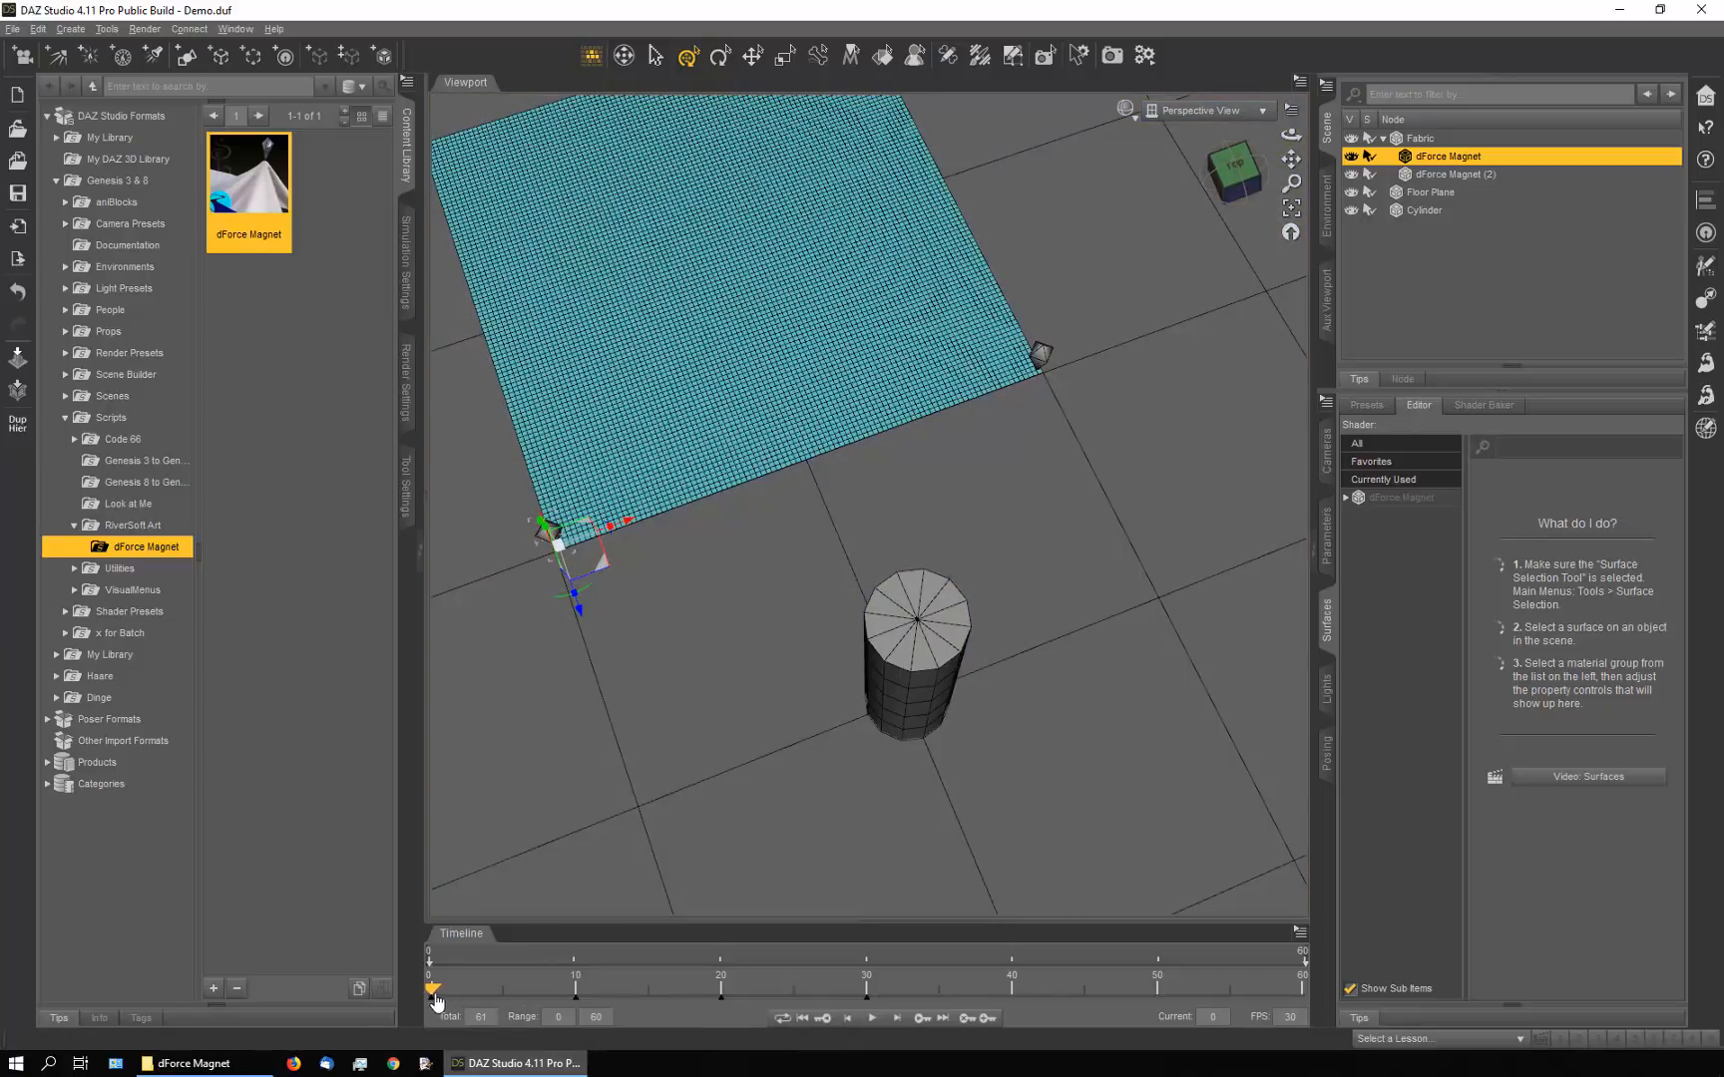
drag(435, 1001, 865, 1034)
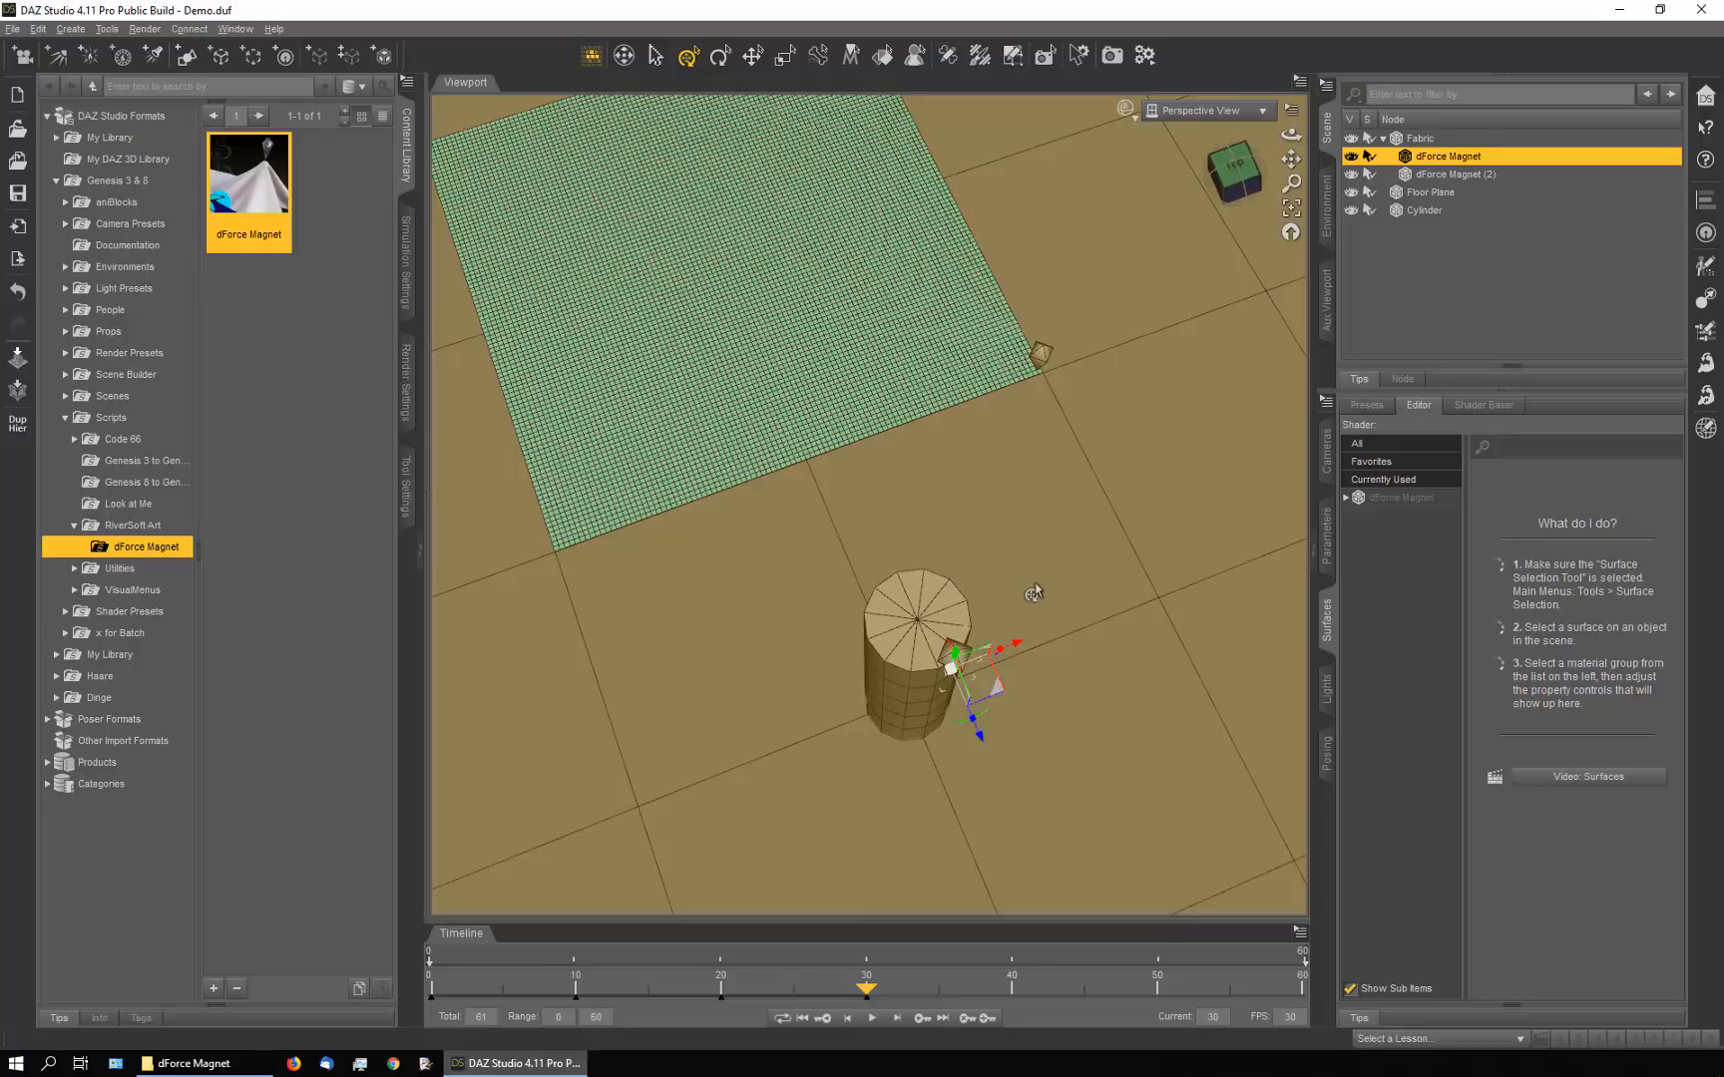
Select the second dForce Magnet and, at frame 15, move it horizontally from its fabric corner toward the cylinder
drag(1290, 134, 1177, 104)
click(1076, 499)
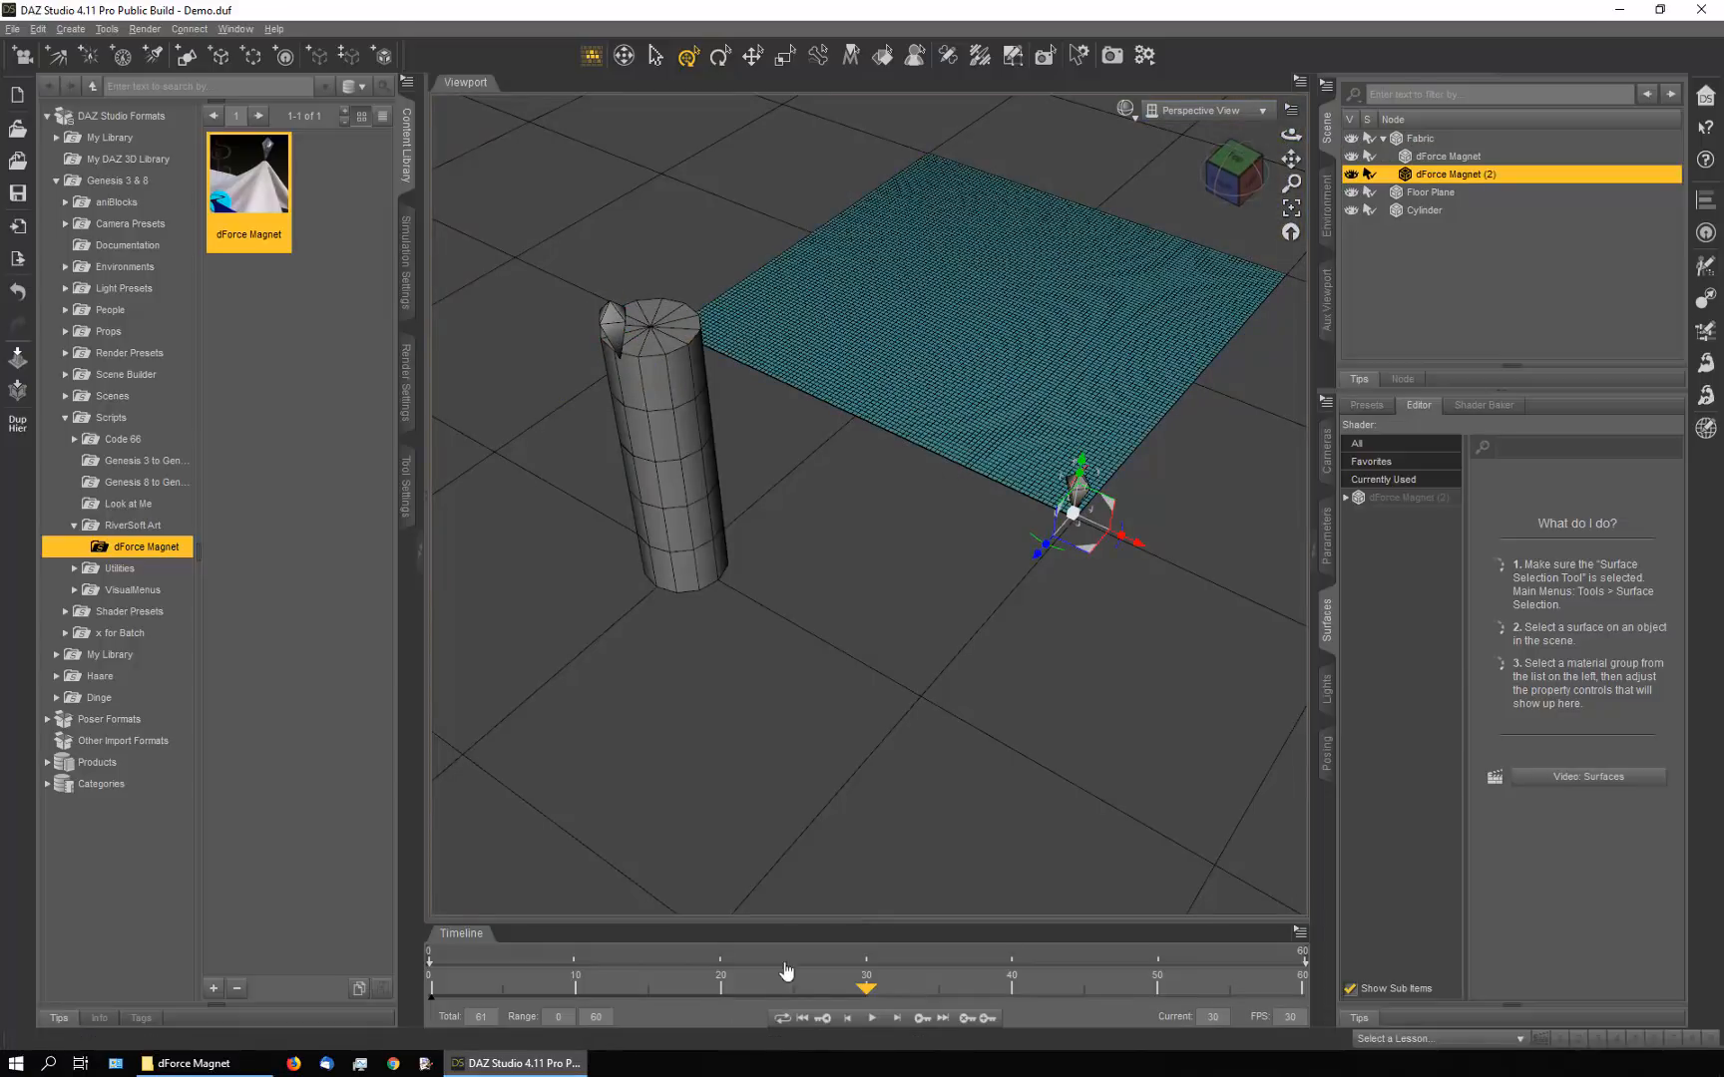
drag(866, 996, 576, 990)
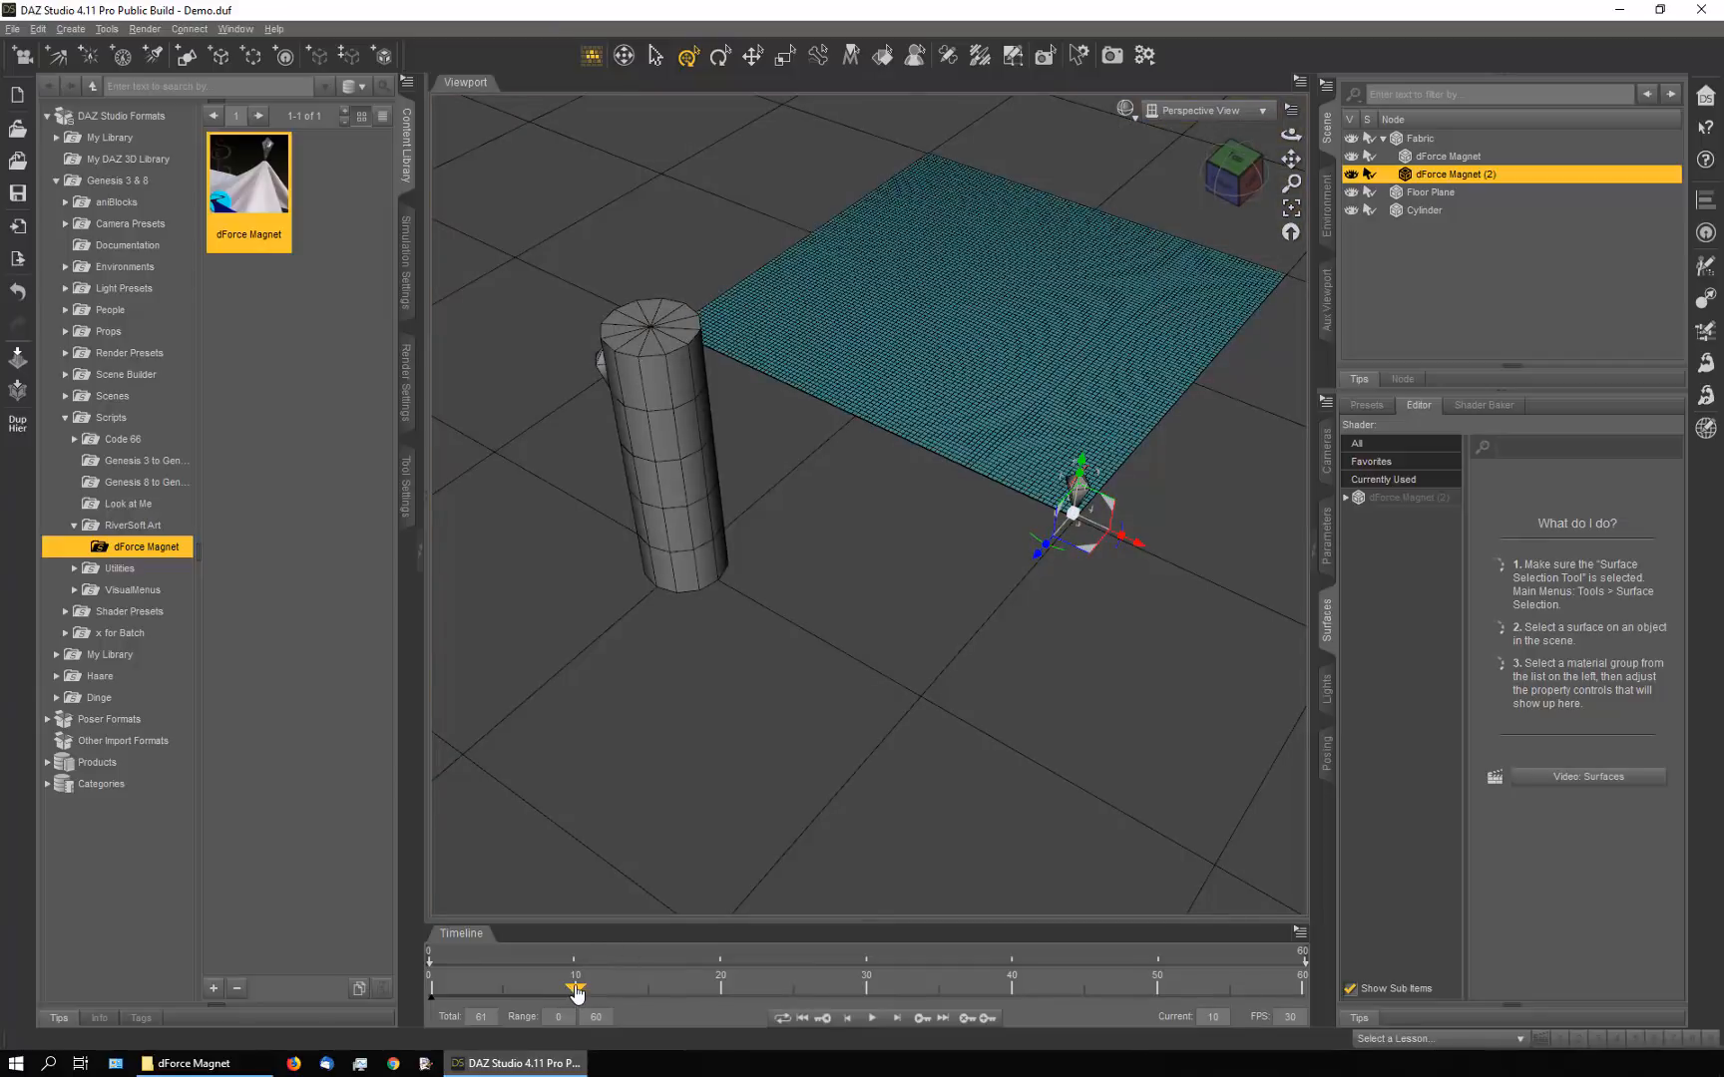
drag(576, 993, 409, 997)
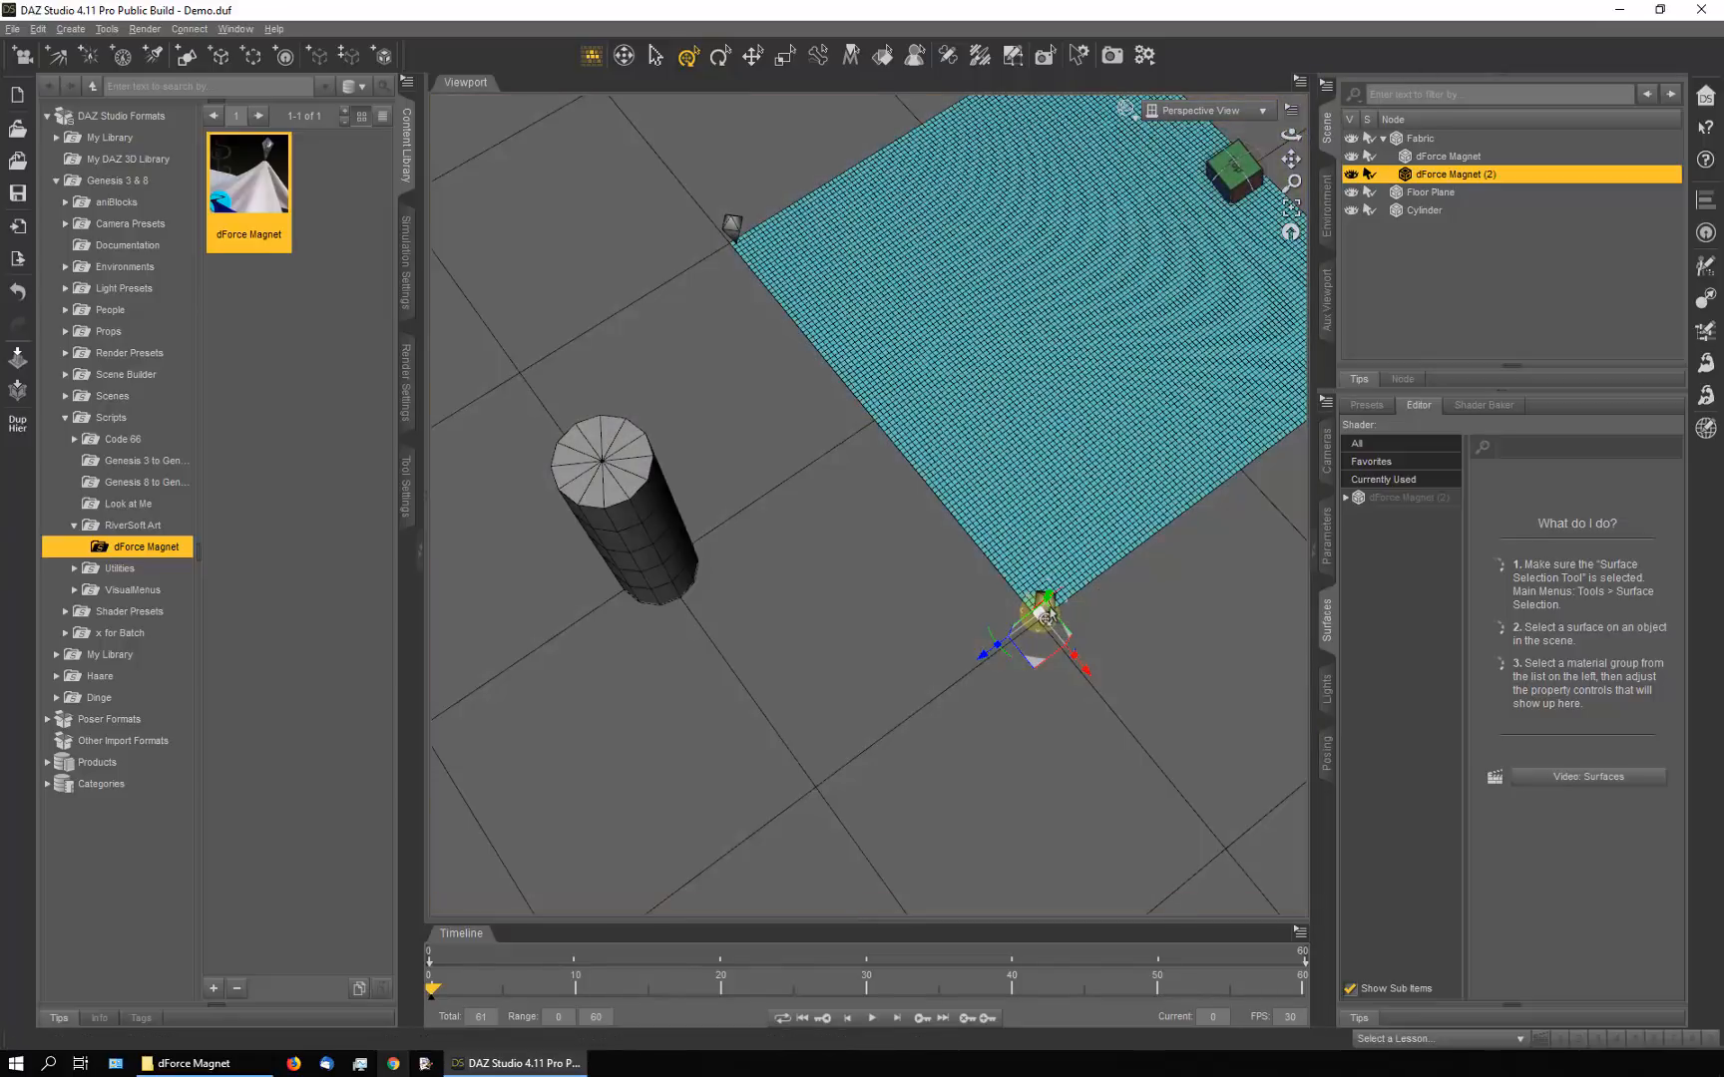
drag(434, 990, 645, 1009)
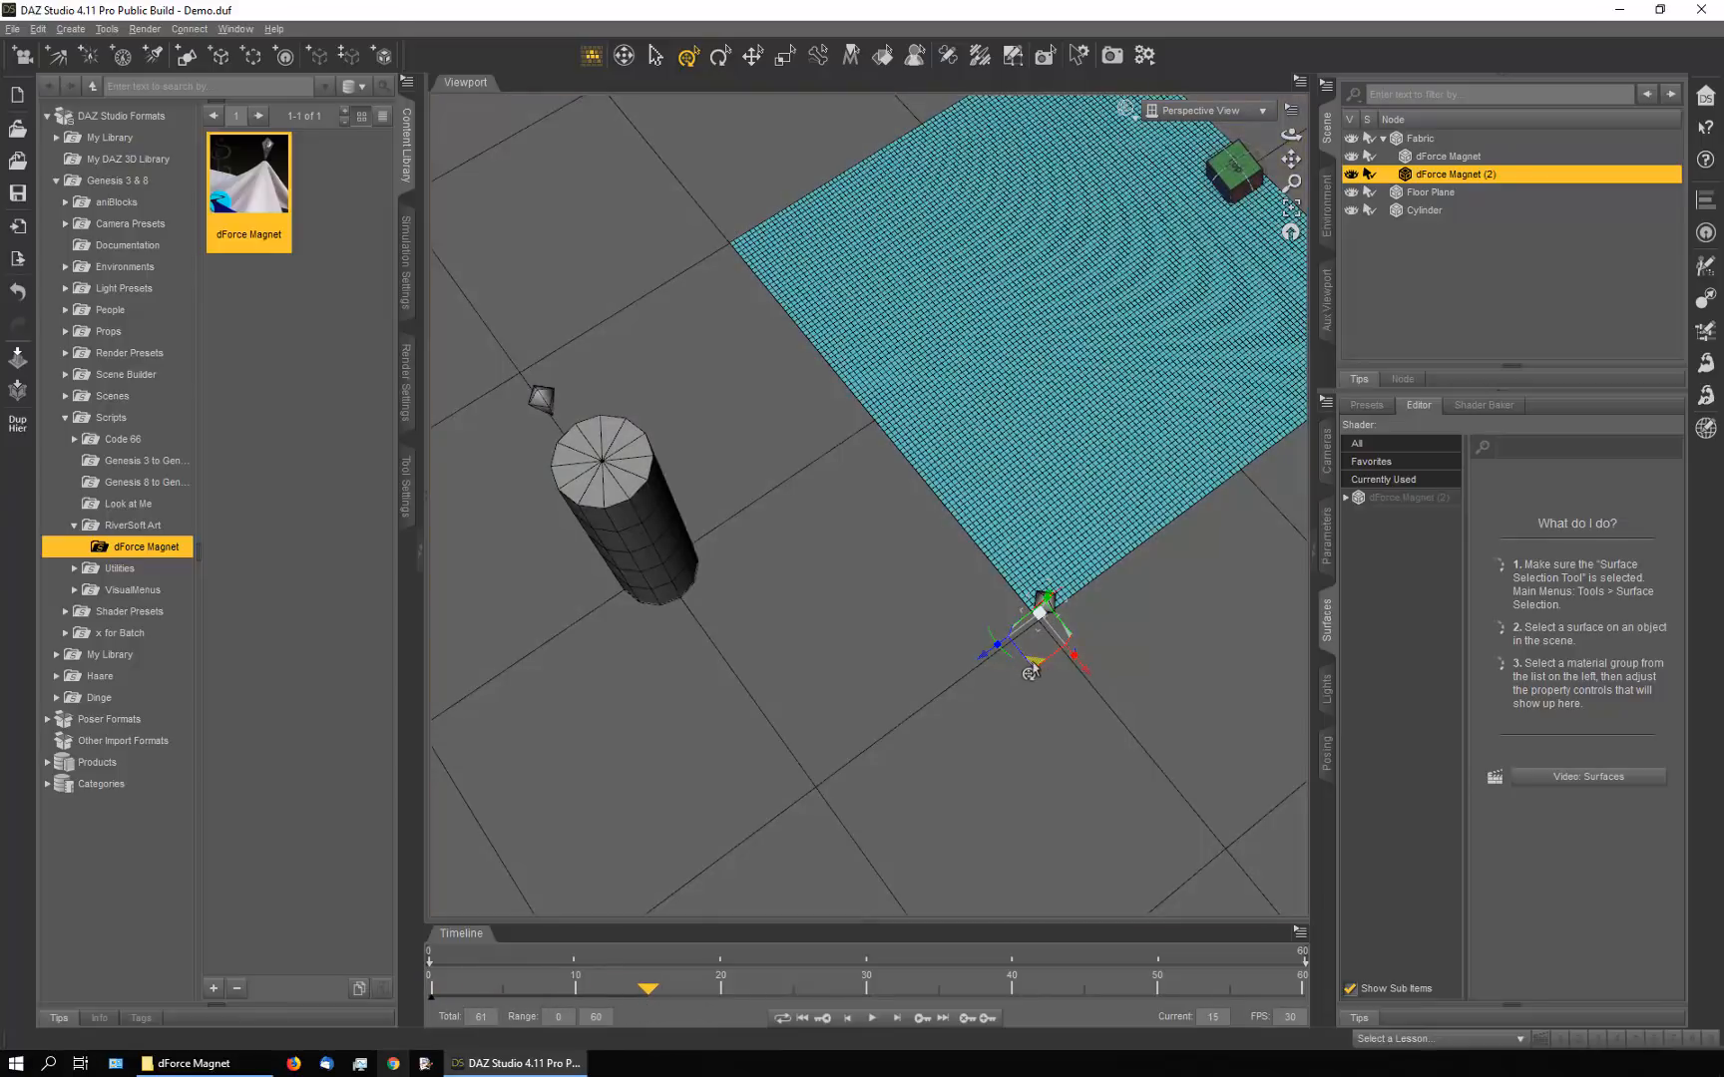
mouse_move(1033, 665)
mouse_down()
mouse_move(950, 703)
mouse_move(784, 733)
mouse_move(801, 722)
mouse_up()
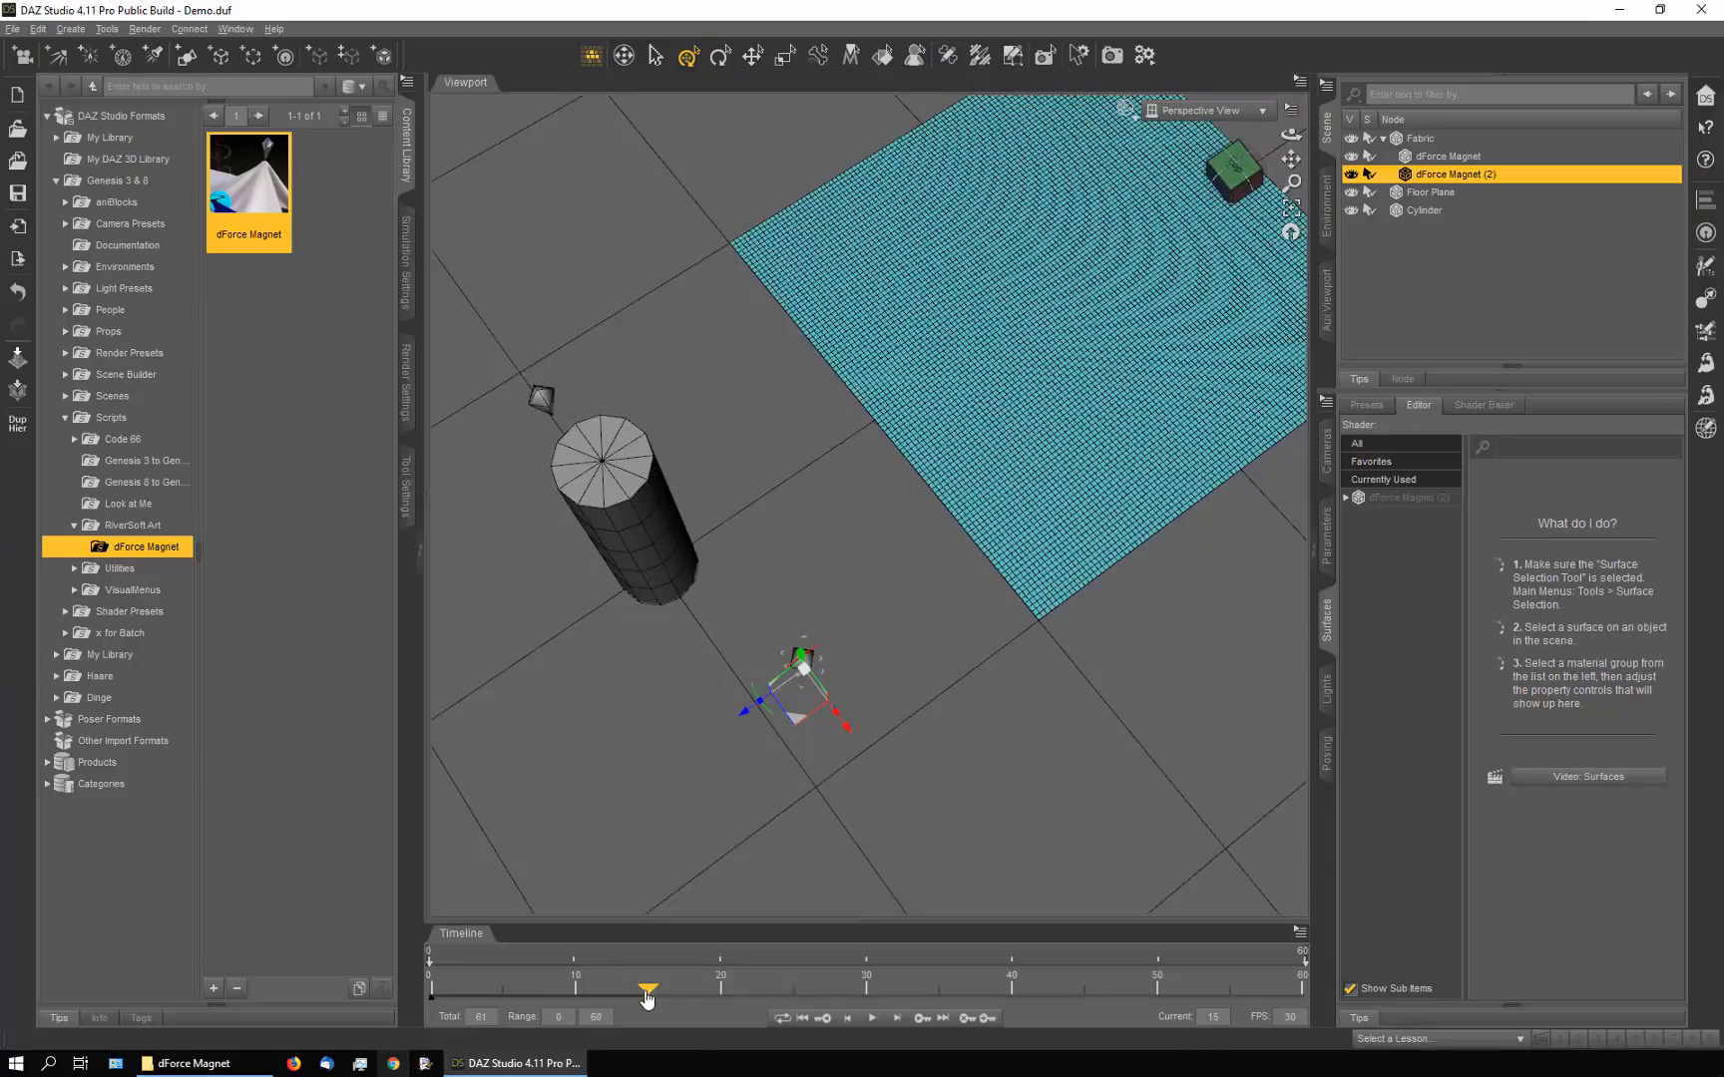
At frame 5, restore the selected second dForce Magnet's pose to key it at its original fabric corner
drag(650, 998, 431, 995)
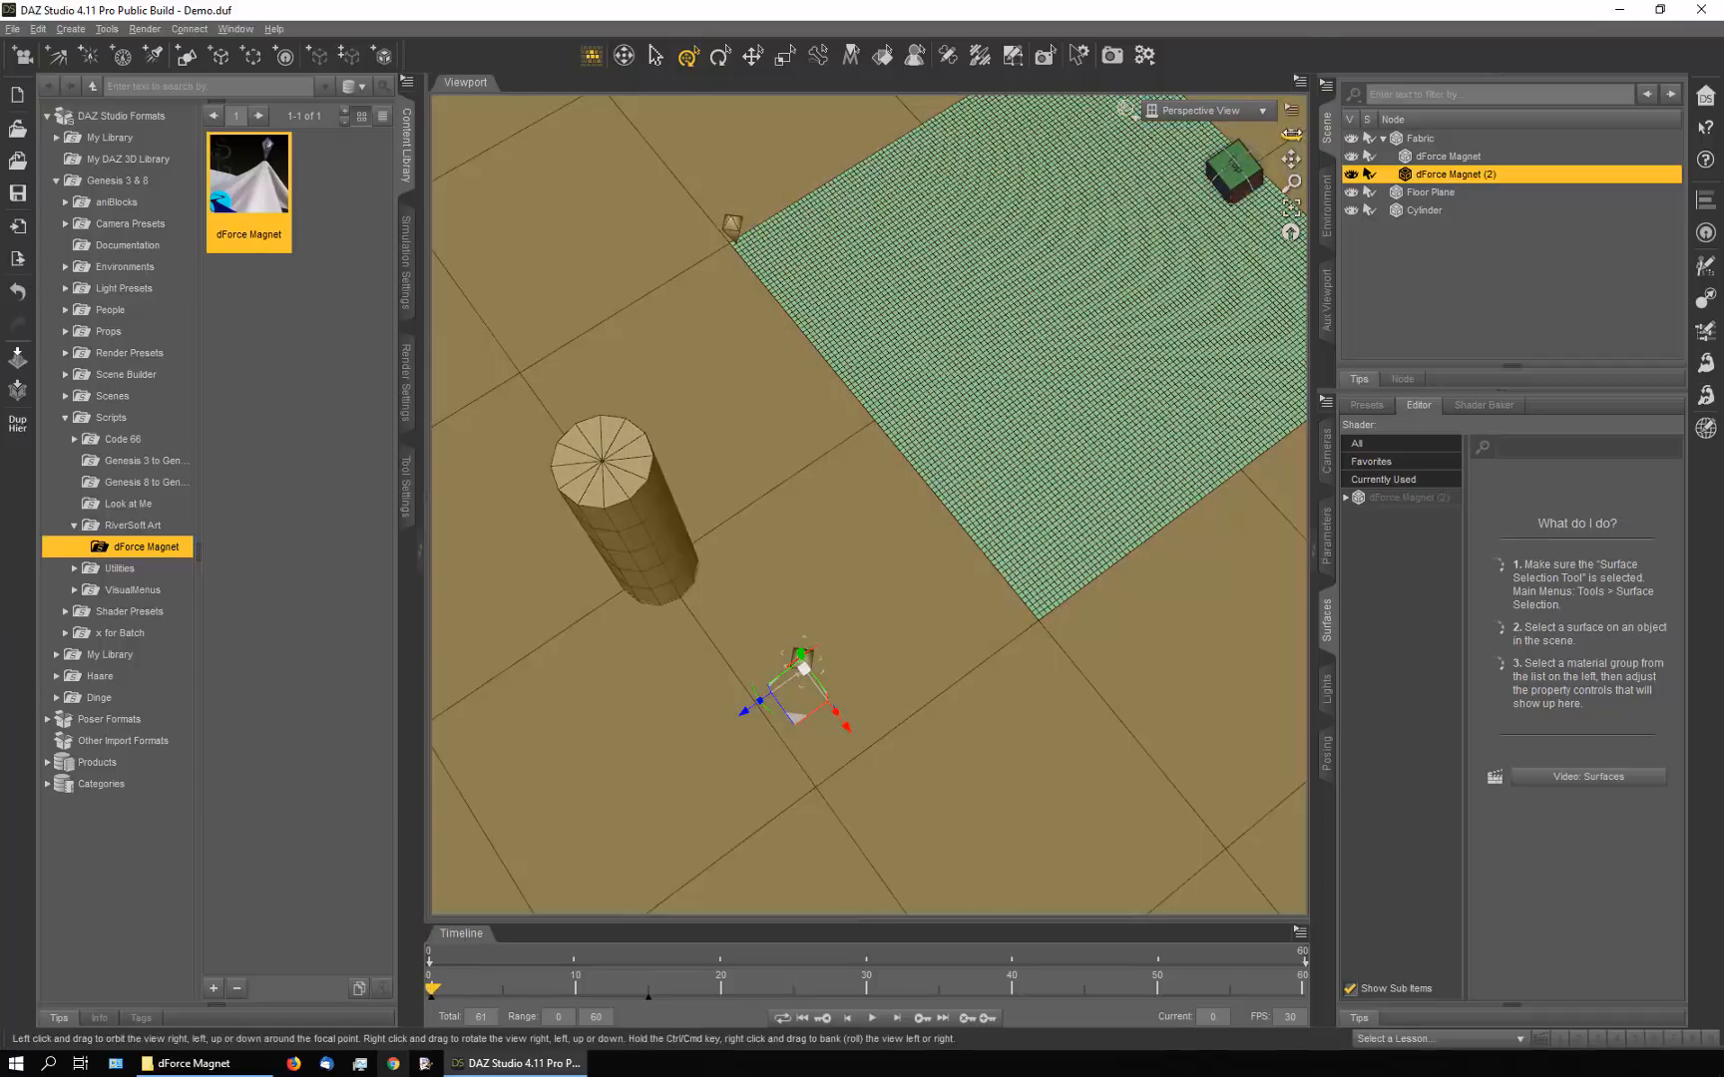
drag(1291, 133, 1282, 137)
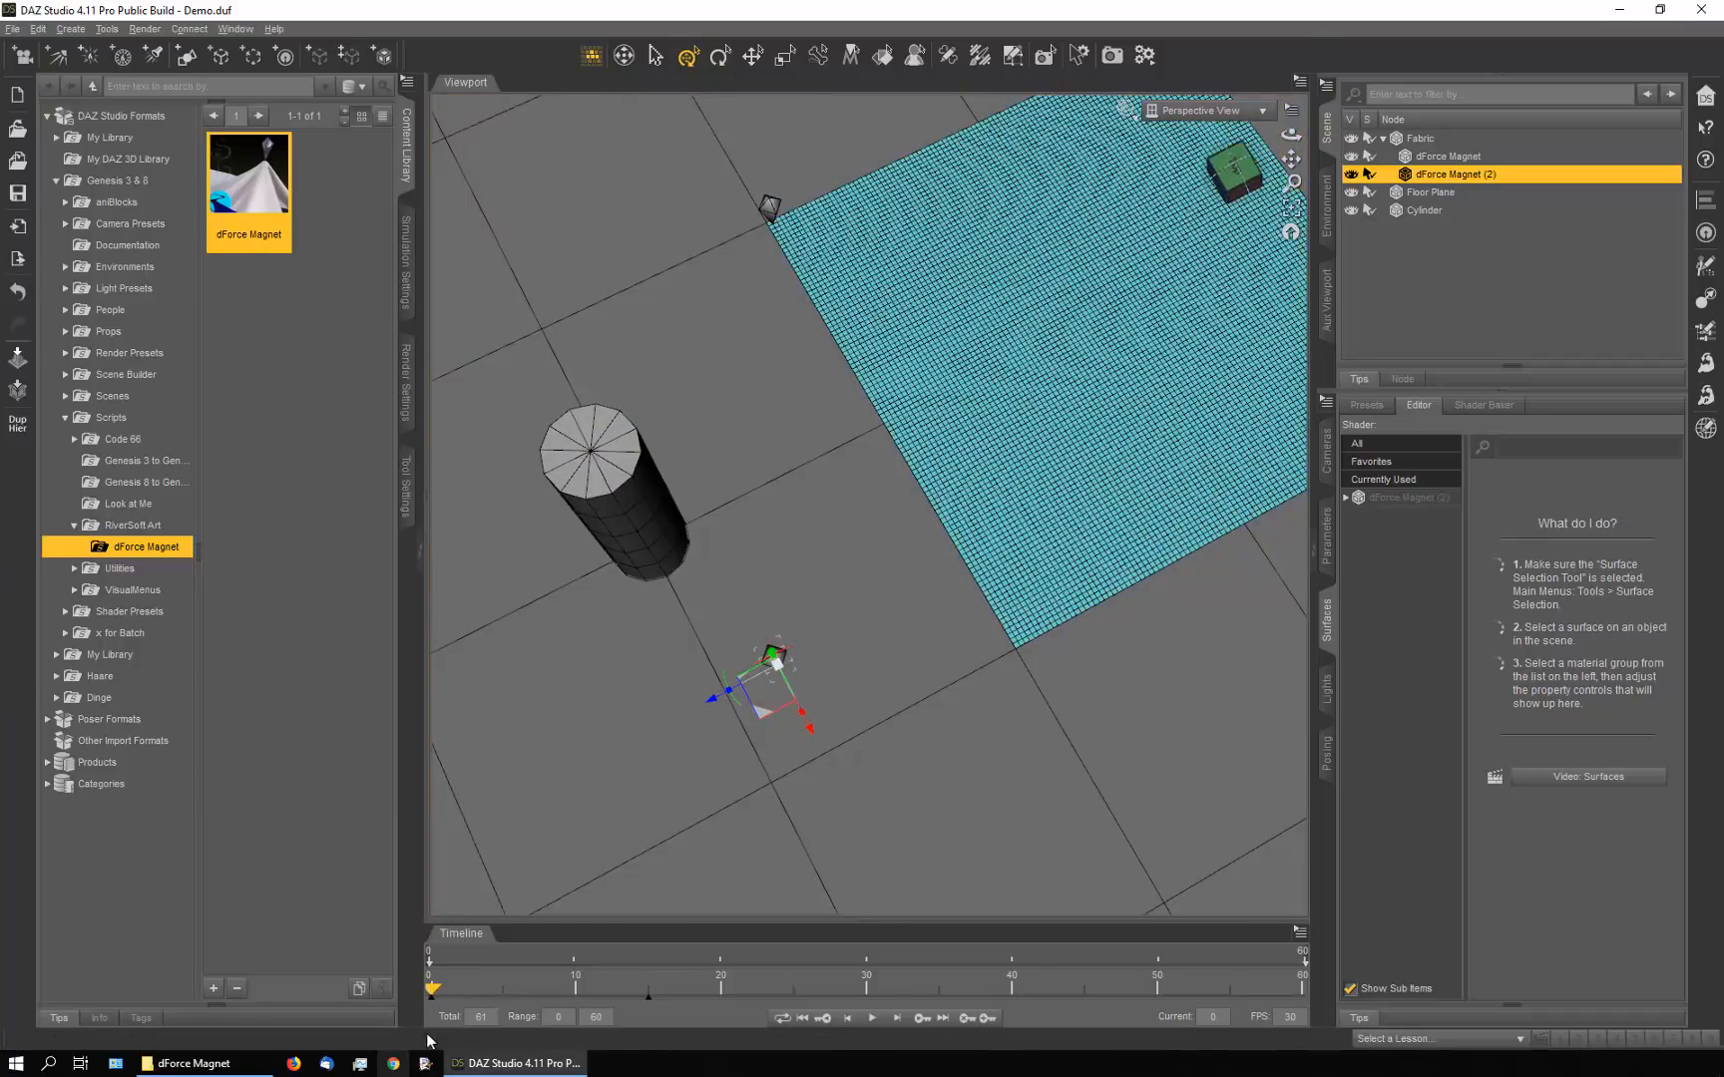
drag(432, 990, 504, 1012)
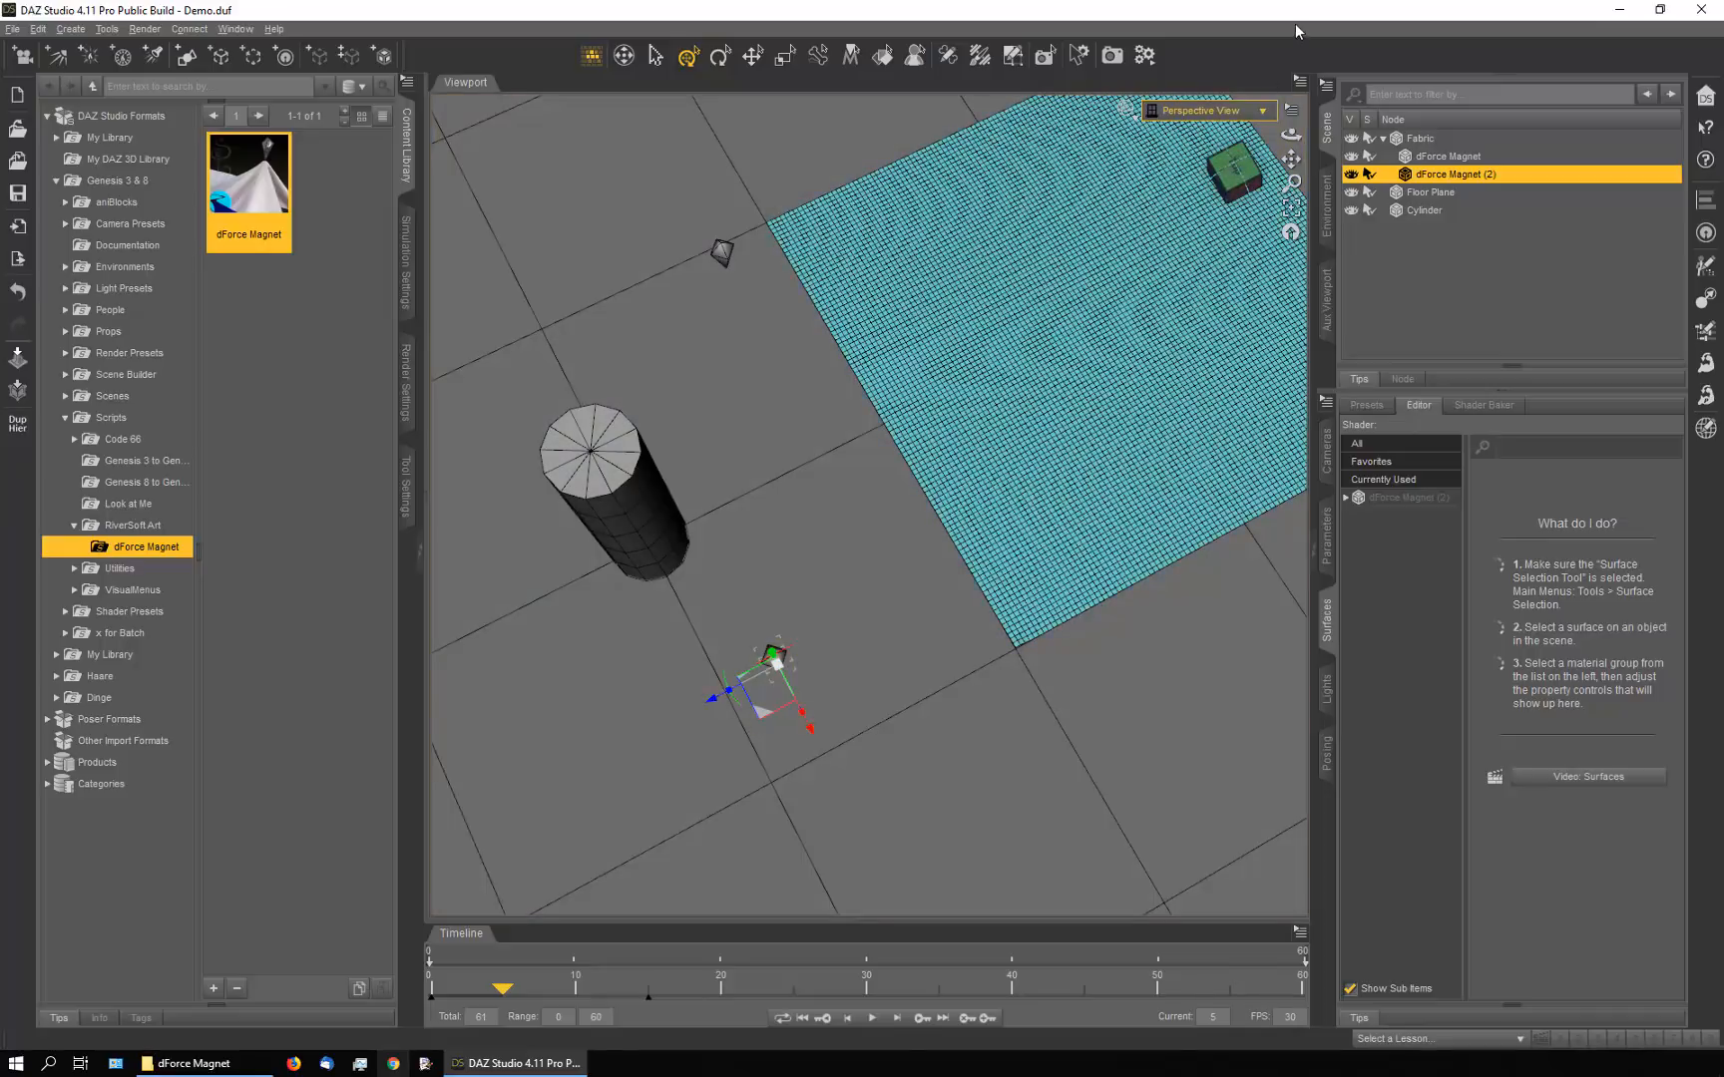
click(1326, 535)
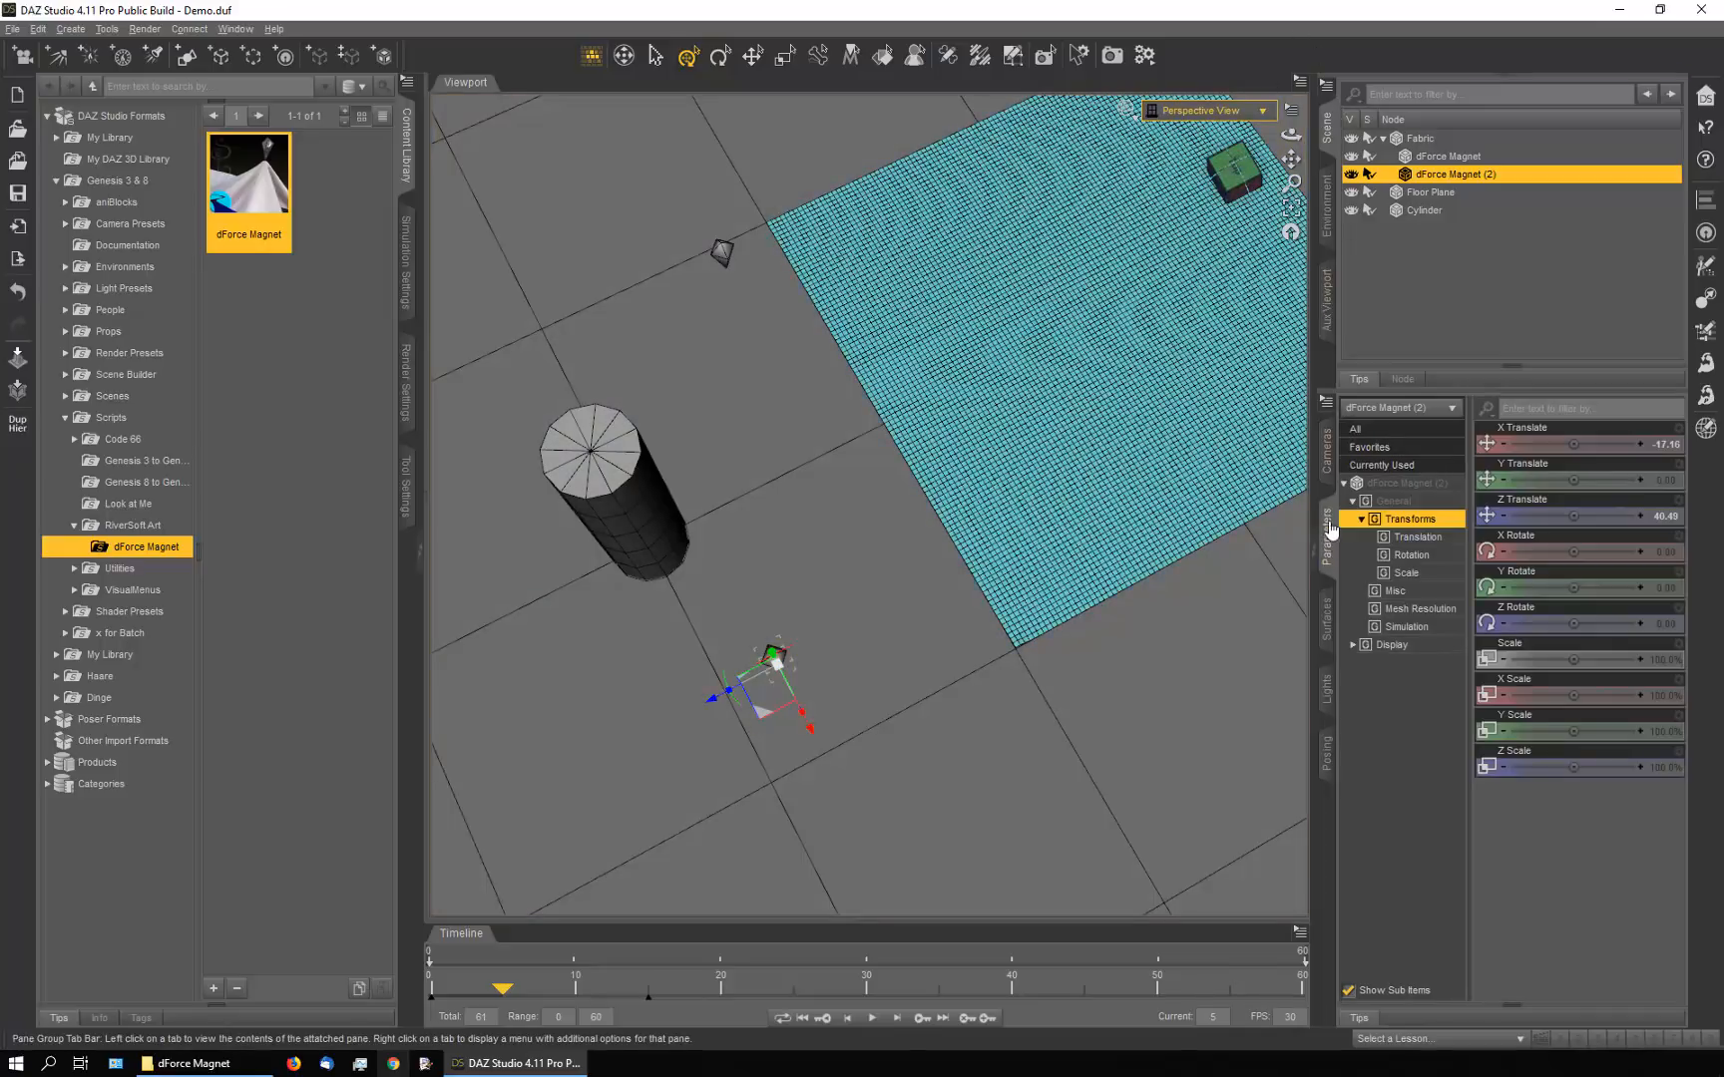
click(1328, 403)
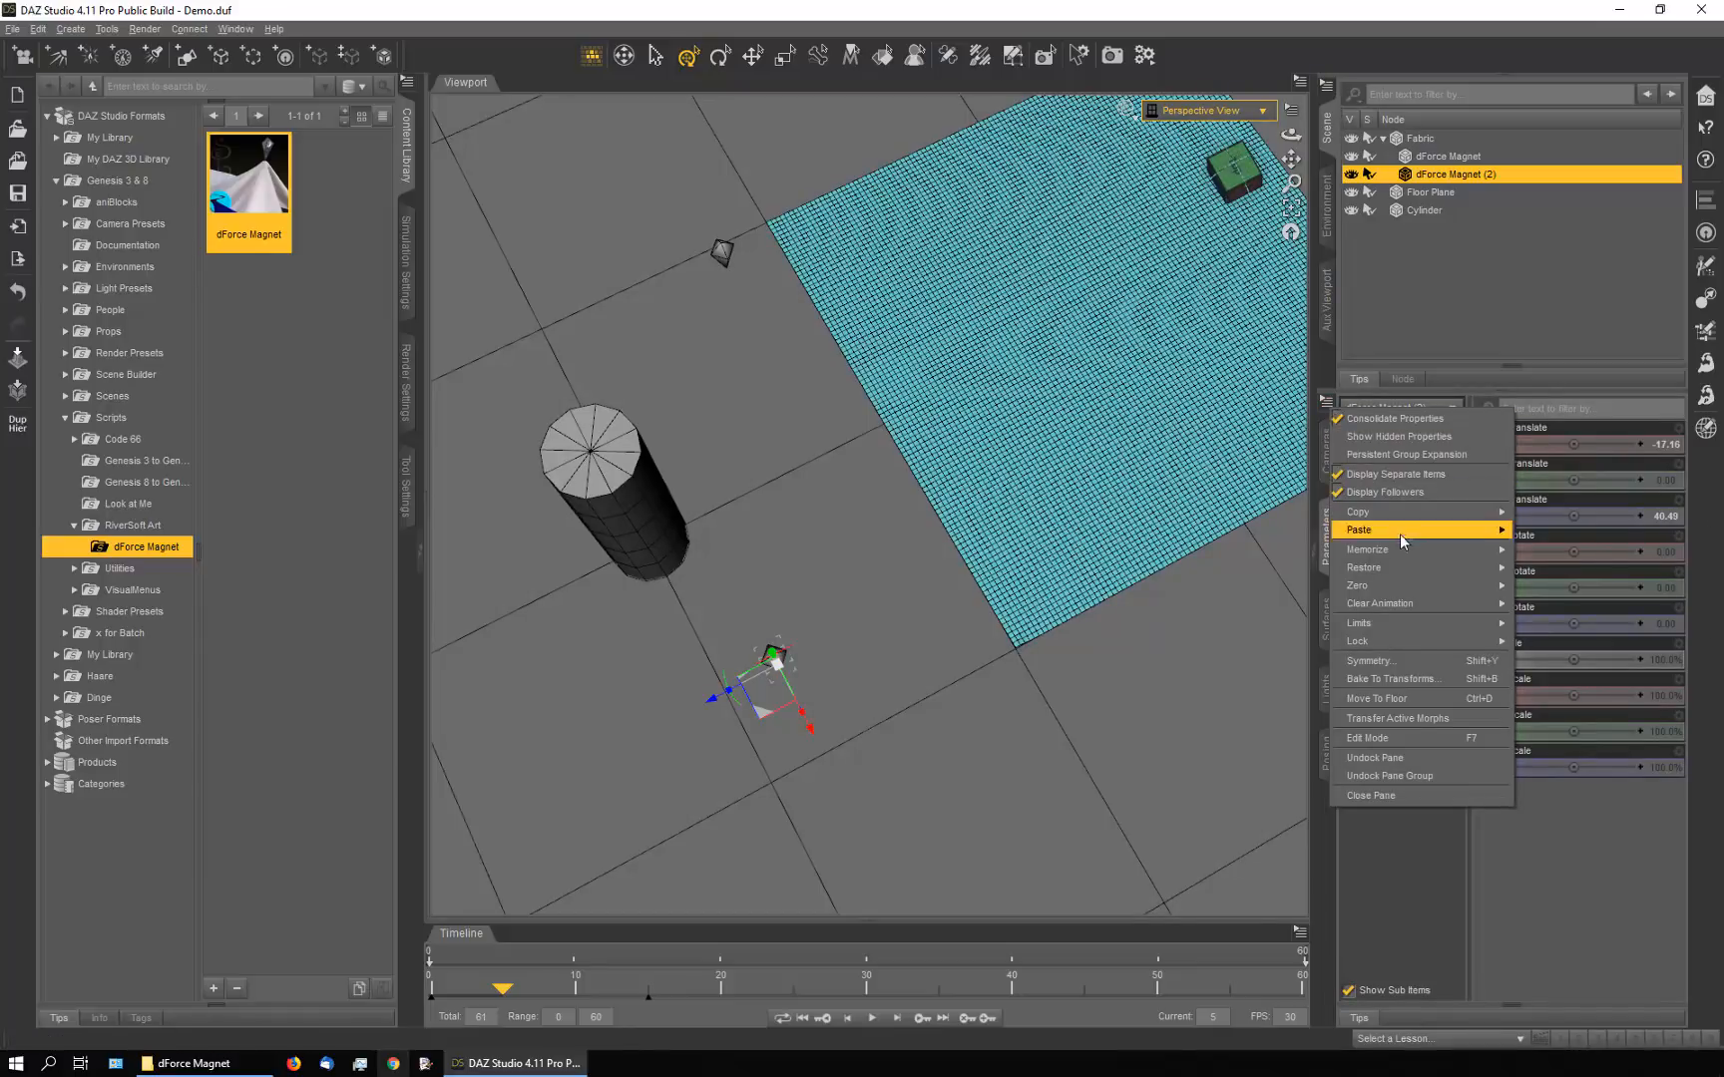
mouse_move(1401, 568)
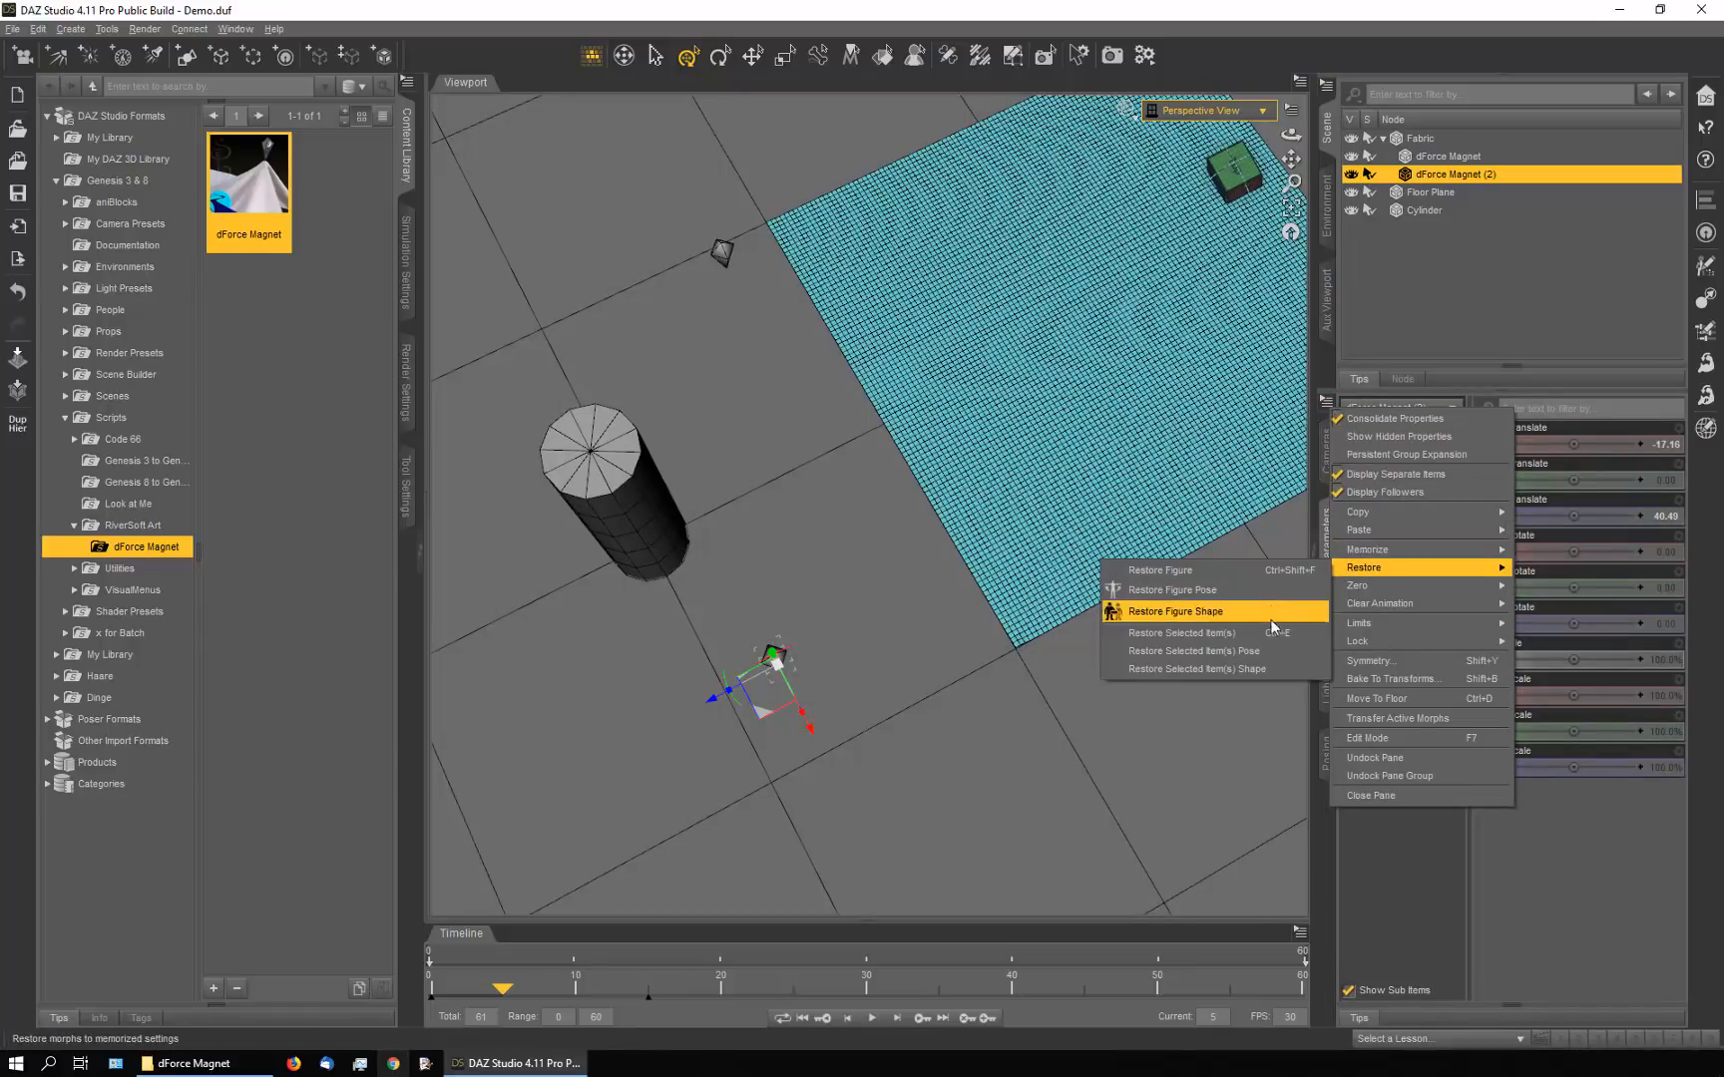
click(1211, 654)
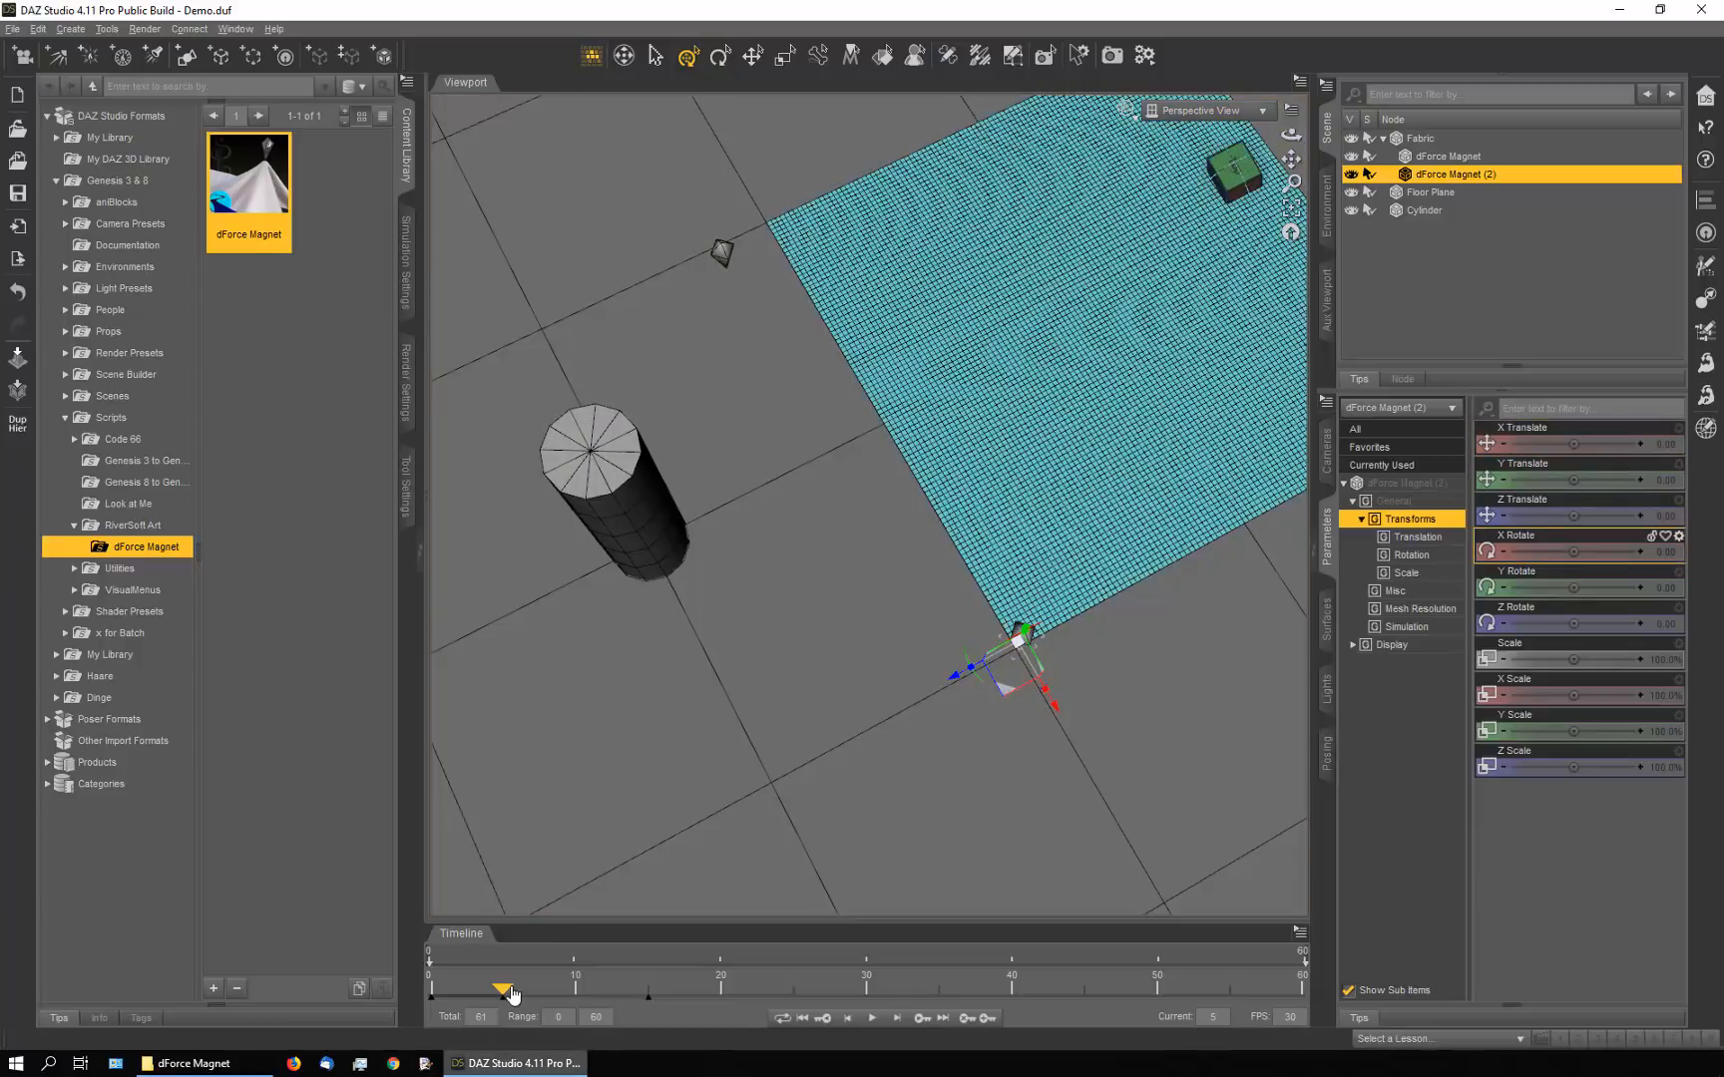
Check the second dForce Magnet's movement between frames 5 and 8 and look at its parameter reset options
drag(510, 994, 547, 998)
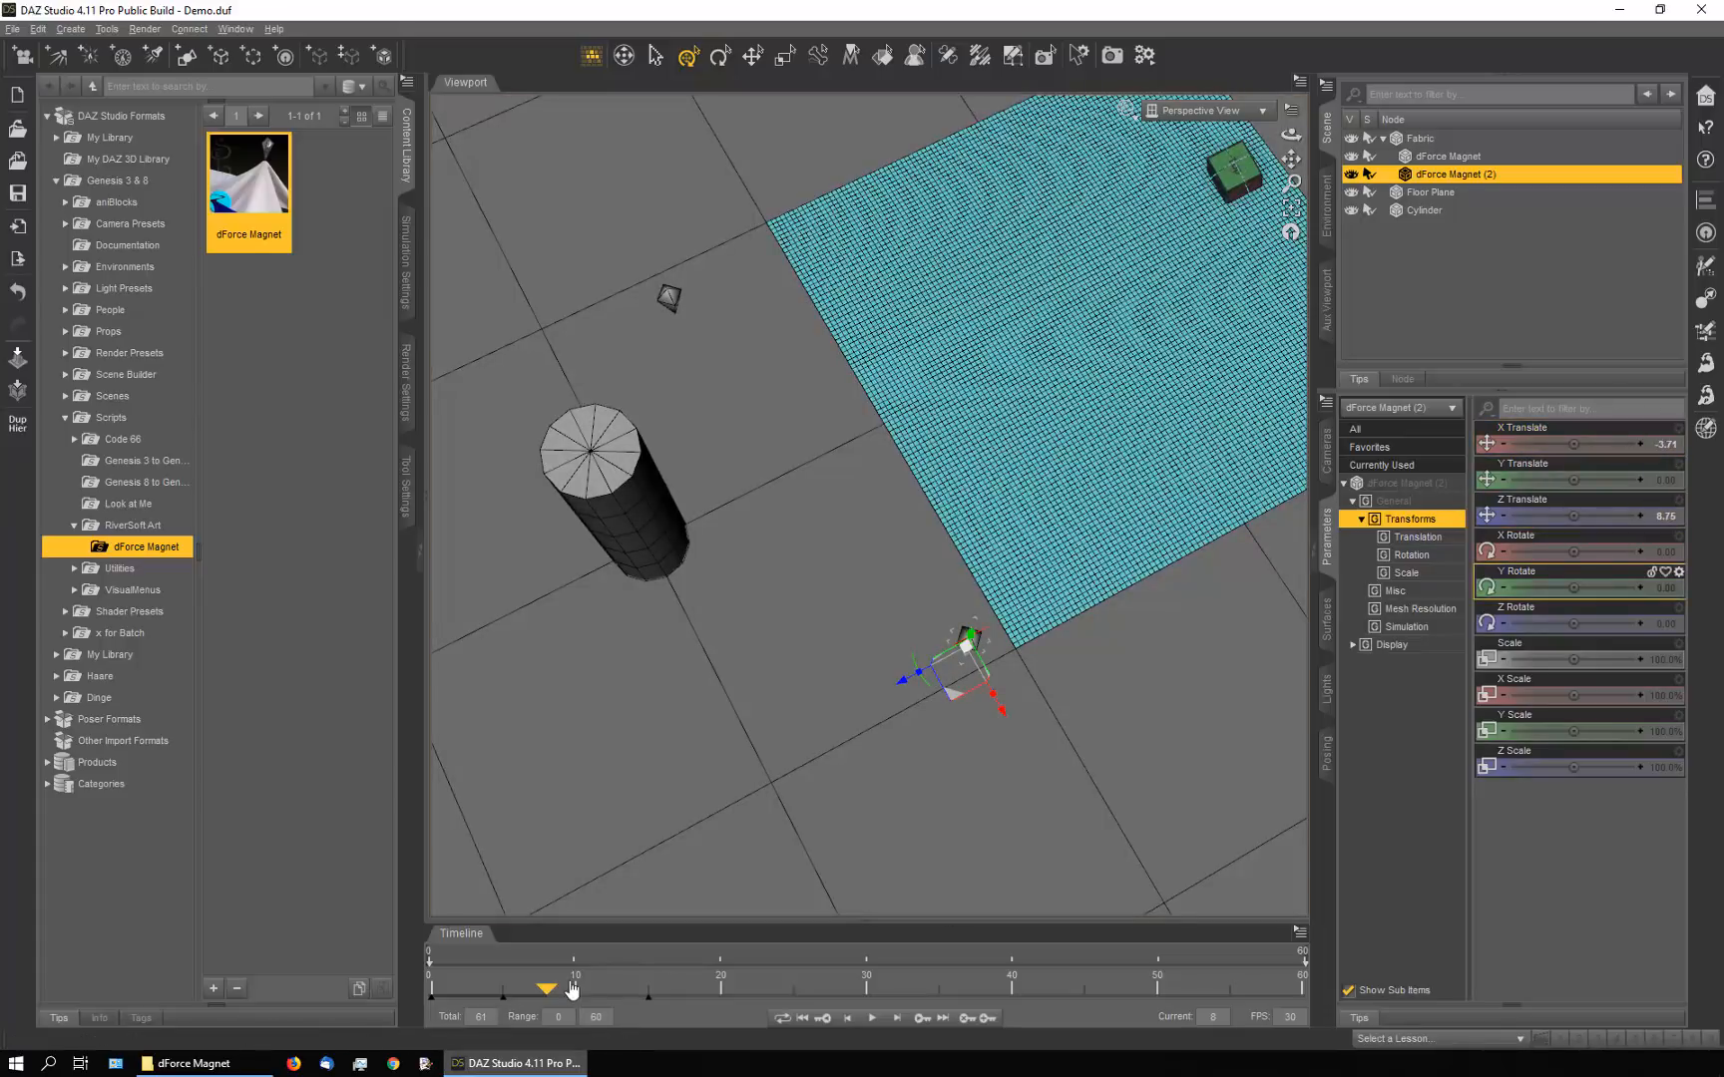
drag(547, 993, 503, 1002)
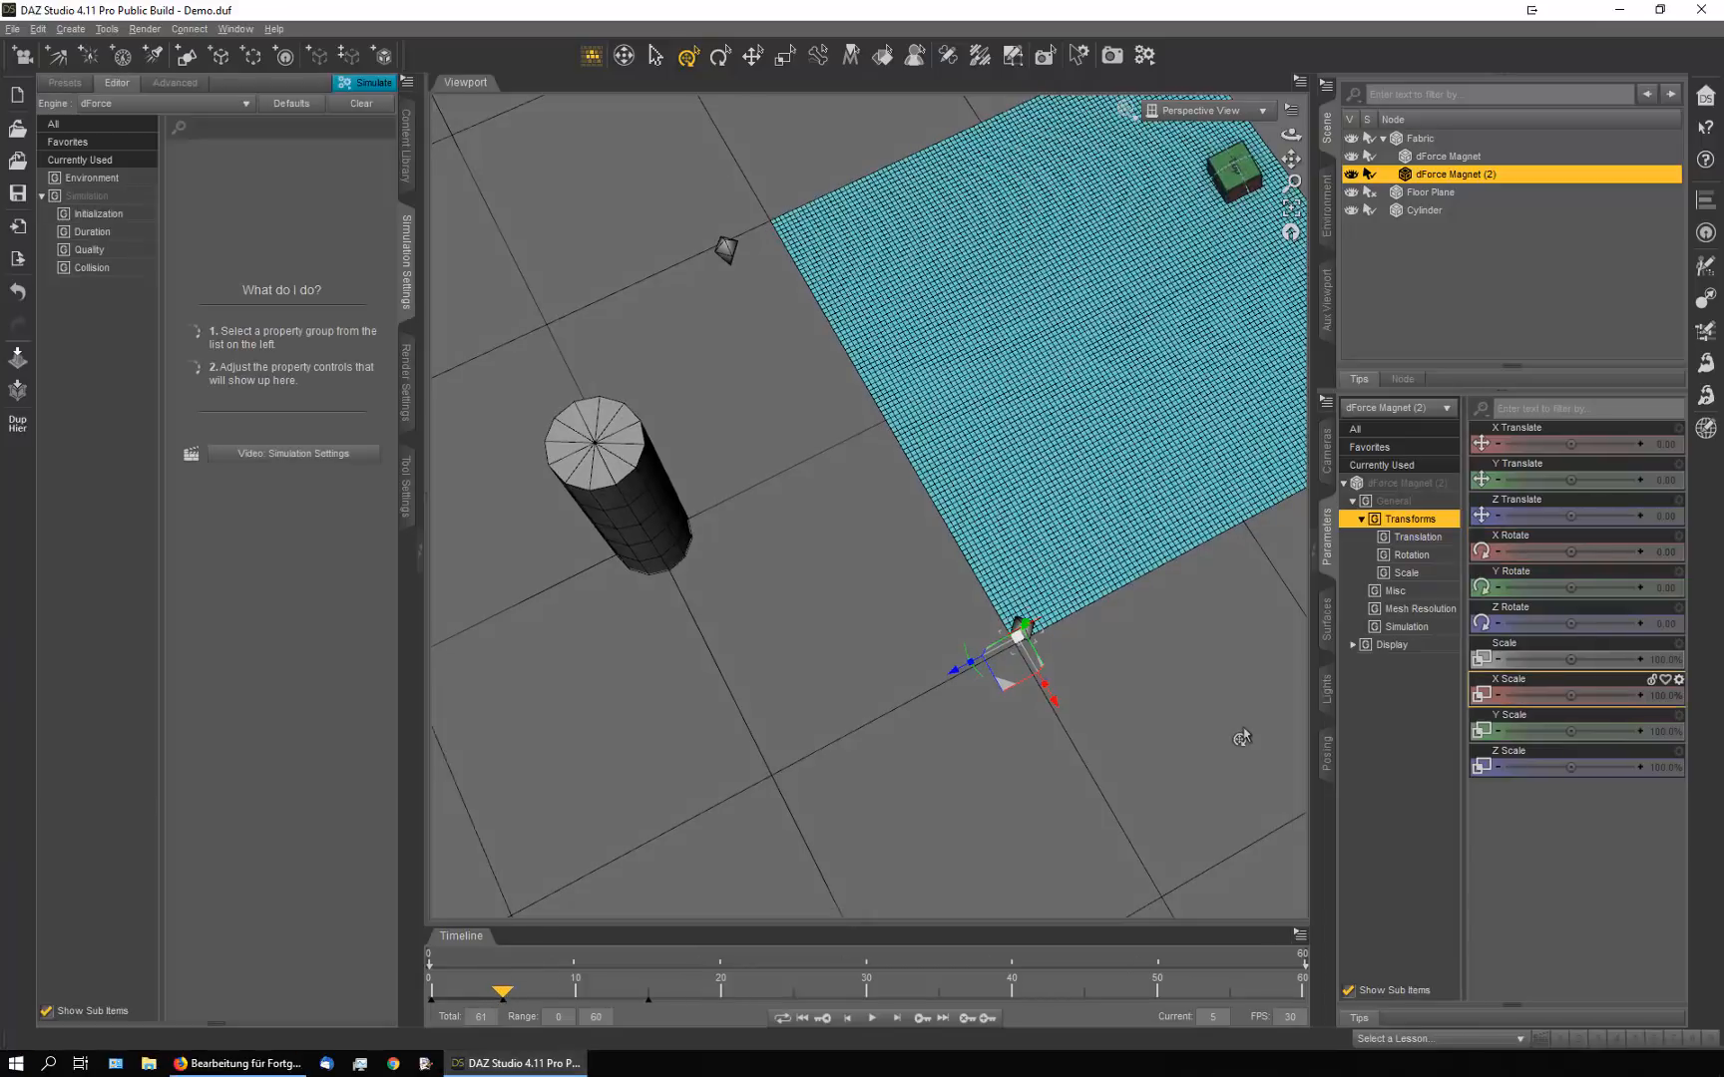
click(1324, 405)
mouse_move(1404, 585)
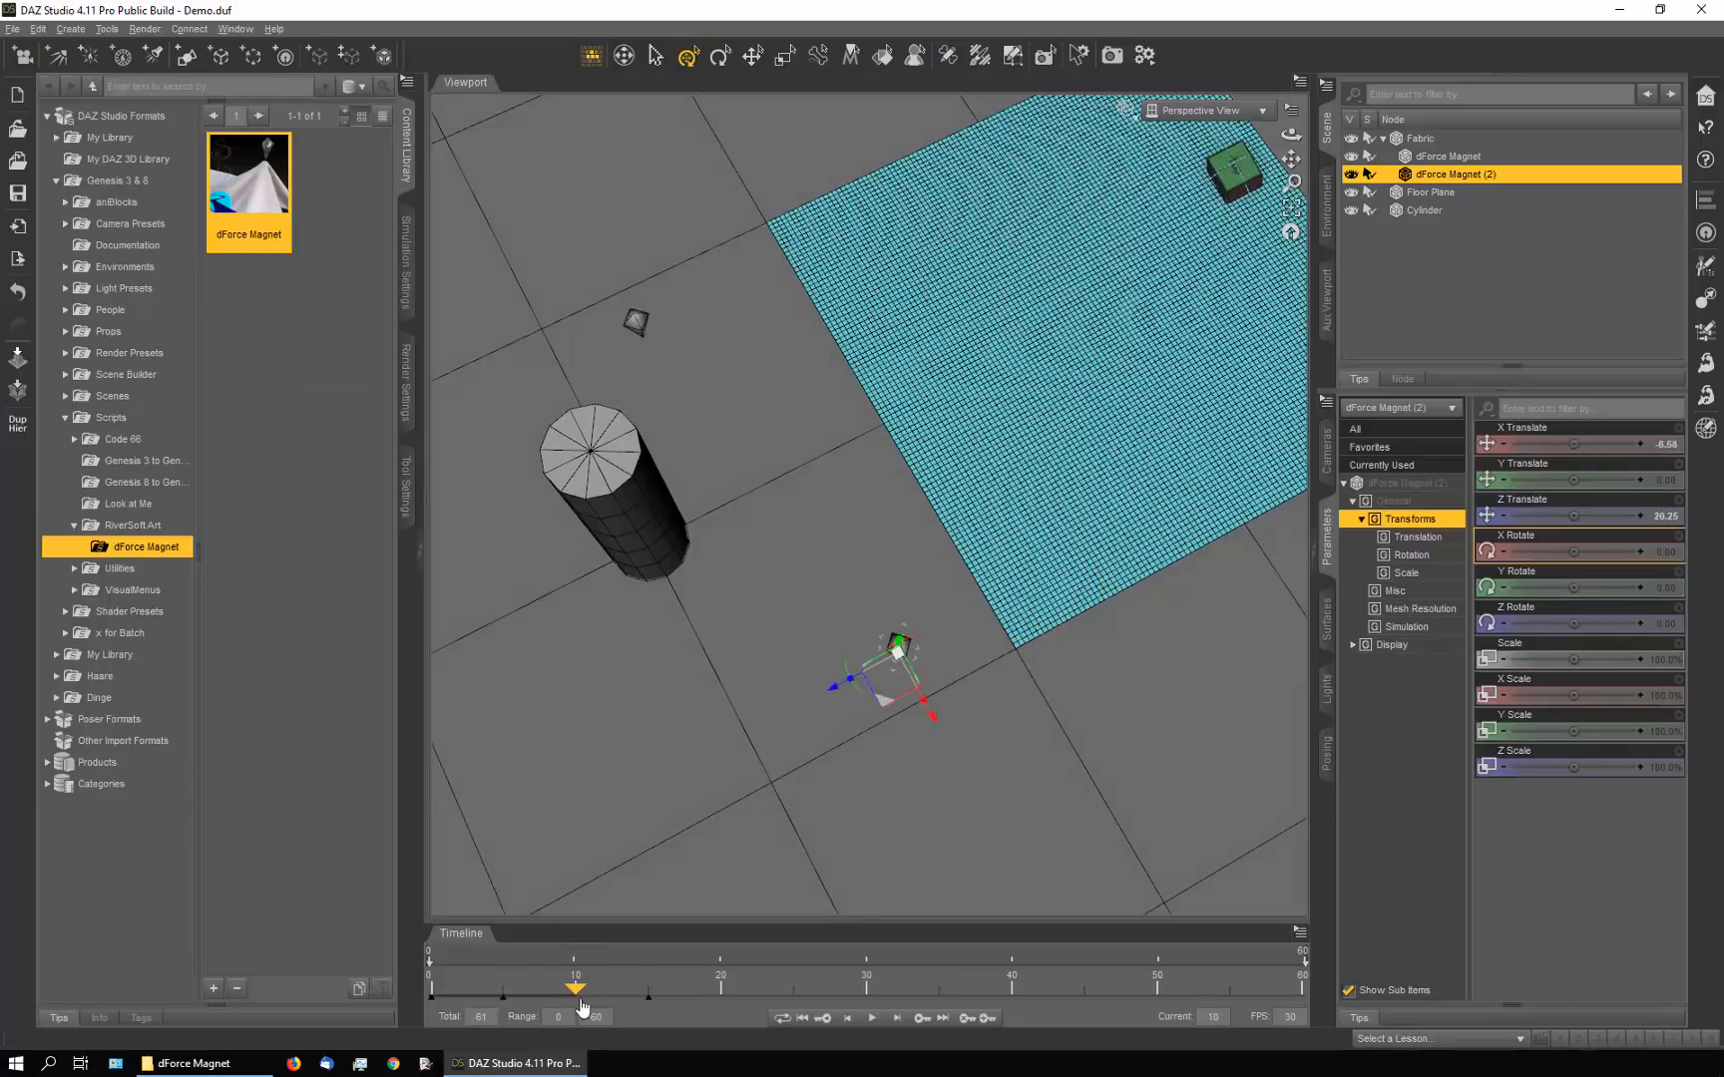
Move the second dForce Magnet horizontally past the cylinder at frame 25 and in close behind the cylinder at frame 35
drag(588, 1011, 642, 1015)
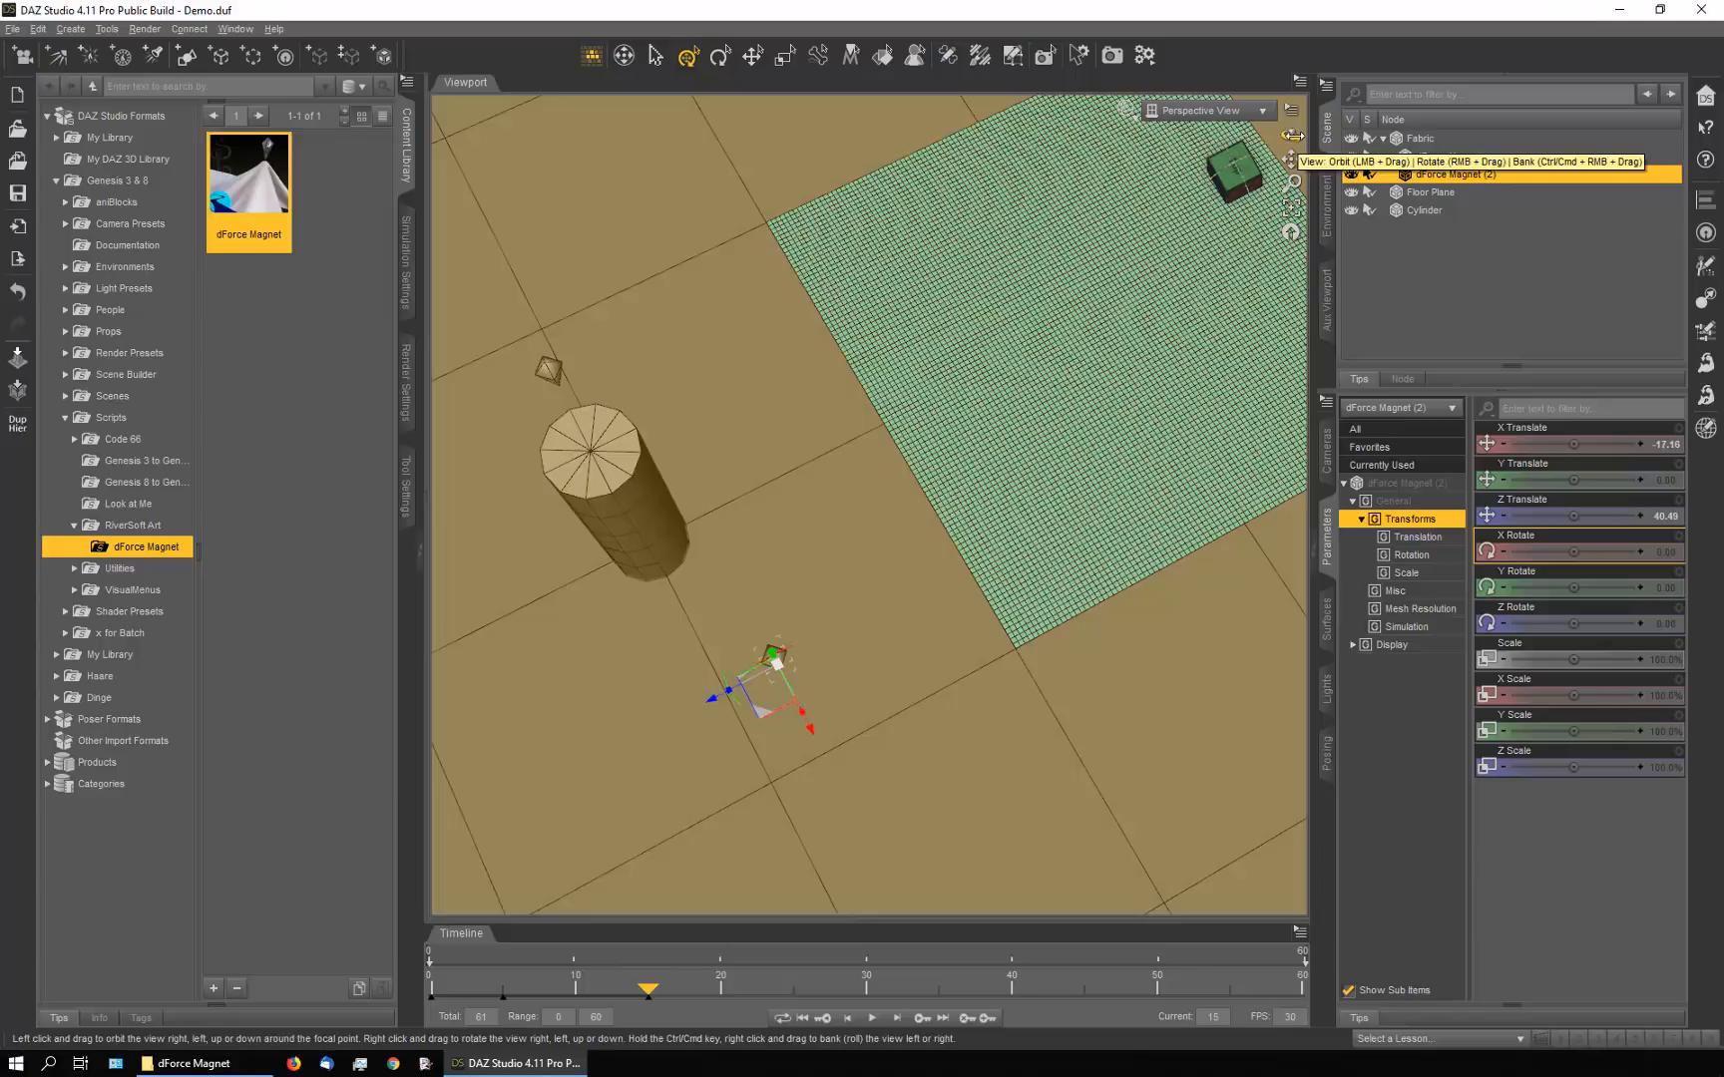
drag(1292, 135, 1403, 160)
drag(648, 1014, 790, 1016)
drag(1002, 714, 898, 892)
drag(803, 991, 940, 993)
drag(902, 885, 785, 803)
At frame 35, raise the second dForce Magnet toward the top of the cylinder and fine-tune its horizontal position beside it
drag(1292, 134, 1287, 54)
drag(747, 410, 745, 100)
drag(1293, 132, 1294, 215)
drag(786, 804, 813, 825)
At frame 30, adjust the second dForce Magnet's horizontal position behind the cylinder and return the timeline to frame 0
drag(939, 993, 866, 995)
drag(881, 877, 838, 893)
drag(866, 993, 432, 995)
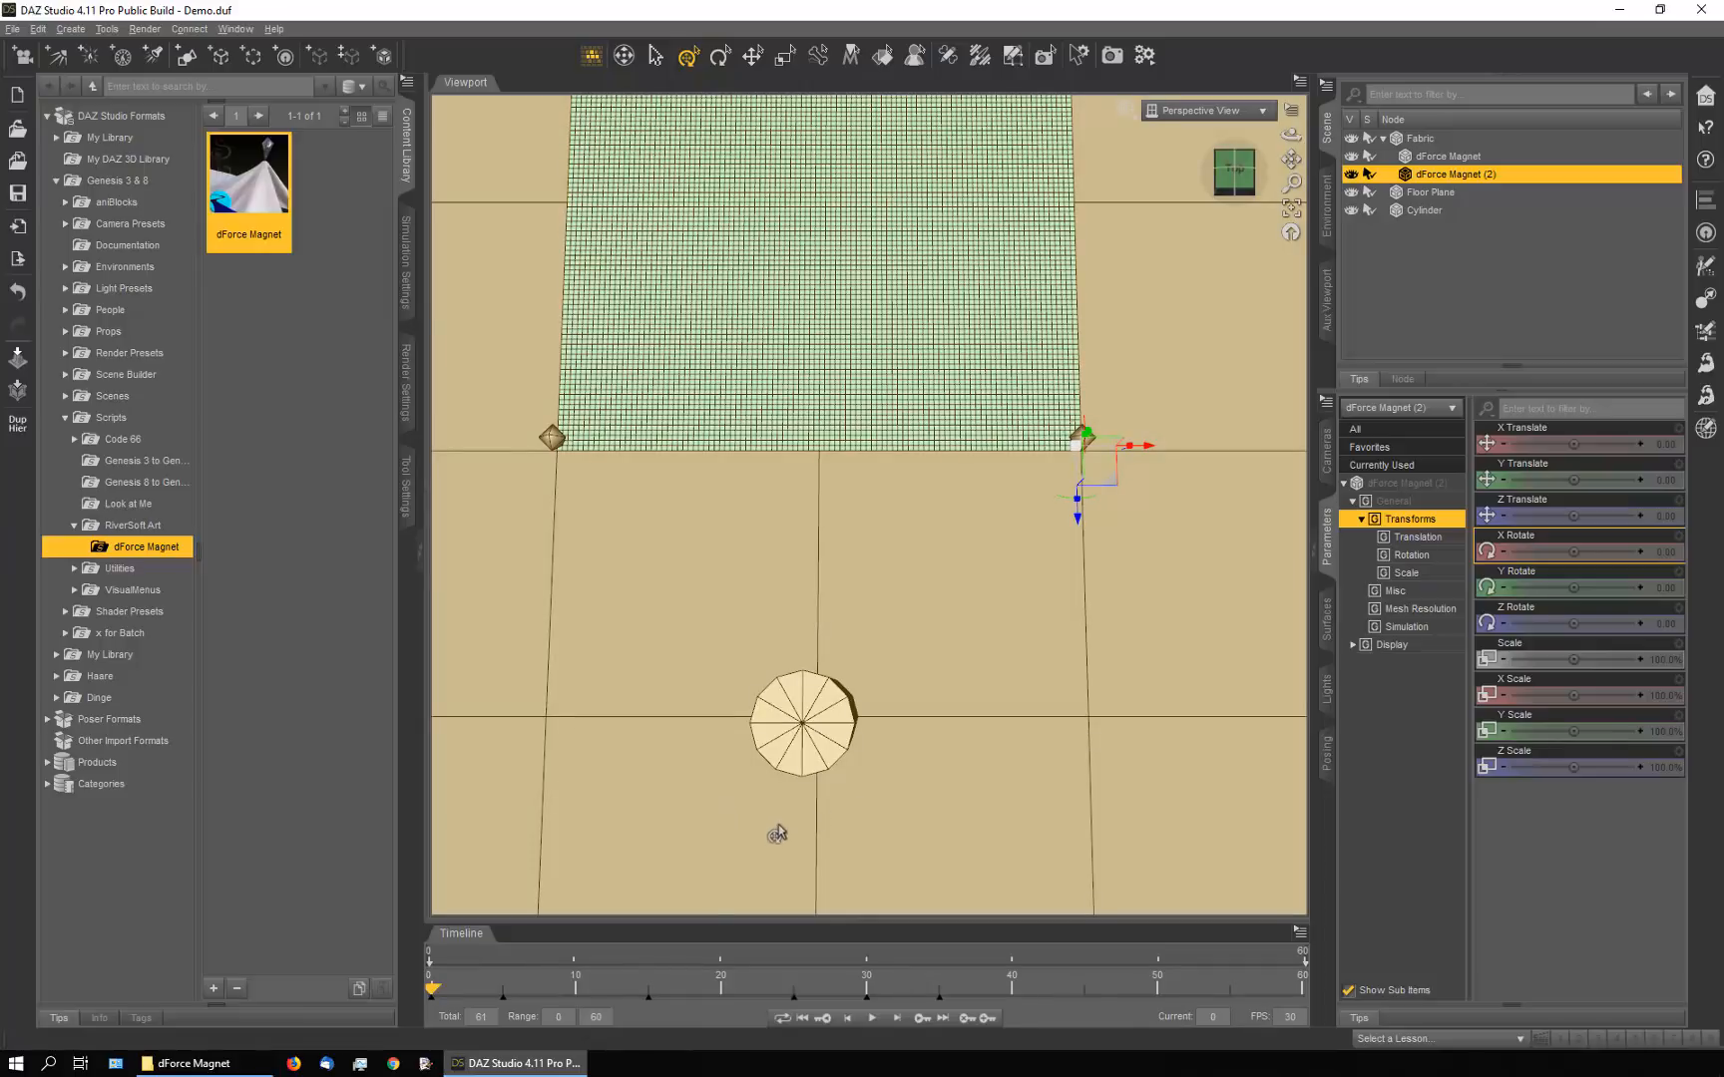
mouse_move(432, 998)
mouse_down()
mouse_move(939, 1043)
mouse_move(417, 1009)
mouse_up()
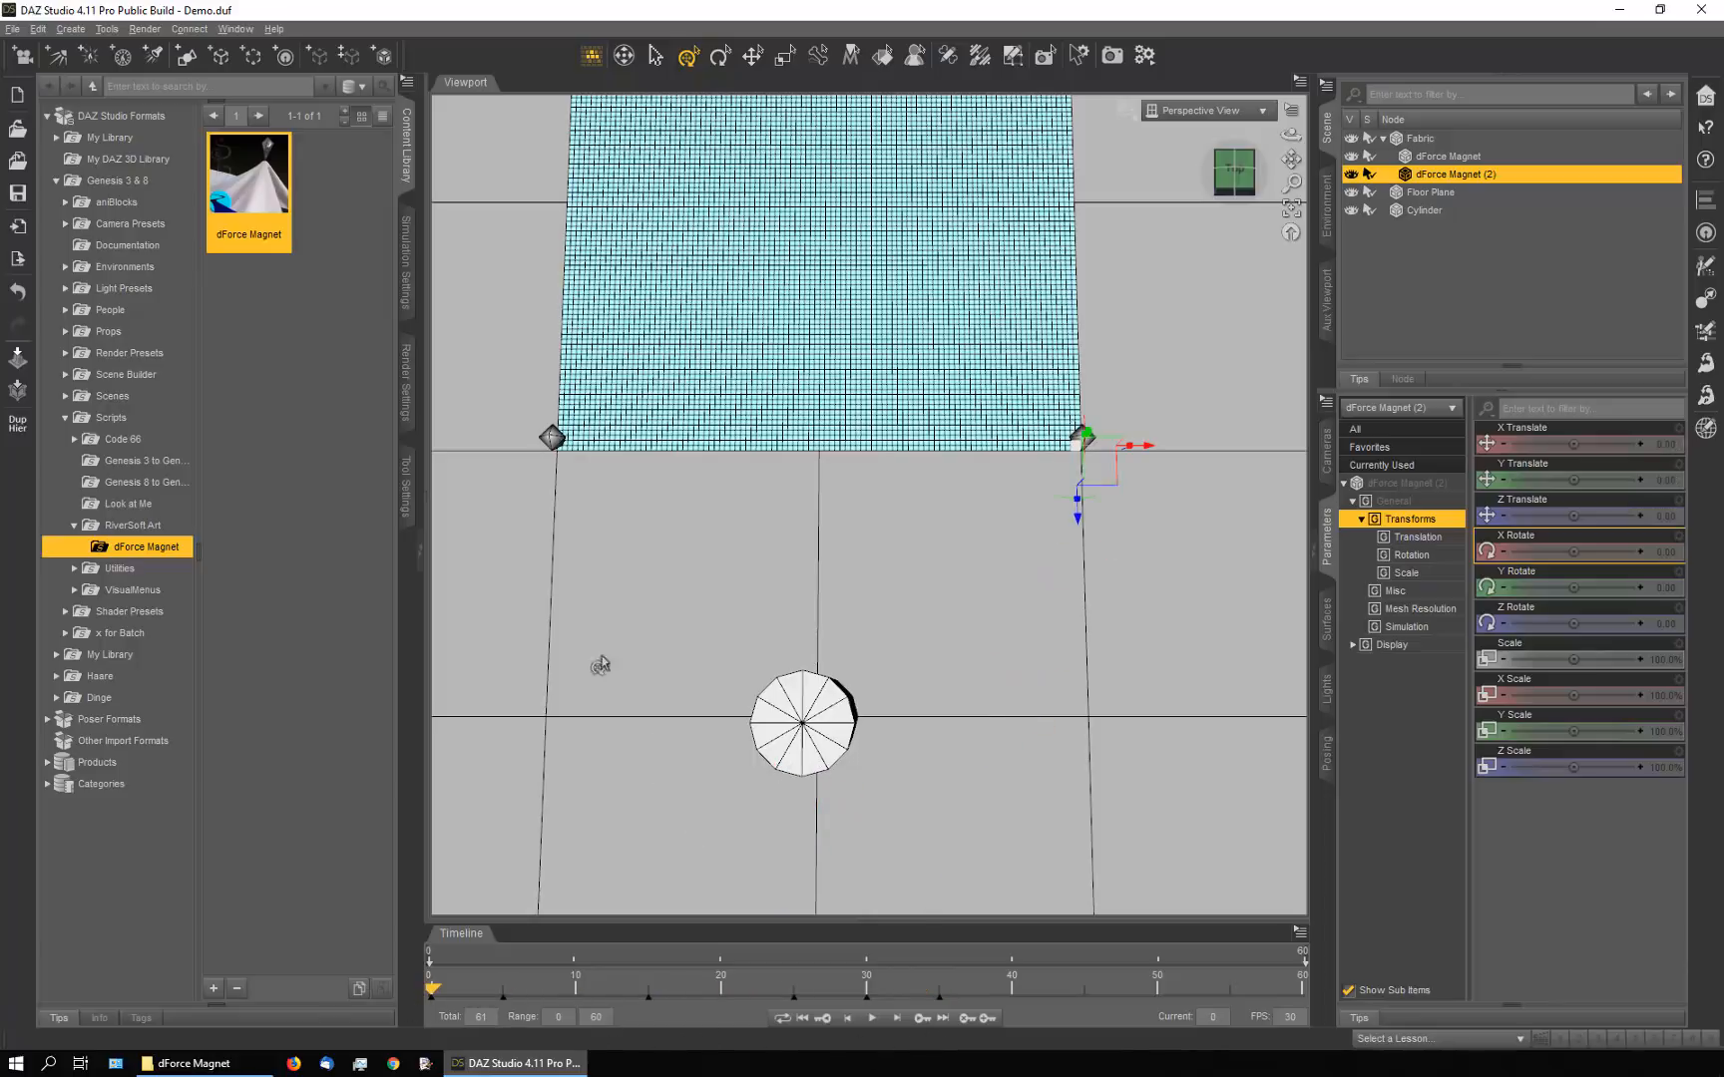
Review the dForce simulation properties of the fabric's Default surface and return to its transform parameters
click(828, 344)
drag(1289, 134, 1269, 175)
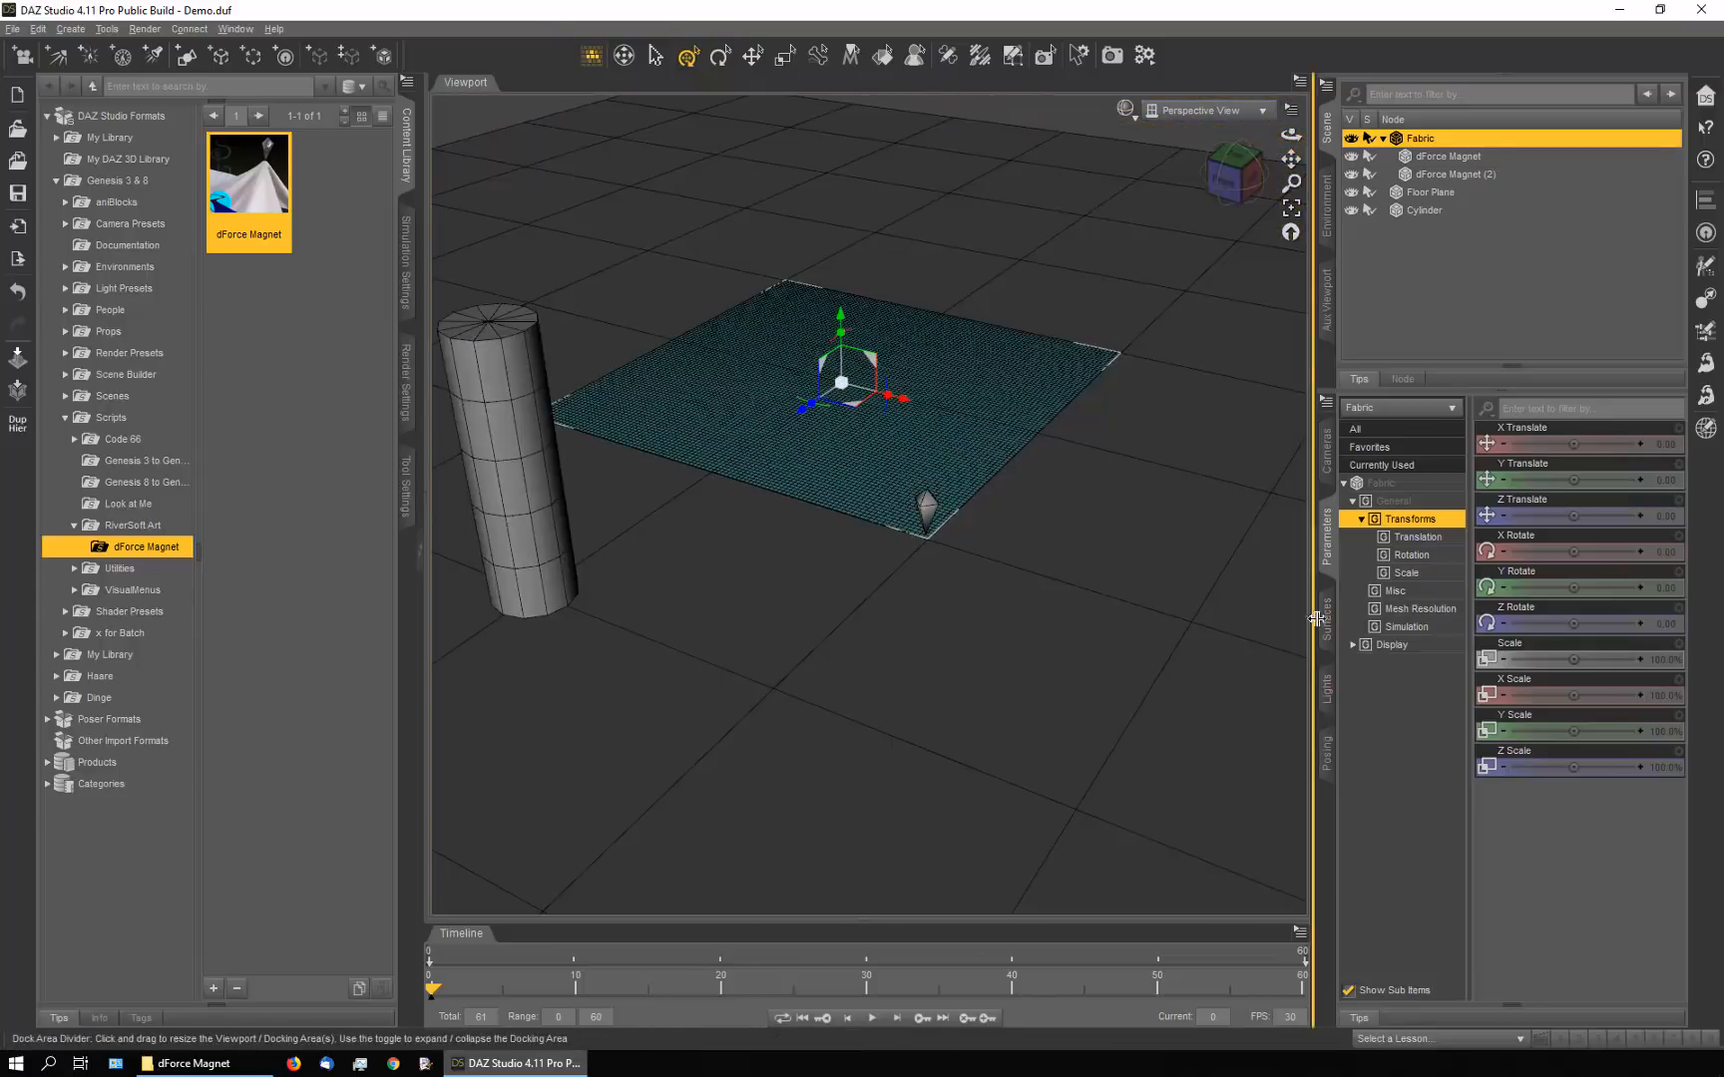
click(1325, 618)
click(1346, 497)
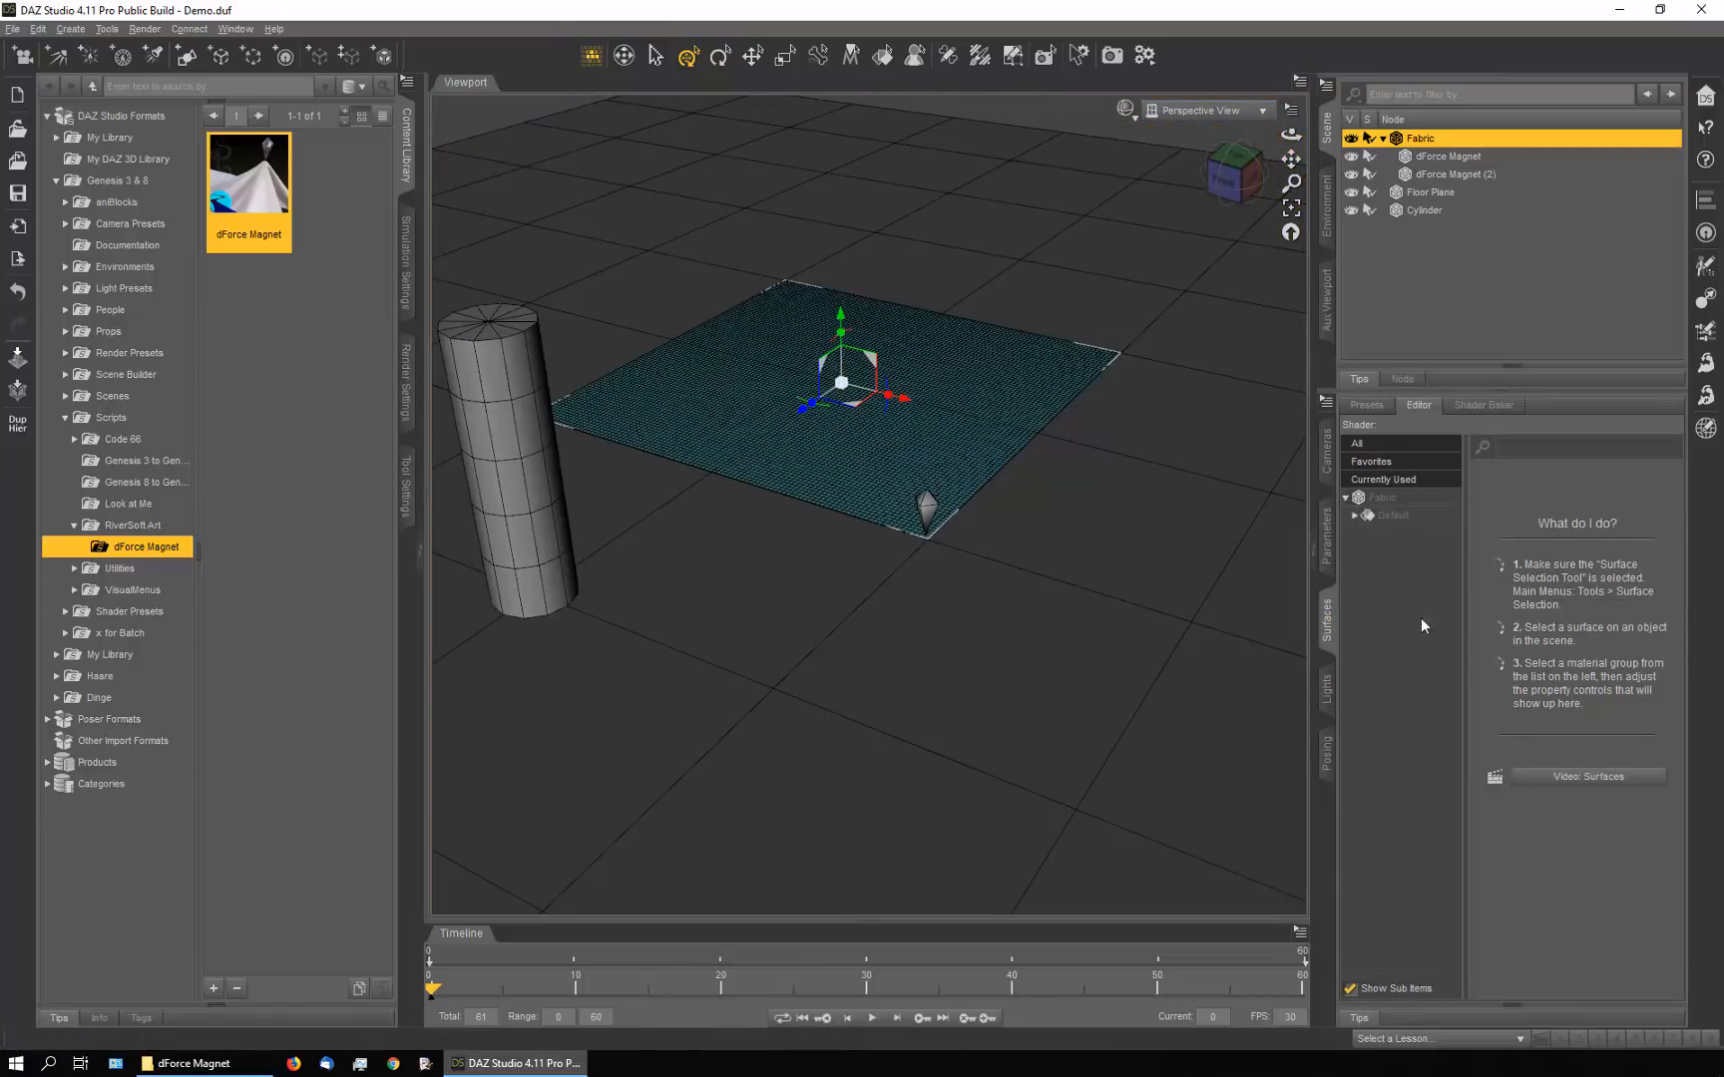
click(1392, 516)
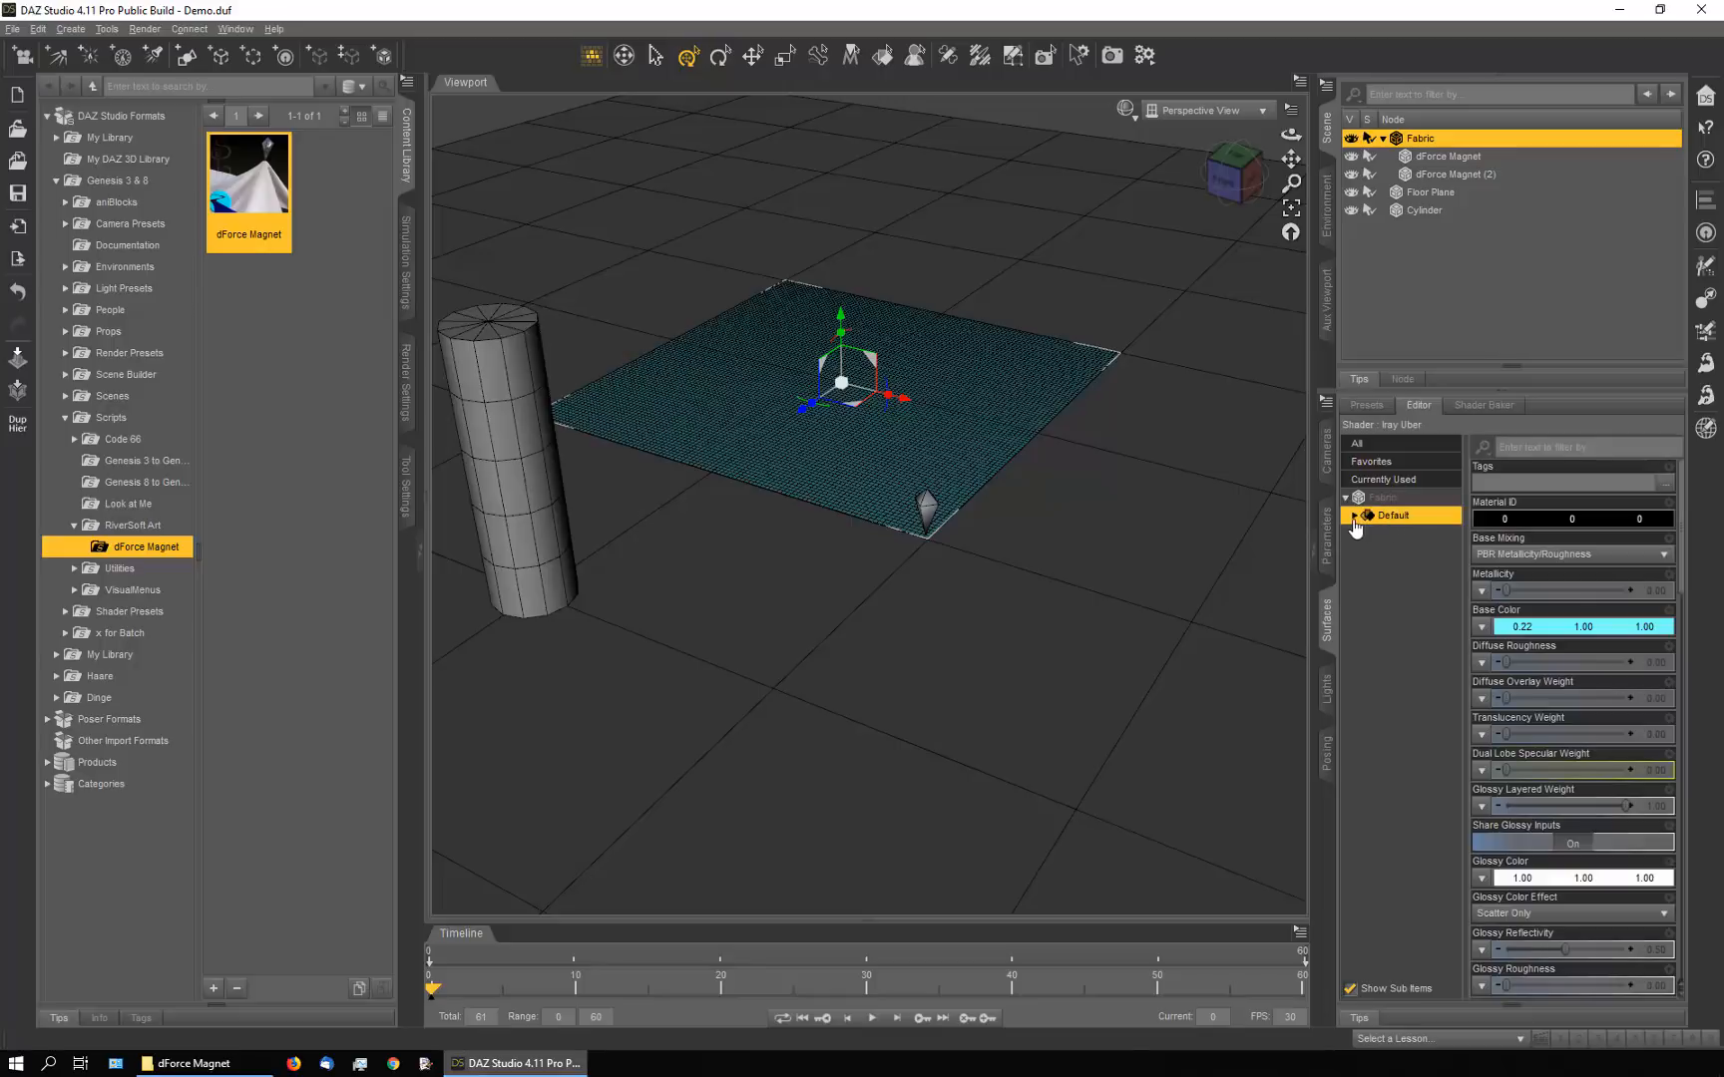
click(1355, 516)
click(1405, 660)
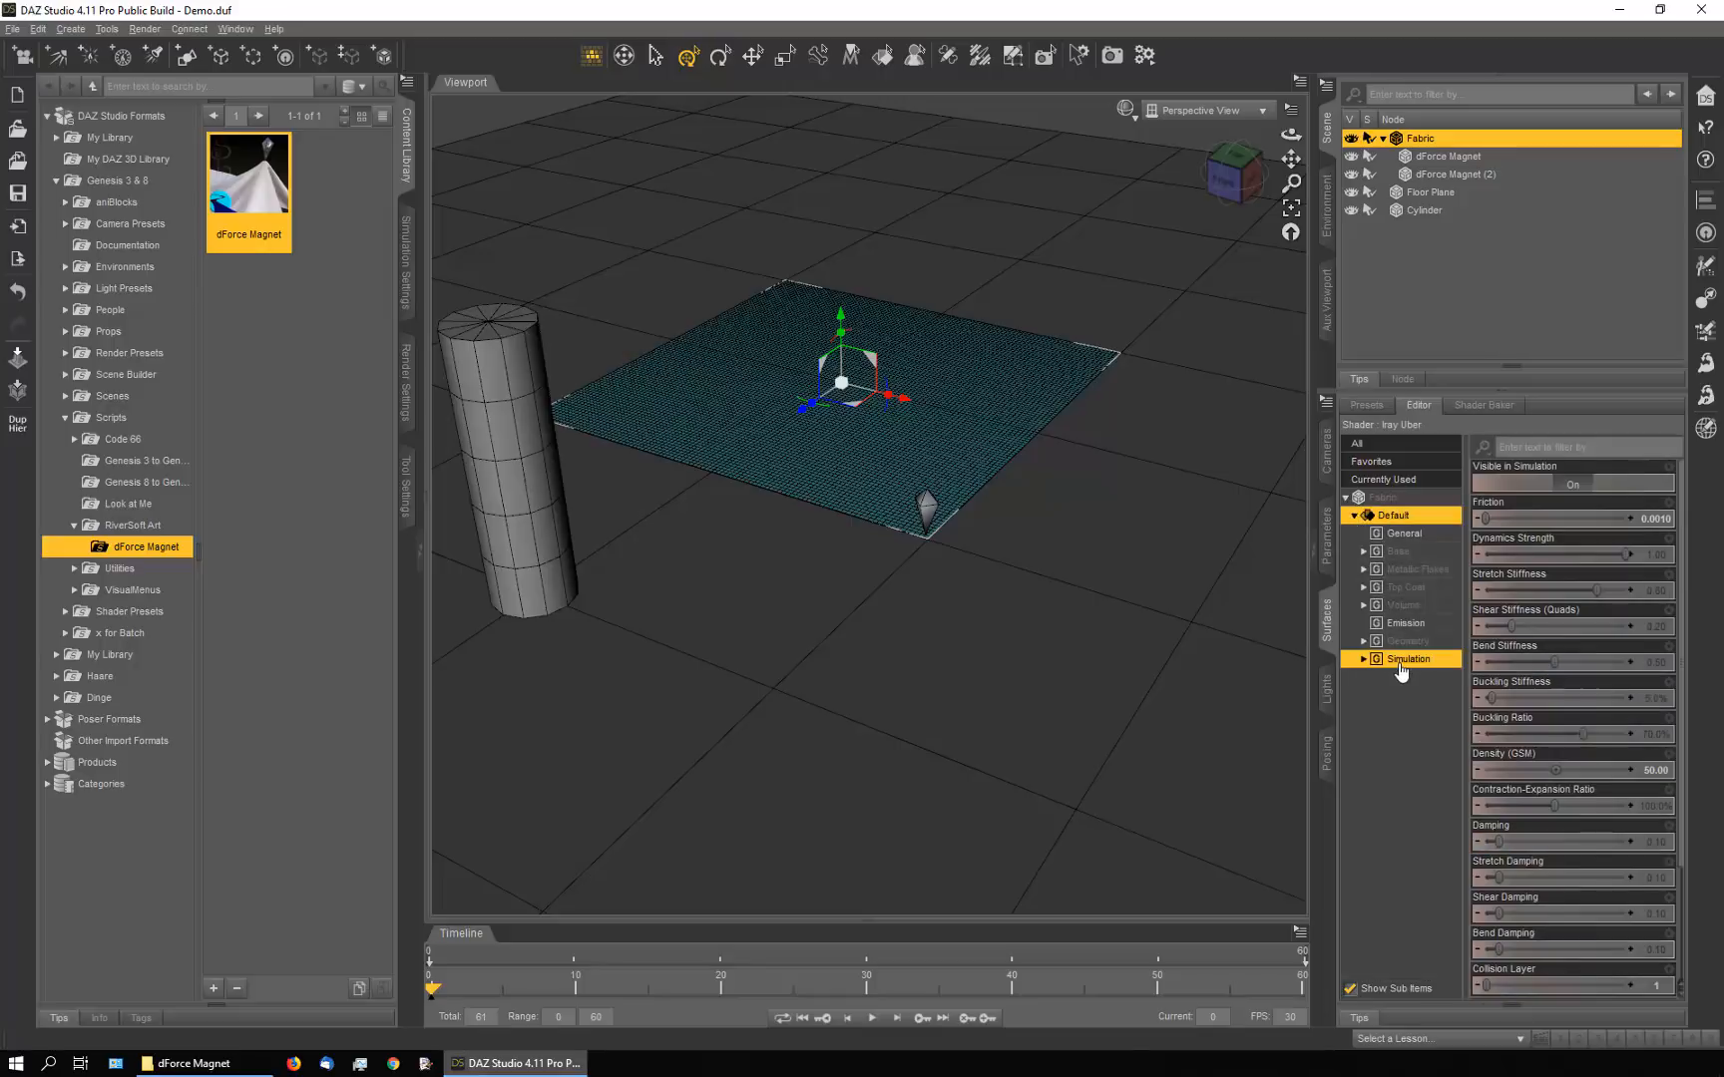
click(1327, 515)
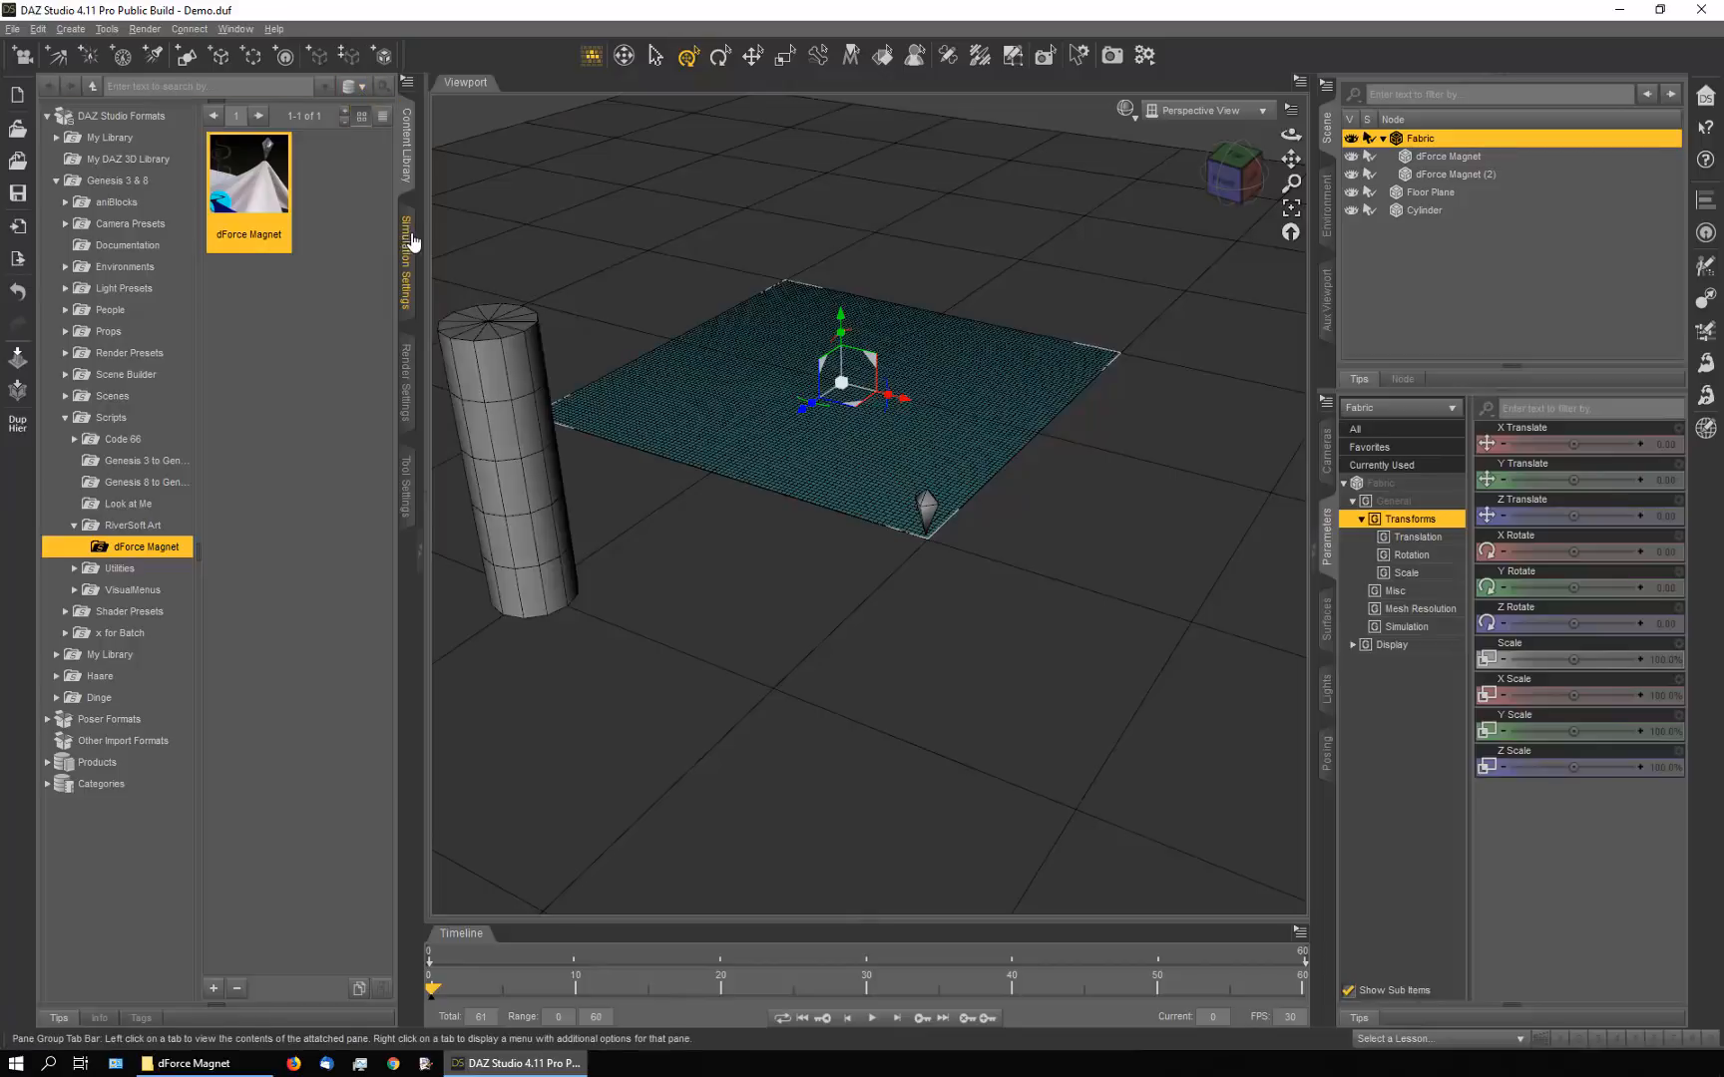
Set the simulation's Frames To Simulate to Animated (Use Timeline Play Range) and run the dForce simulation
click(406, 243)
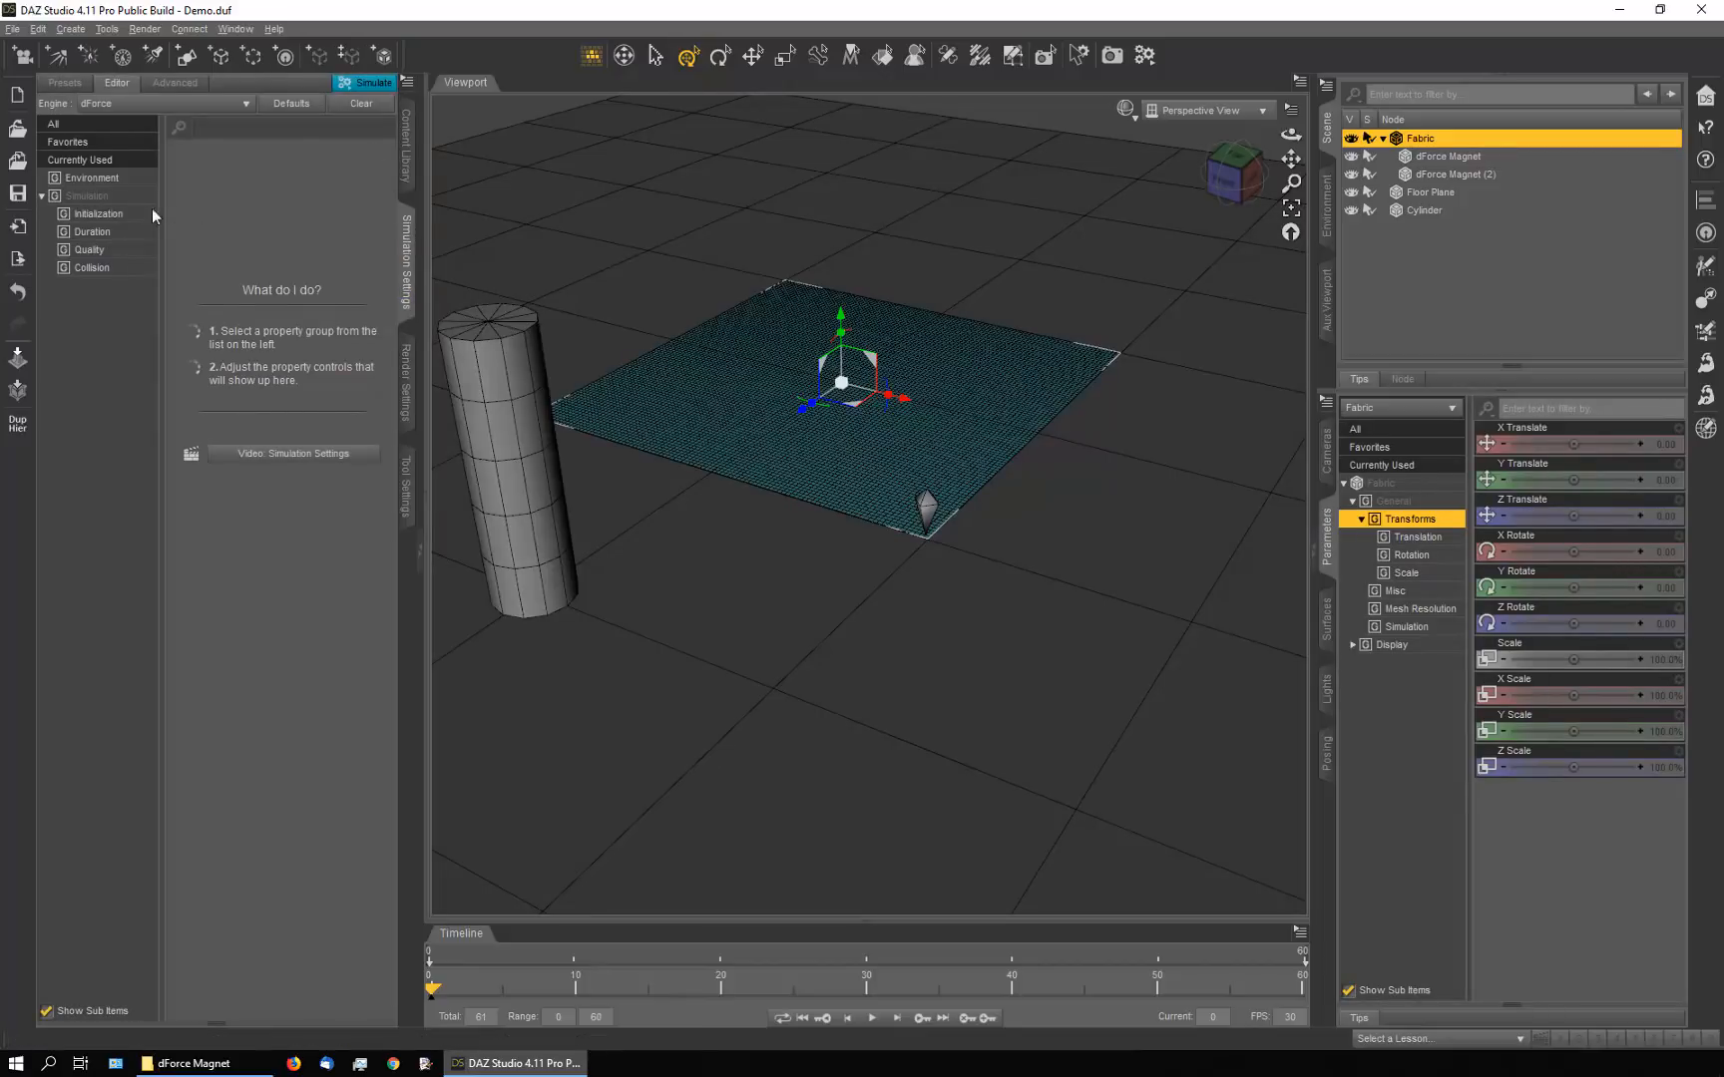
click(88, 197)
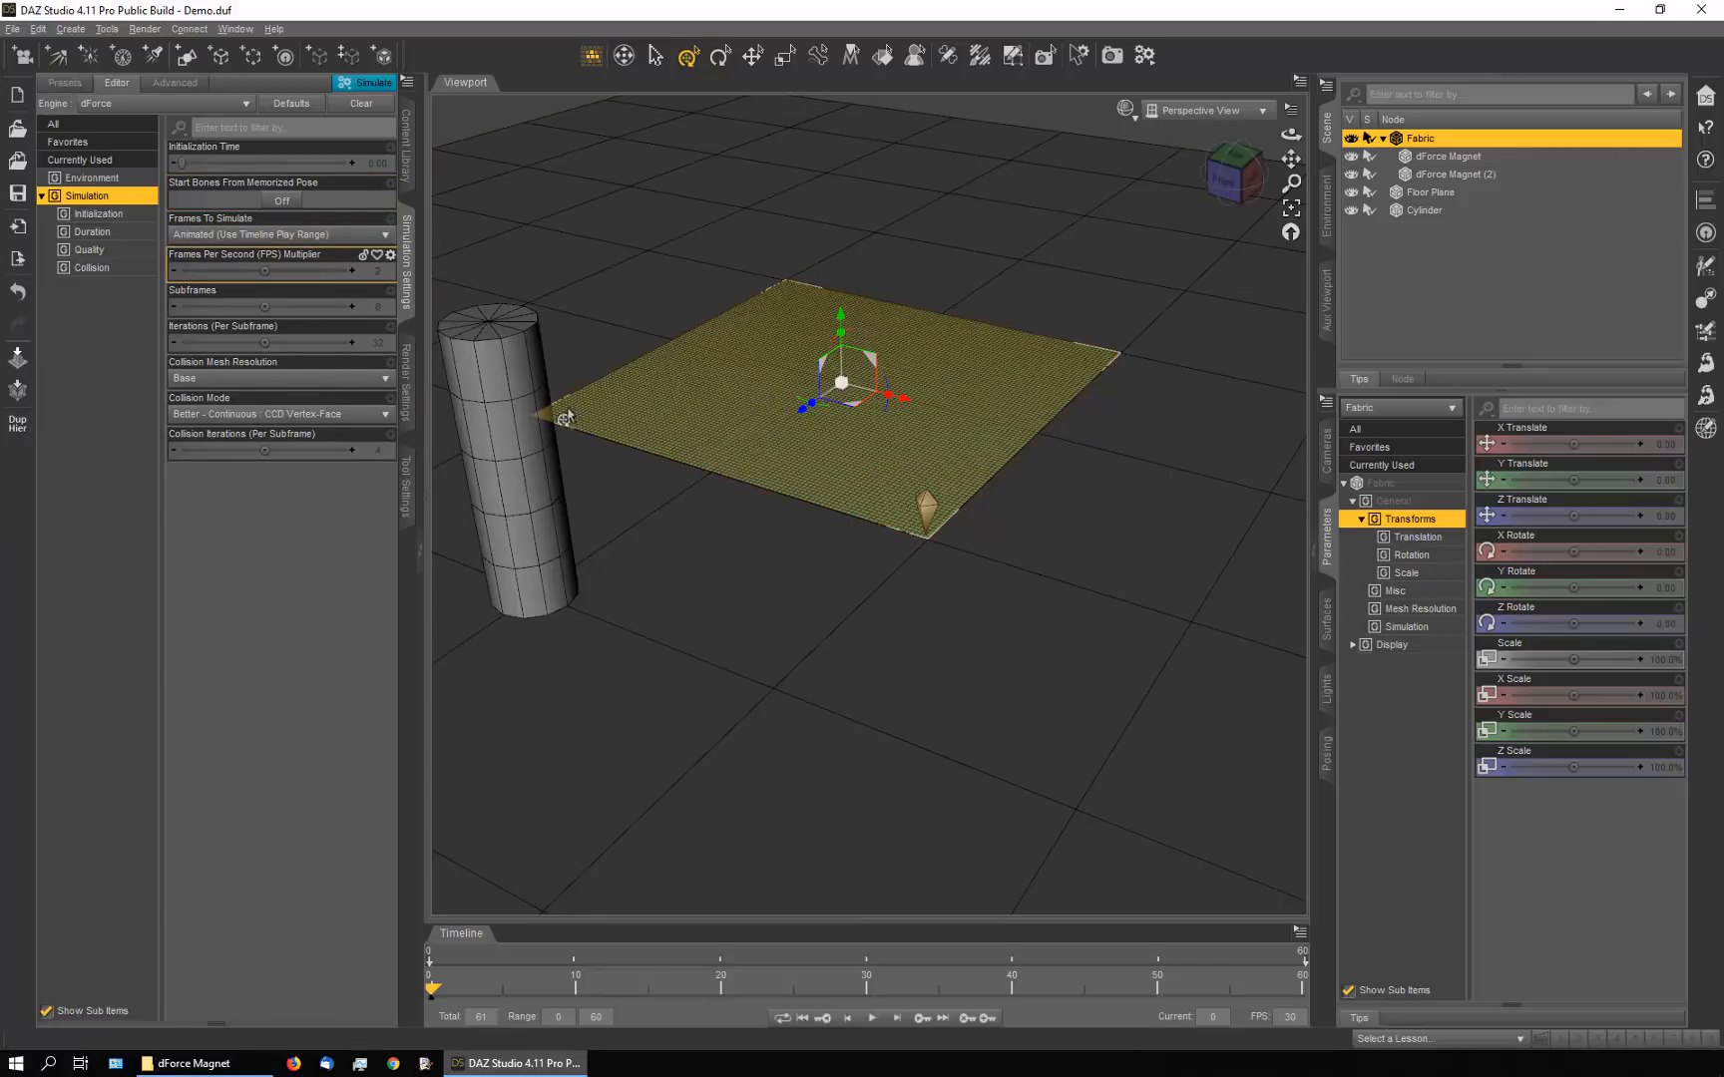
drag(1291, 133, 1338, 158)
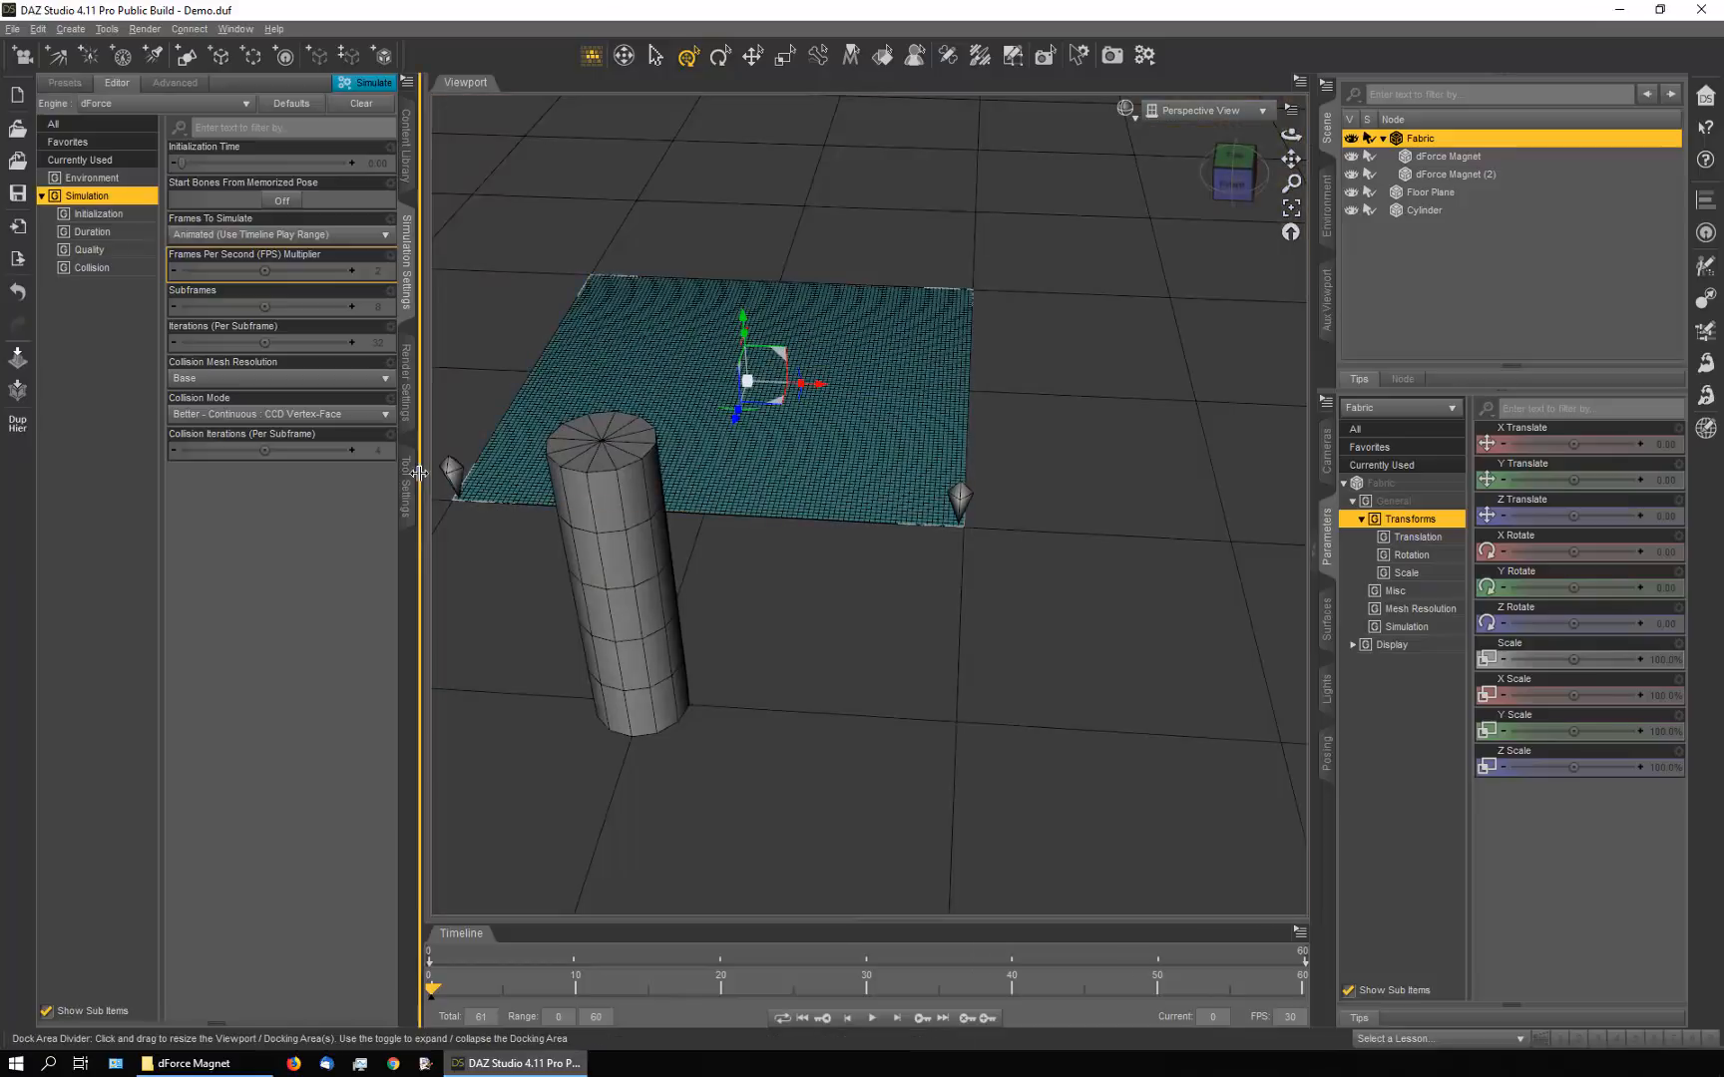
click(238, 237)
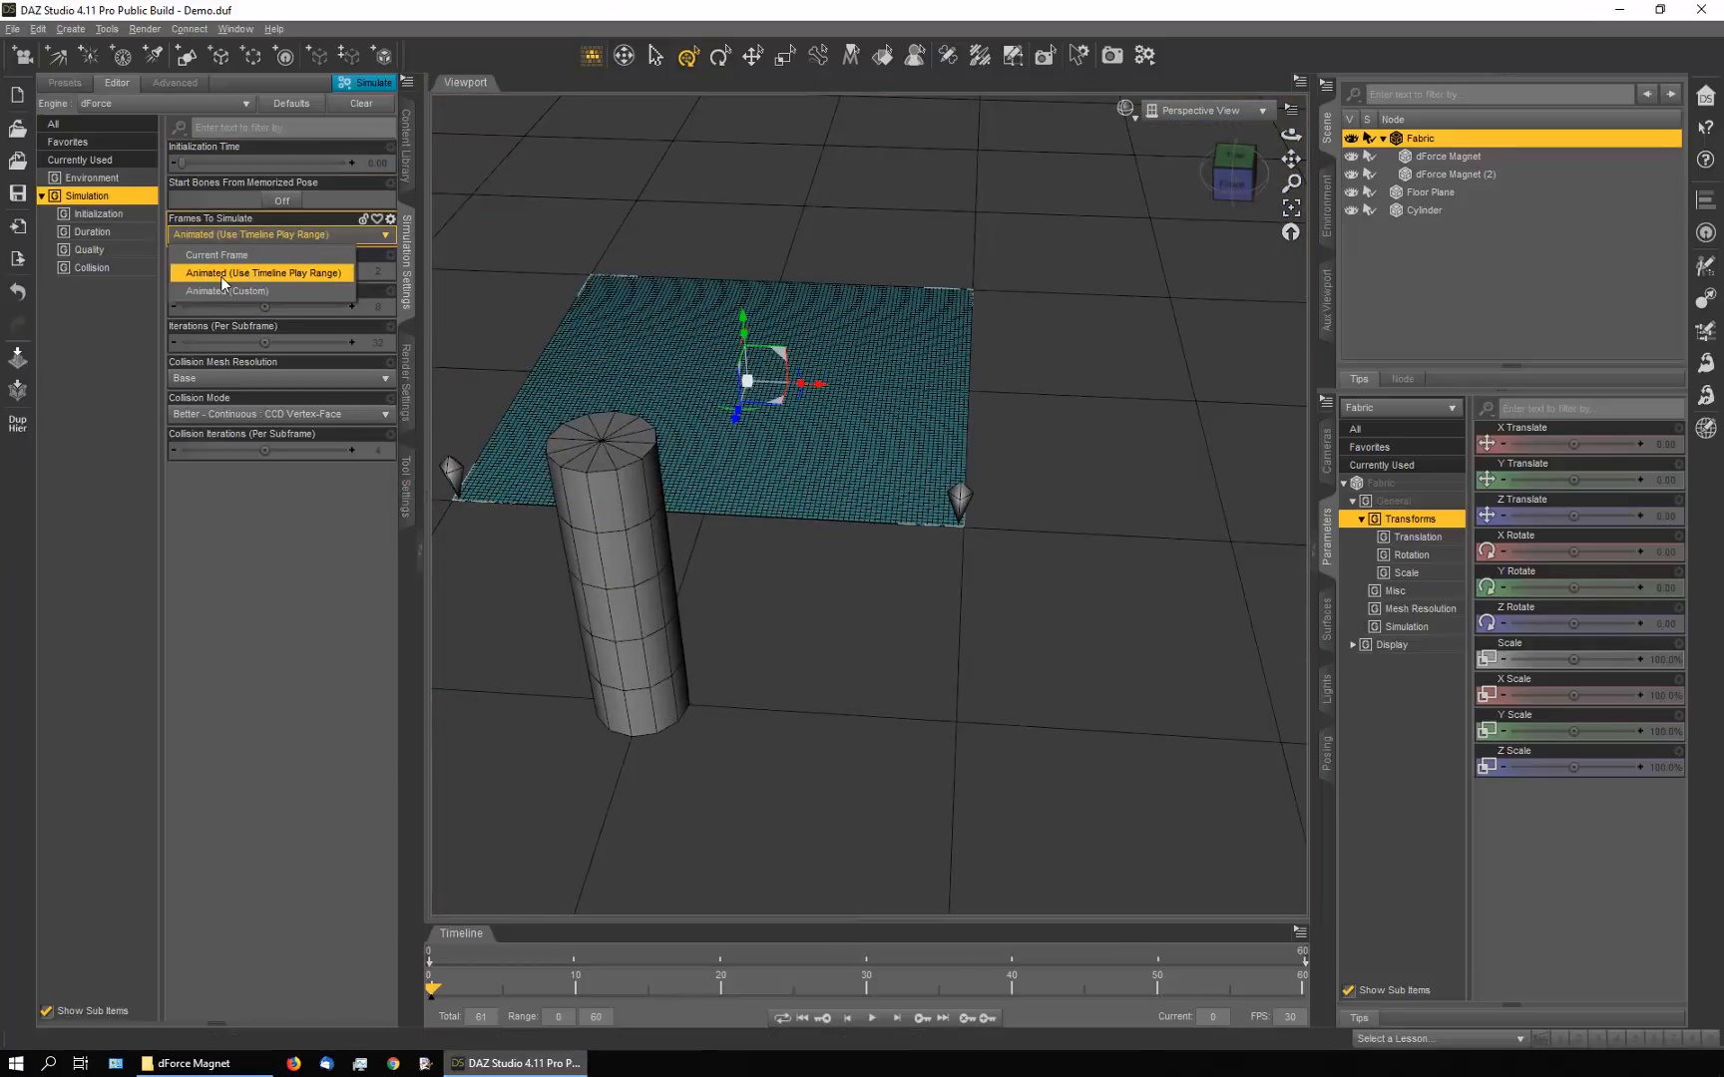
click(221, 276)
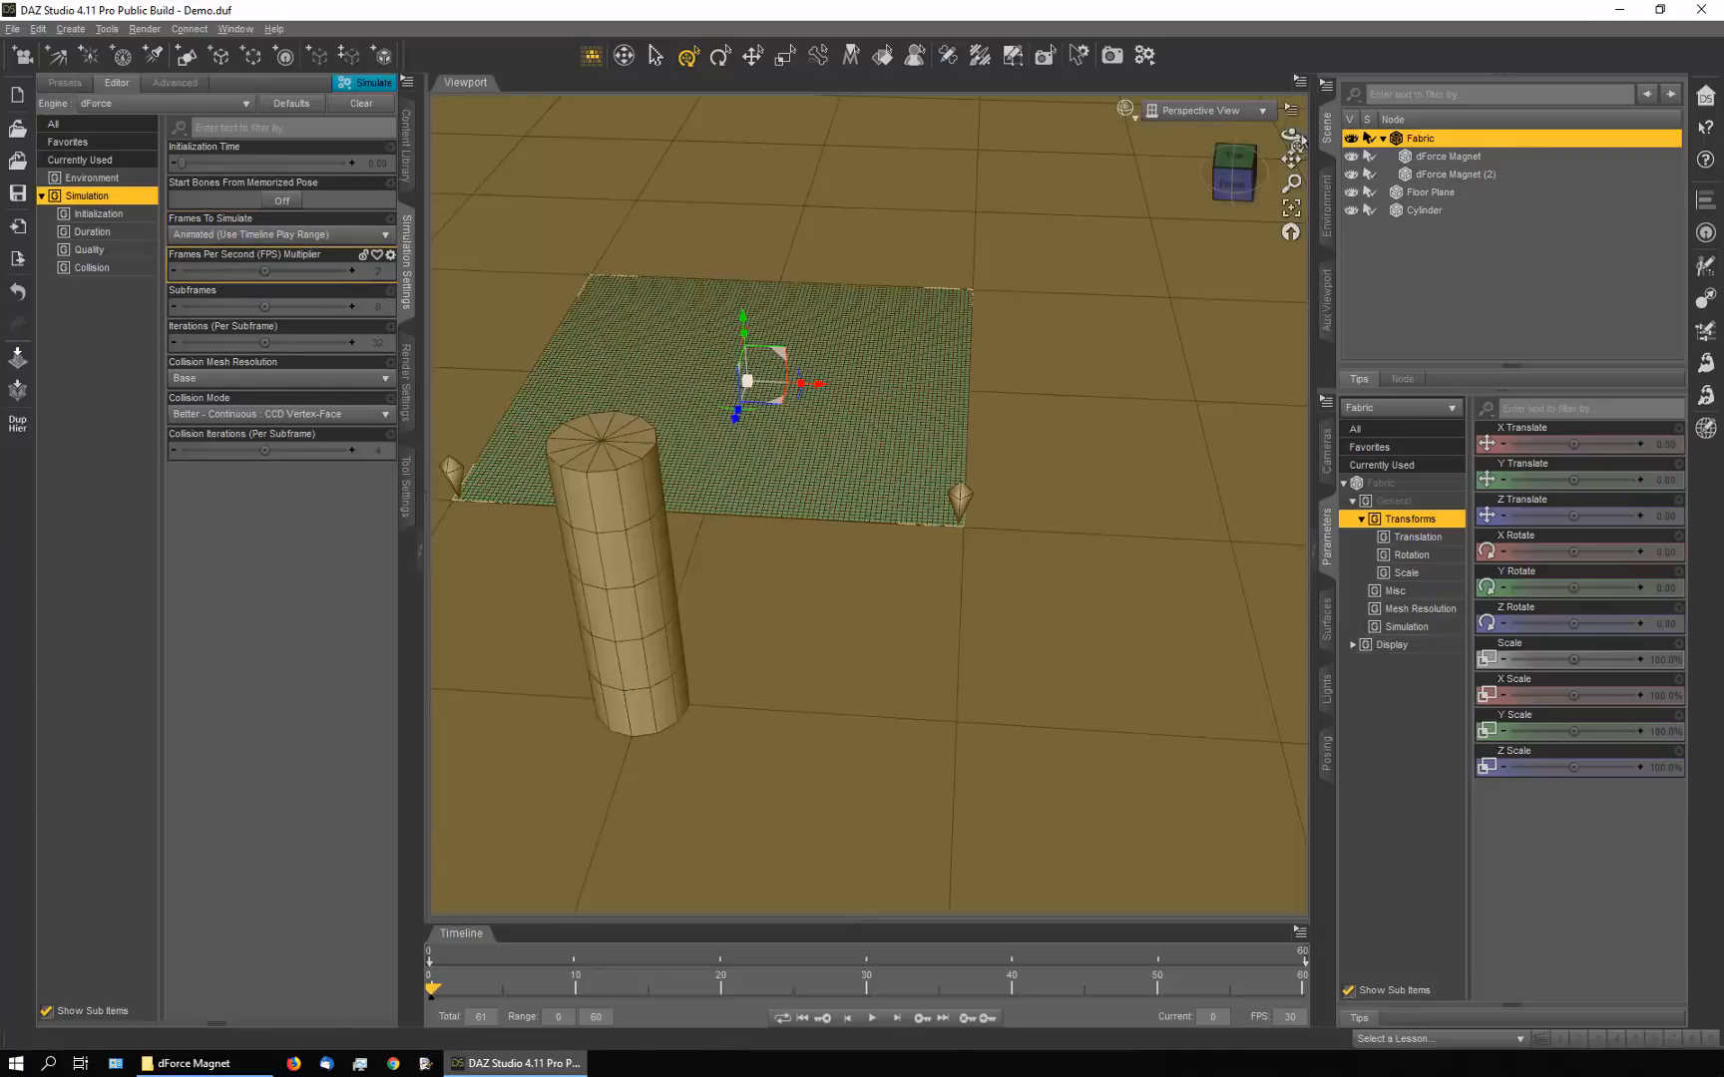
drag(1291, 134, 1348, 178)
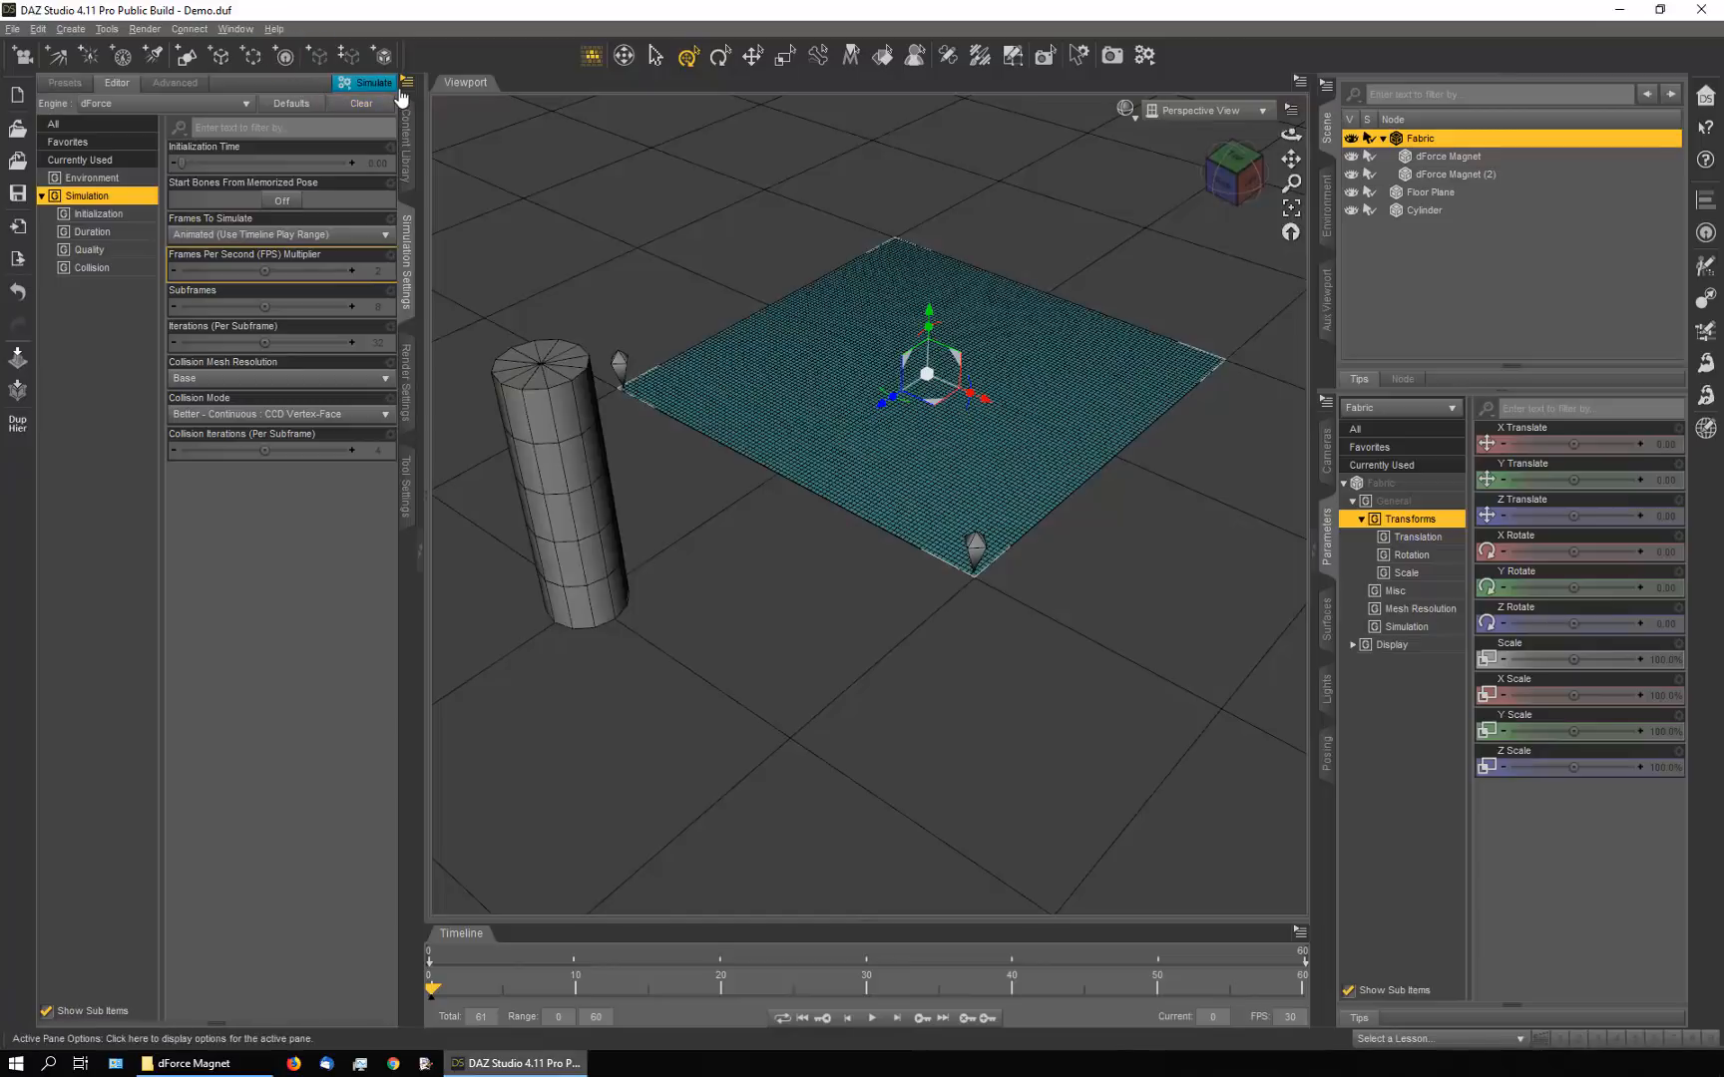
click(379, 86)
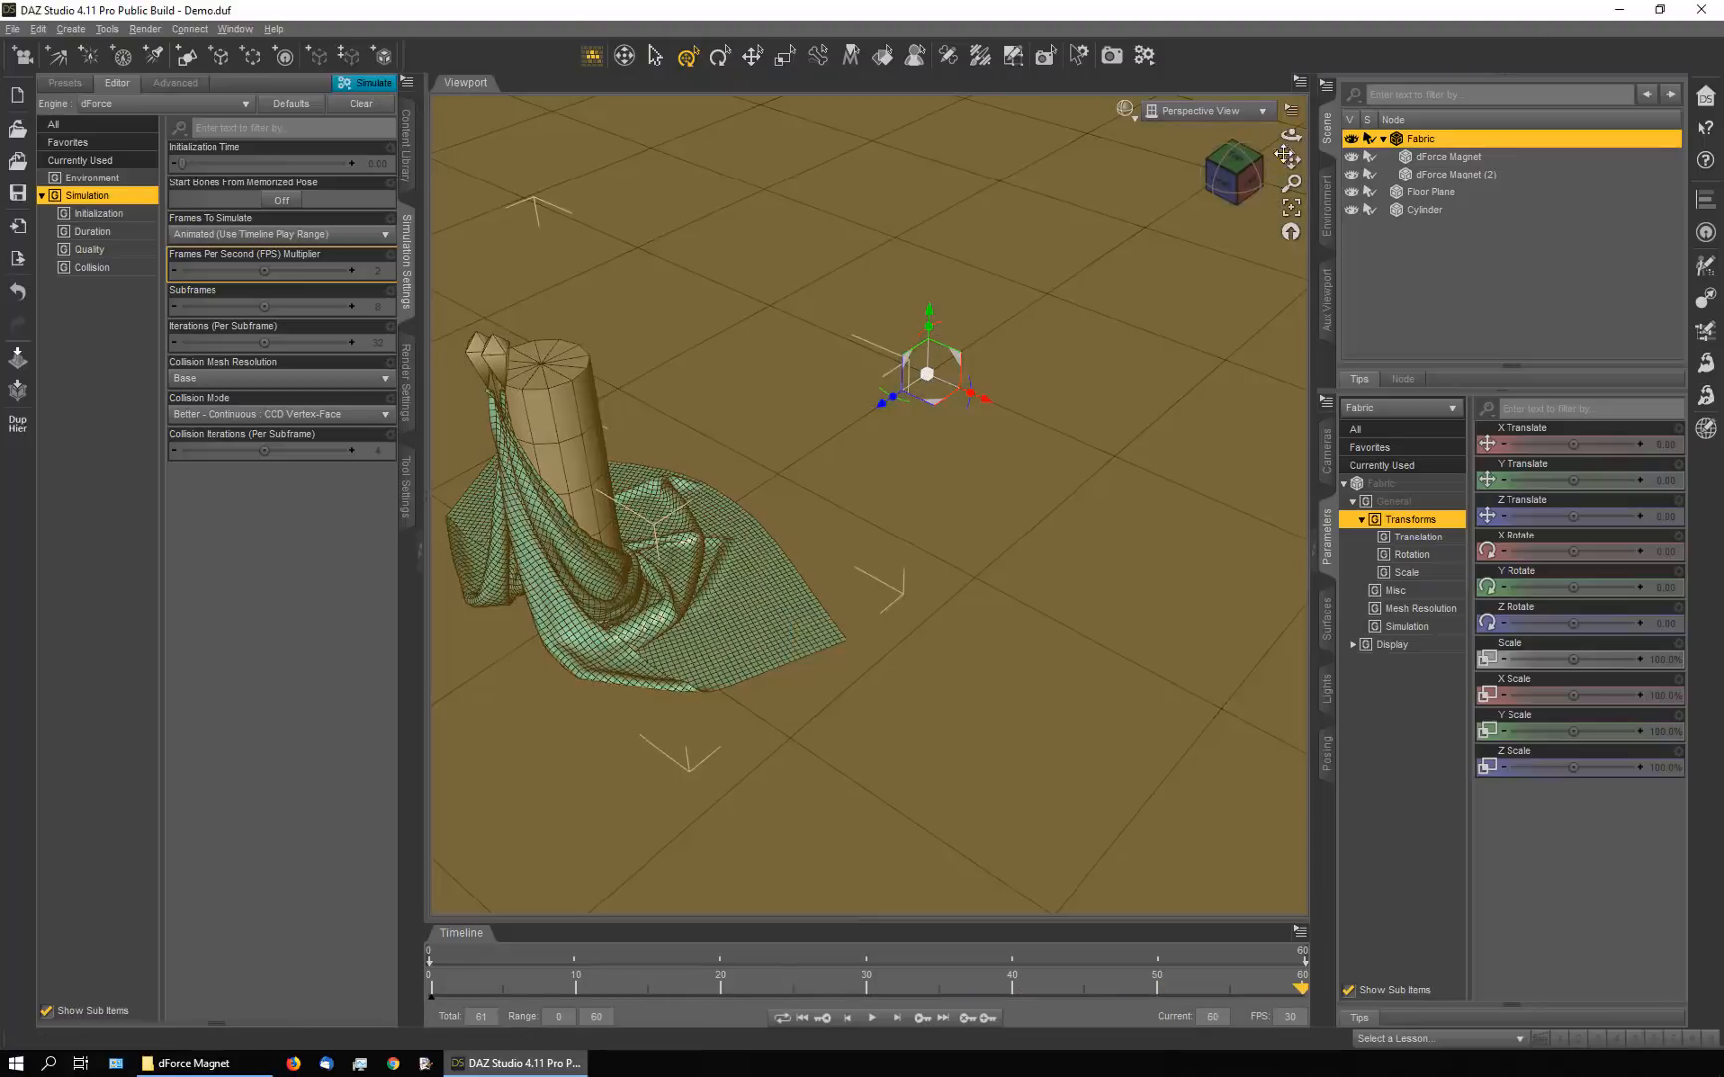
Examine the draped cloth around the cylinder, return to frame 0 and inspect the flat fabric's corners with the magnets
drag(1291, 158, 1427, 186)
drag(1291, 133, 1571, 115)
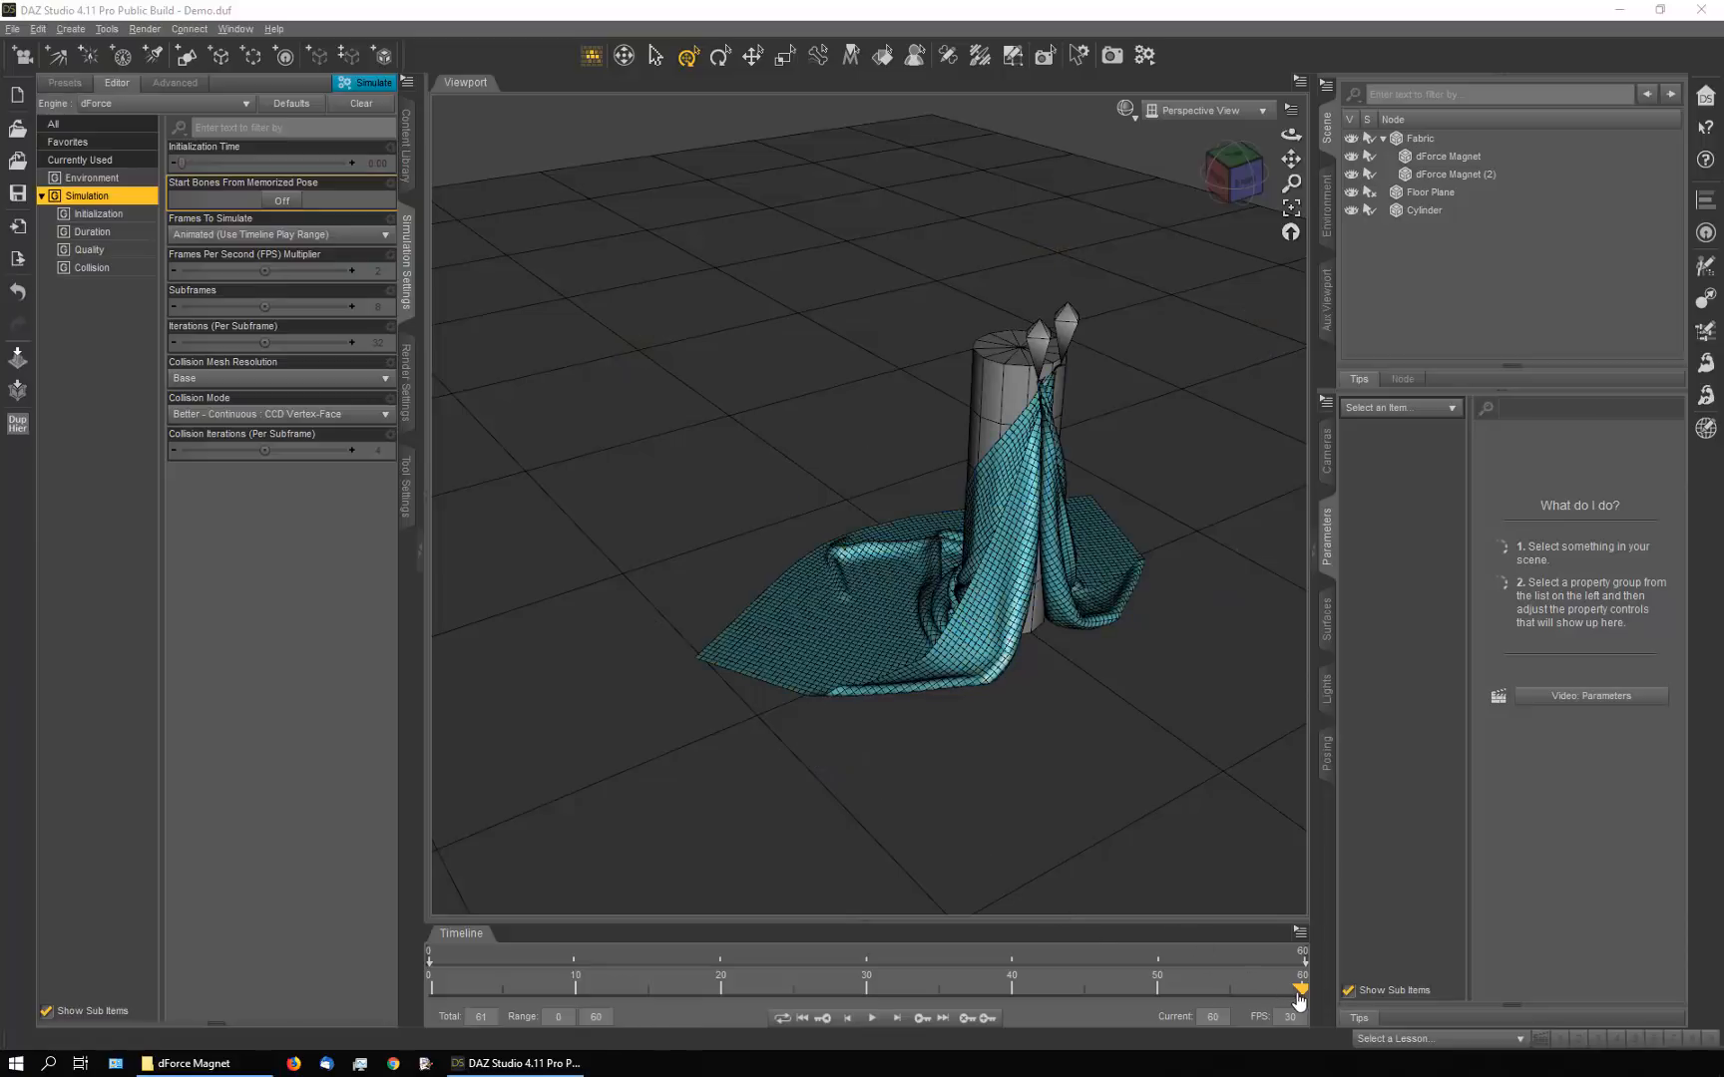
drag(1302, 998, 432, 989)
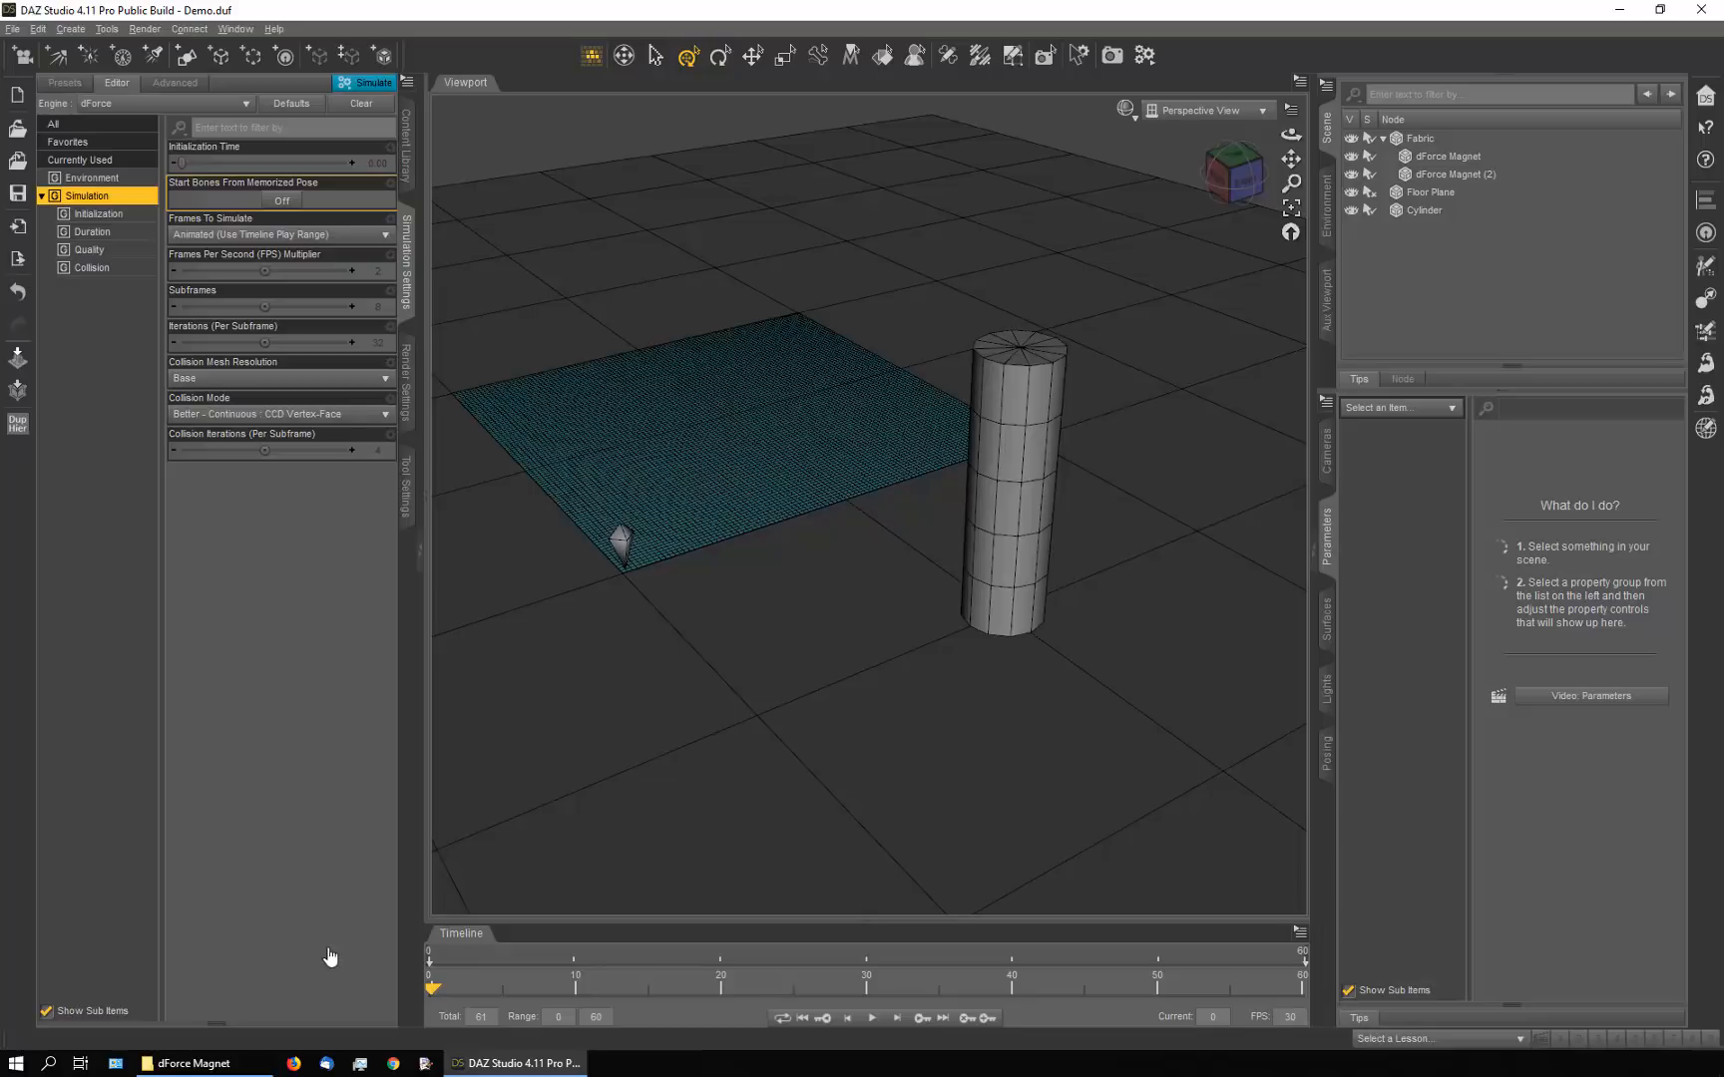
mouse_move(1291, 134)
mouse_down()
mouse_move(1329, 138)
mouse_move(1289, 161)
mouse_up()
click(856, 598)
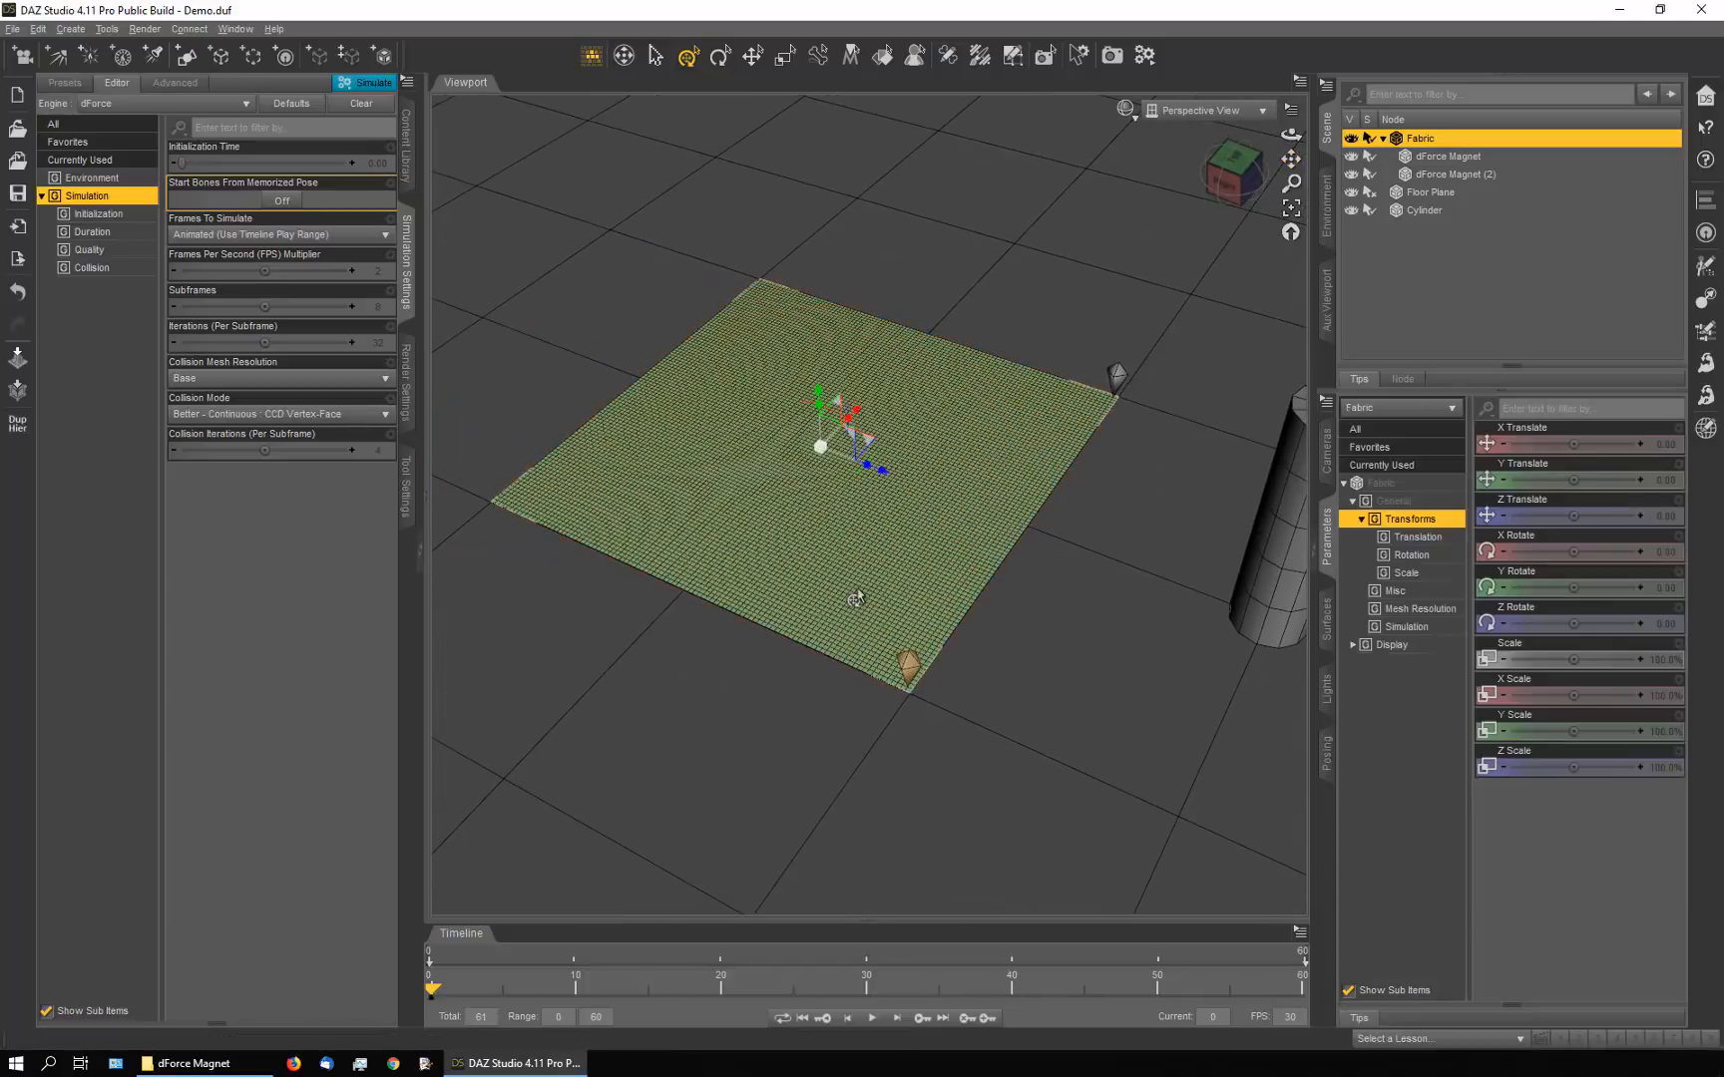
scroll(855, 596, up, 10)
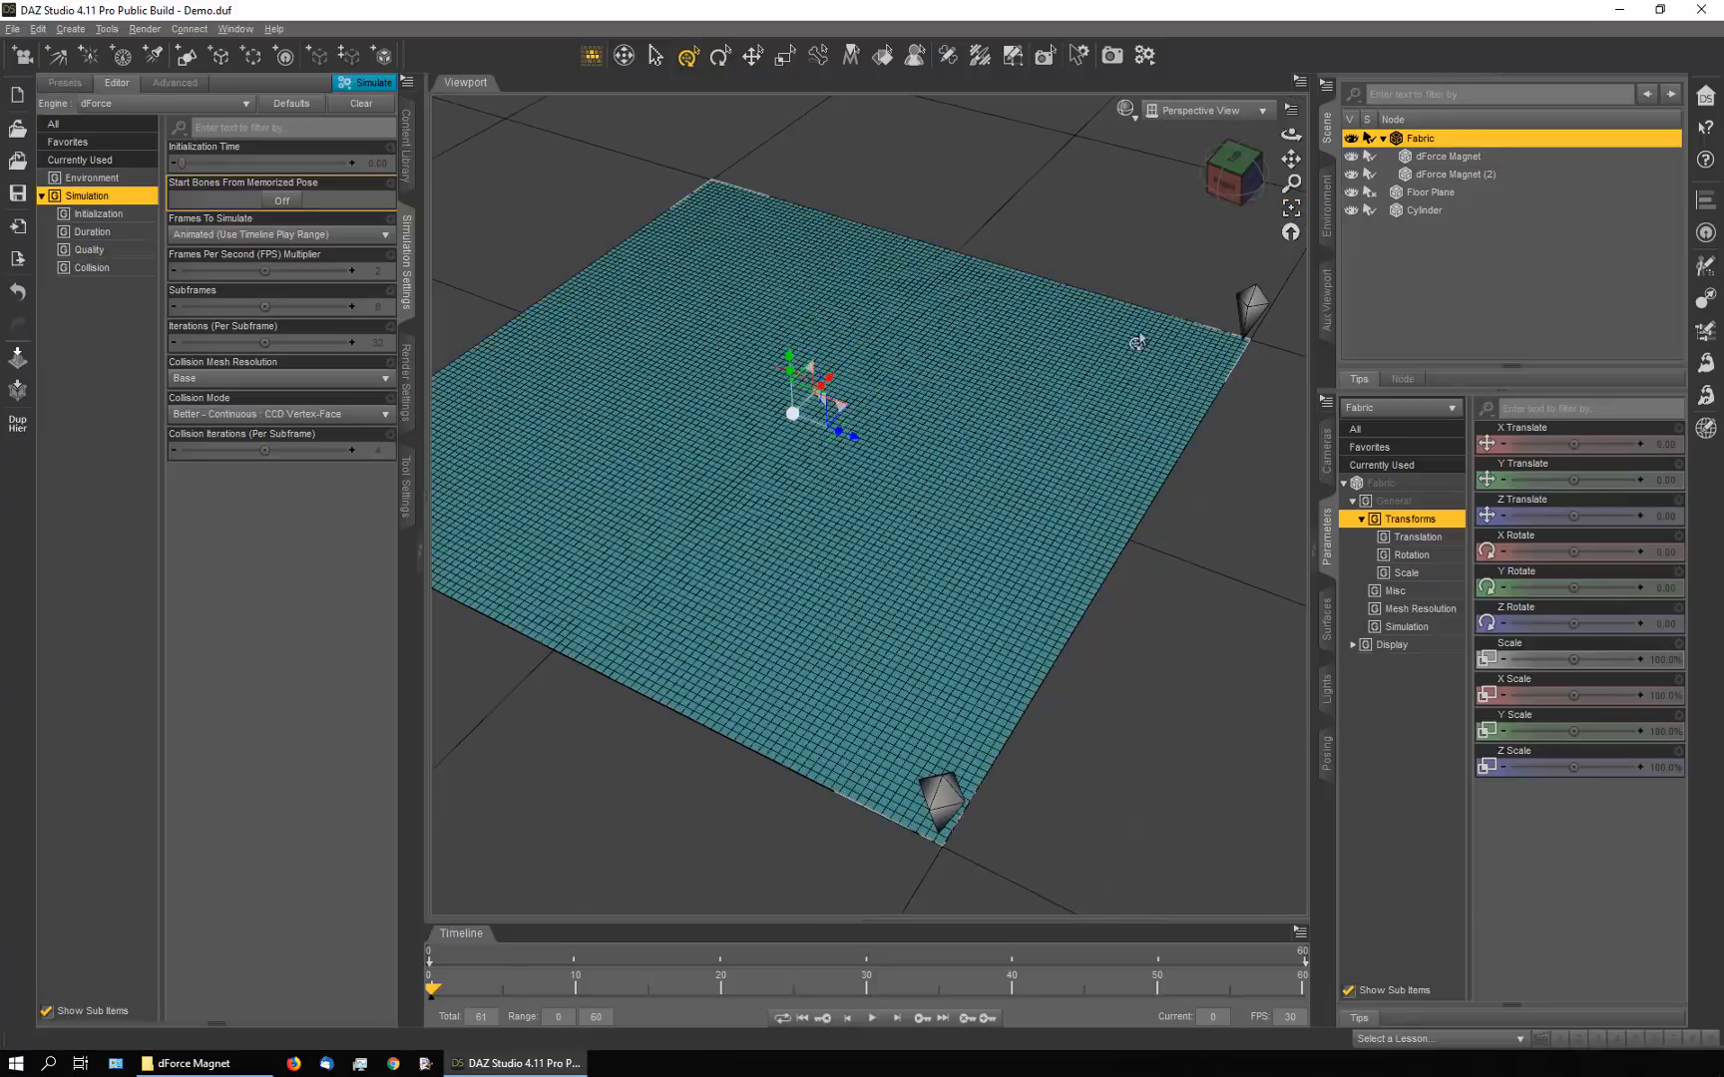
scroll(1104, 319, down, 7)
drag(1291, 159, 1212, 165)
Scrub the timeline to frame 60 and examine the folds of the simulated fabric up close
drag(434, 999, 1344, 1002)
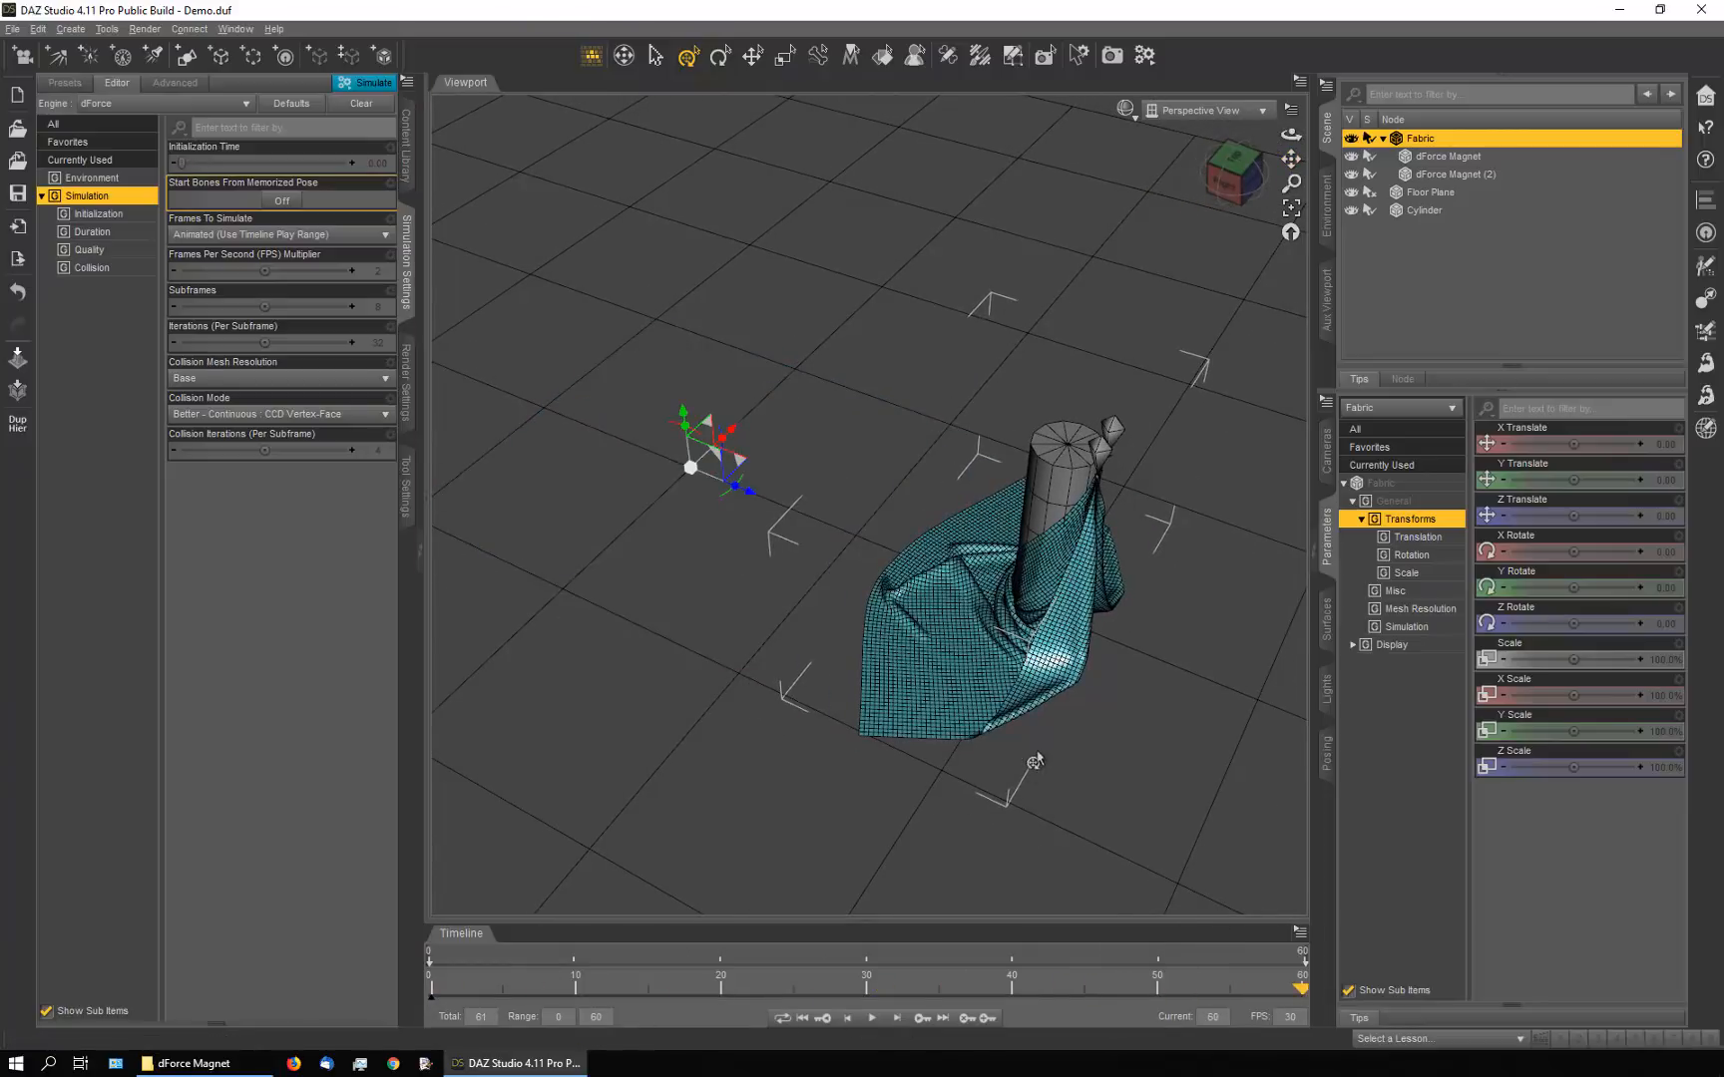
scroll(1049, 698, up, 5)
drag(1291, 159, 1226, 82)
scroll(1122, 424, up, 5)
drag(1290, 134, 1259, 115)
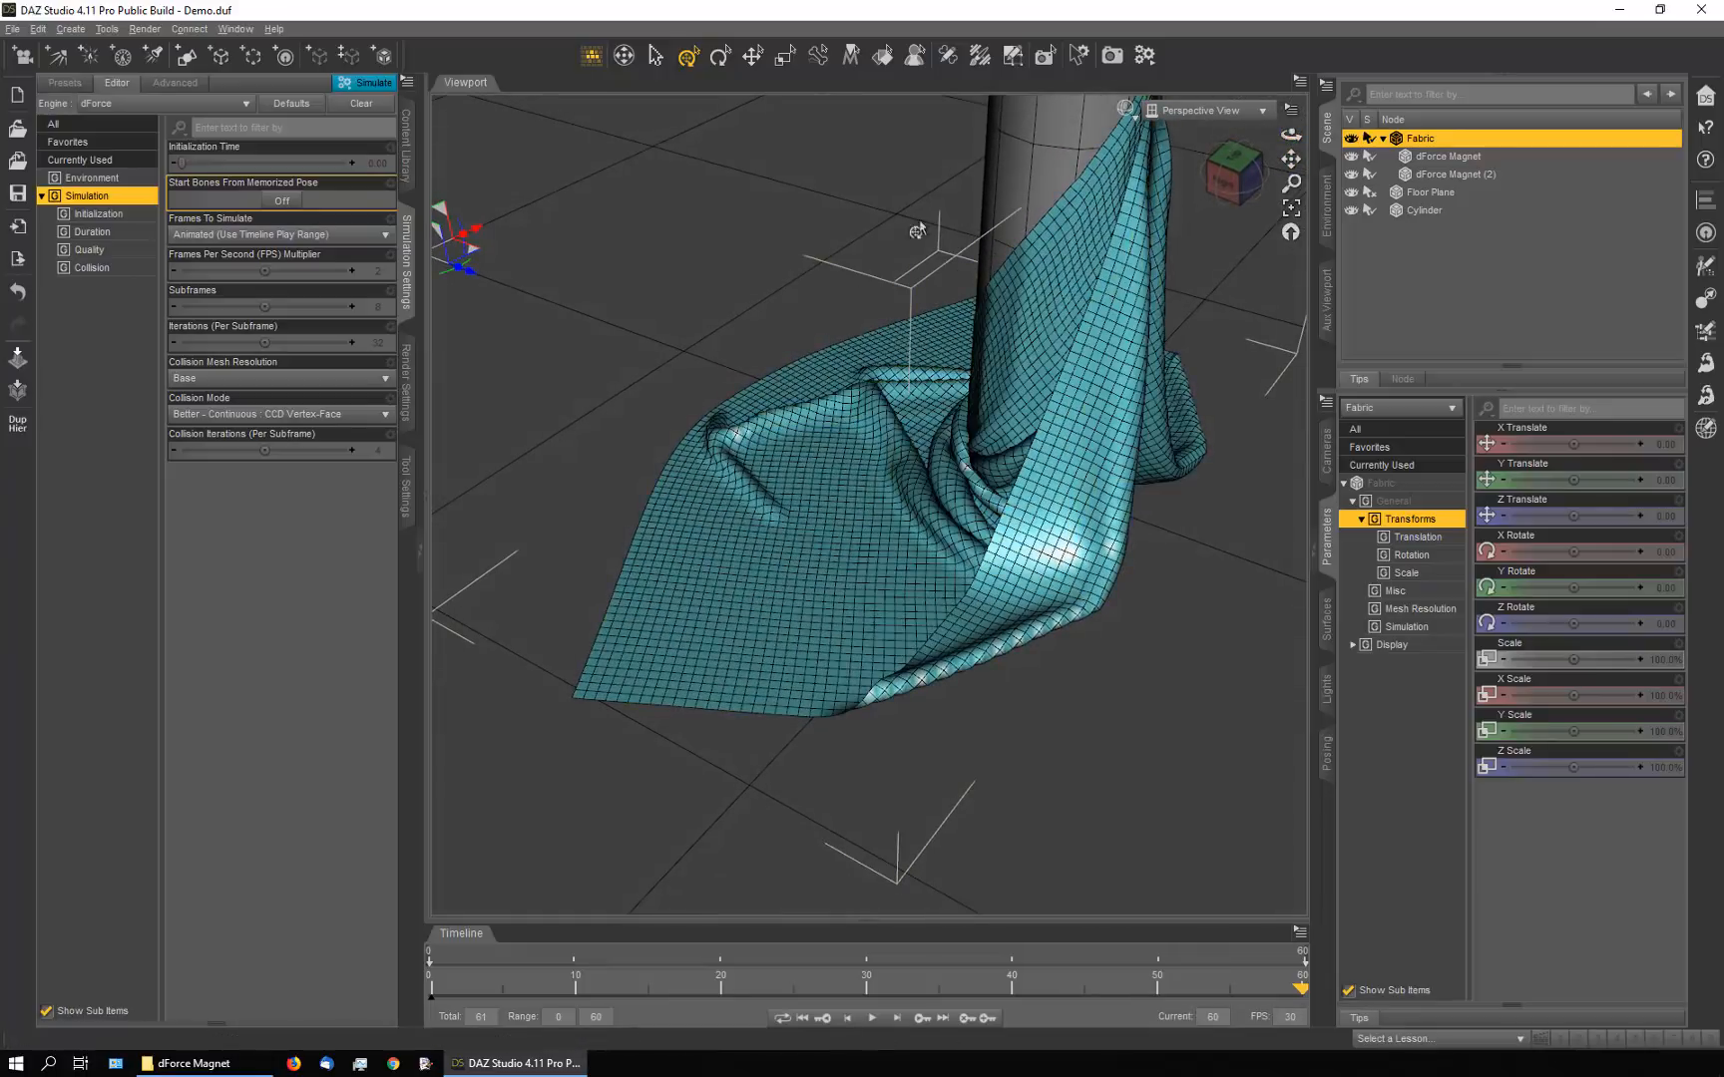
At frame 0, pick a vertex near a free corner of the fabric and attach a third dForce Magnet with default adjustments
click(1013, 57)
drag(1300, 997, 375, 938)
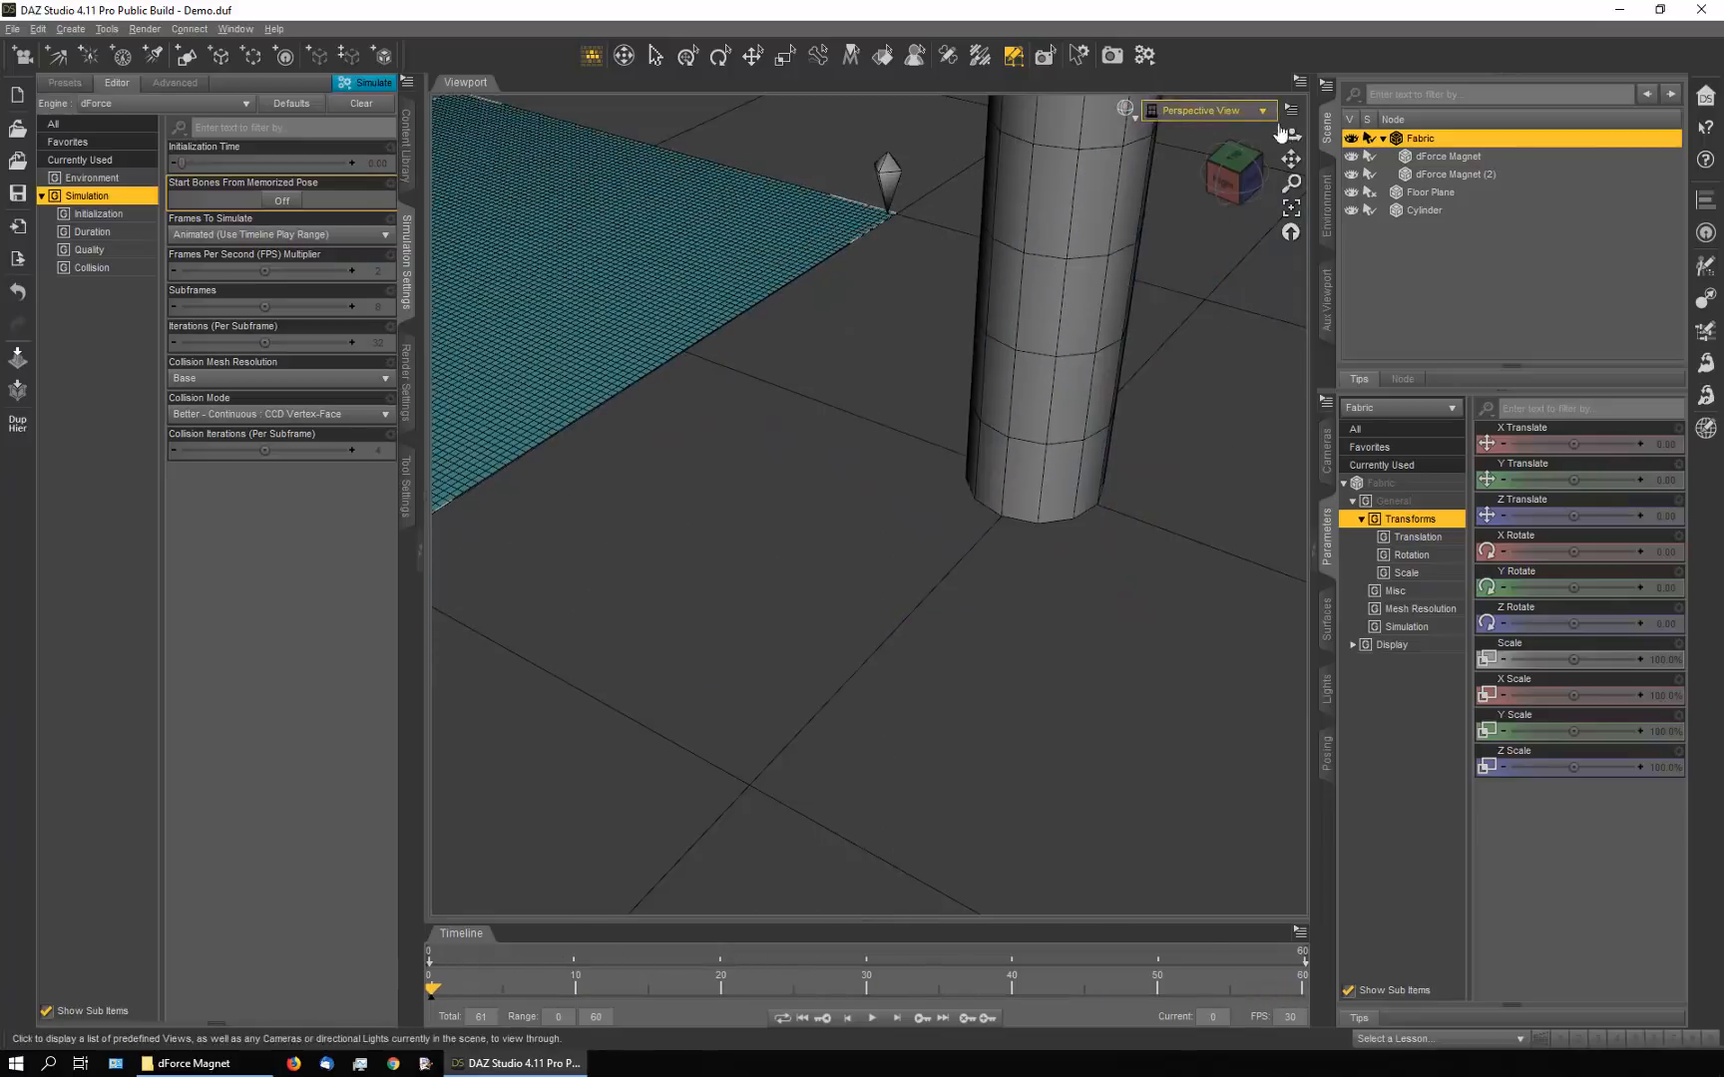
drag(1290, 159, 1641, 295)
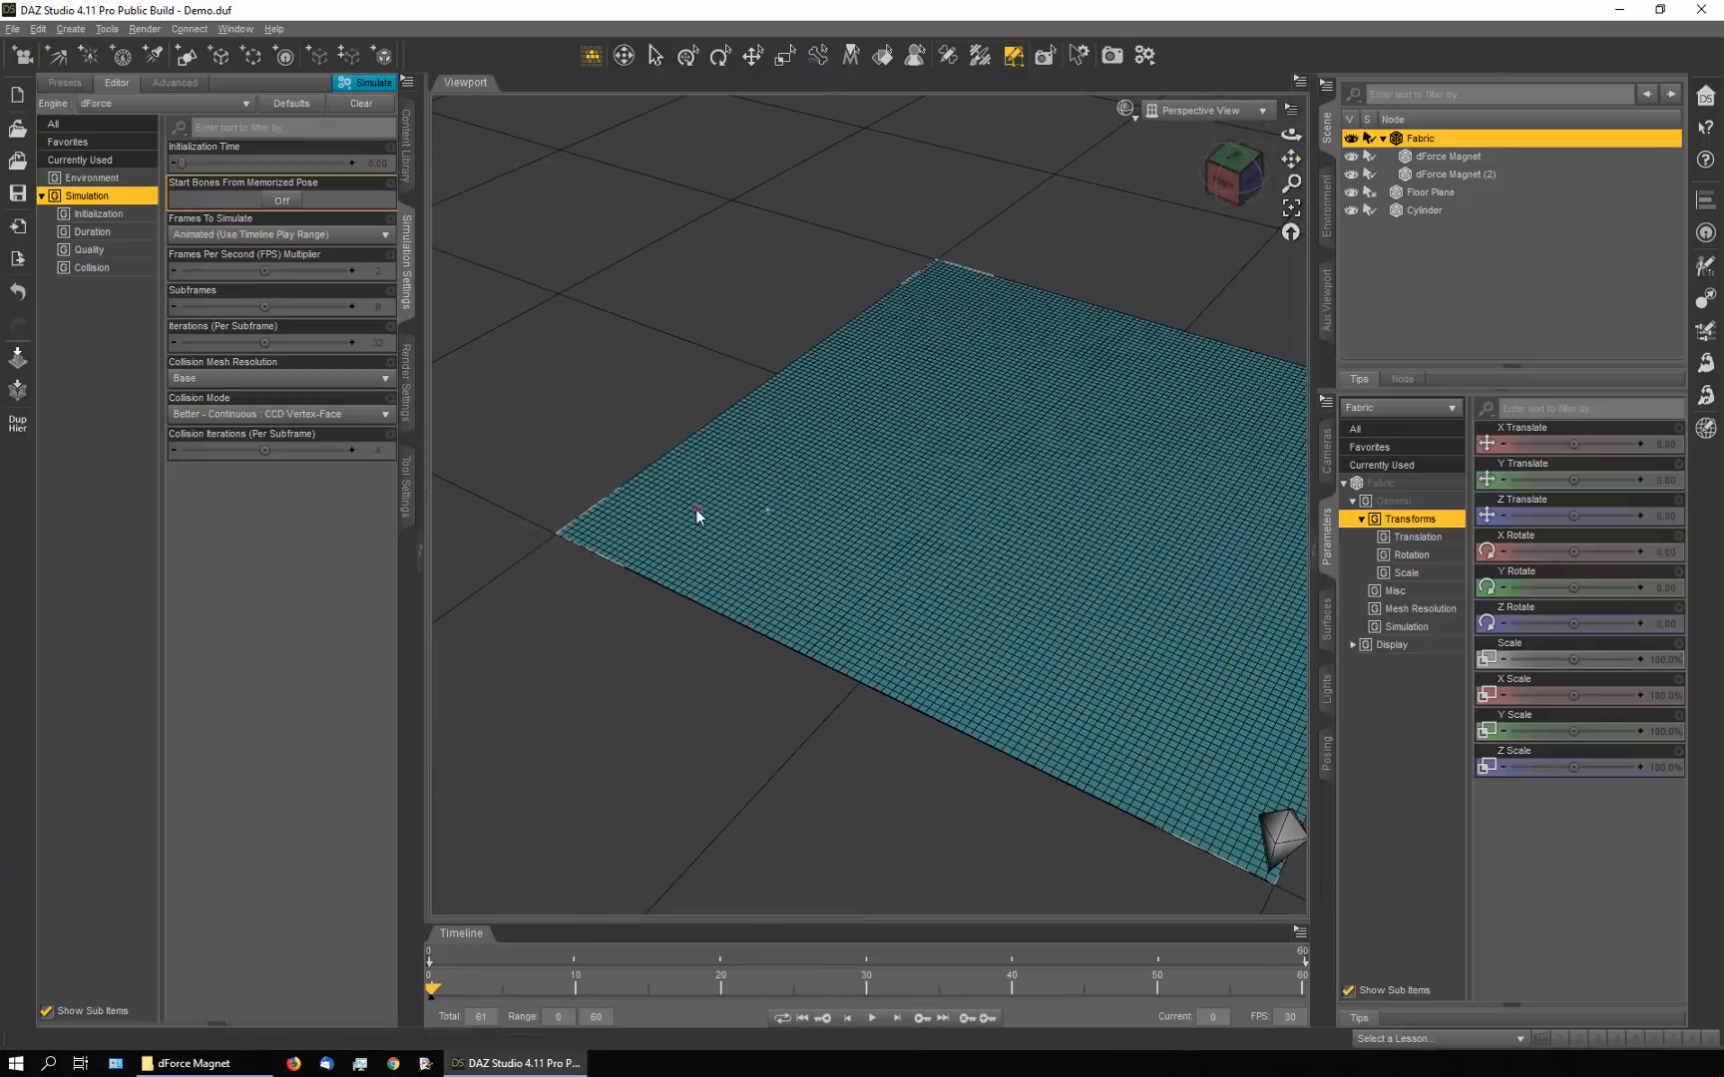
scroll(700, 504, up, 5)
click(406, 139)
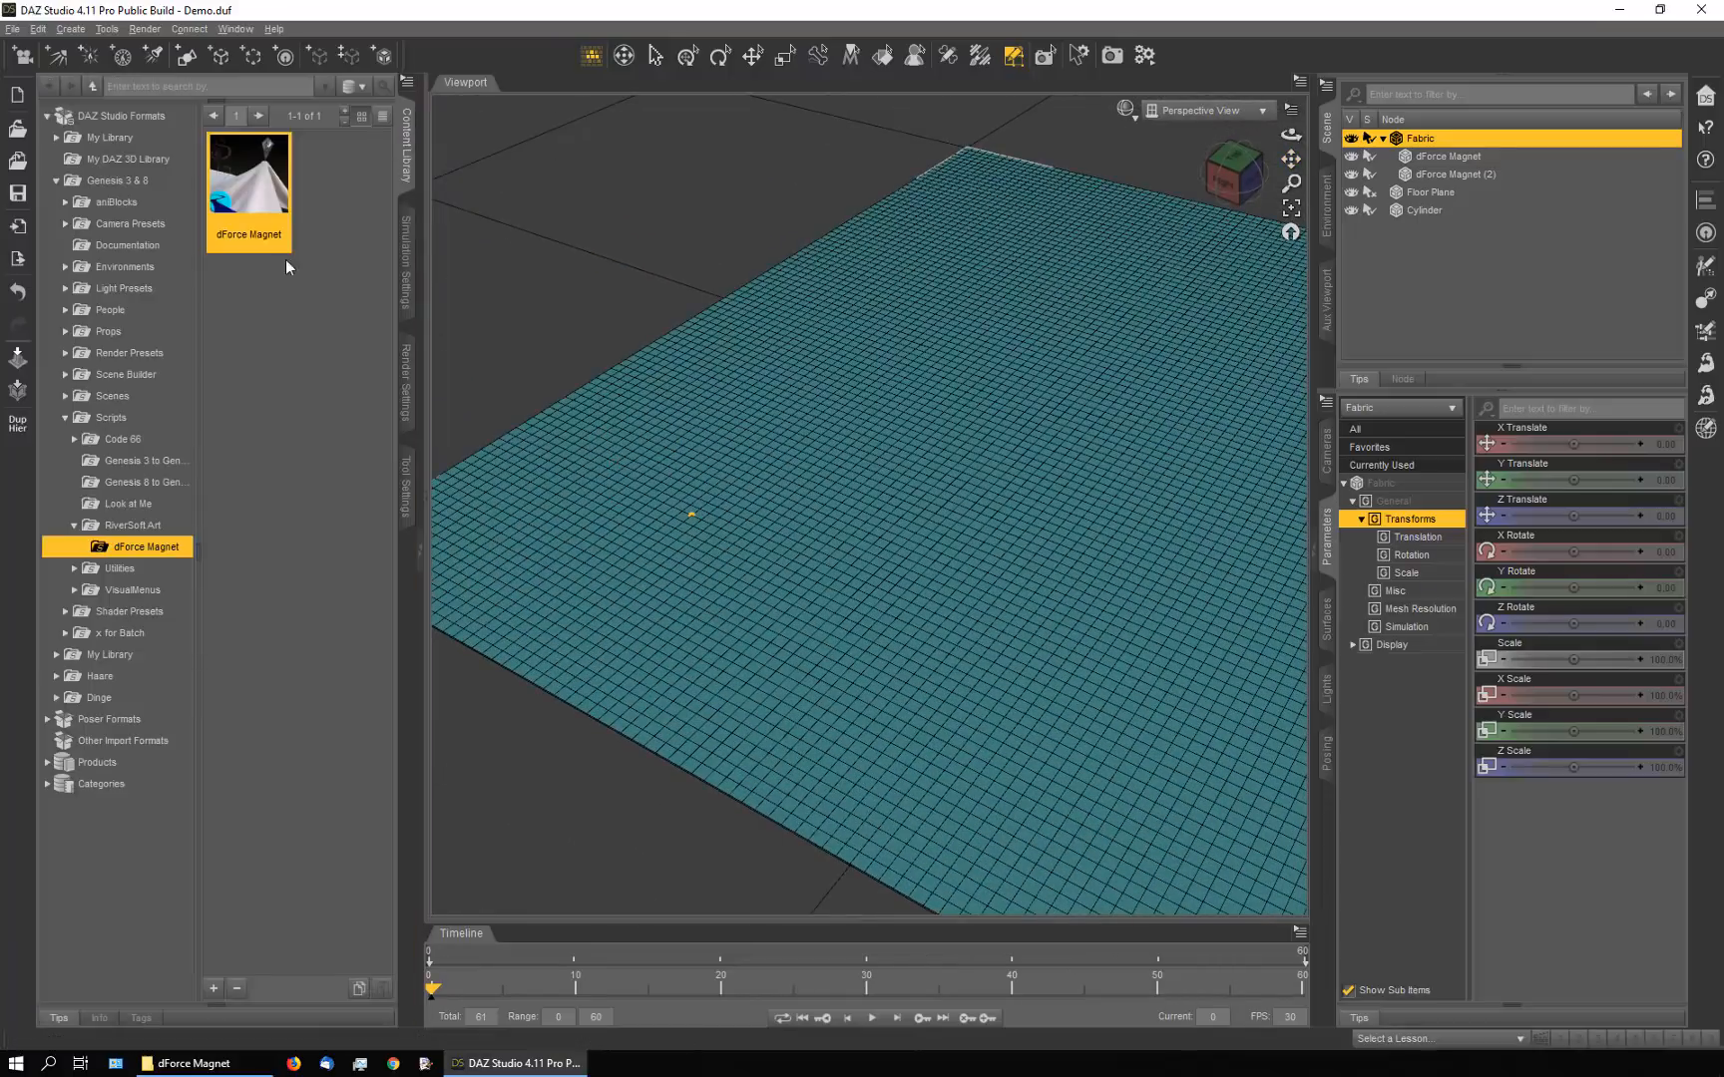
double_click(235, 182)
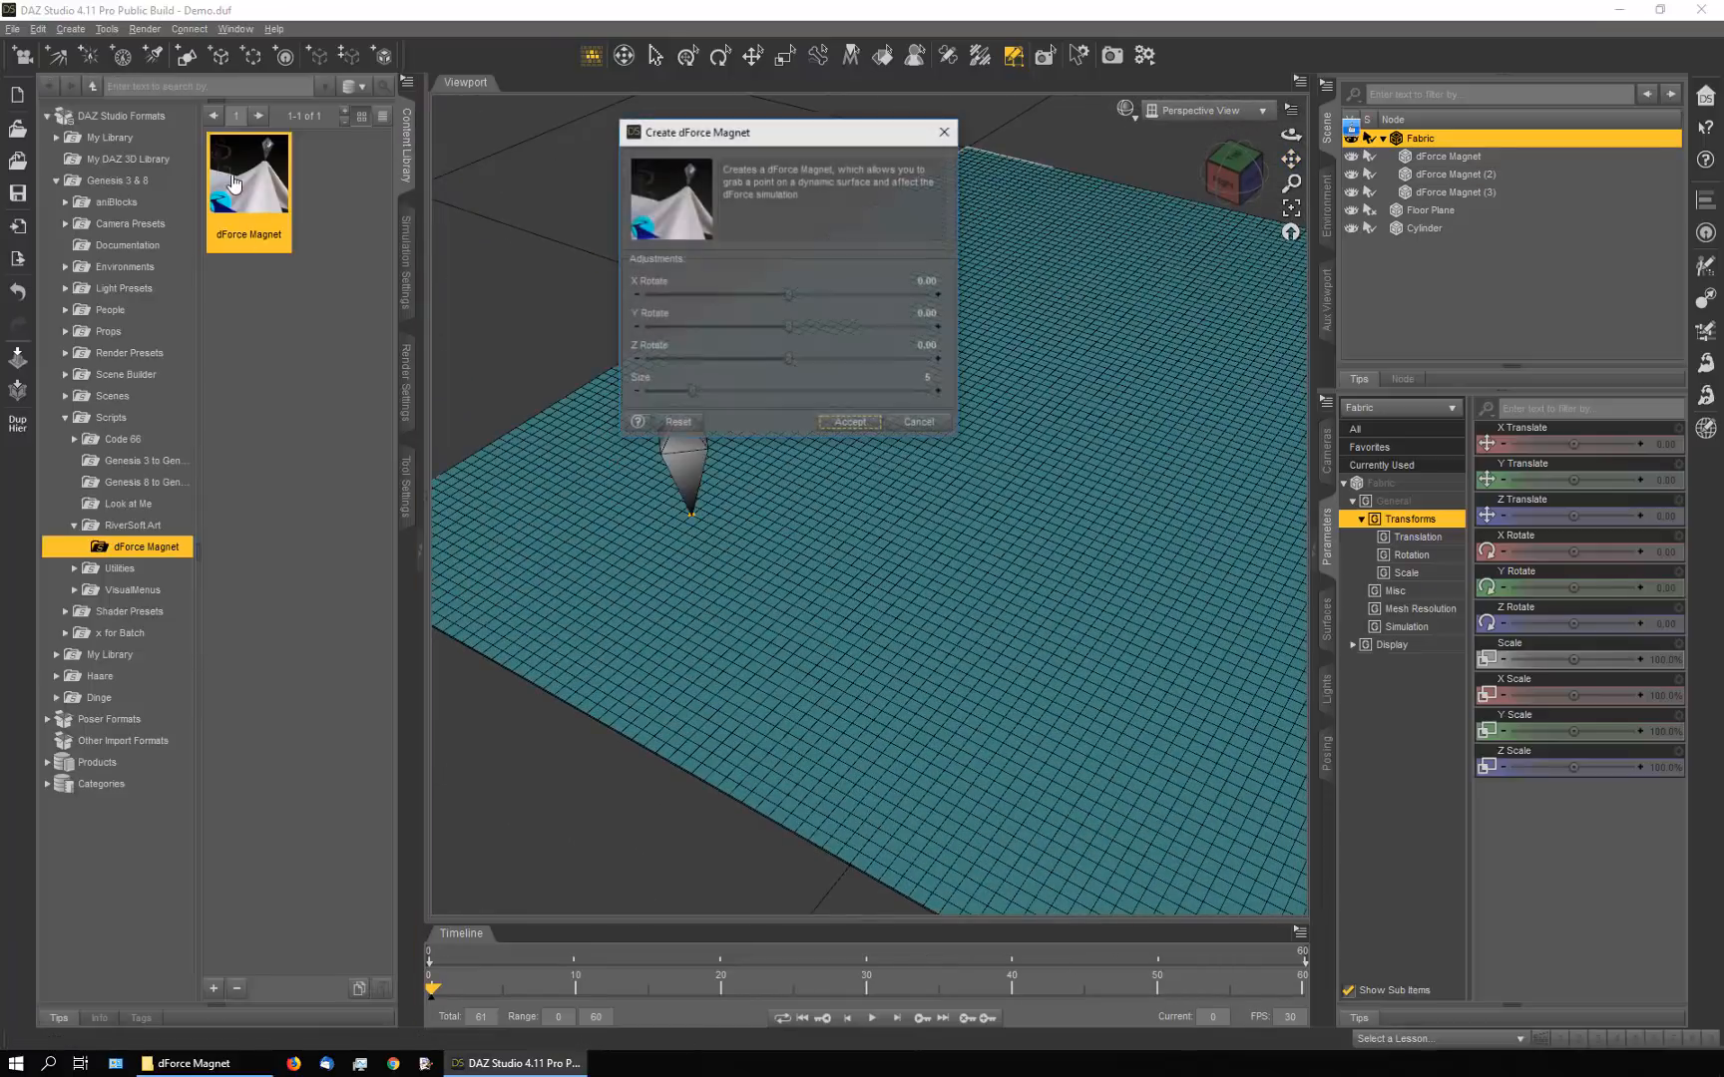
click(847, 427)
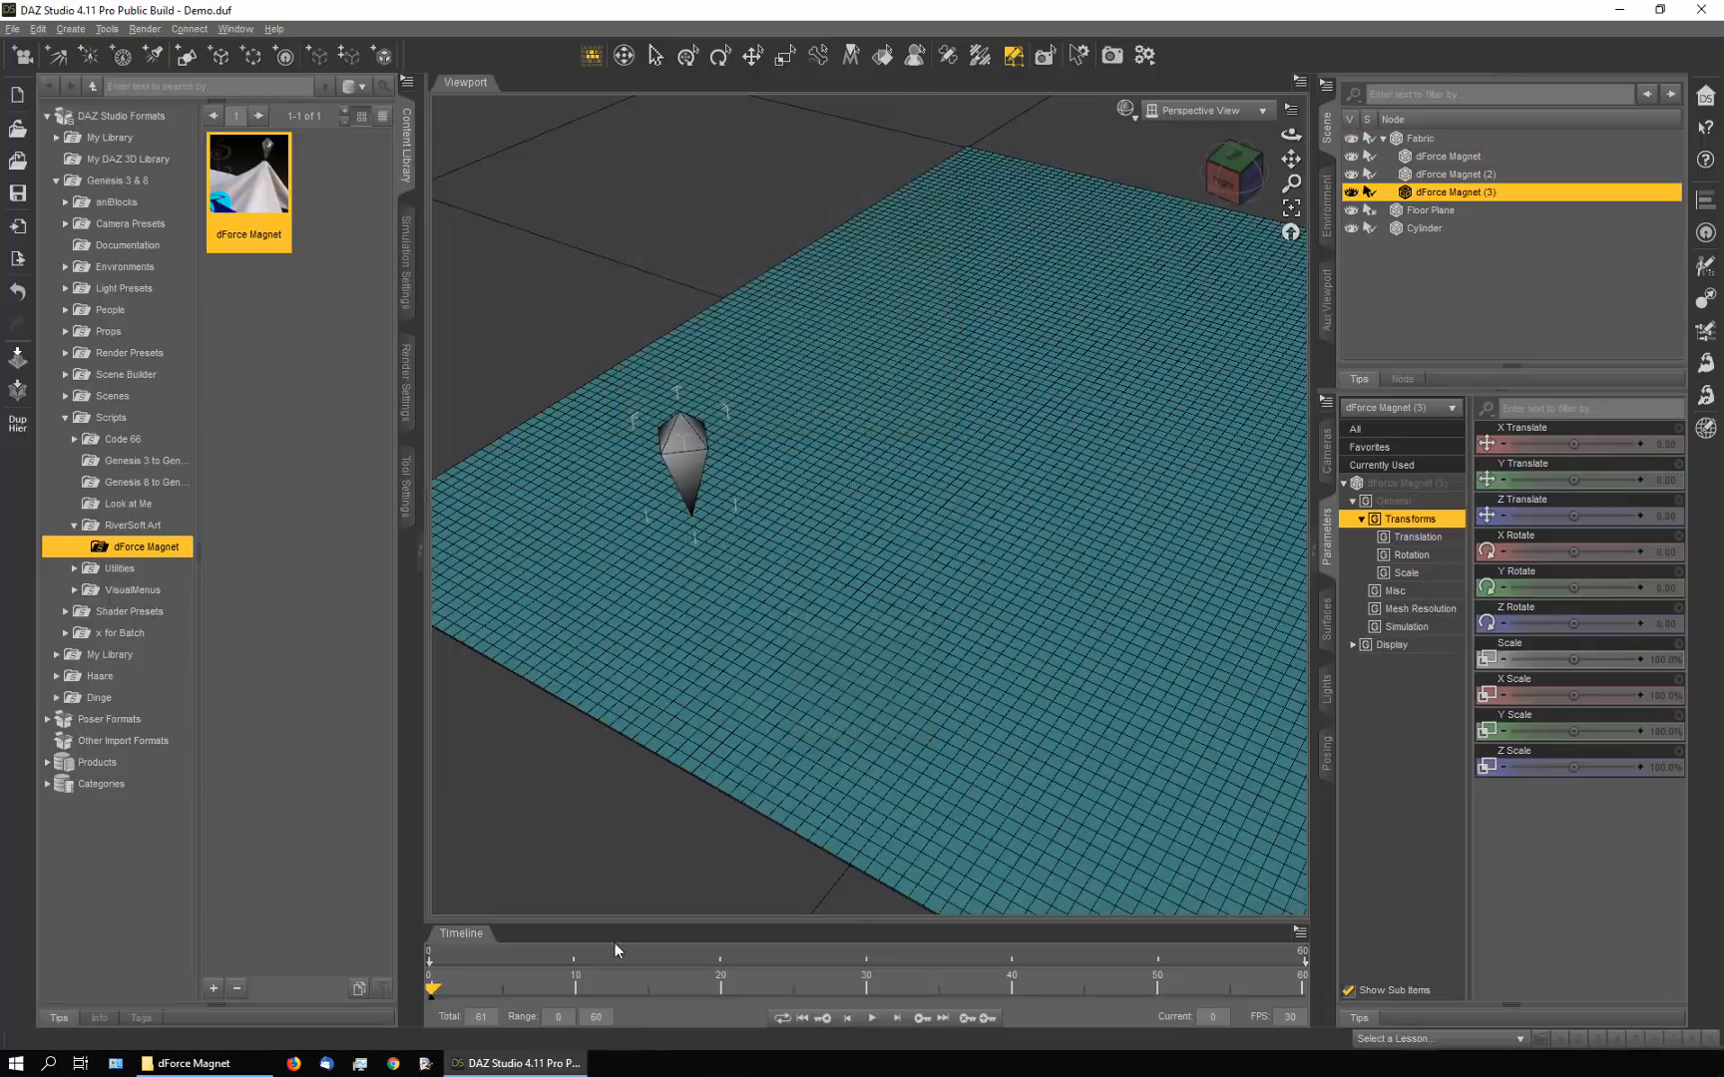
Compare the third dForce Magnet's position with the draped cloth at frame 30, returning the timeline to frame 0
drag(432, 991, 869, 1007)
scroll(991, 650, down, 5)
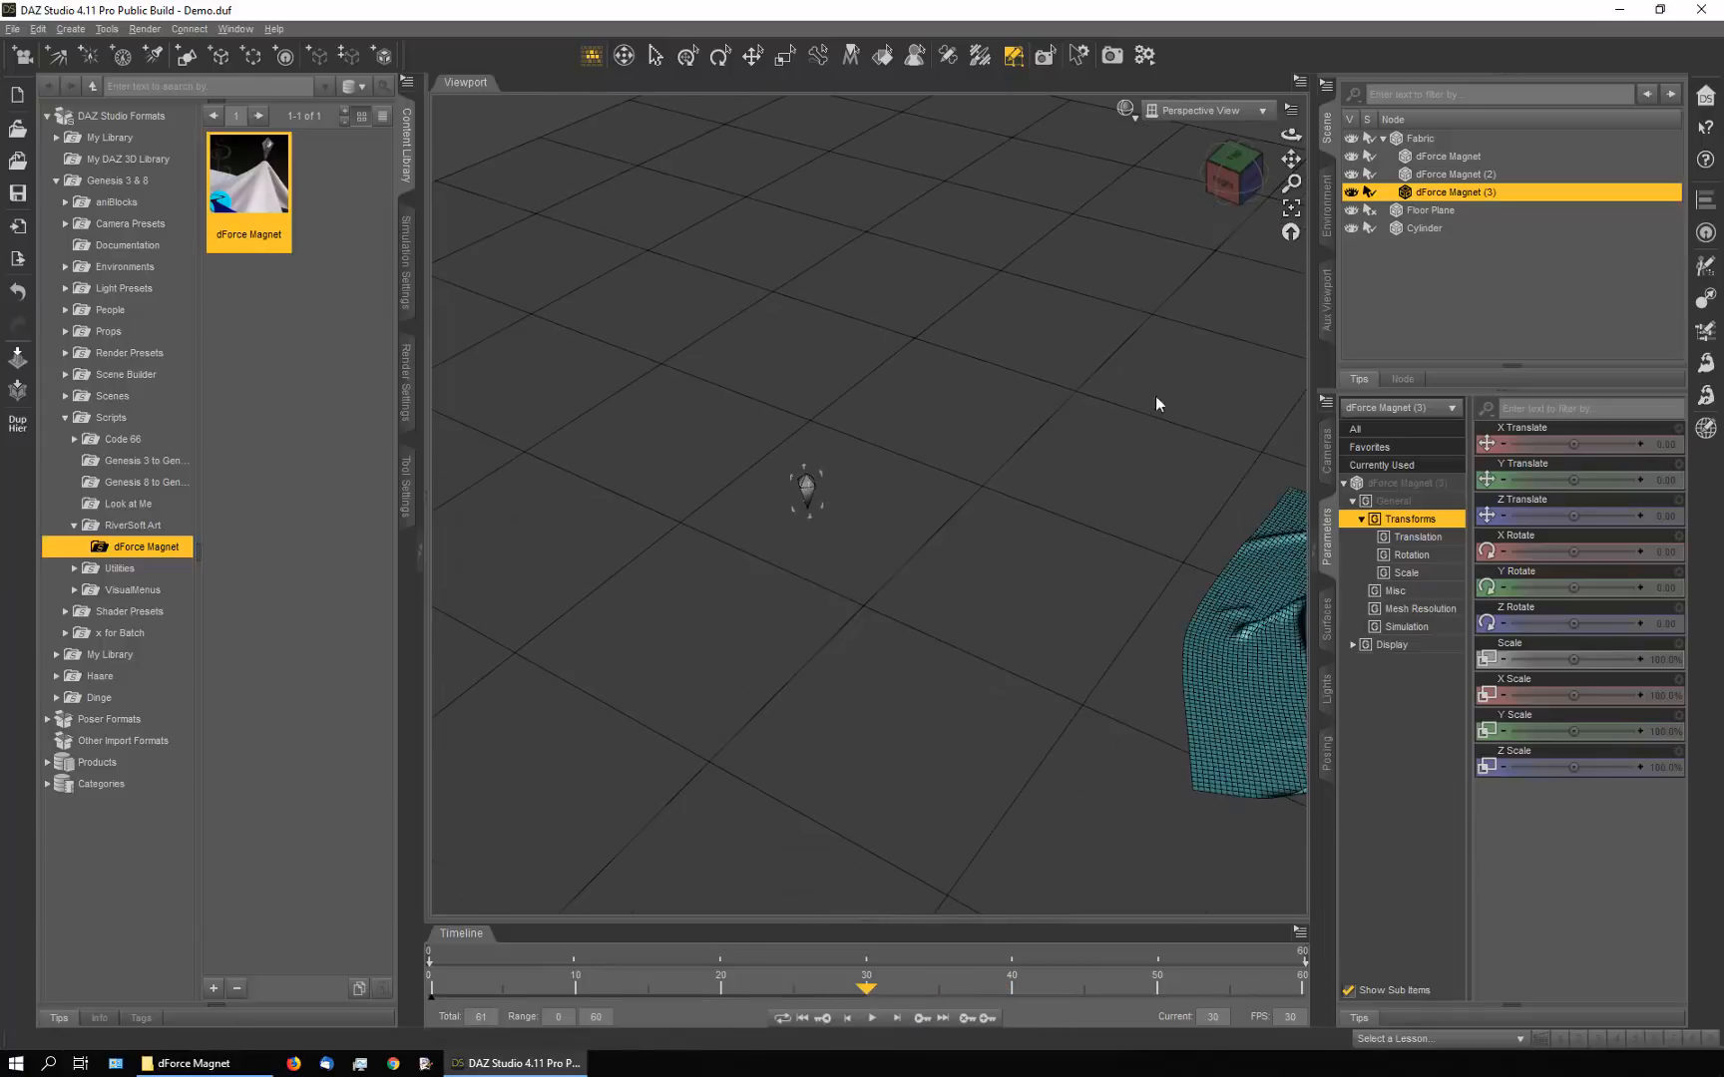
drag(1291, 159, 1092, 159)
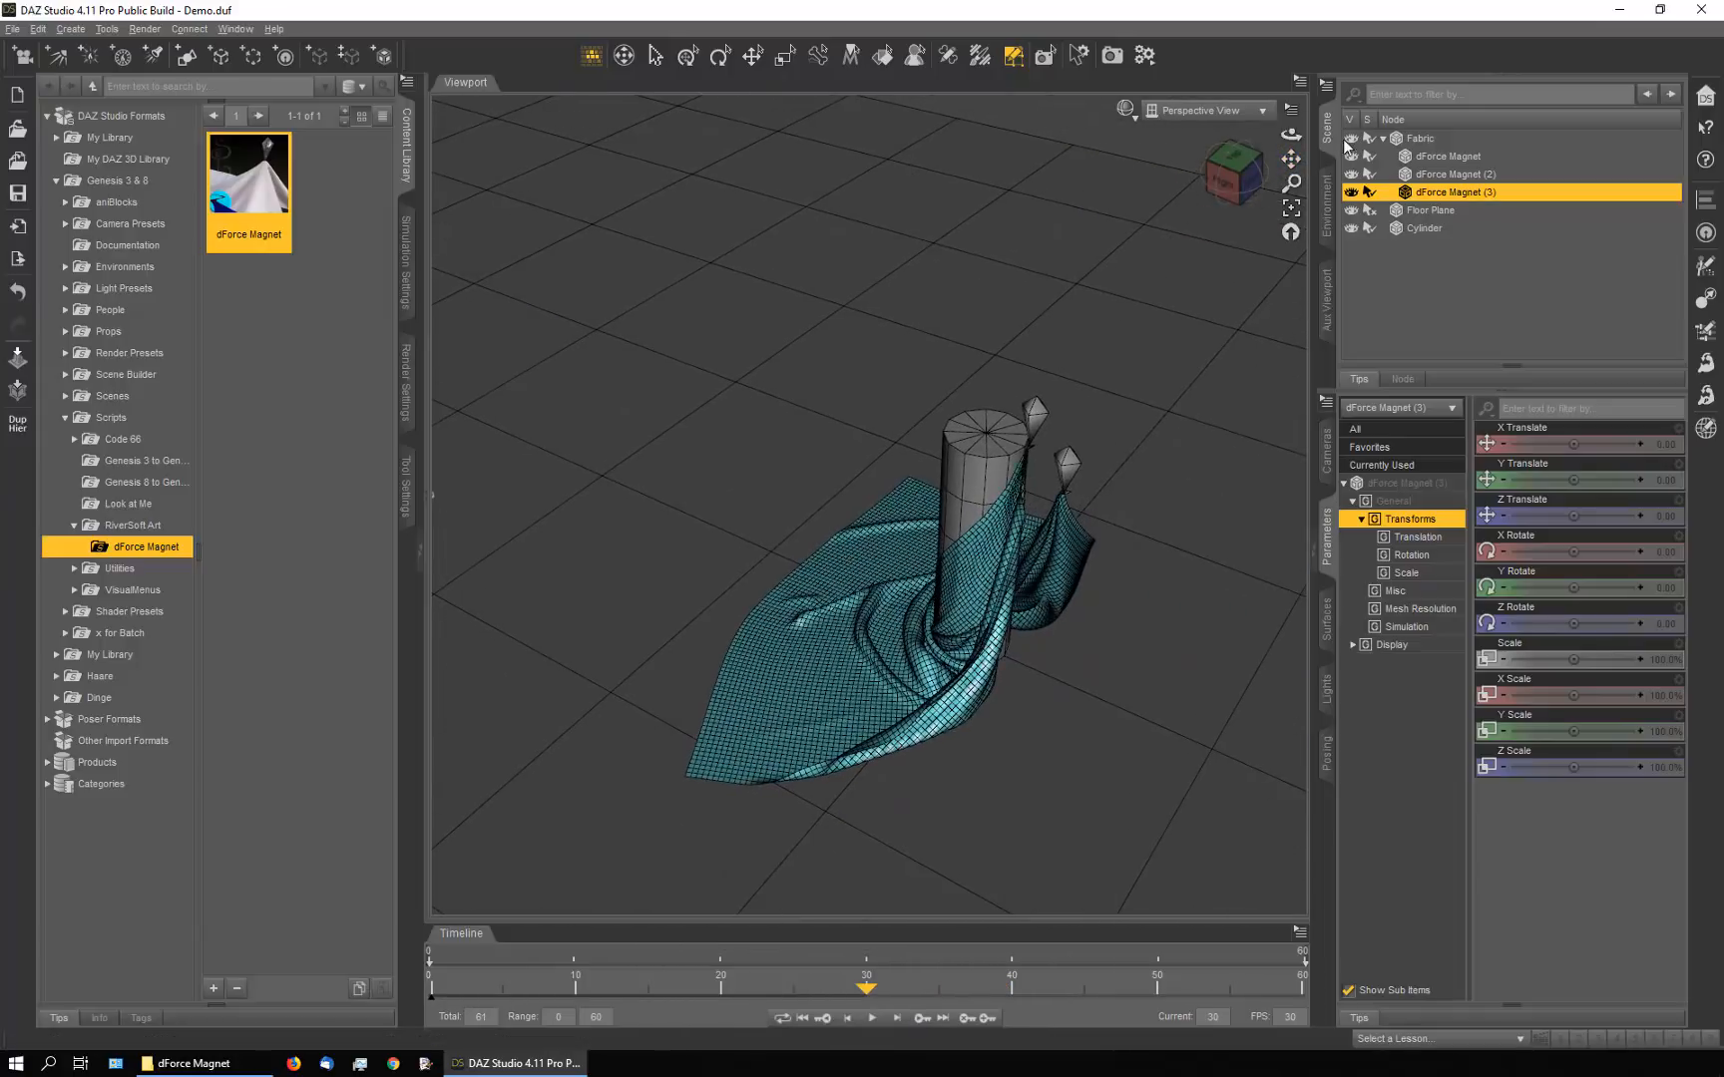
drag(1290, 134, 1177, 127)
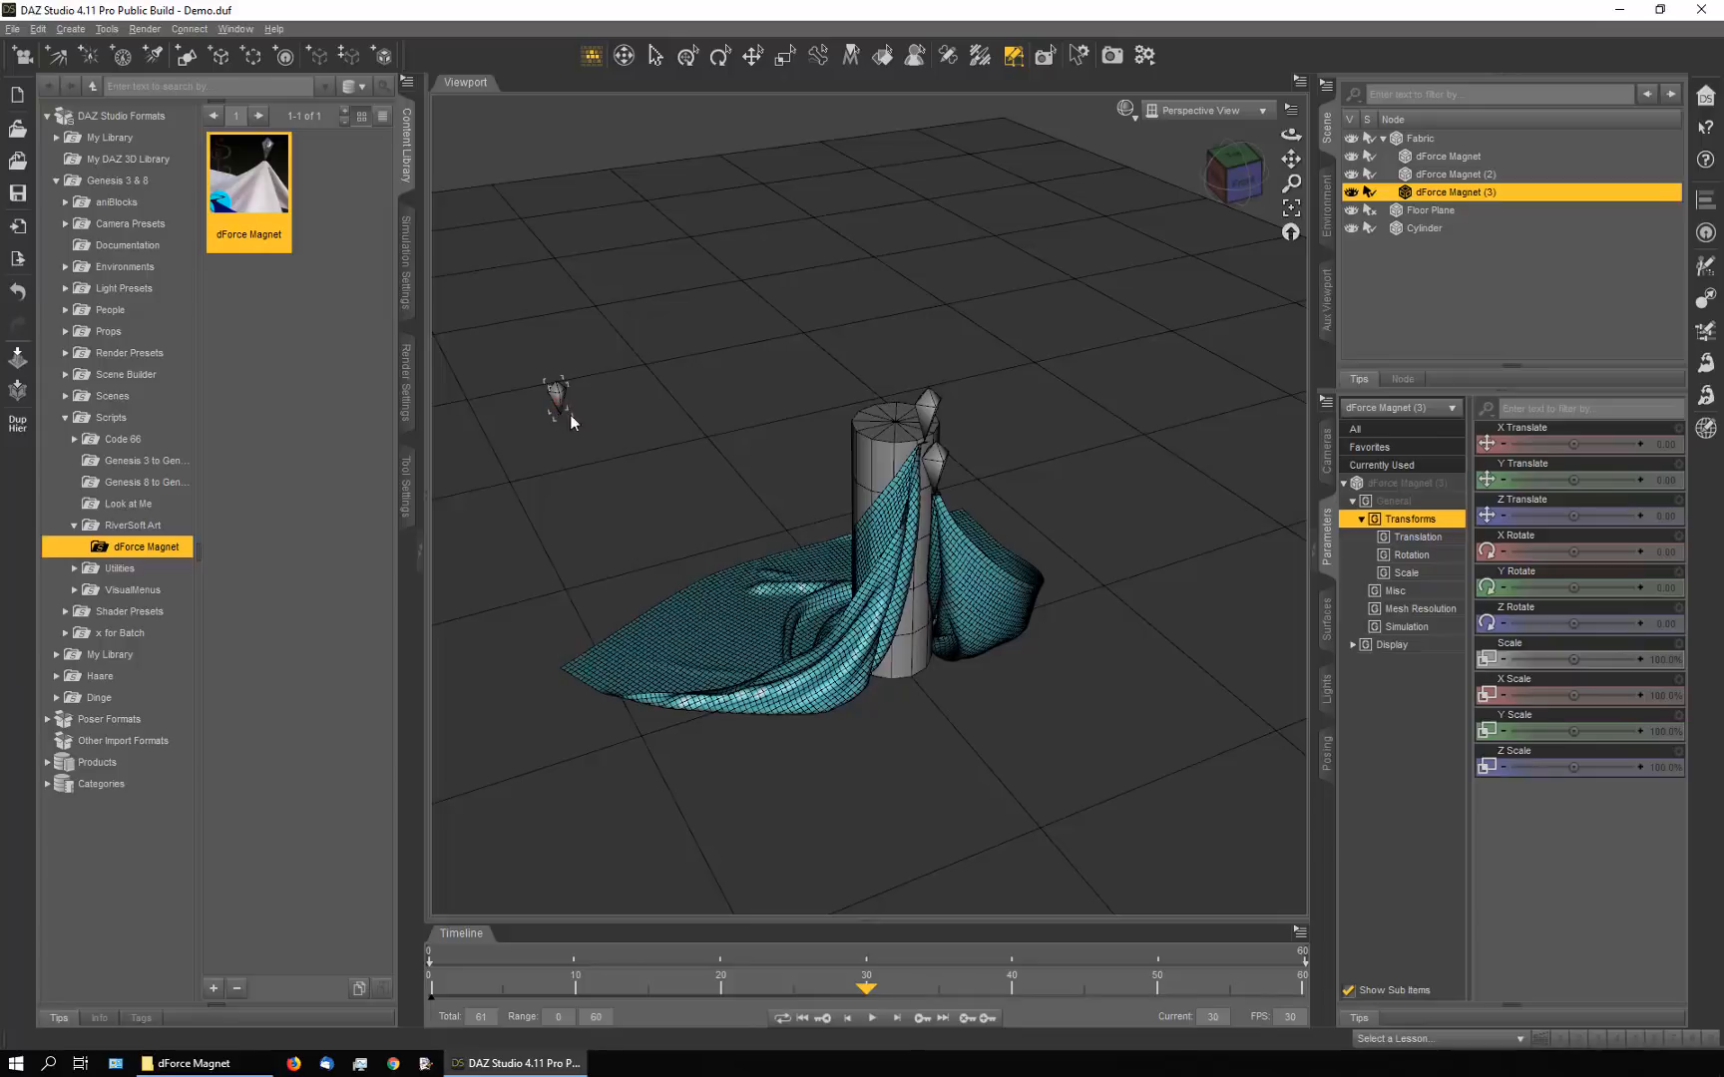
mouse_move(868, 993)
mouse_down()
mouse_move(512, 992)
mouse_move(404, 964)
mouse_move(864, 1015)
mouse_up()
drag(864, 995, 427, 992)
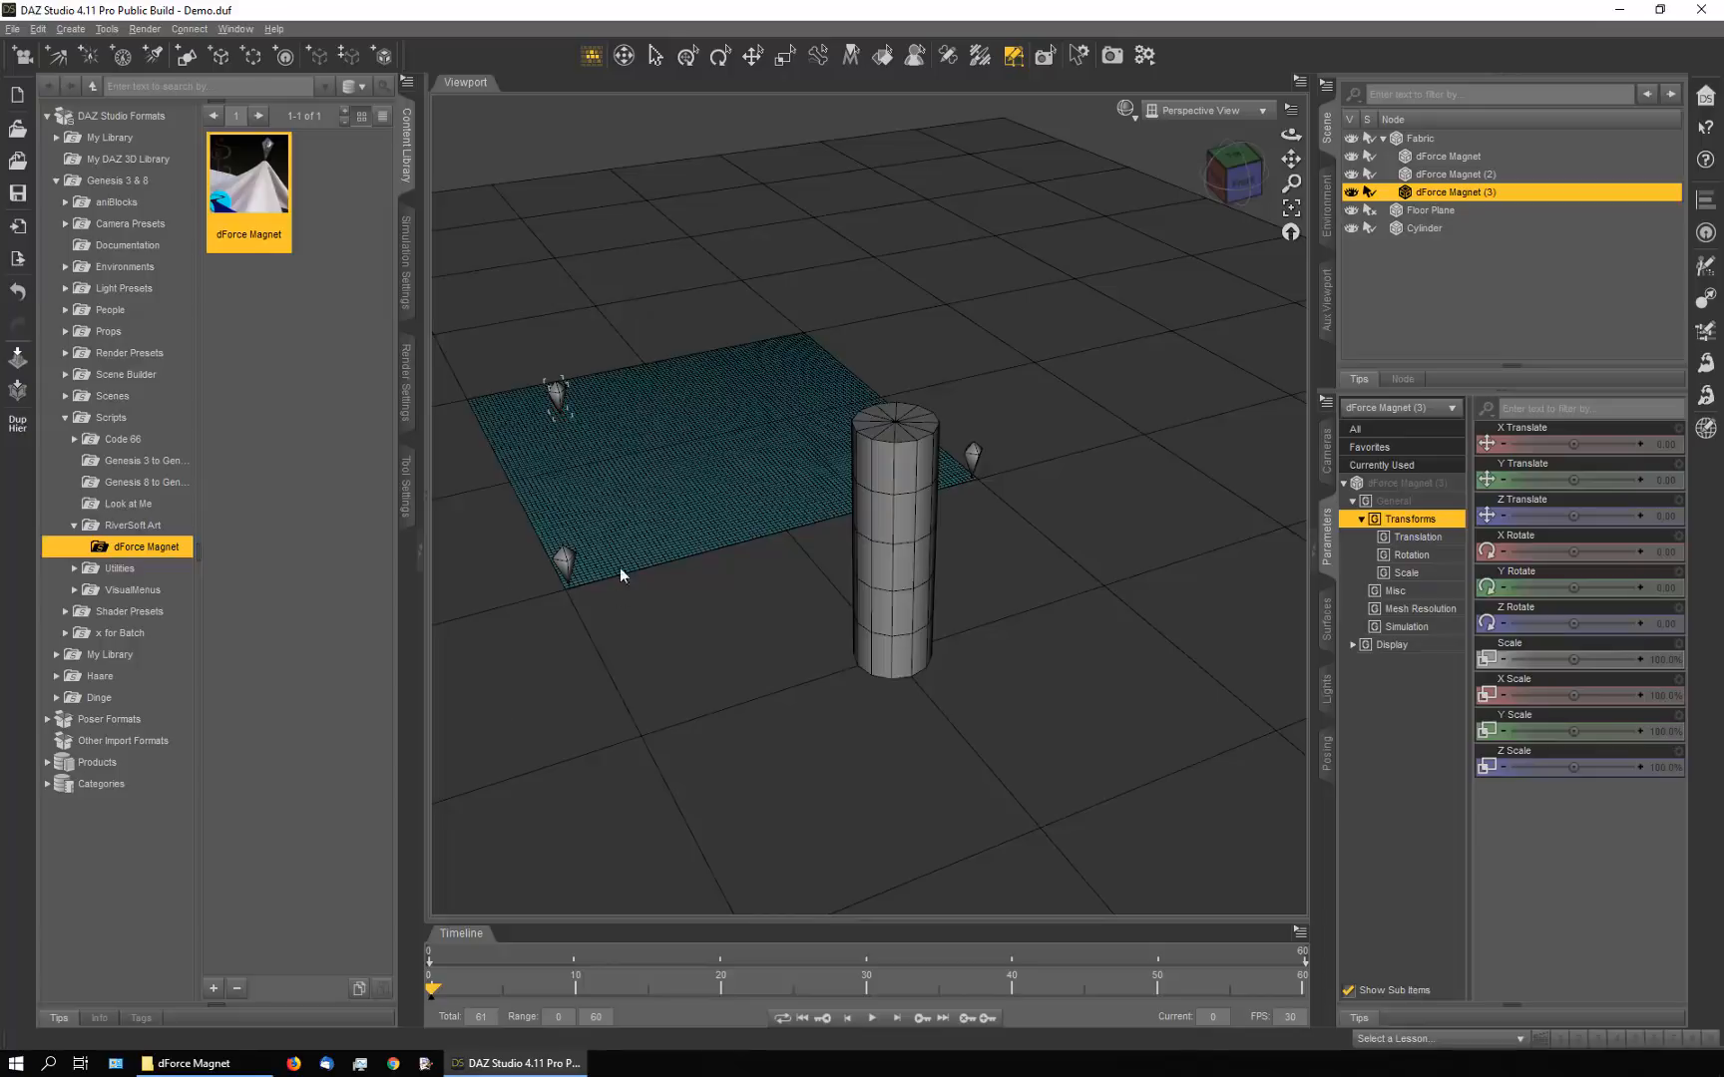
Animate the third dForce Magnet toward the cylinder by moving it horizontally at frames 10, 20 and 30
drag(436, 996, 572, 1000)
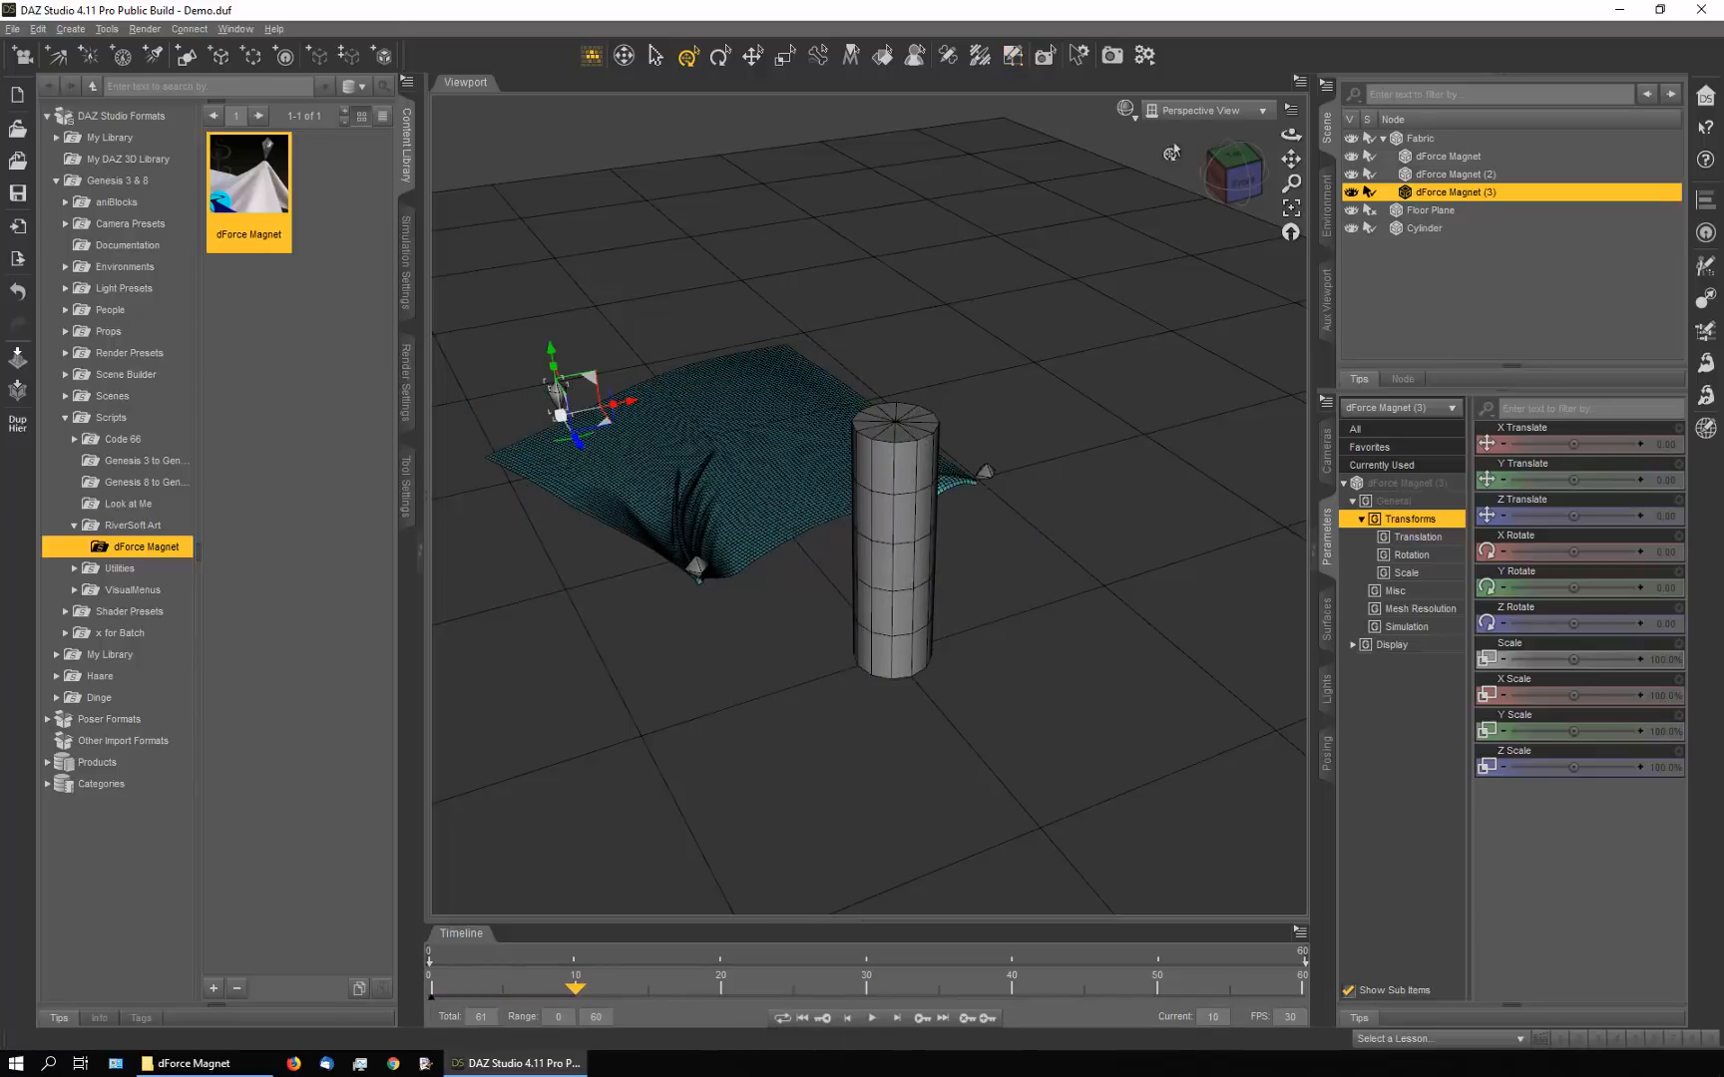
drag(1291, 133, 1290, 199)
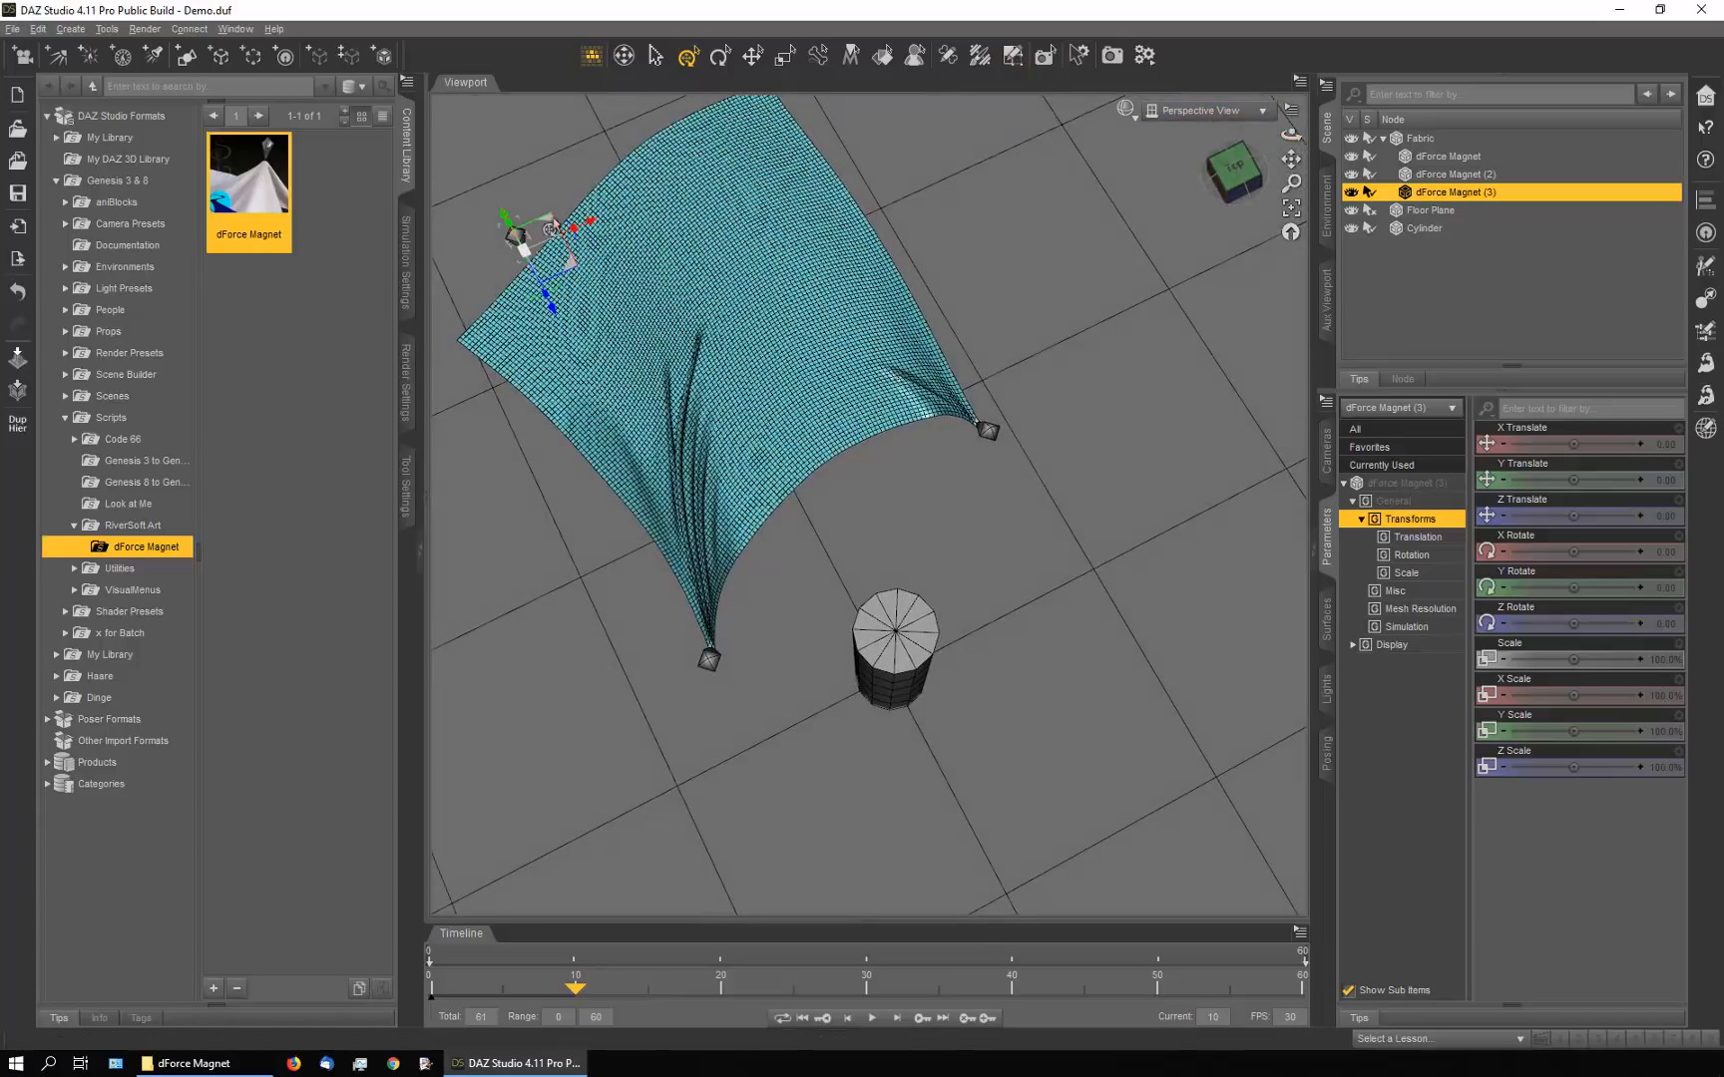
click(689, 60)
drag(571, 281, 607, 367)
drag(576, 994, 714, 1007)
drag(608, 372, 698, 604)
drag(728, 995, 865, 995)
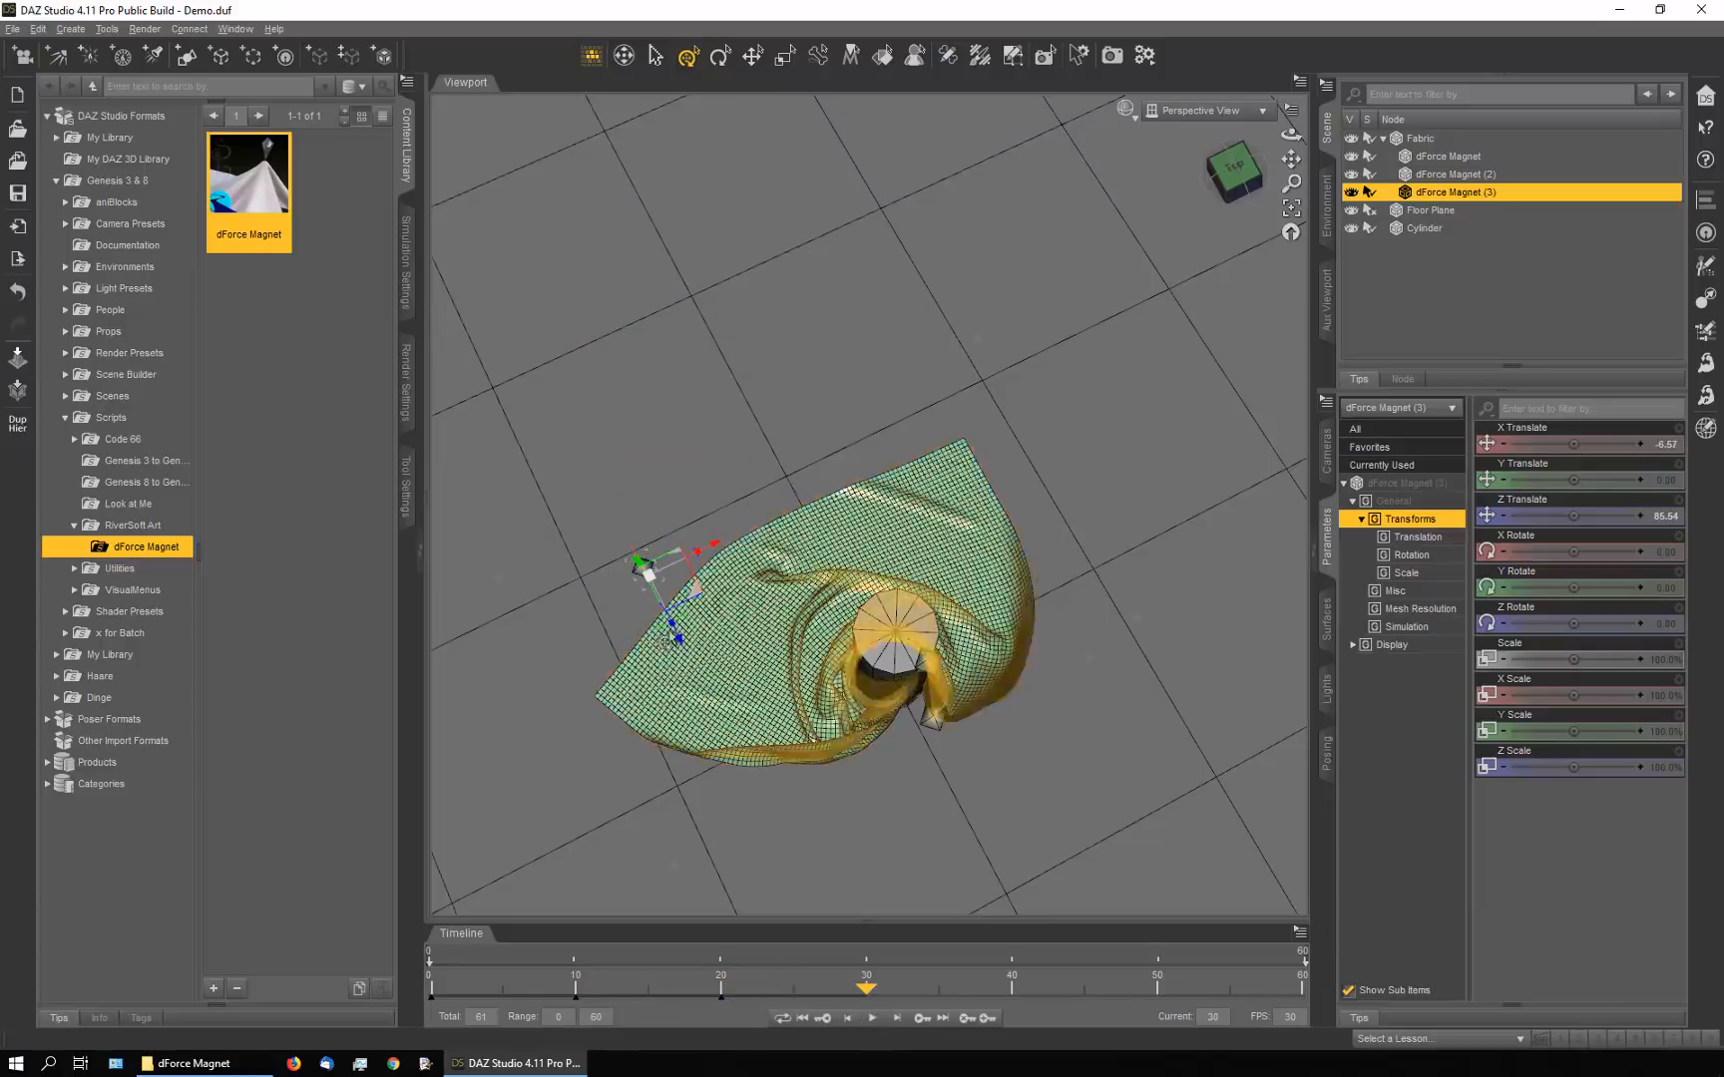
drag(695, 598, 772, 701)
At frame 0, set the third dForce Magnet's X Translate and Z Translate to 0
drag(865, 994, 431, 990)
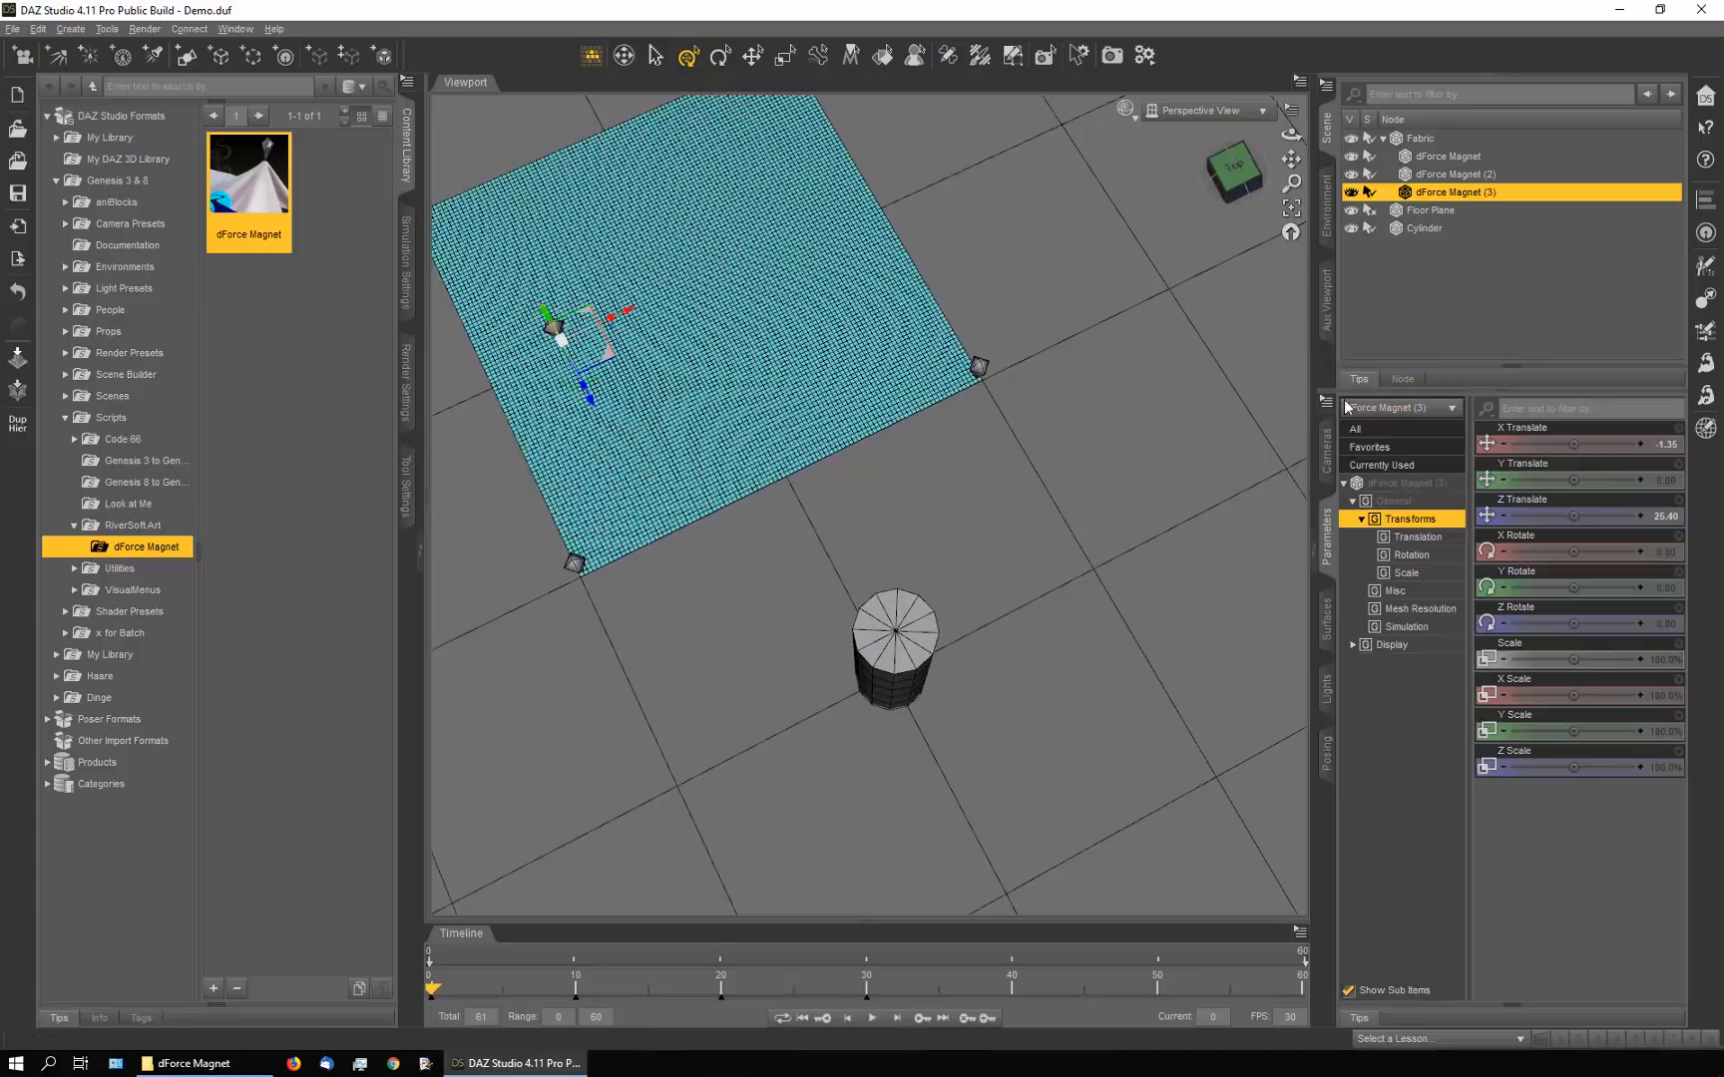
click(1671, 444)
text(0)
key(Return)
click(1668, 516)
text(0)
key(Return)
Rerun the dForce simulation with the third magnet and scrub the timeline back to frame 10 to check the cloth
drag(1291, 135, 1290, 79)
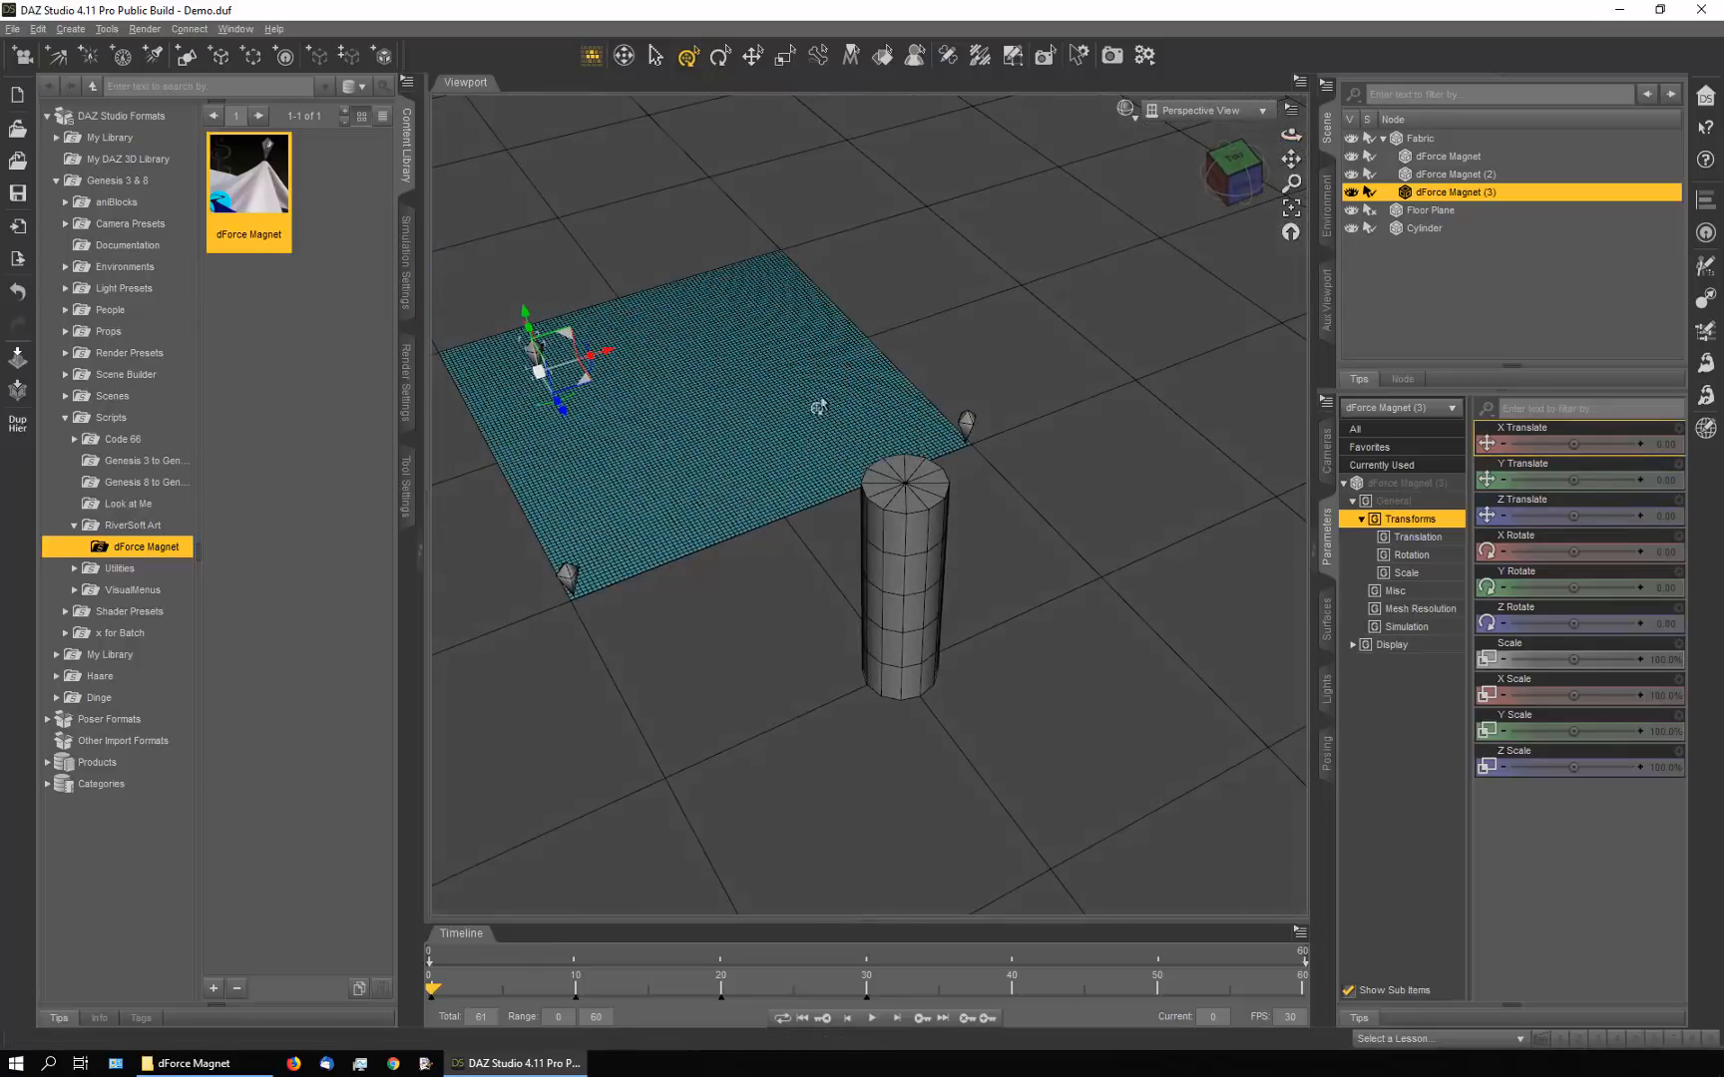
click(405, 265)
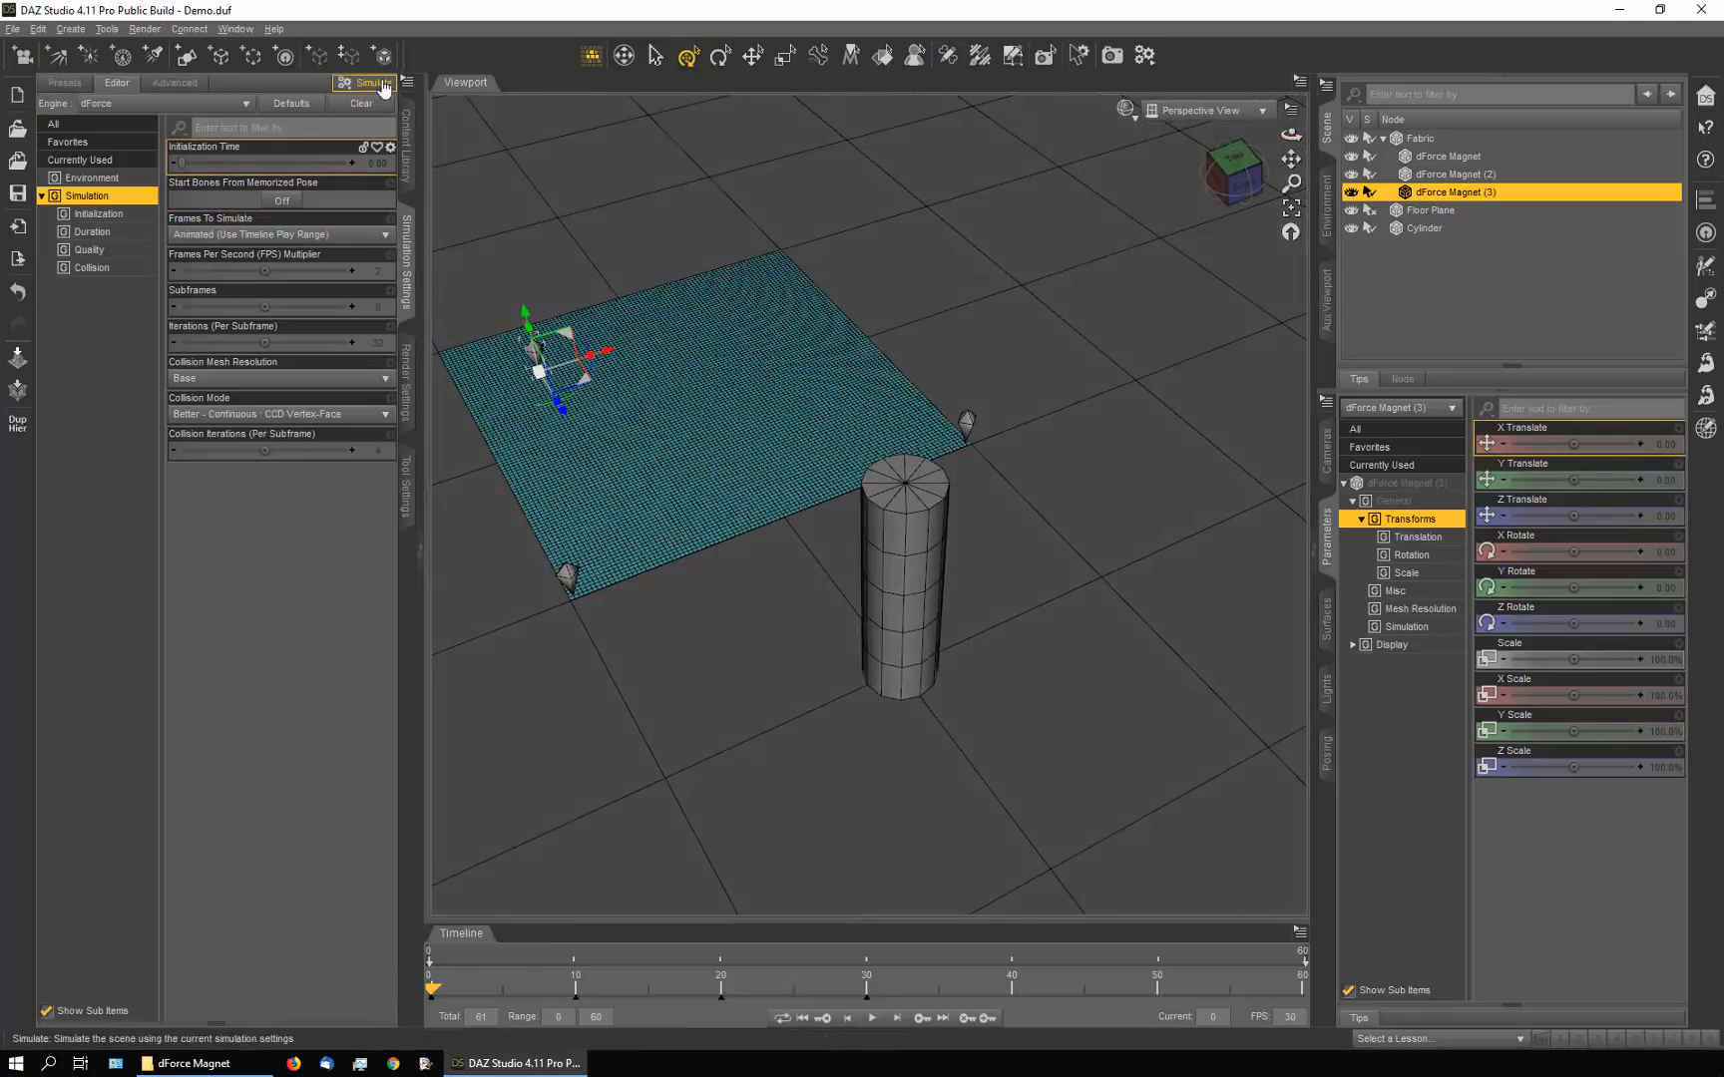
click(369, 83)
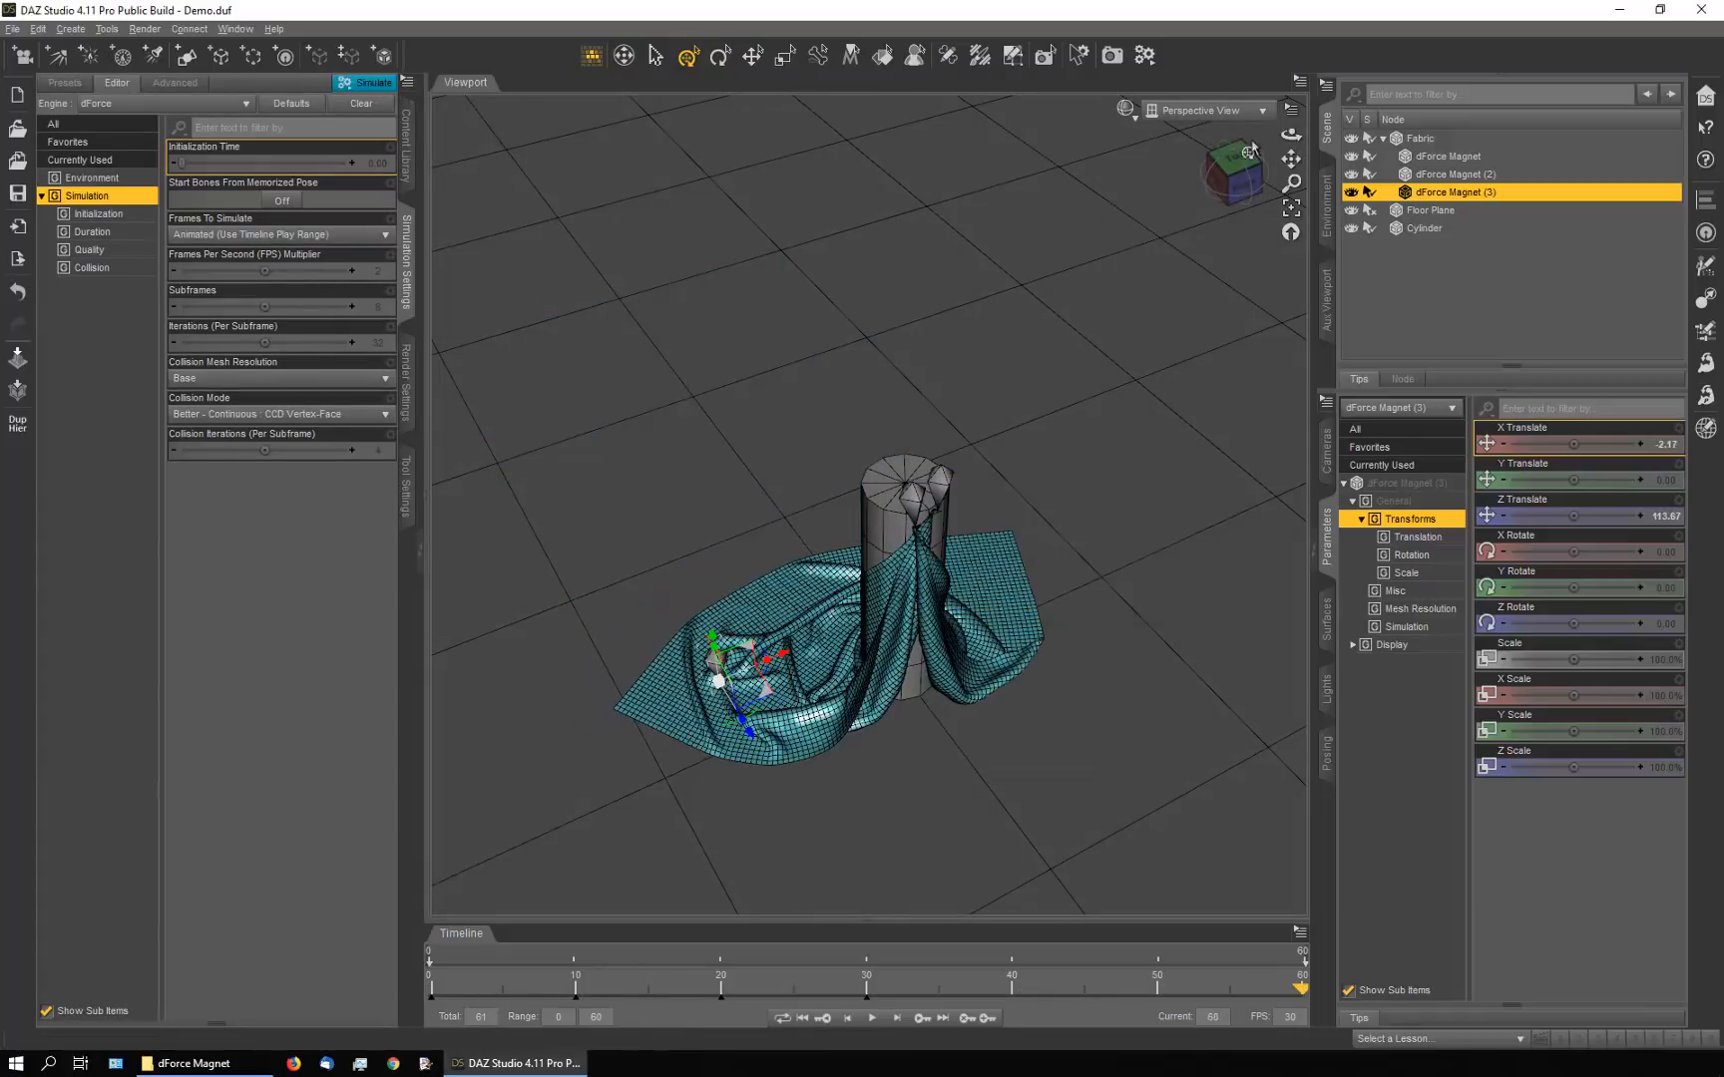
click(990, 207)
drag(1300, 987, 578, 967)
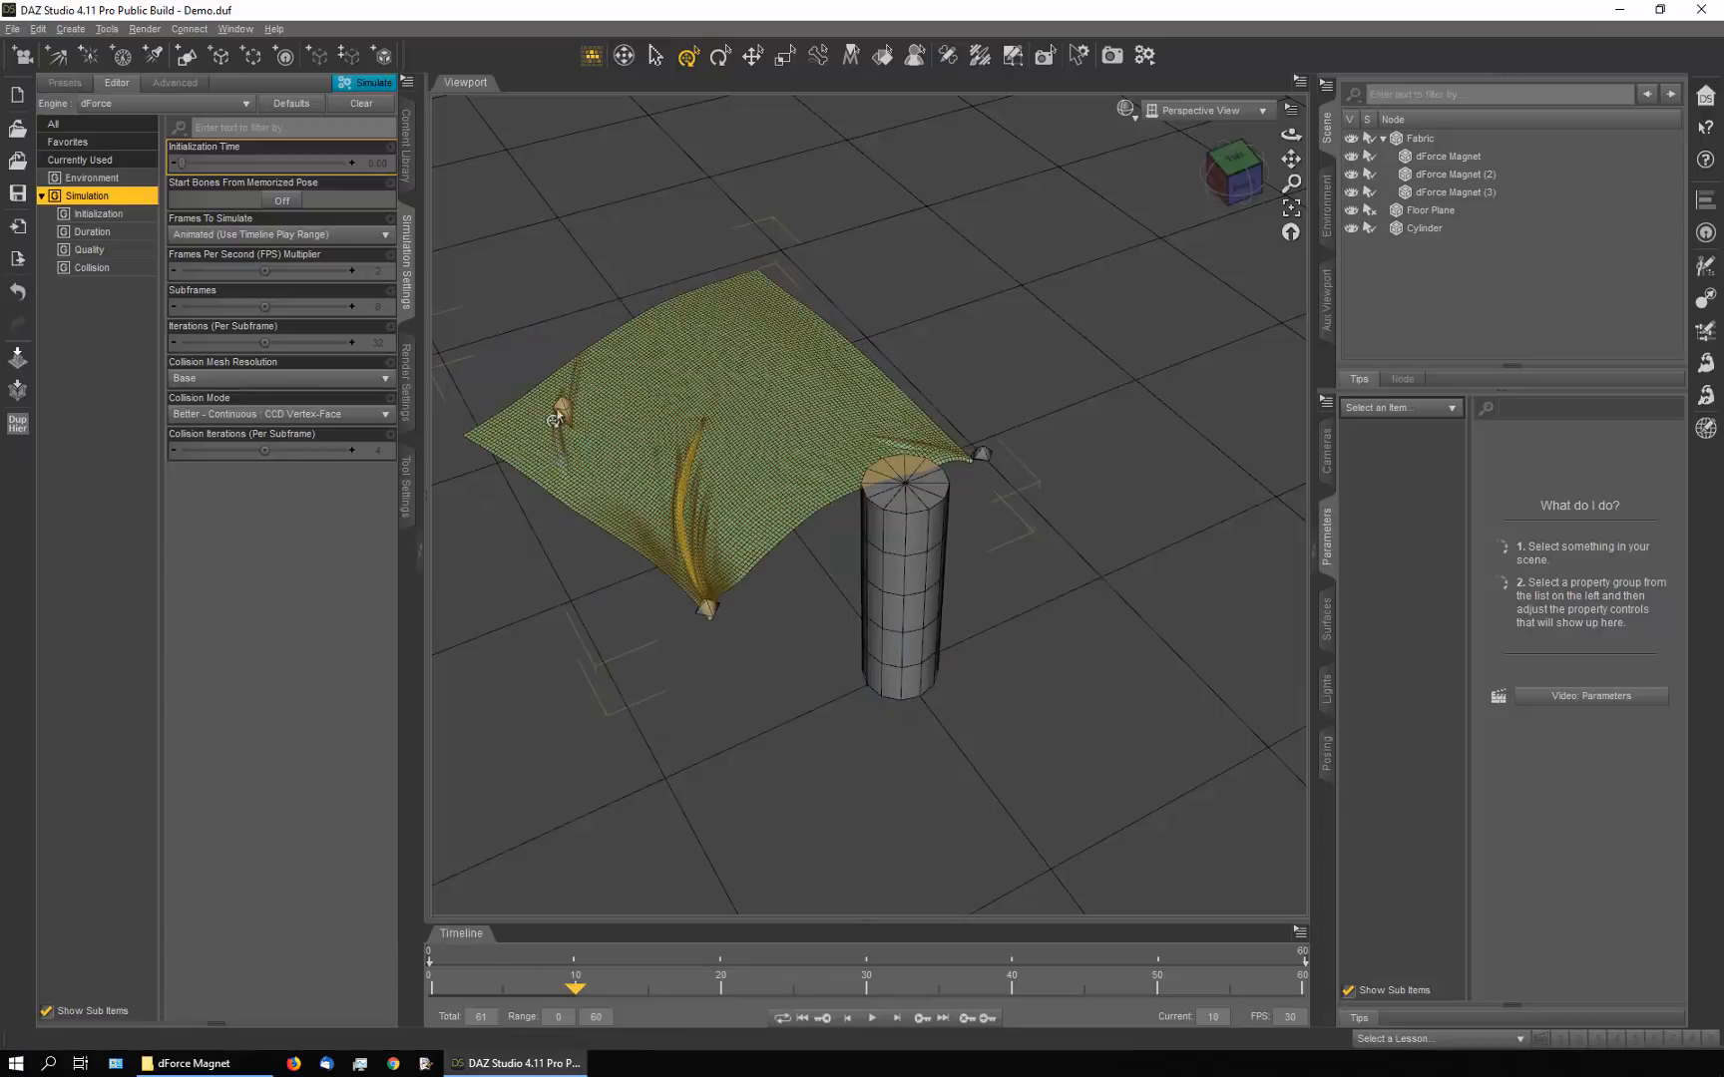
Scrub the timeline to frame 35 to examine how the magnets pull the cloth around the cylinder, returning it to frame 0
drag(576, 996, 938, 1023)
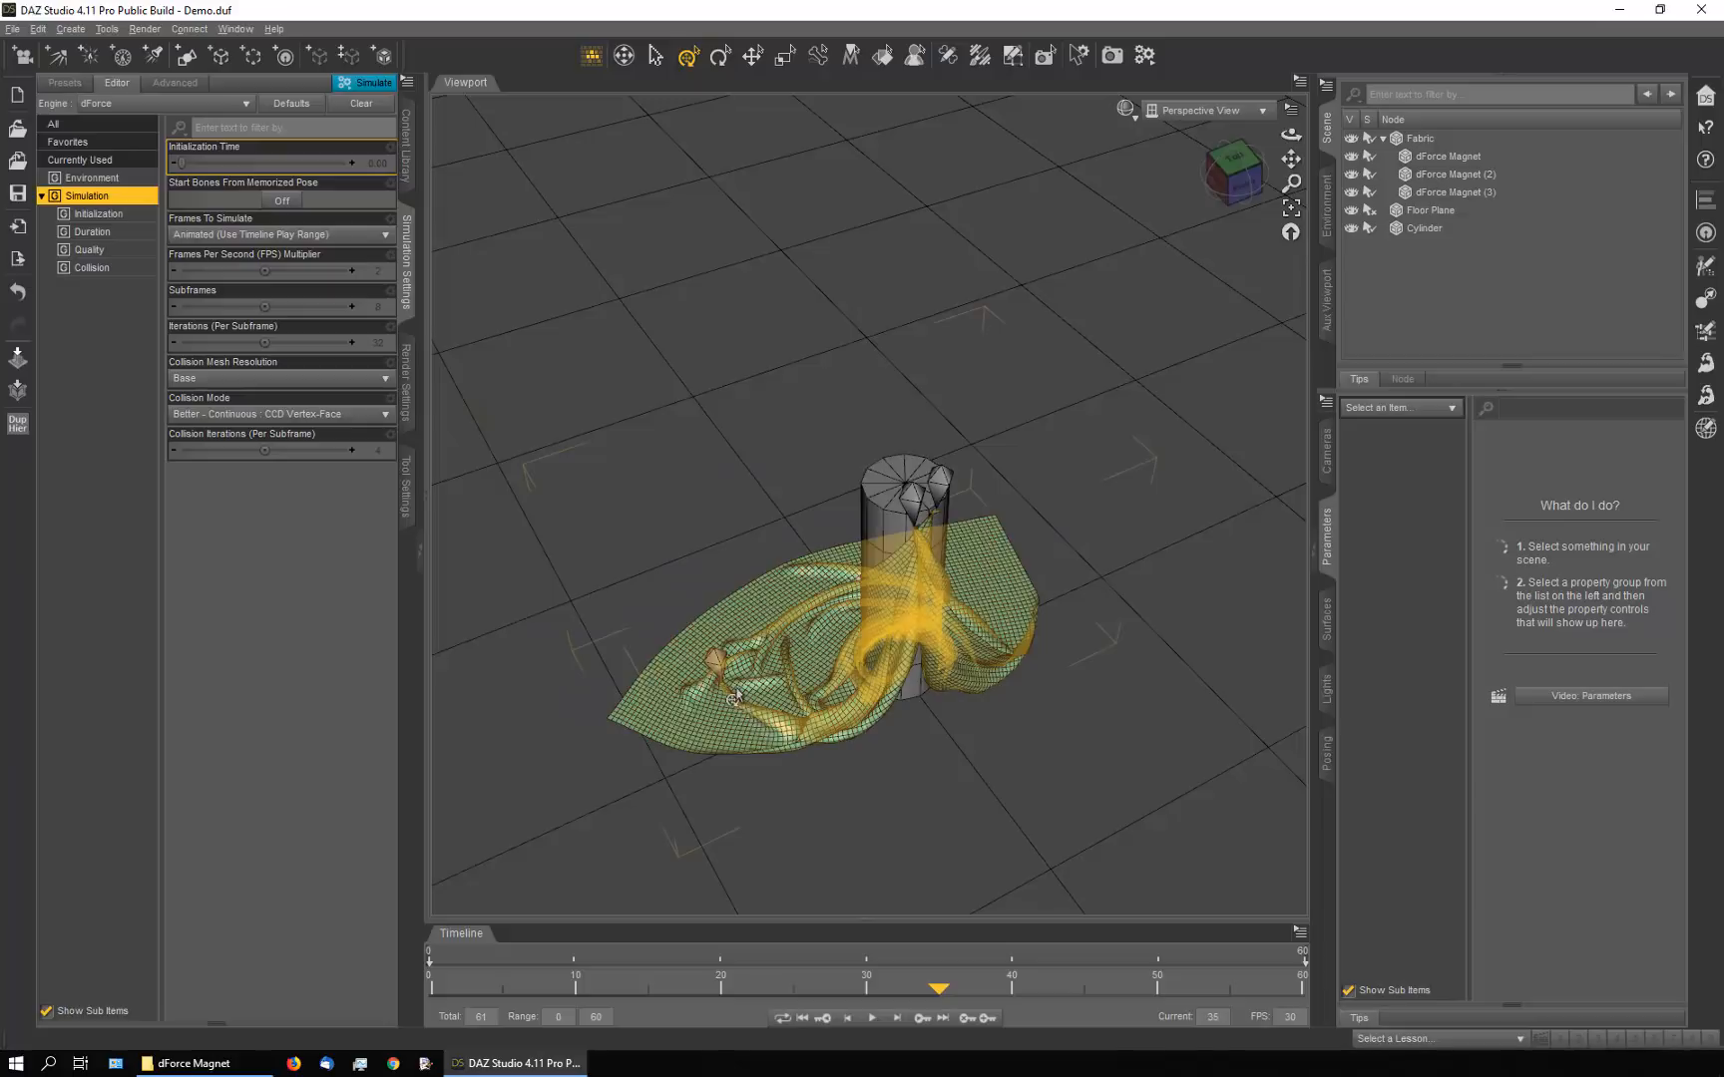
mouse_move(1290, 133)
mouse_down()
mouse_move(1290, 189)
mouse_move(1290, 125)
mouse_up()
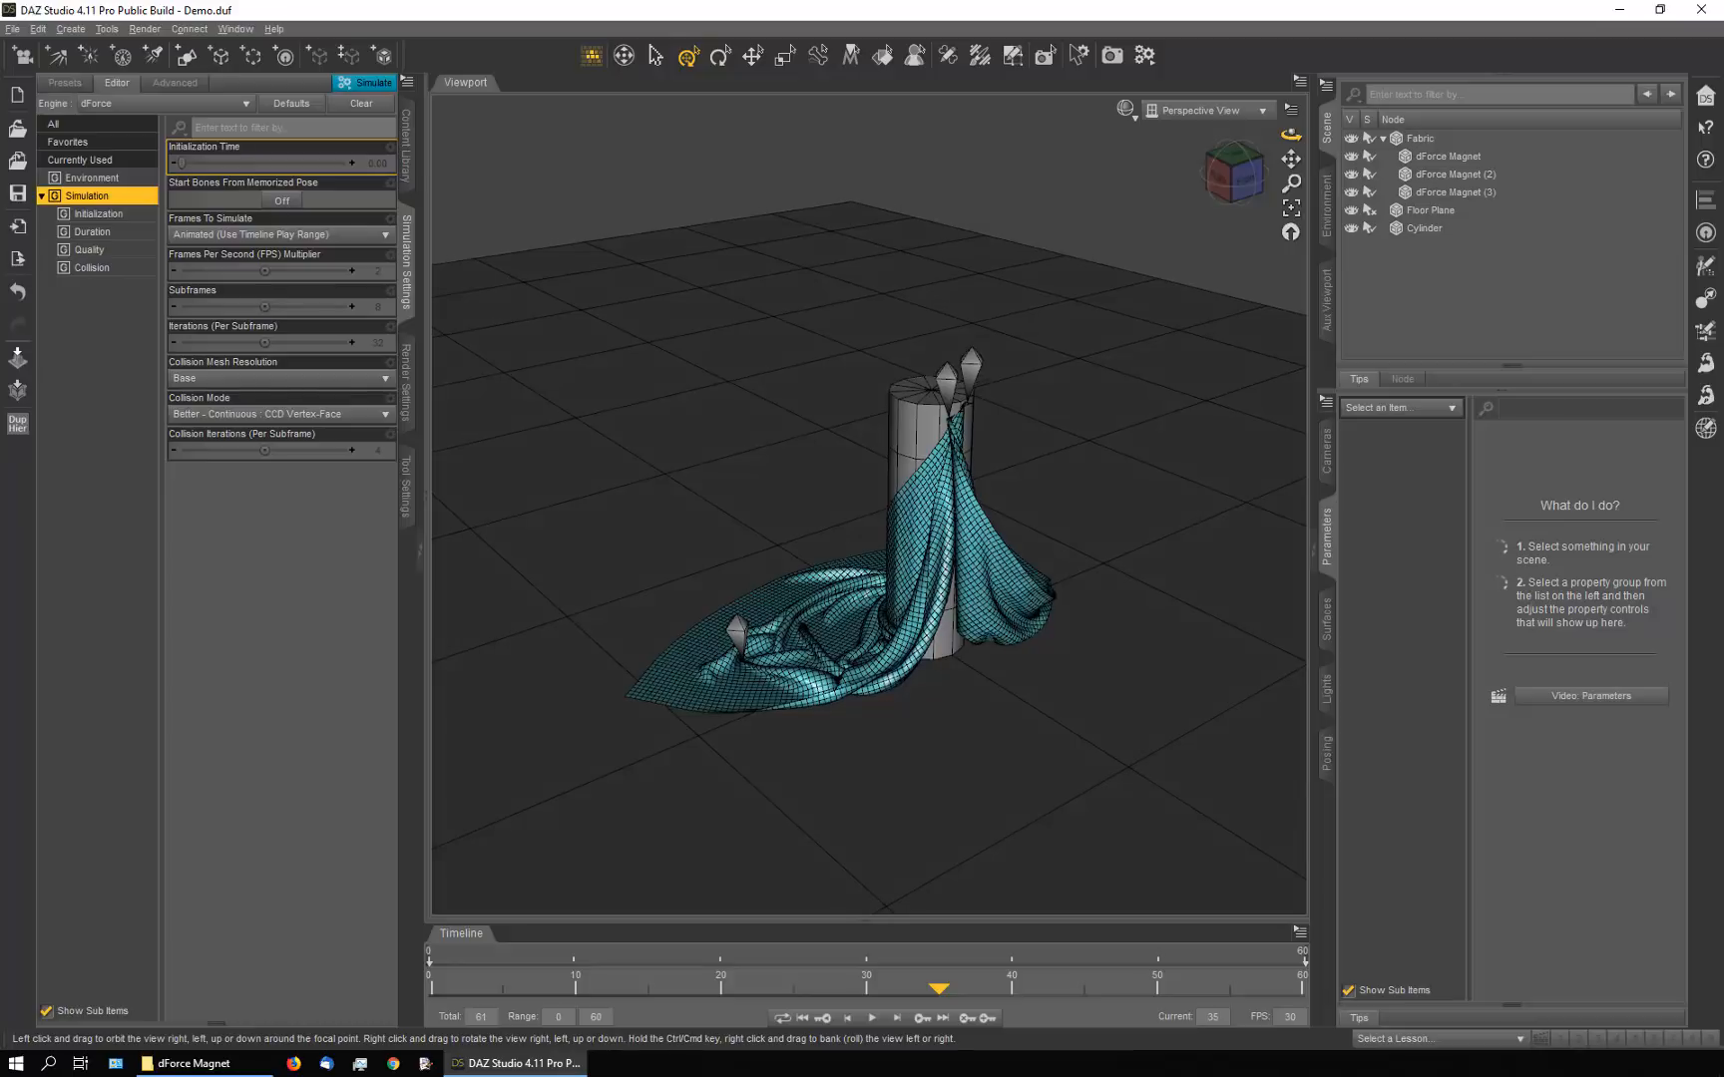
drag(937, 987, 432, 991)
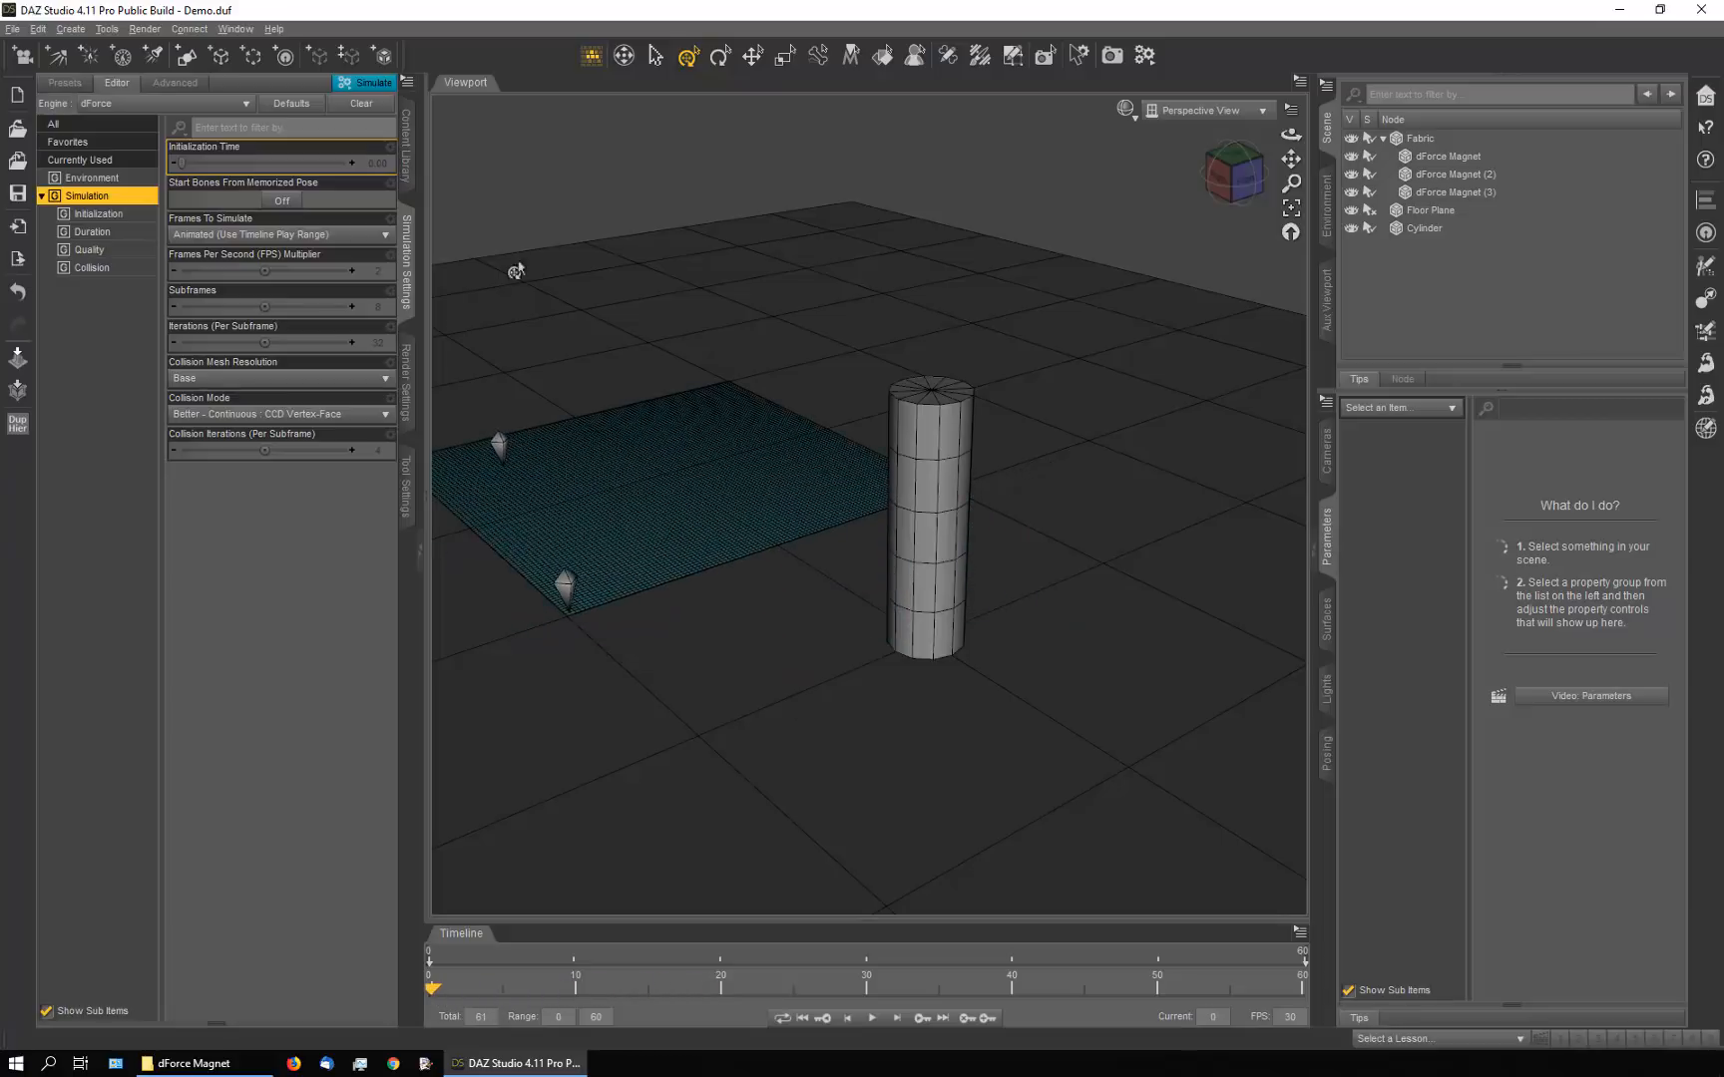
With the Geometry Editor in polygon selection mode, select the single Fabric polygon beside the third dForce Magnet's tip
drag(1291, 133, 951, 484)
click(540, 801)
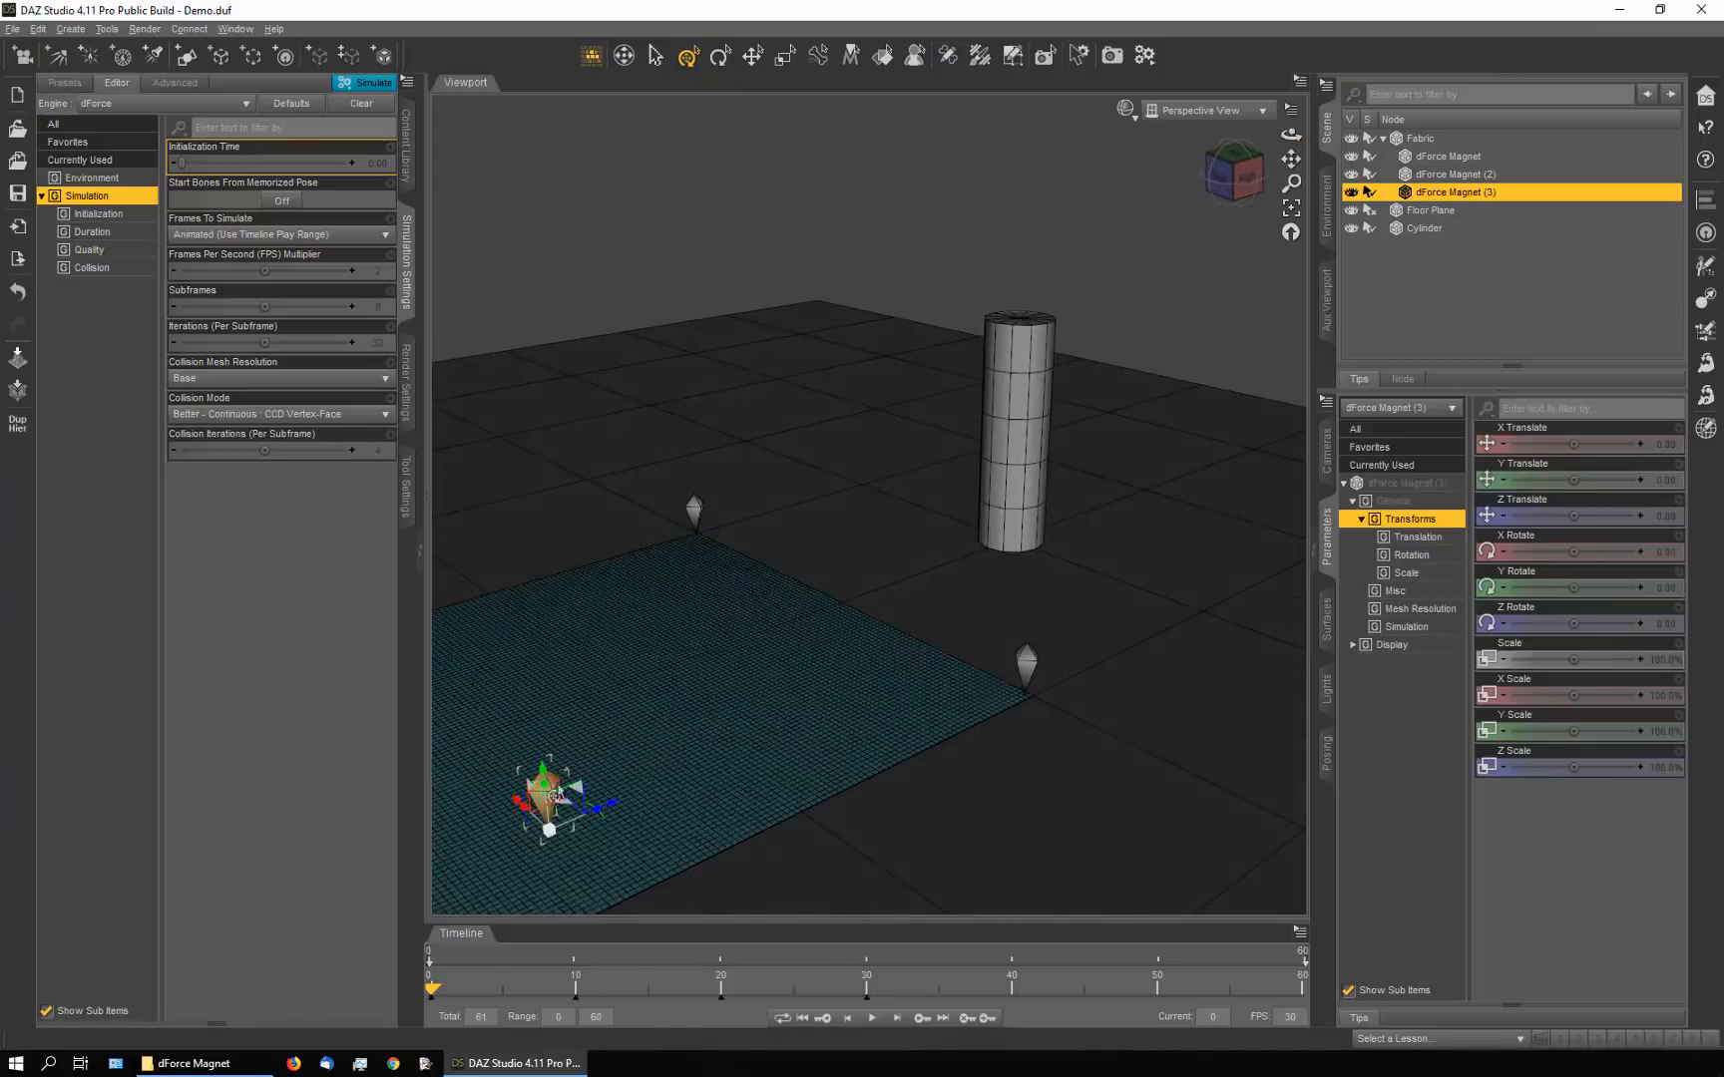
click(1290, 207)
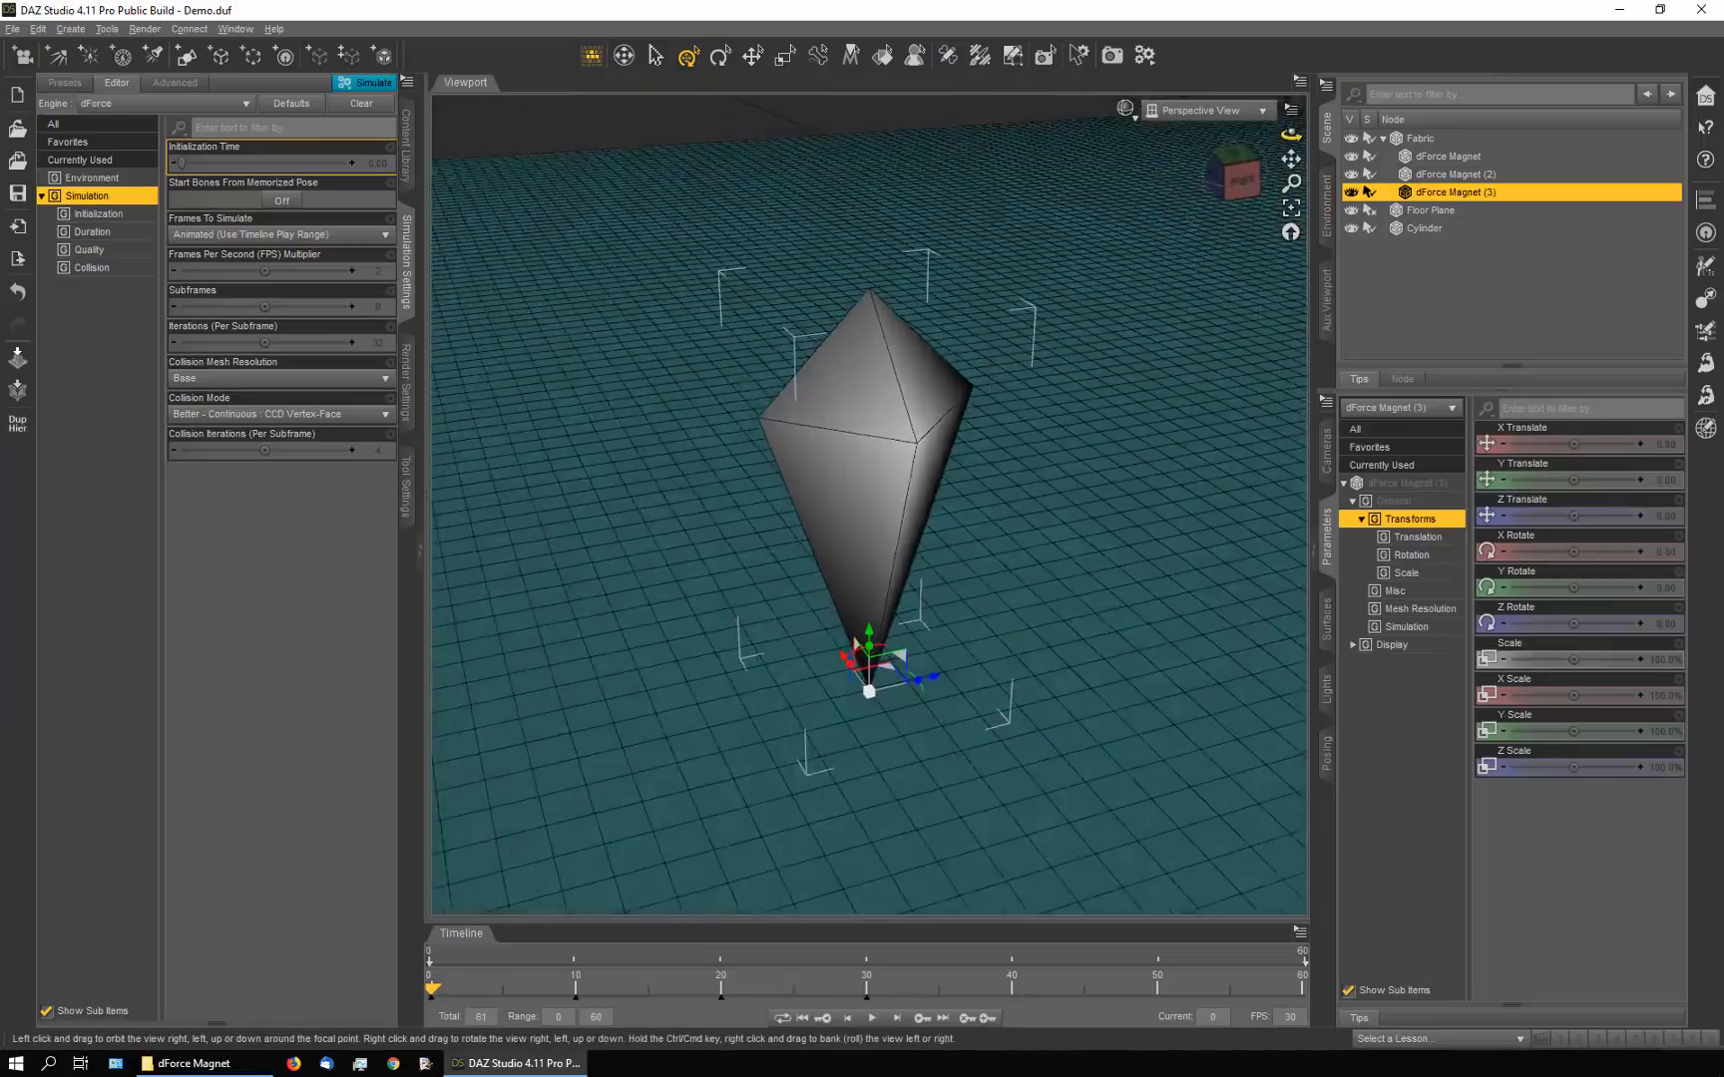
drag(1291, 133, 1543, 146)
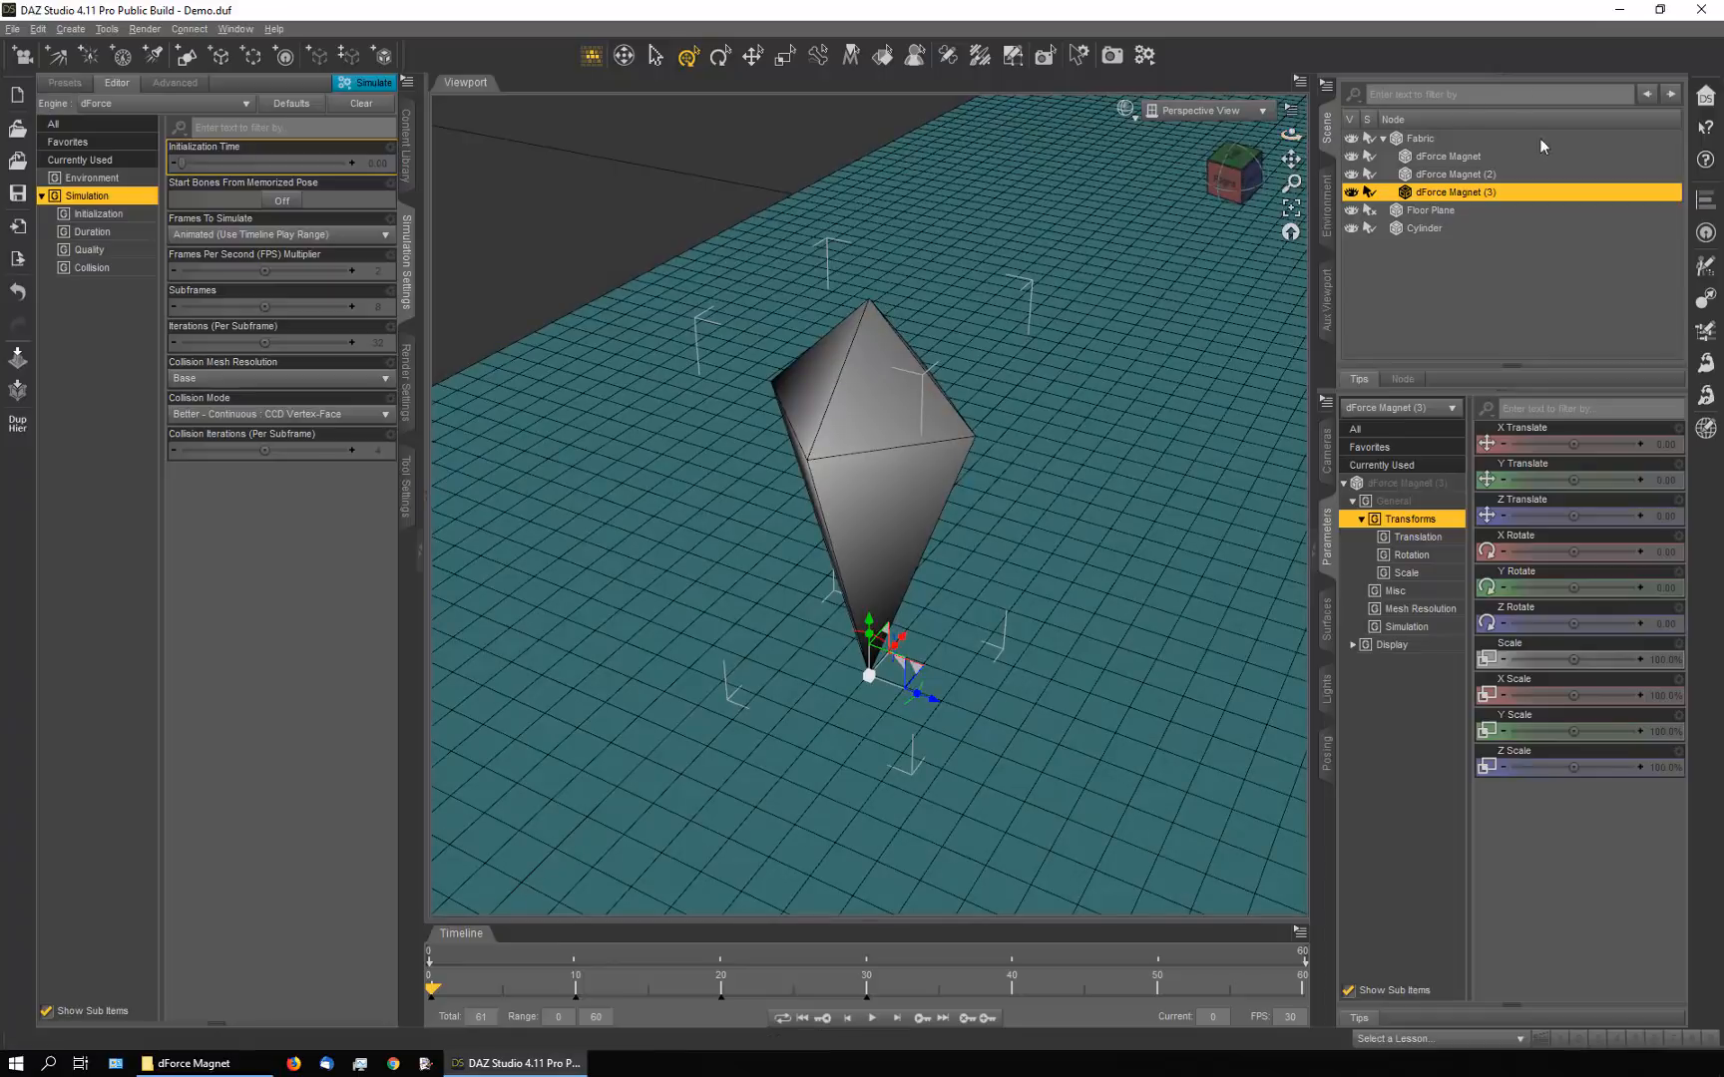
click(1424, 139)
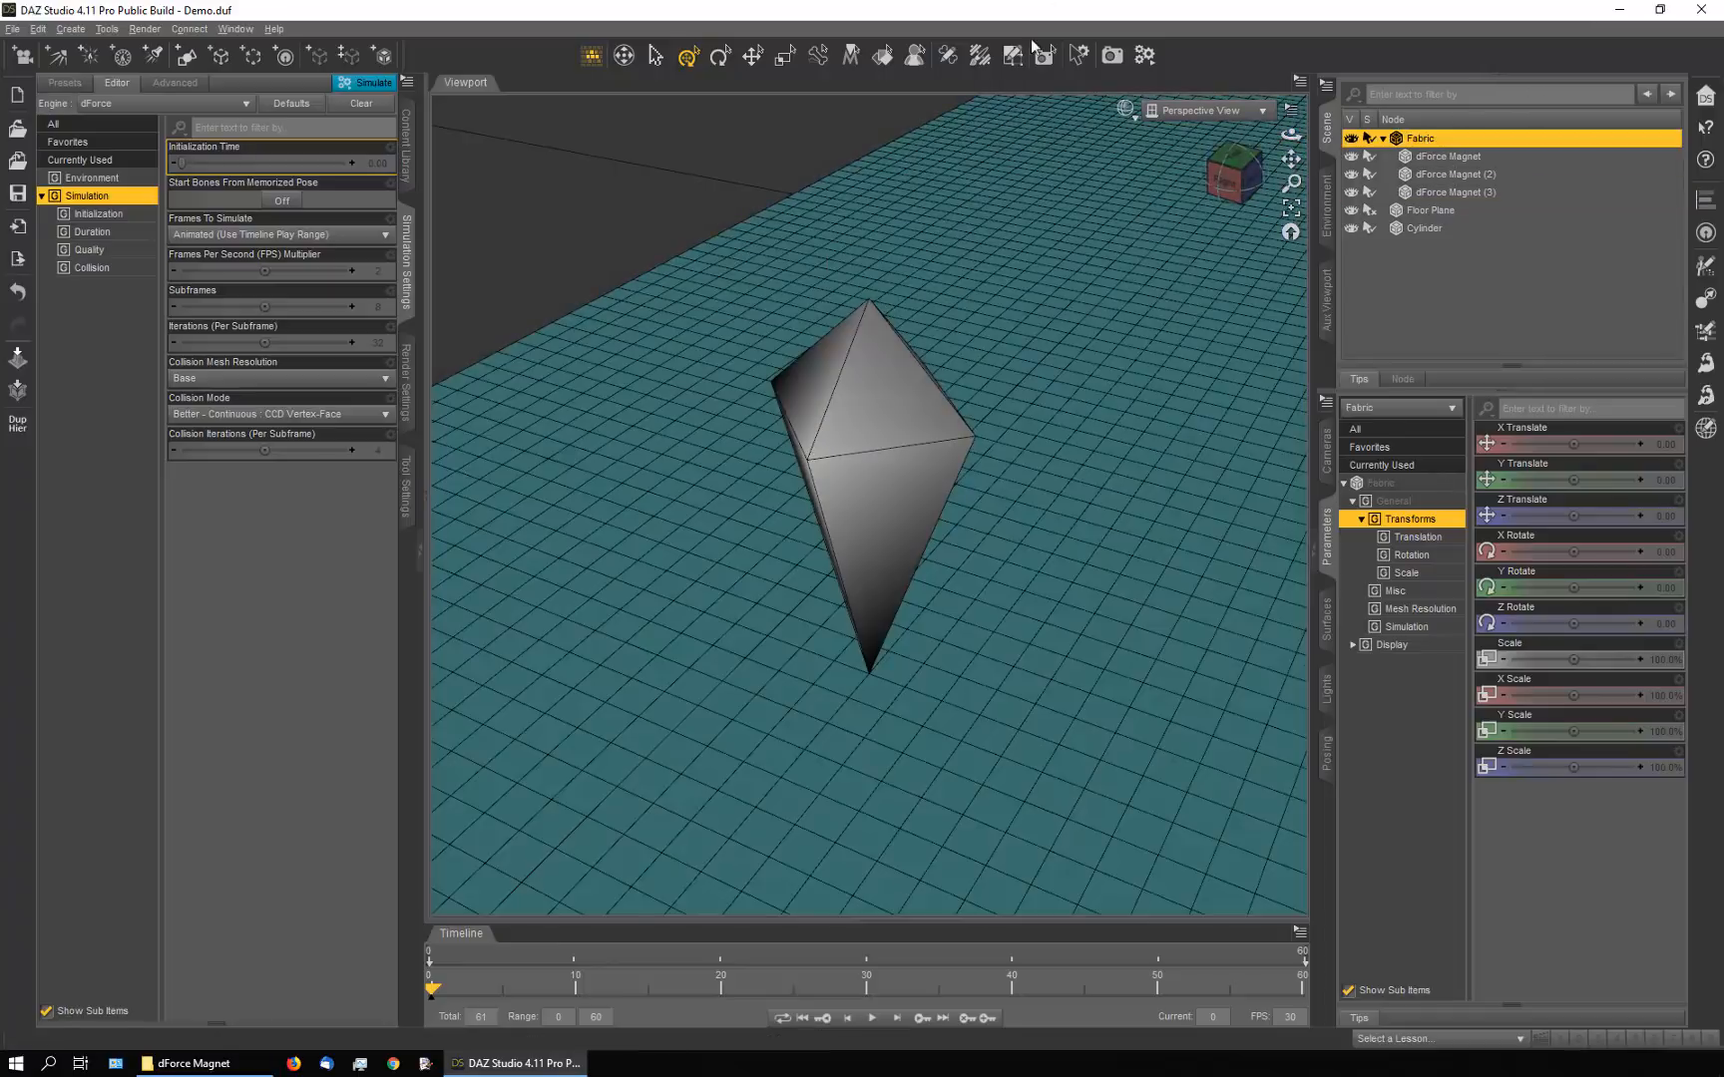
click(1015, 57)
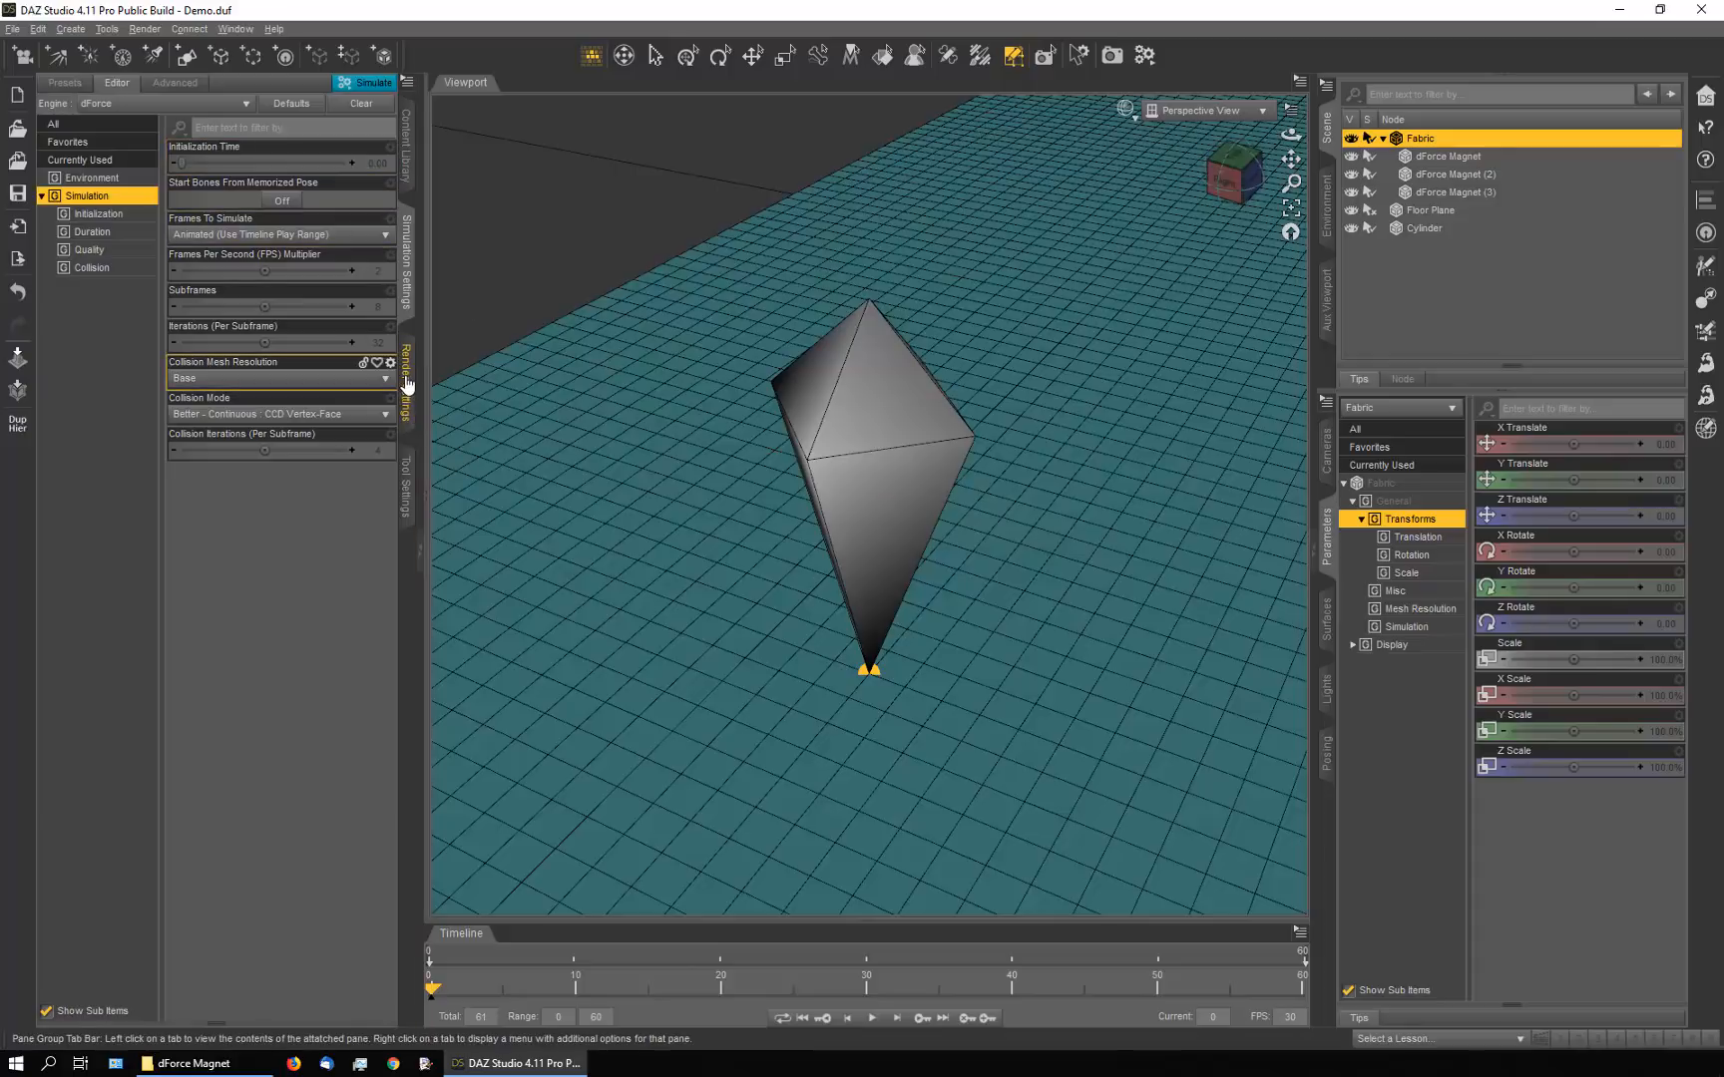
click(406, 479)
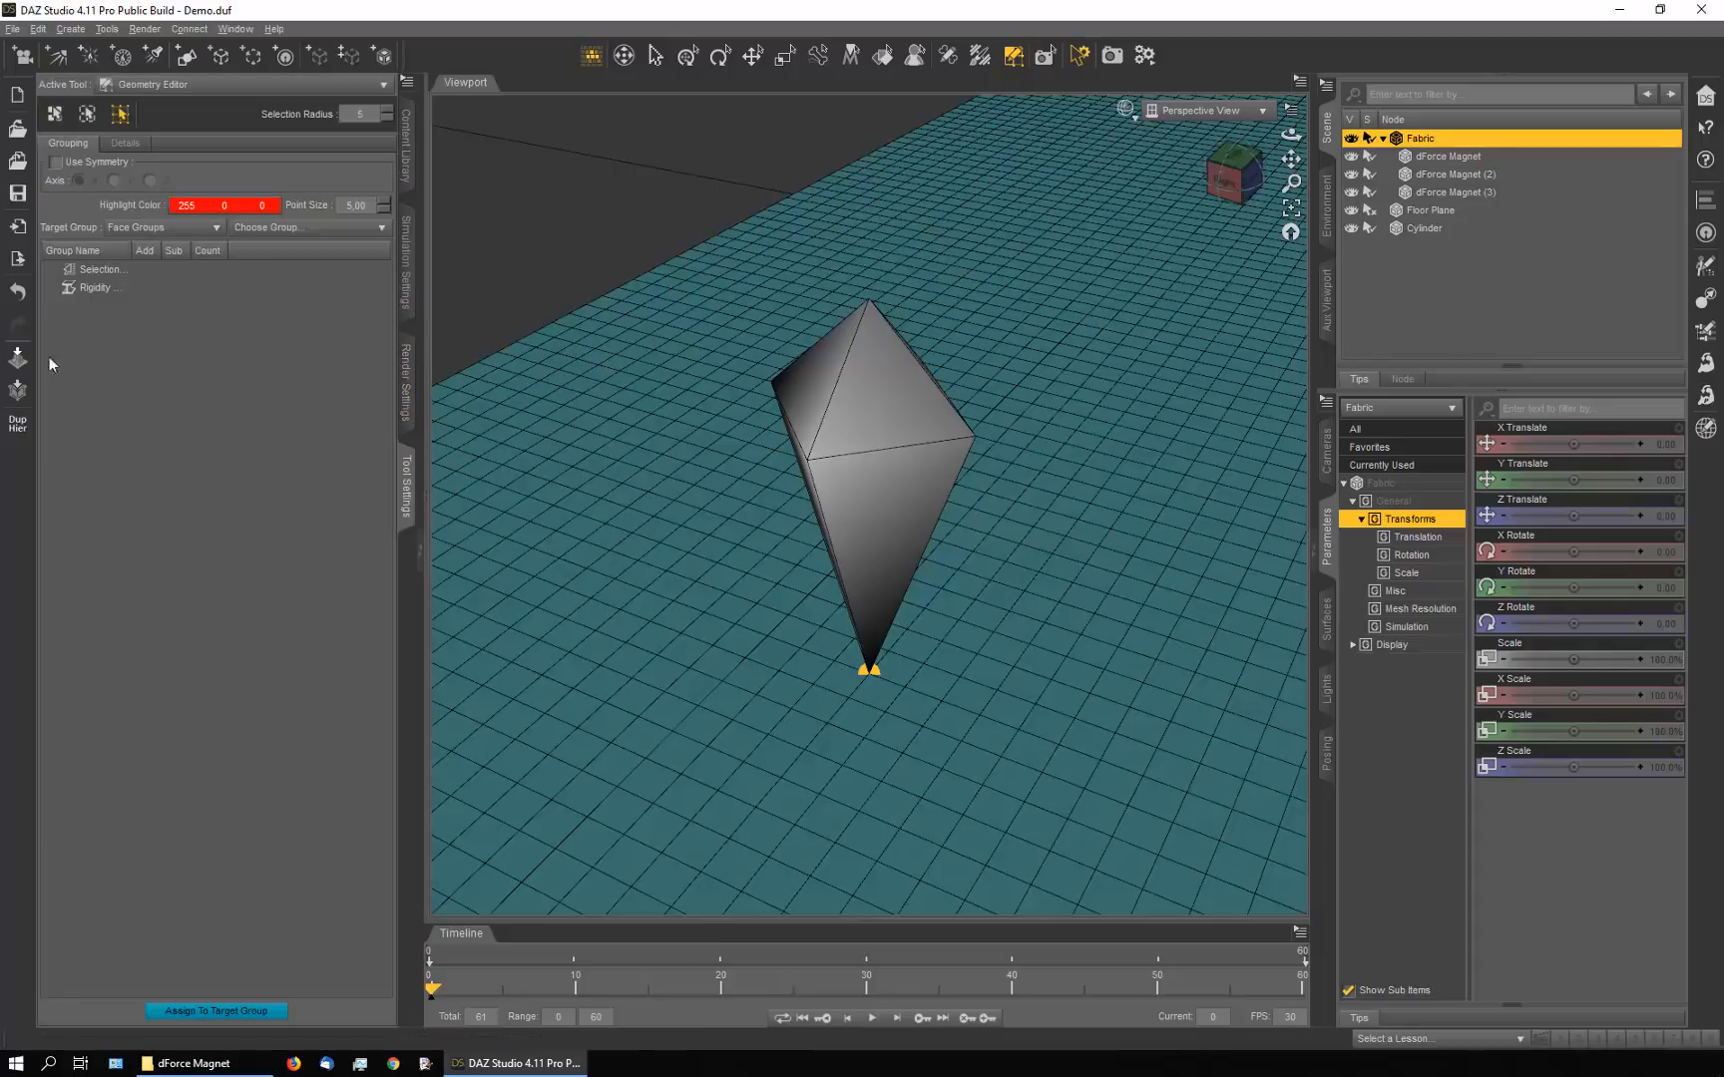
click(54, 116)
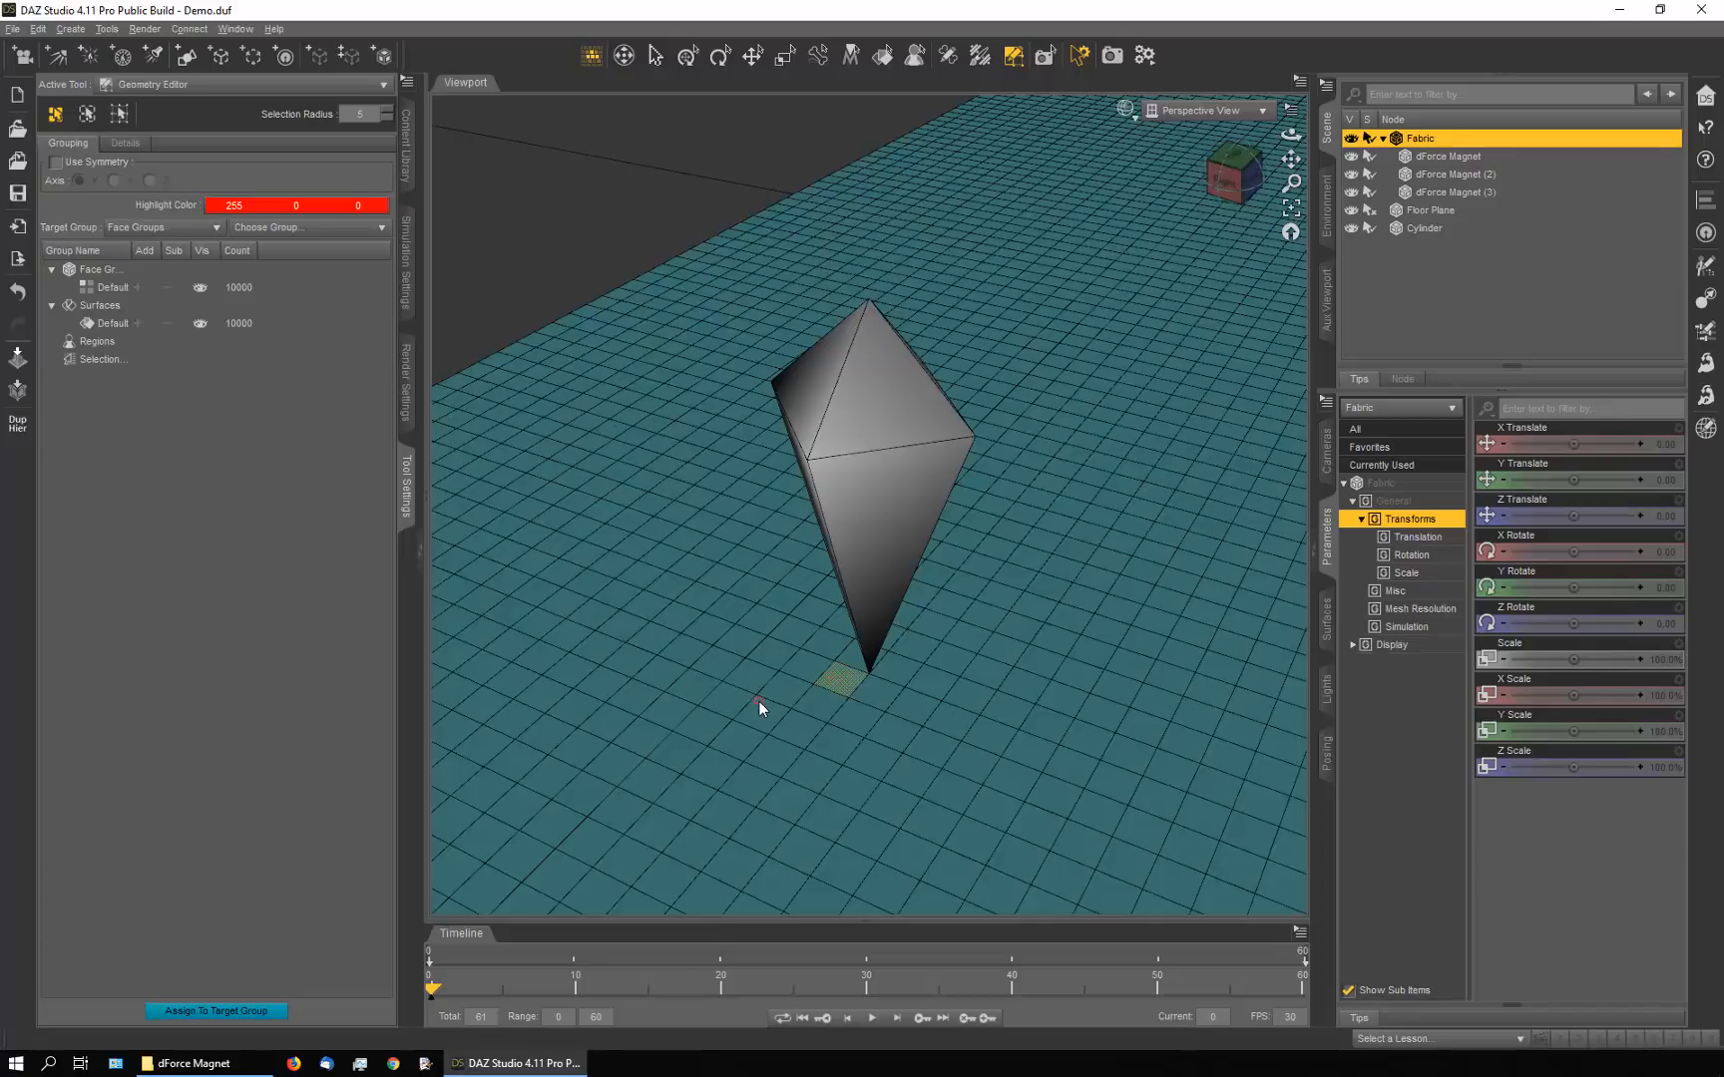
Create a selection set named Helper from the selected Fabric polygon and hide that set
click(107, 359)
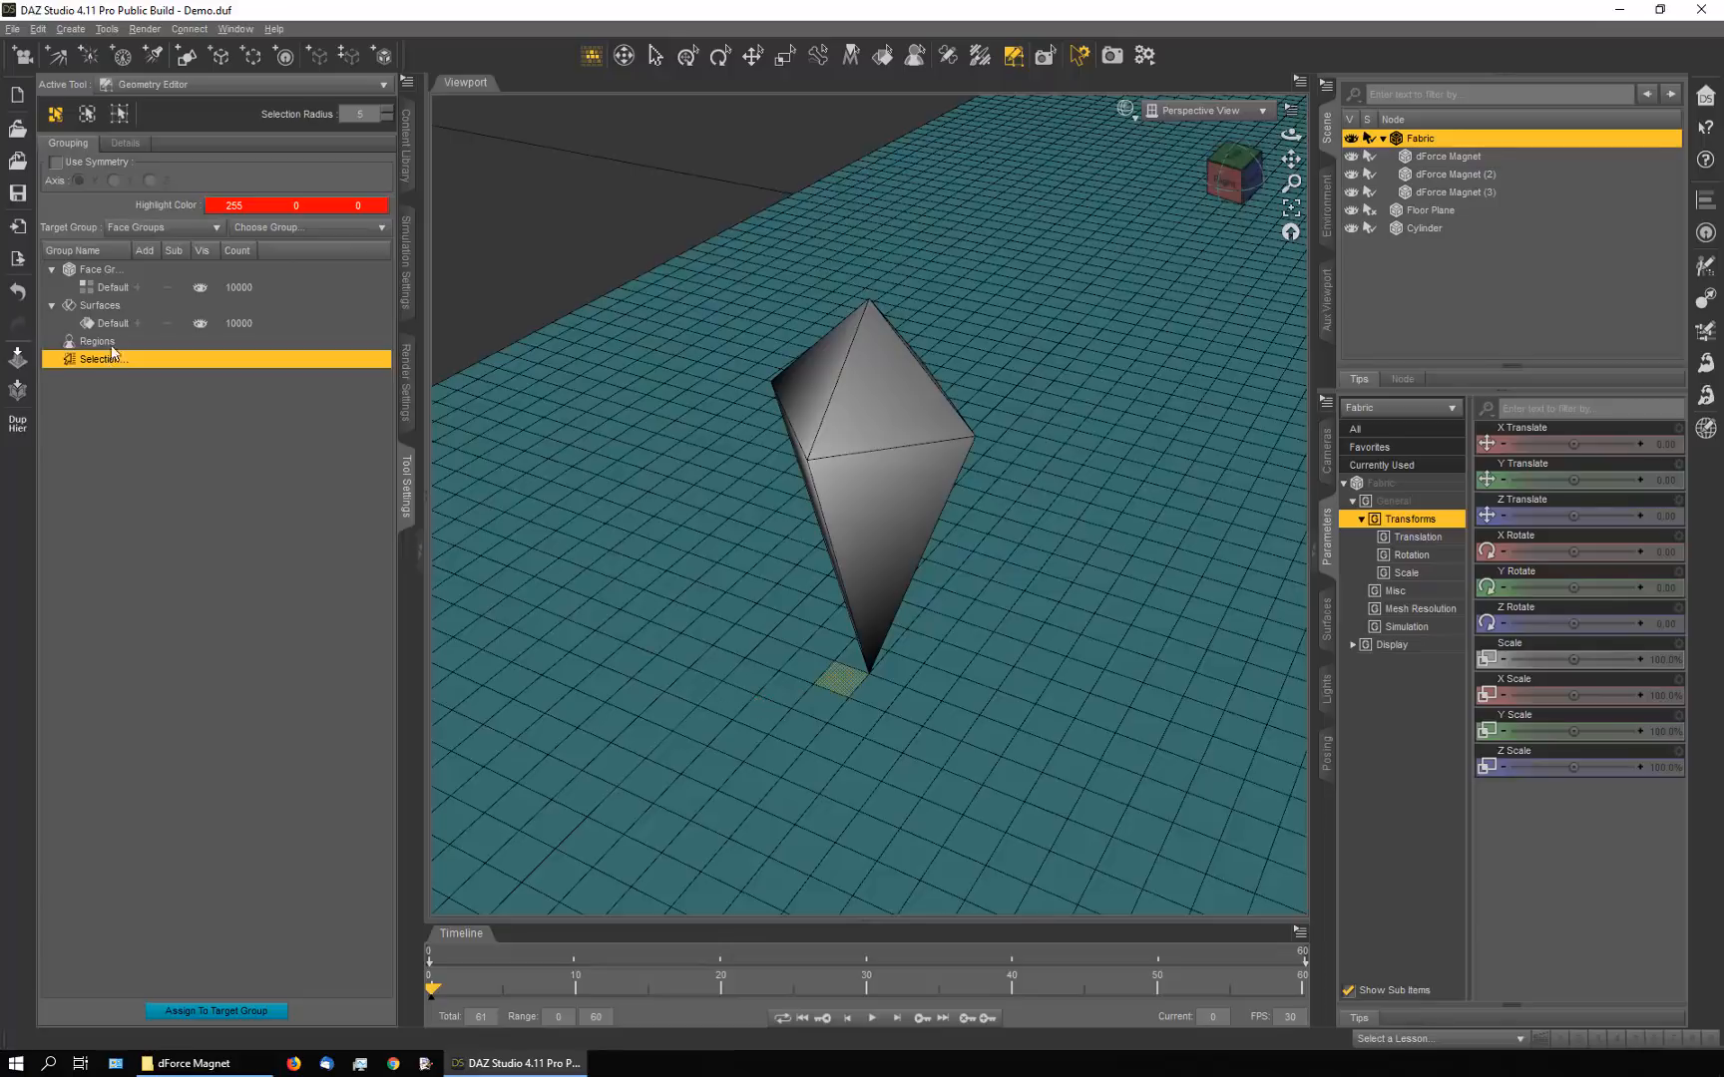
drag(130, 248, 188, 250)
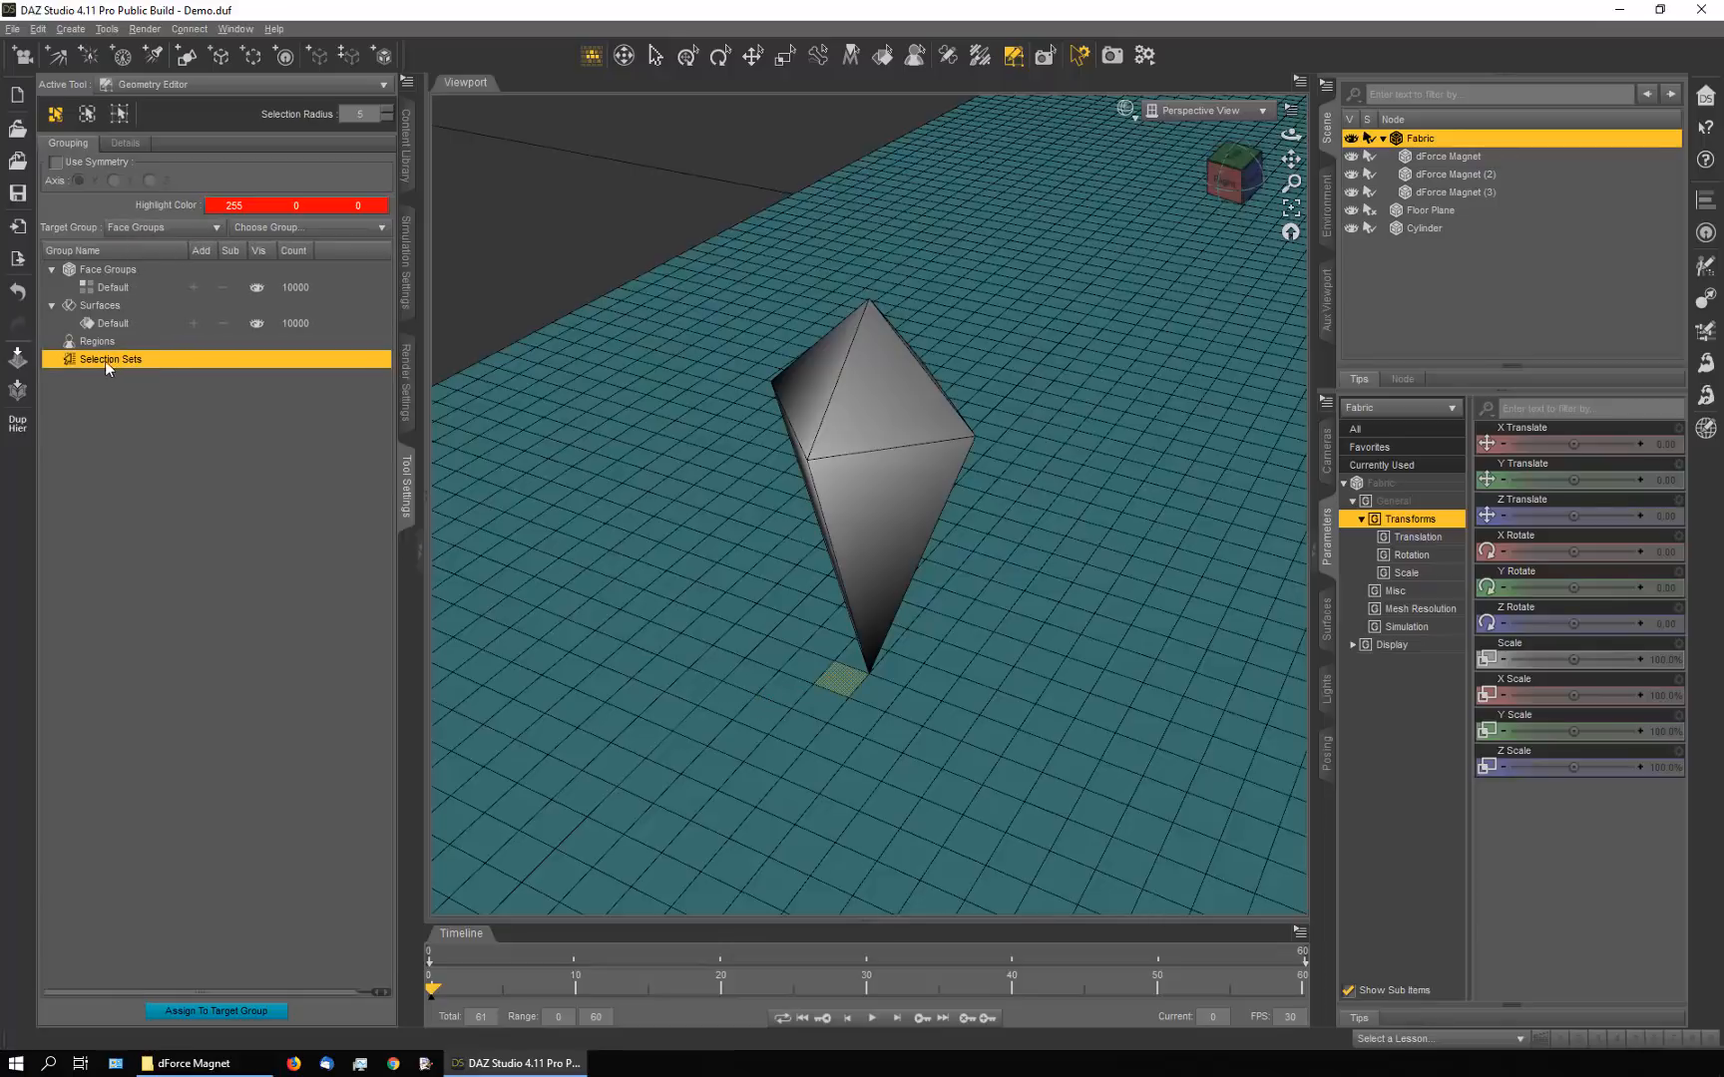
right_click(103, 361)
click(129, 390)
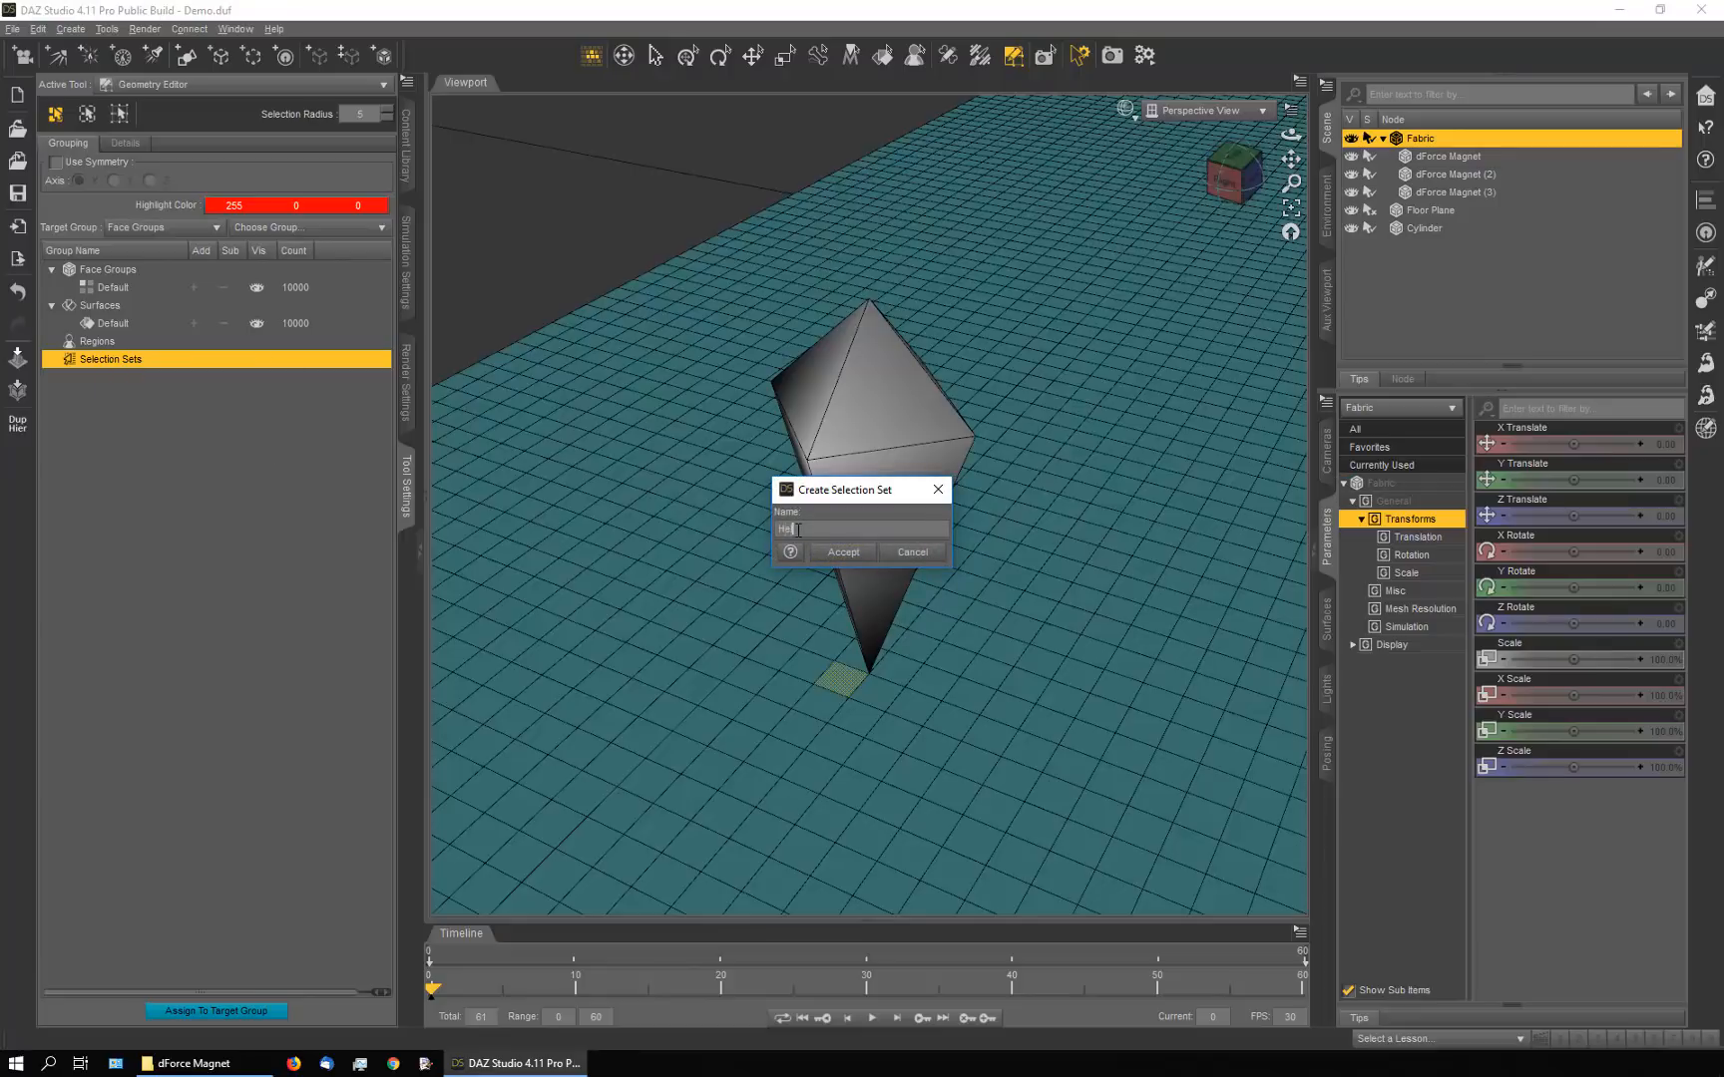
key(Return)
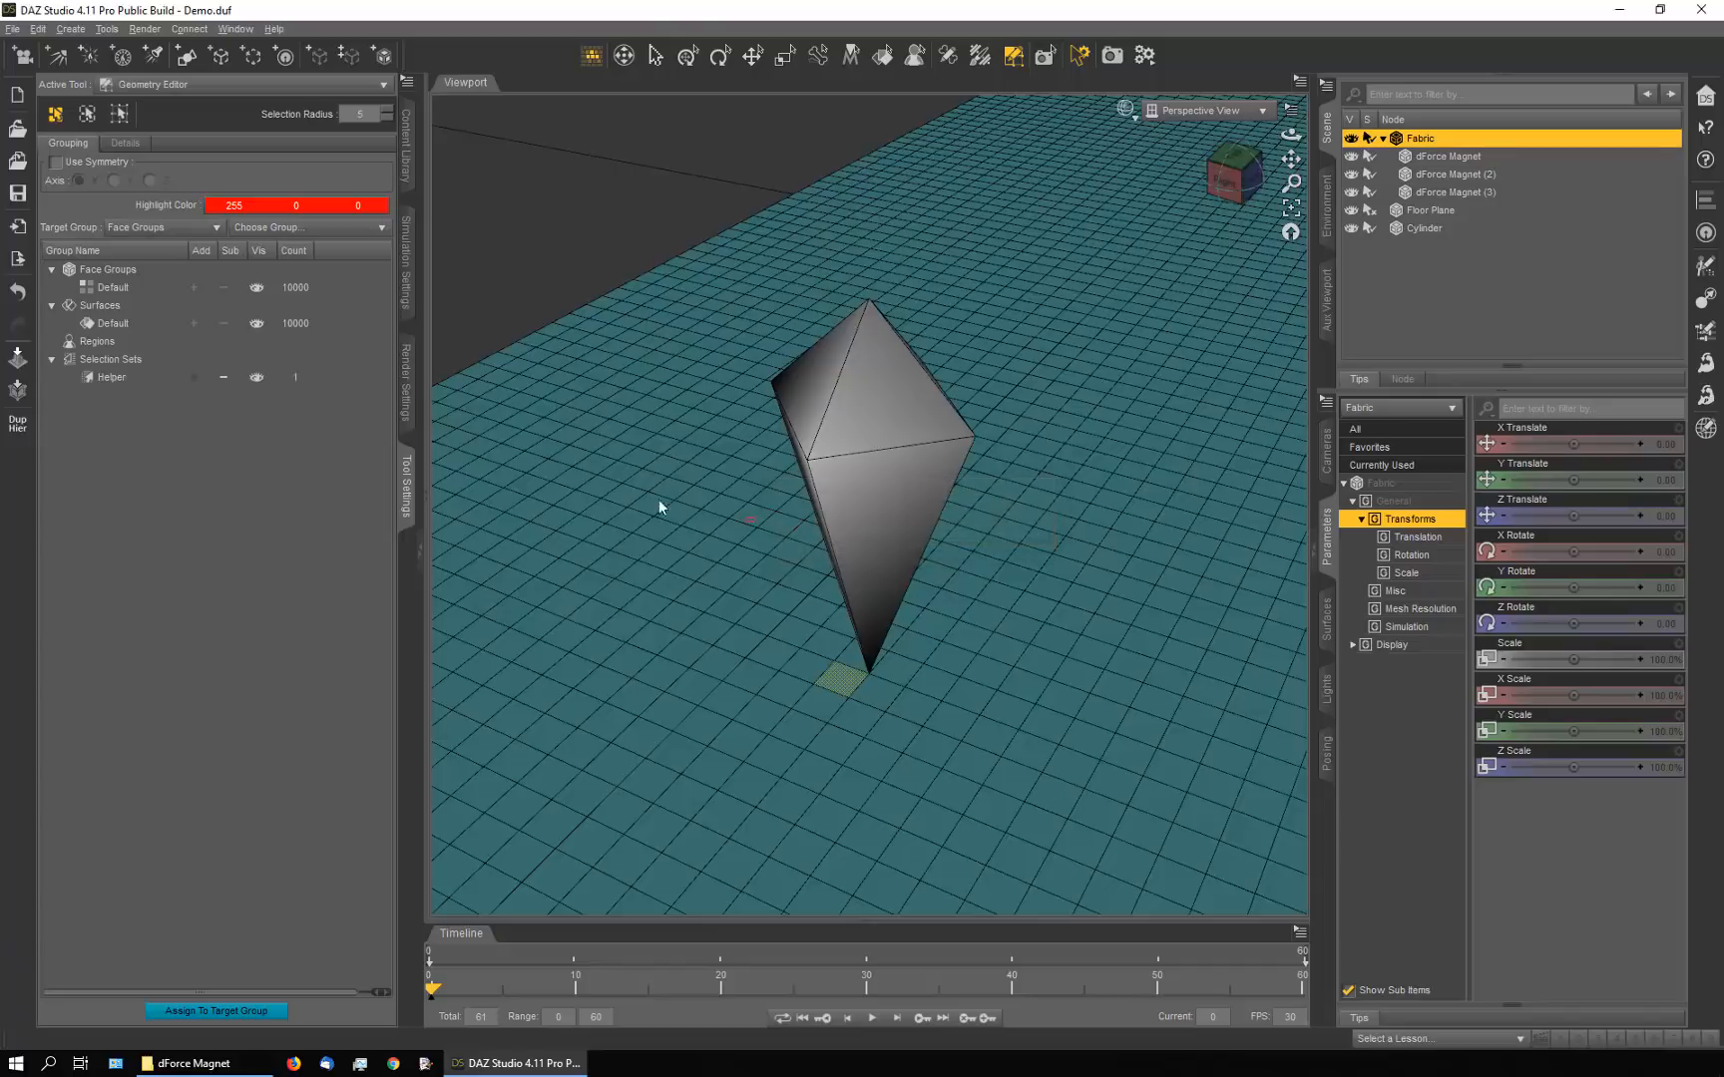
click(256, 377)
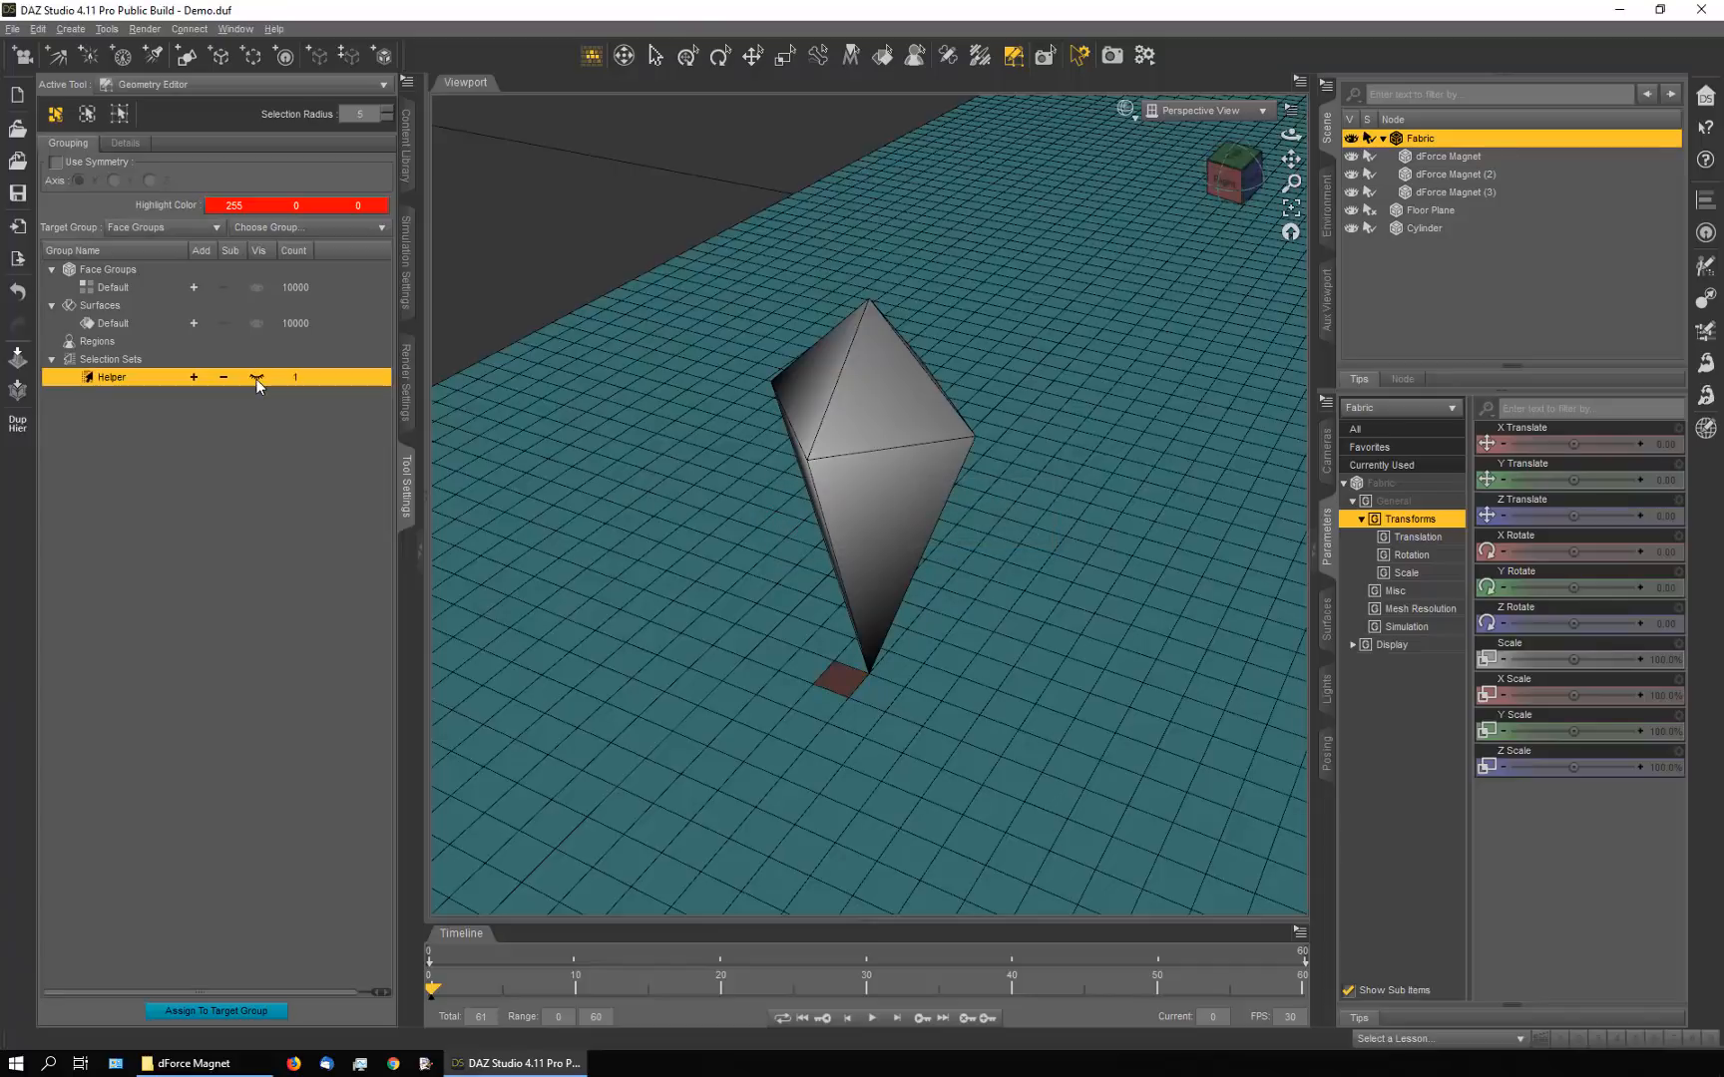
click(214, 581)
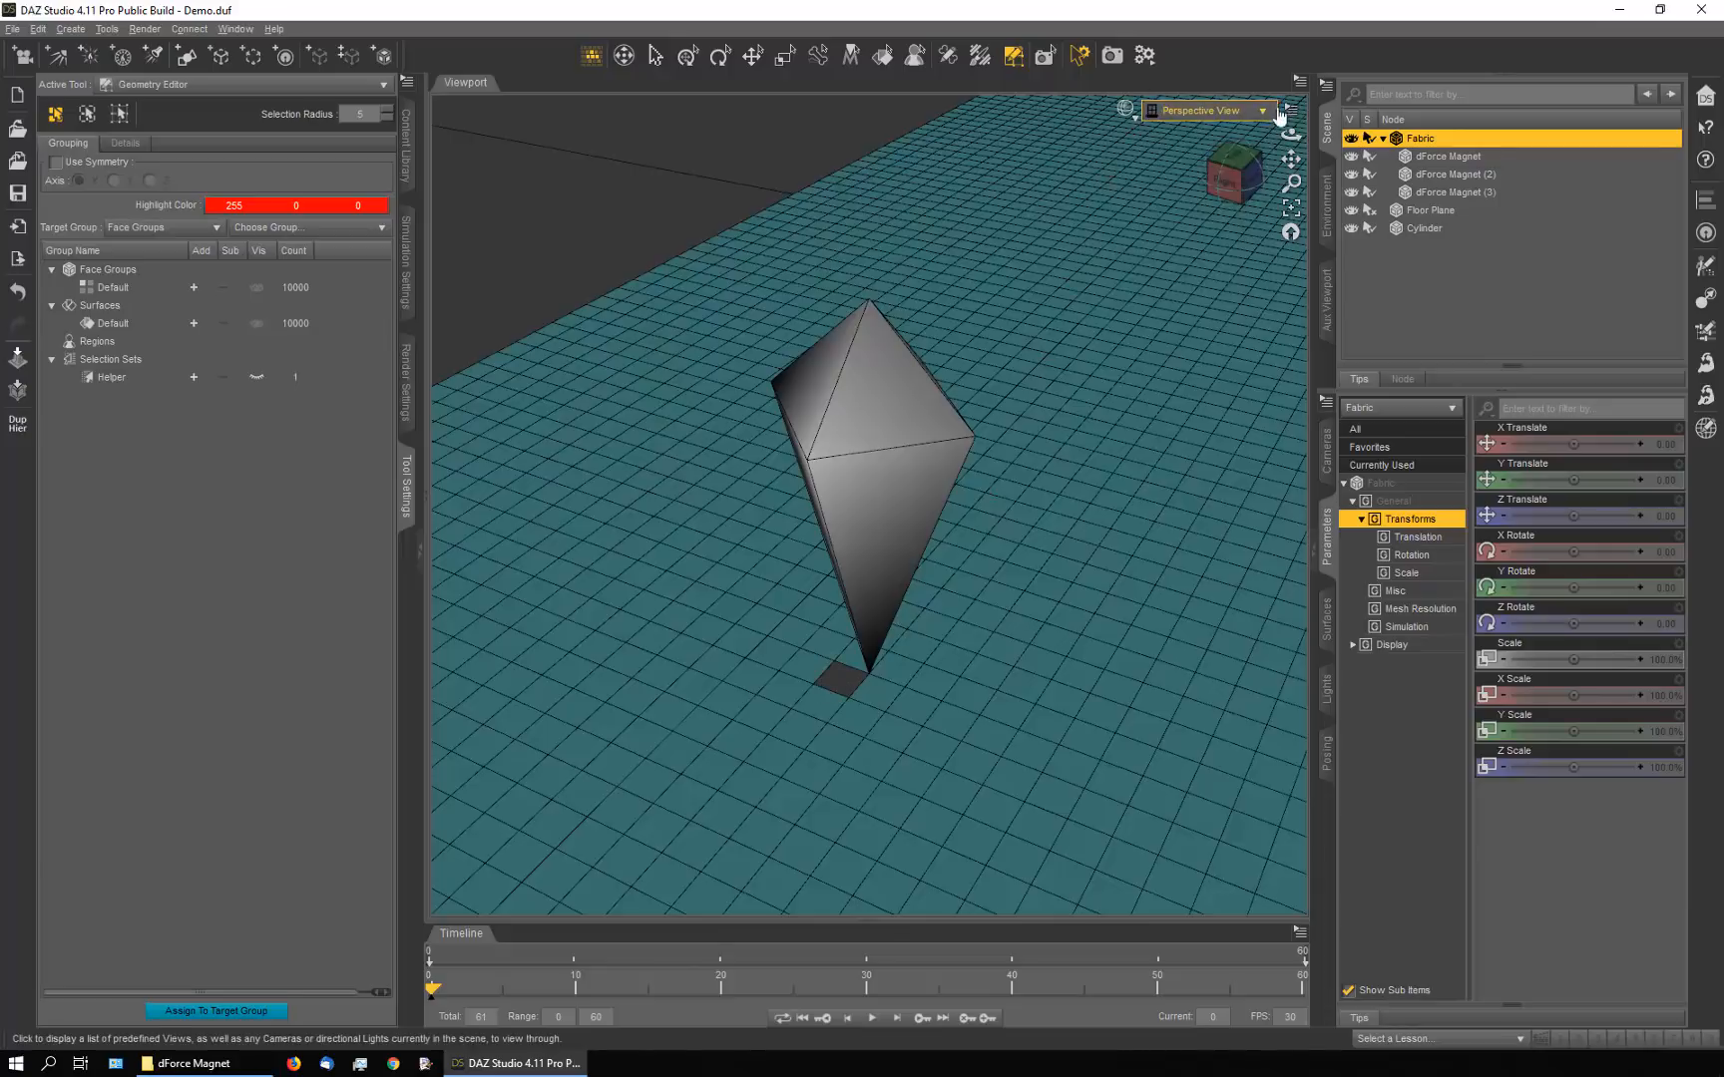
Hide the third dForce Magnet in the scene and rerun the dForce simulation
drag(1290, 133, 1086, 439)
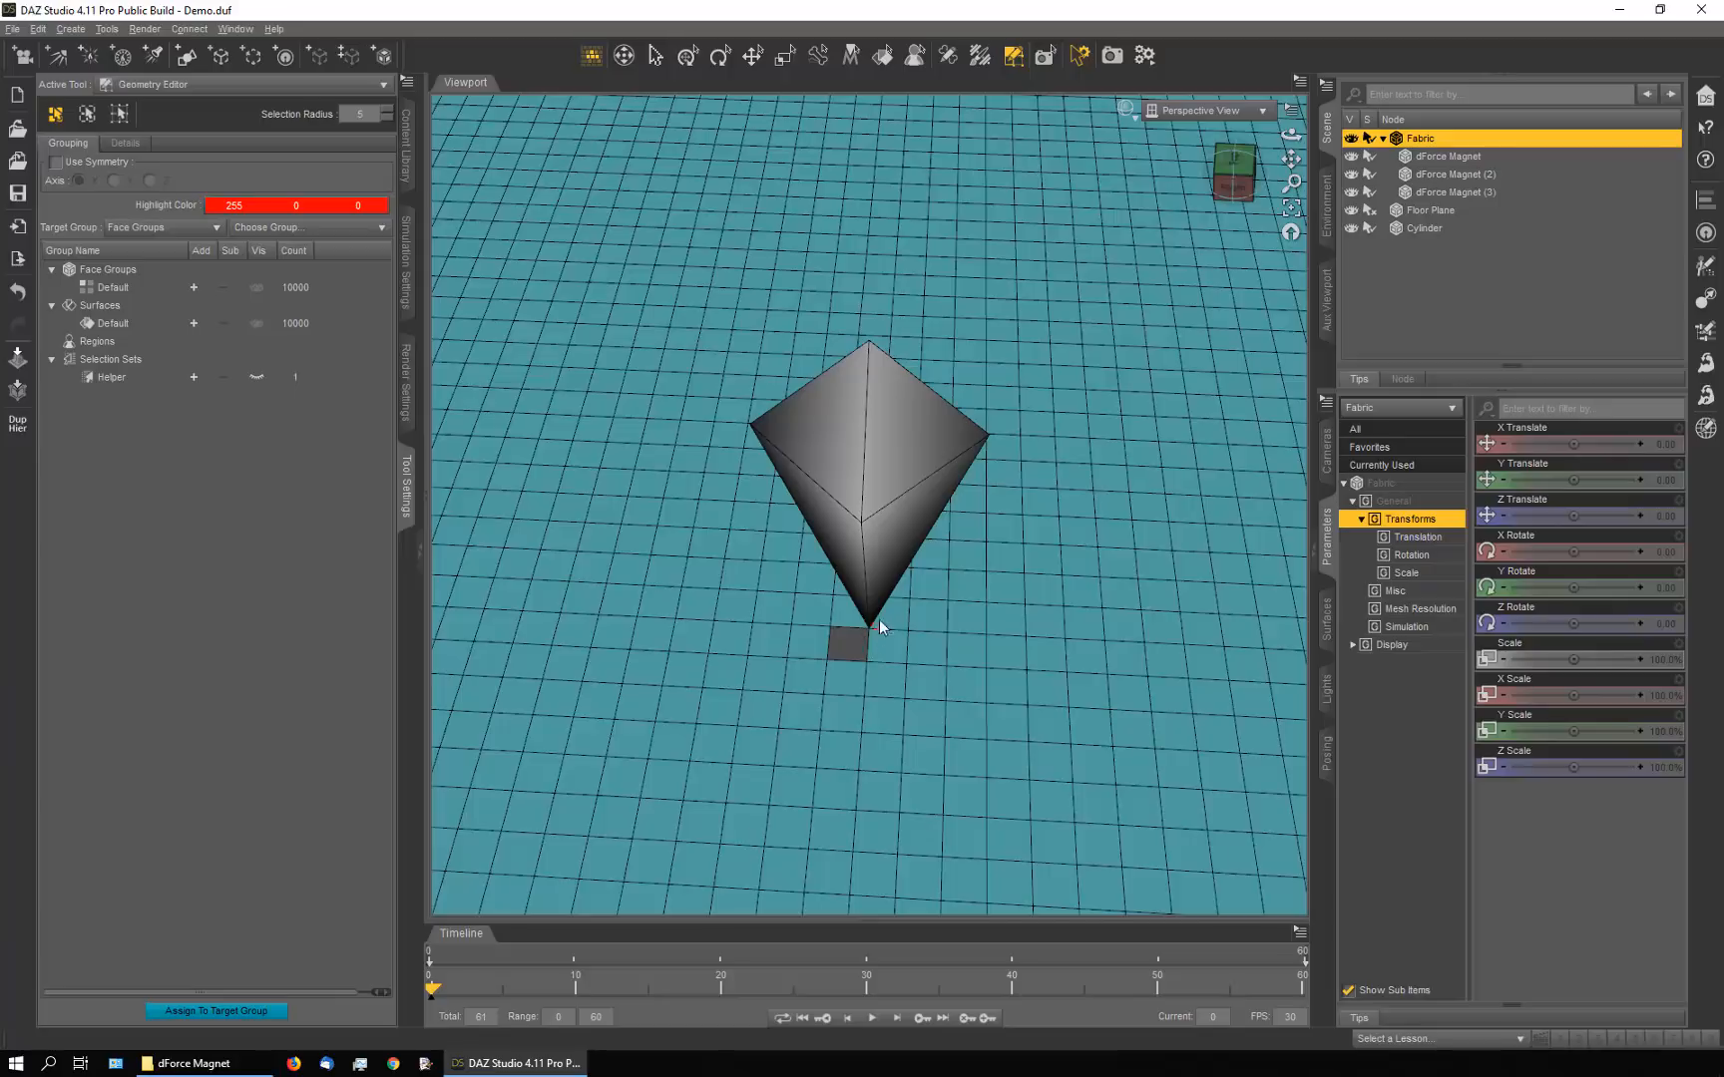
drag(1258, 181, 1089, 359)
scroll(1090, 357, down, 5)
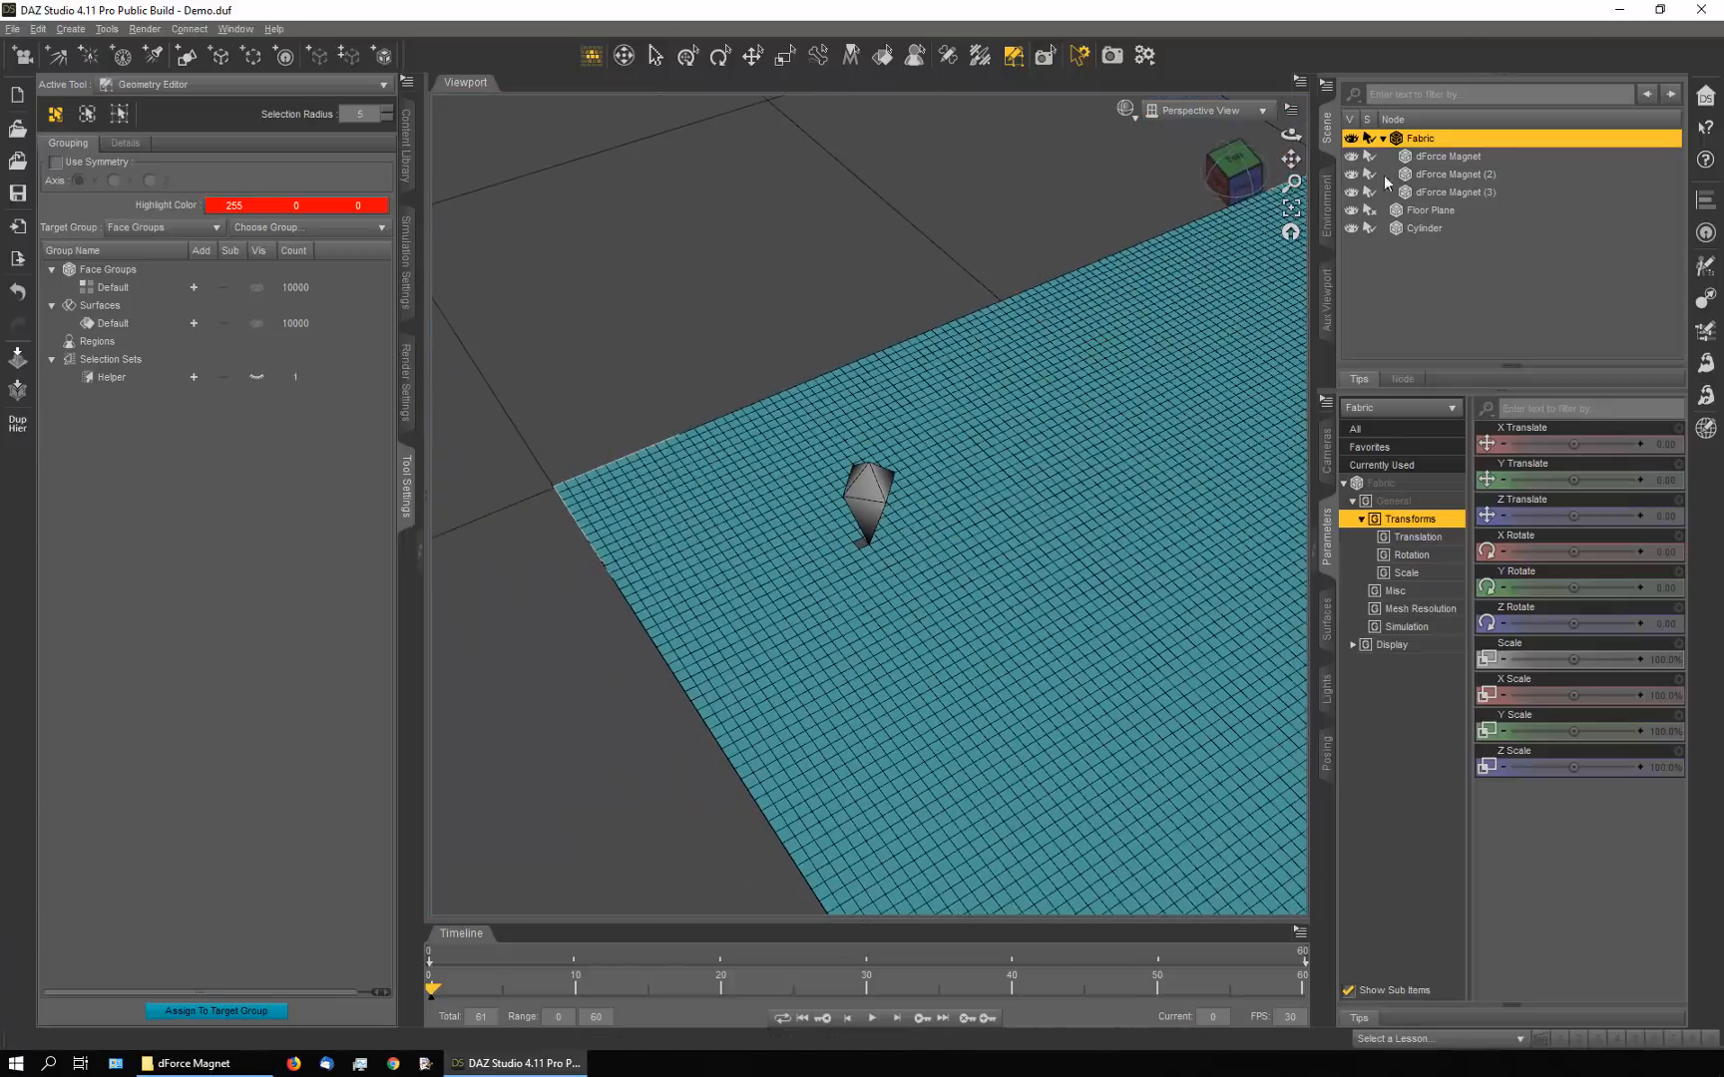
click(1350, 191)
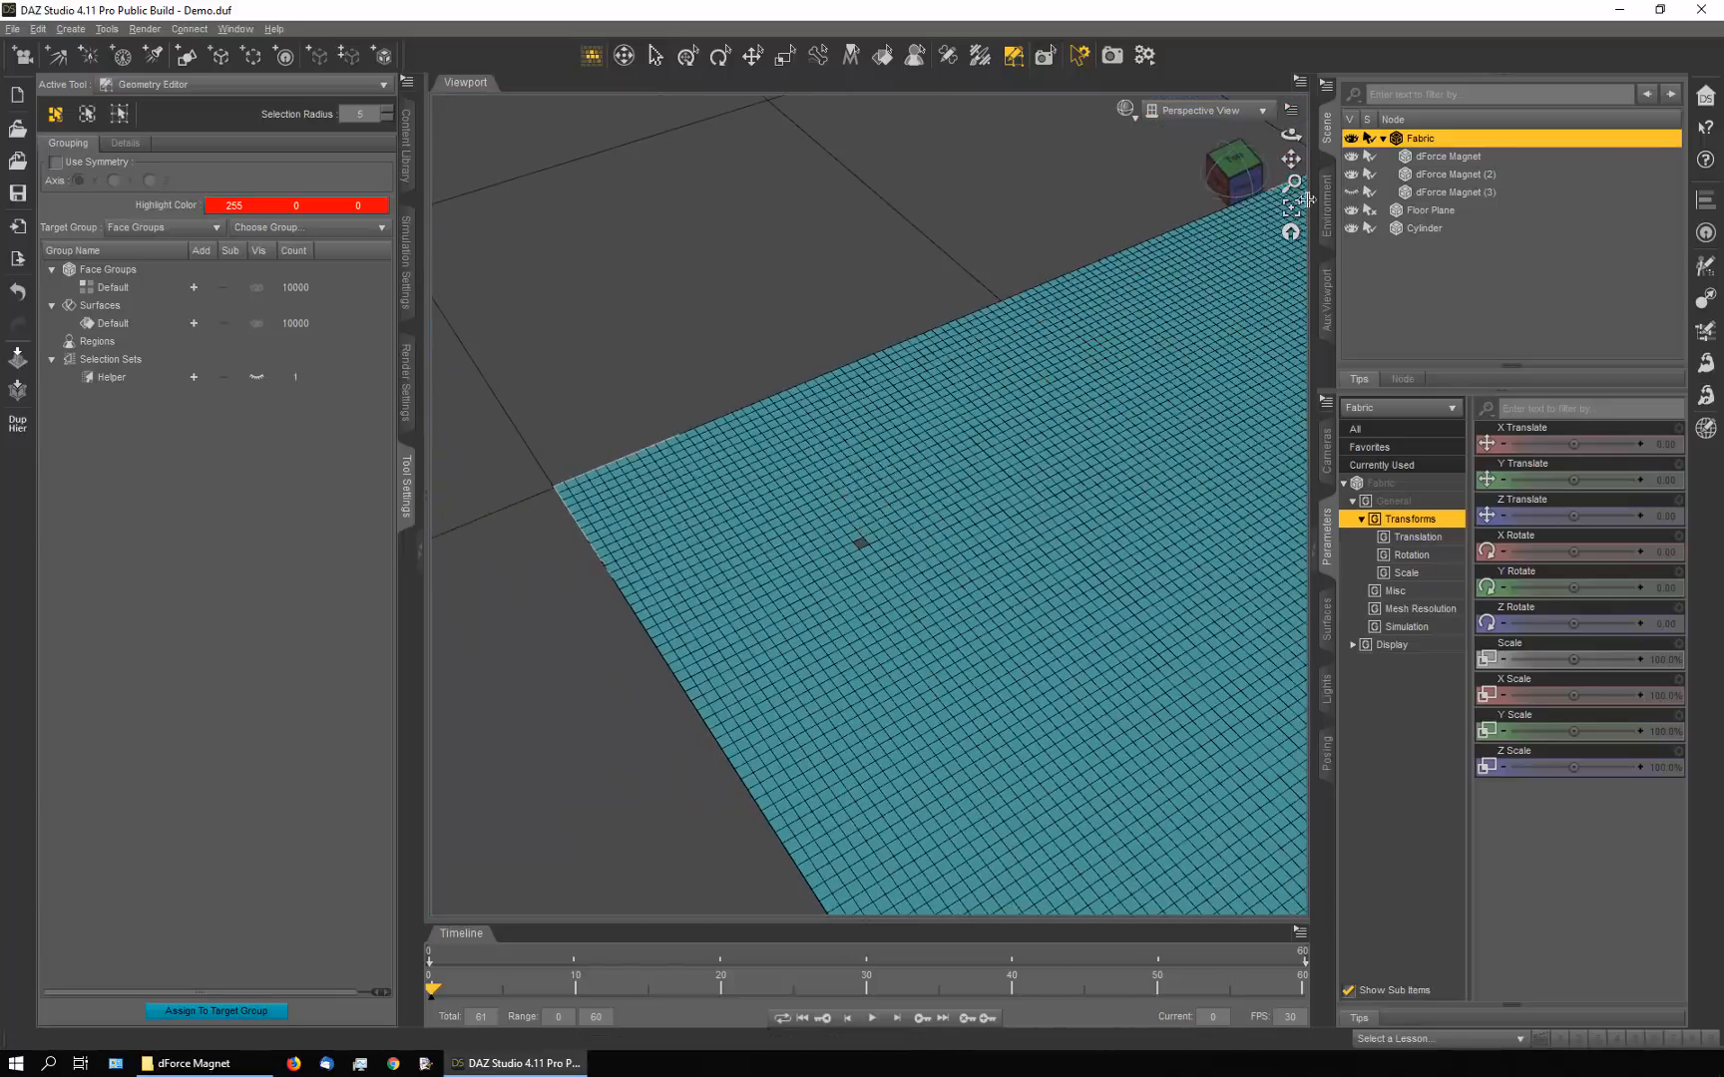
click(406, 263)
click(373, 84)
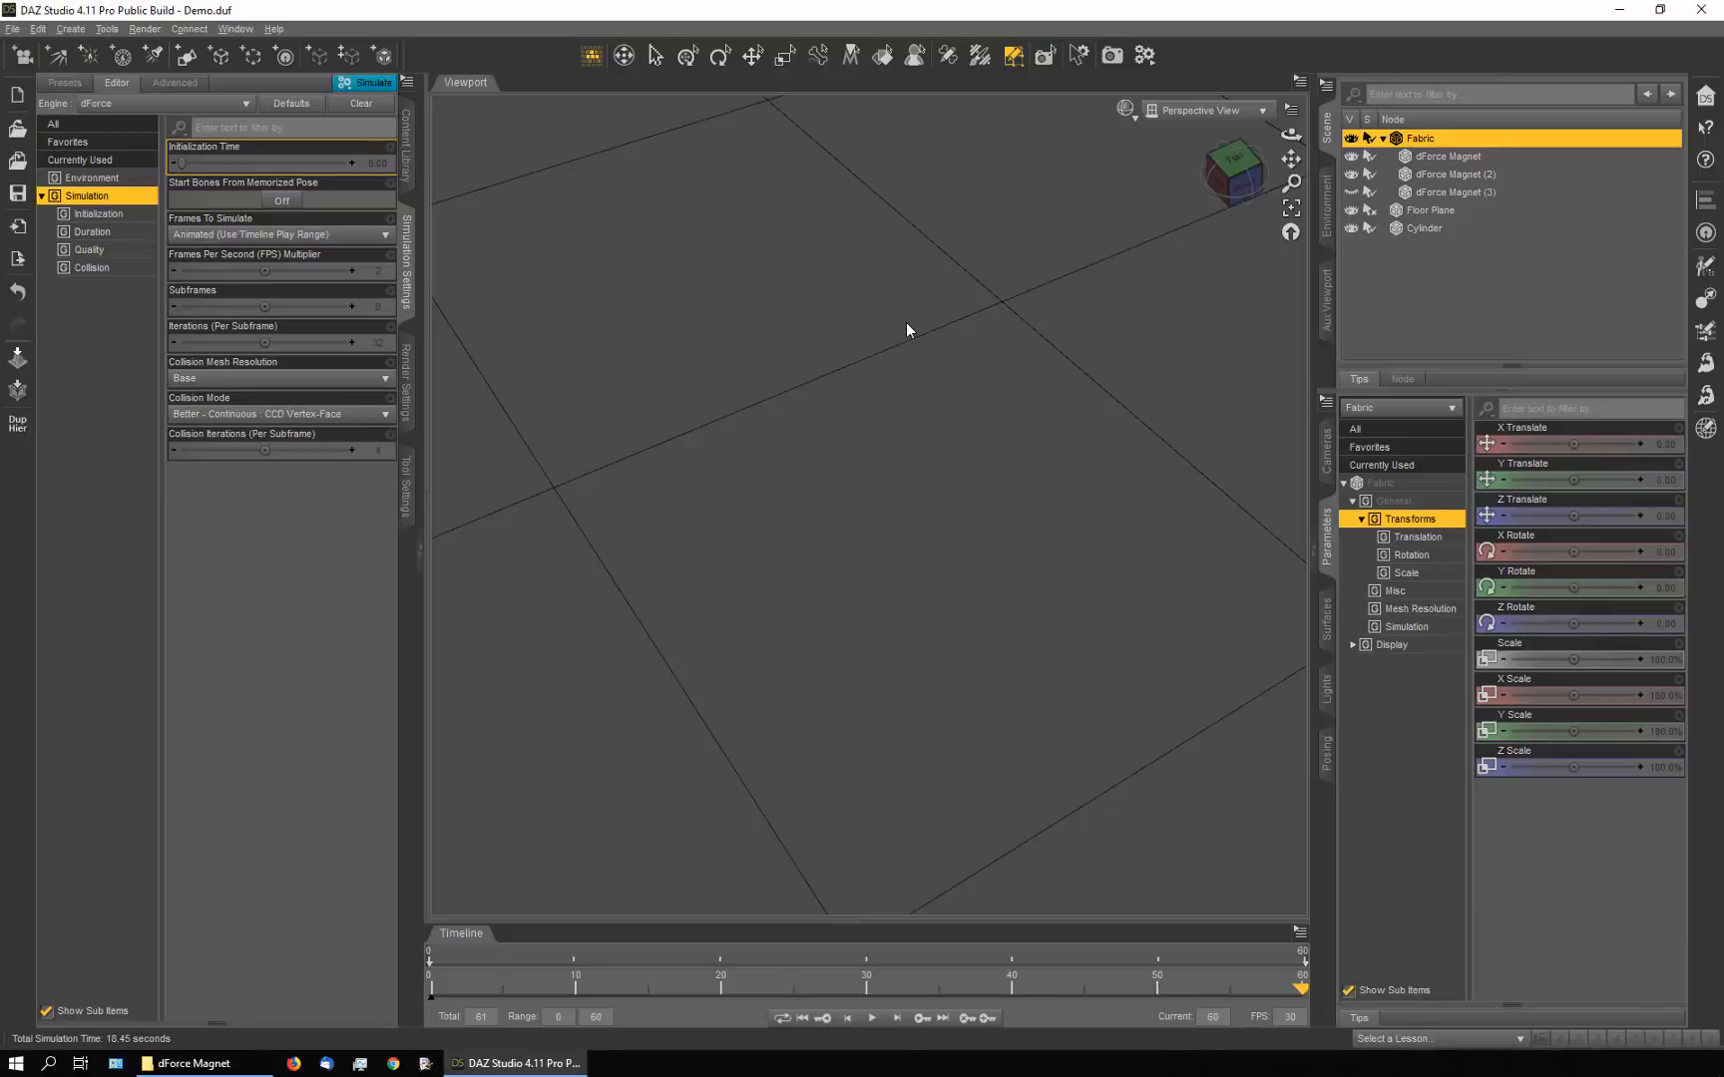
Scrub through the simulated frames to follow the hidden Helper polygon's gap in the cloth, returning the timeline to frame 0
scroll(1081, 535, down, 3)
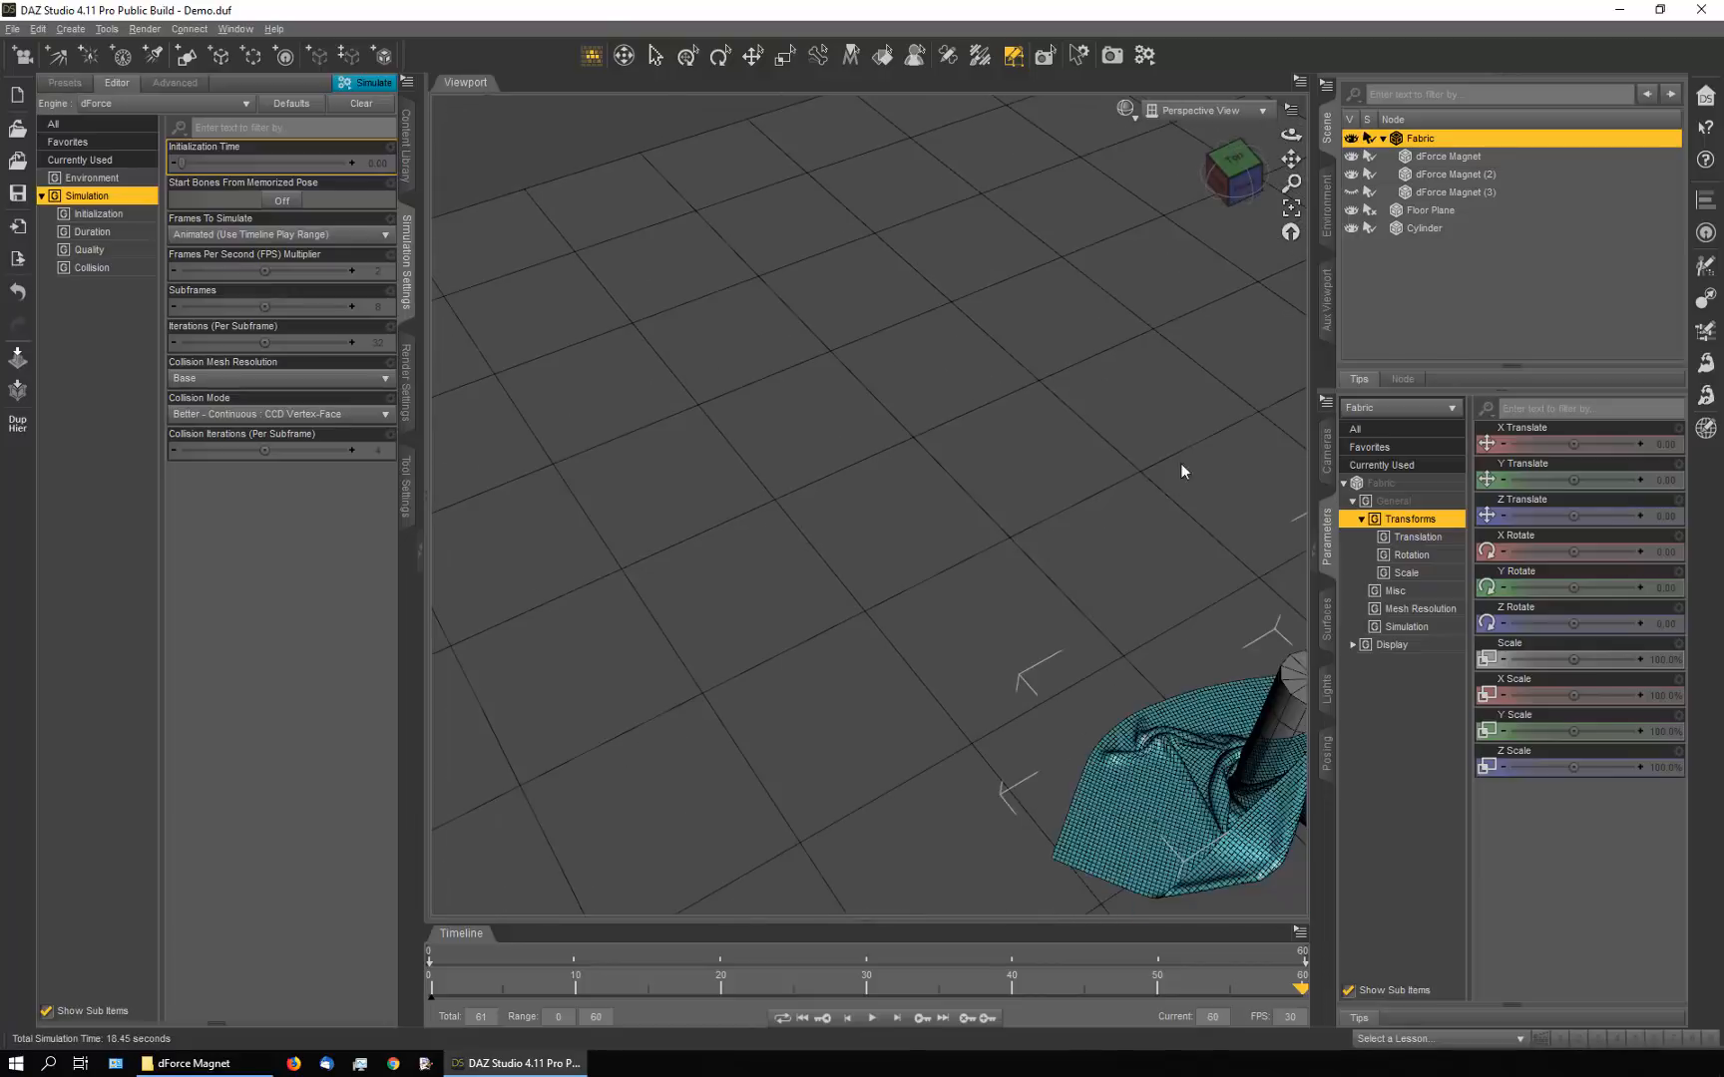
drag(1292, 162, 1006, 24)
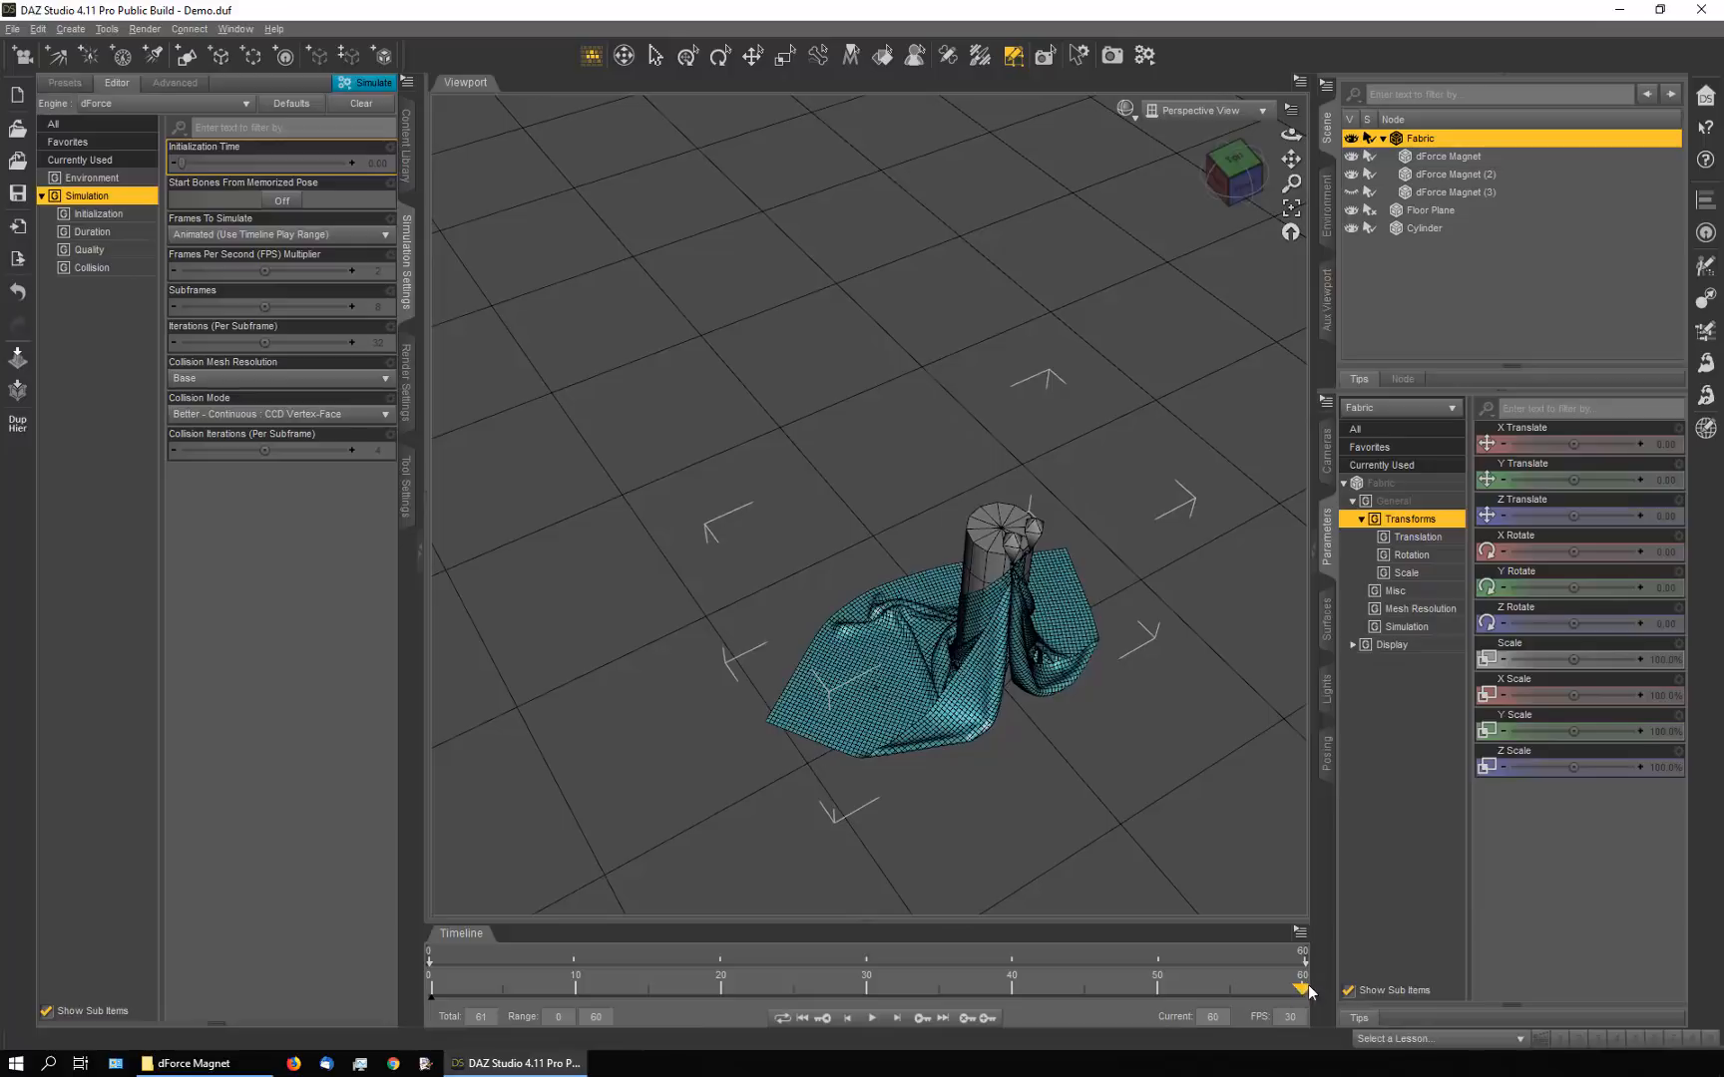
drag(1299, 995, 412, 979)
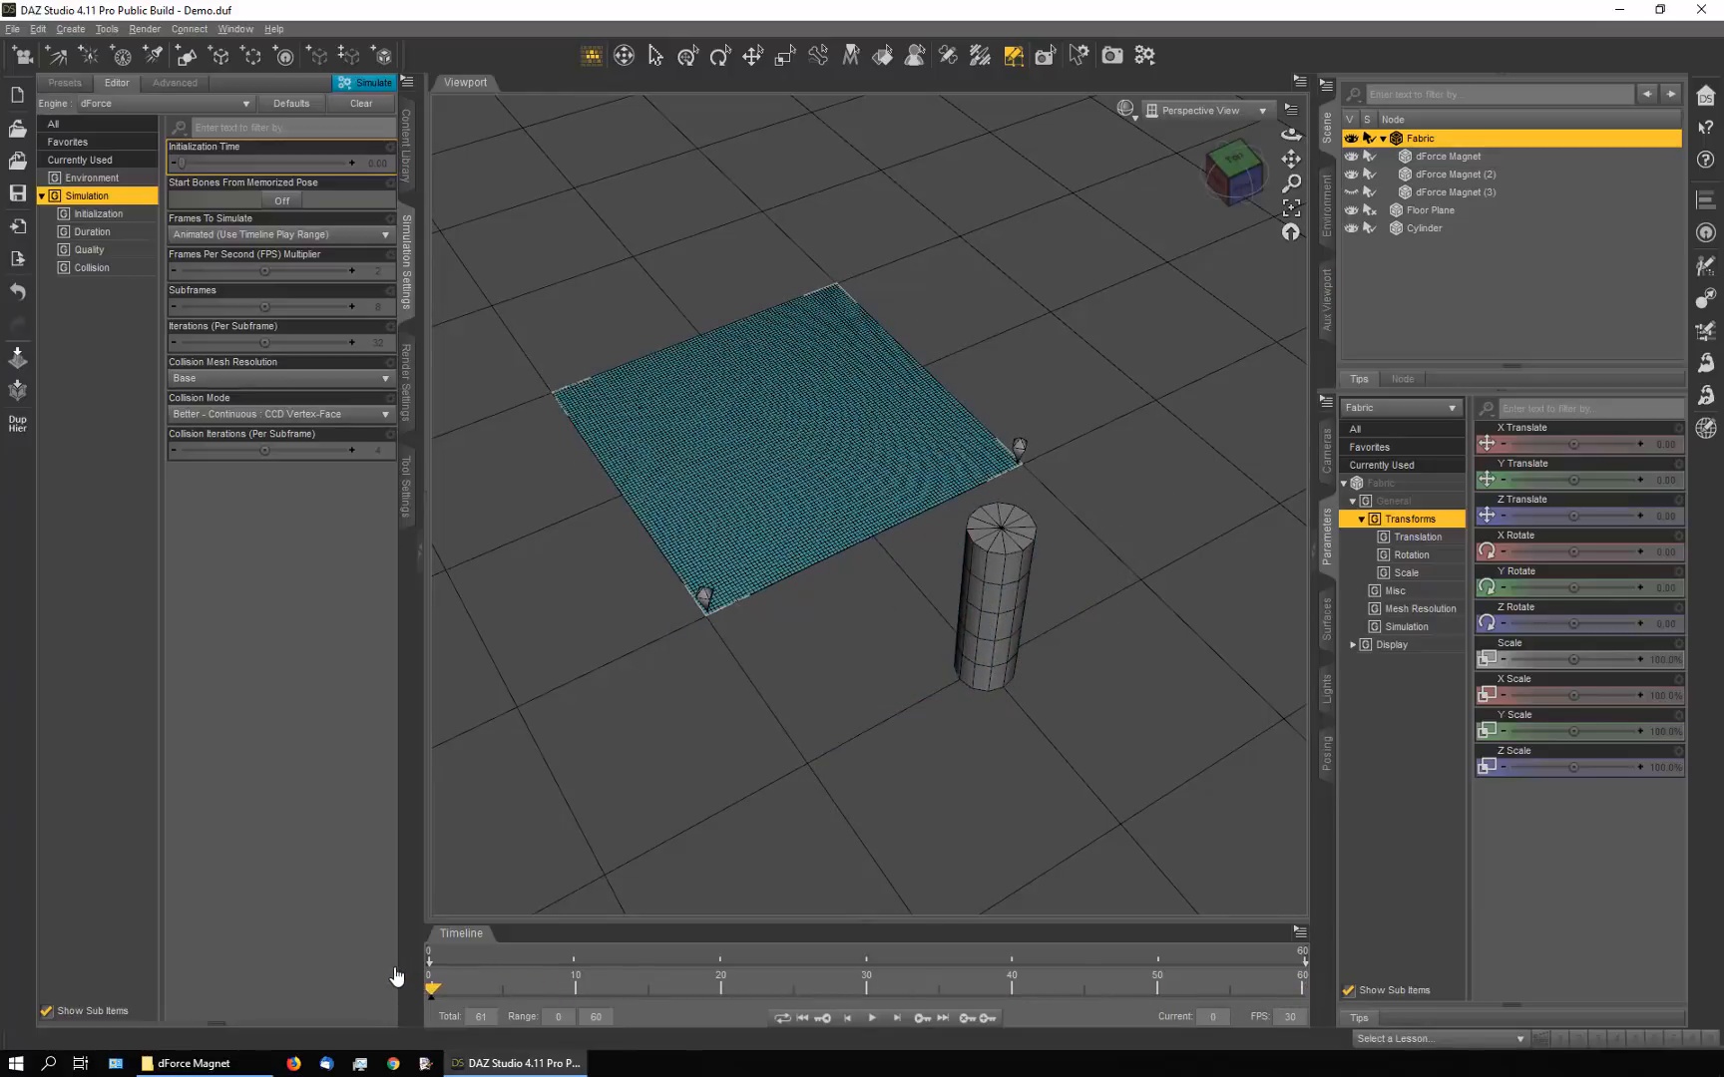
scroll(606, 536, up, 5)
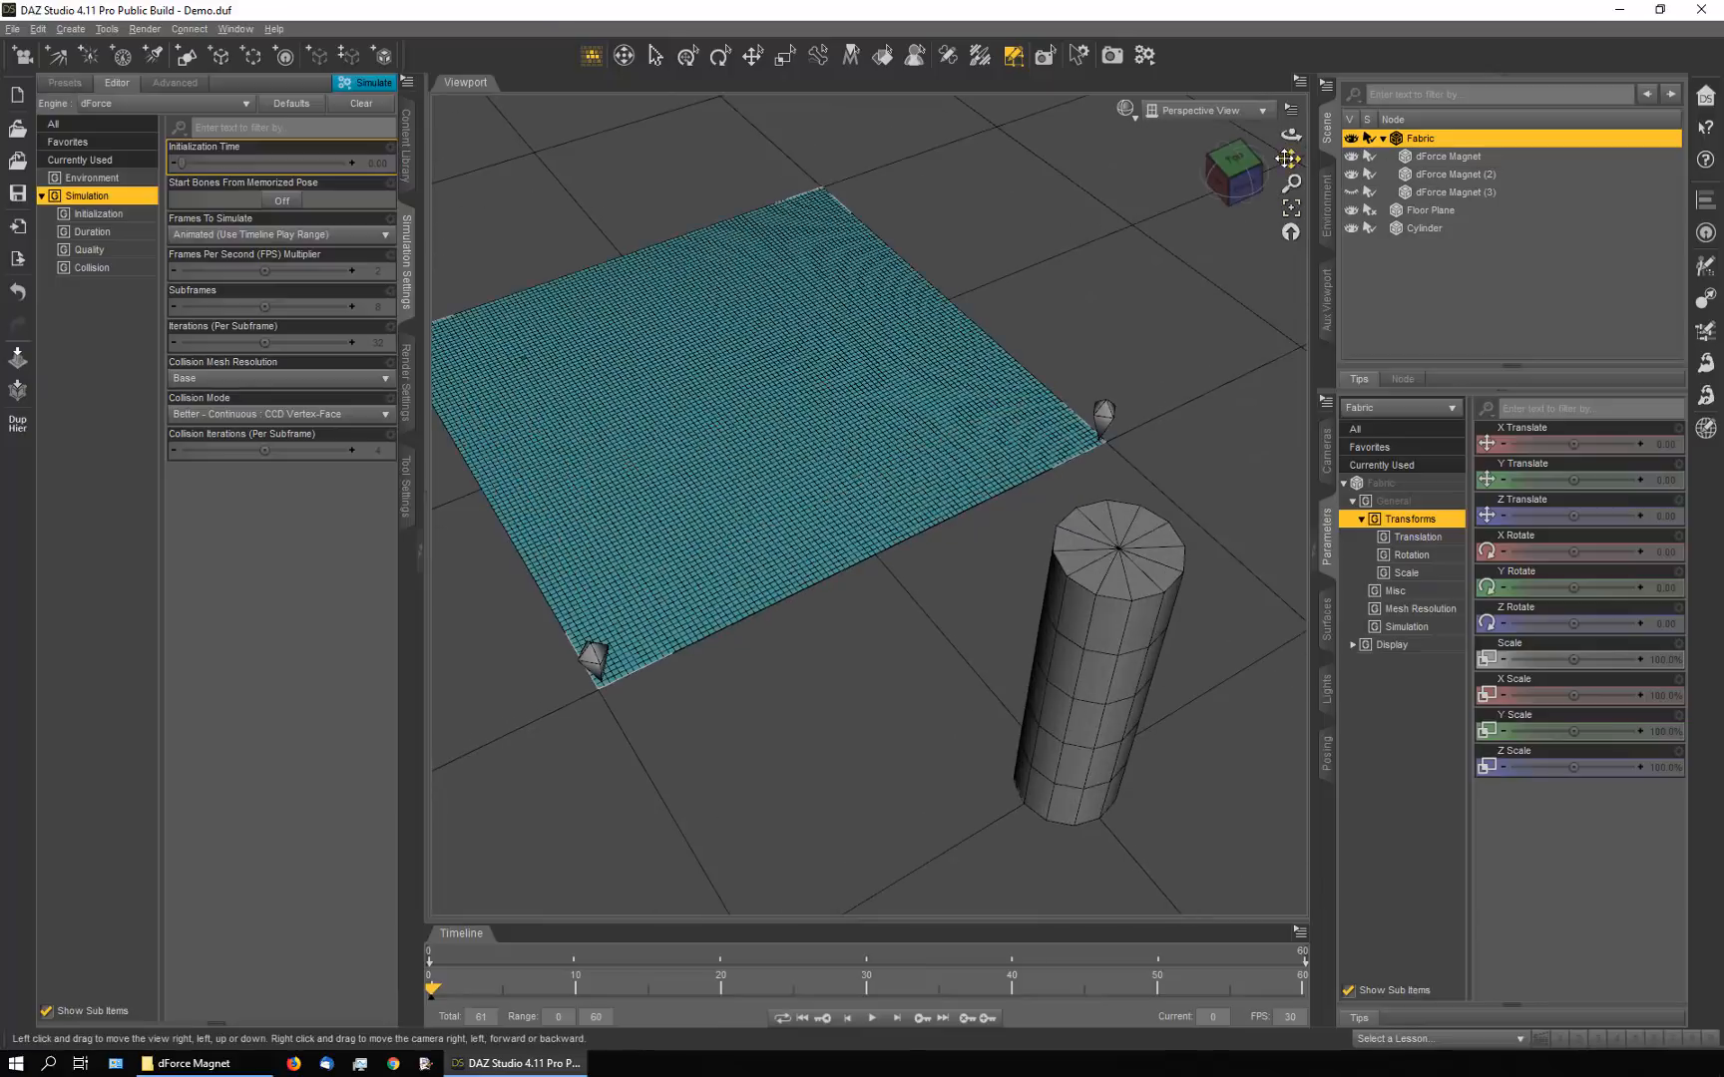
drag(1289, 159, 1436, 160)
drag(433, 997, 775, 1023)
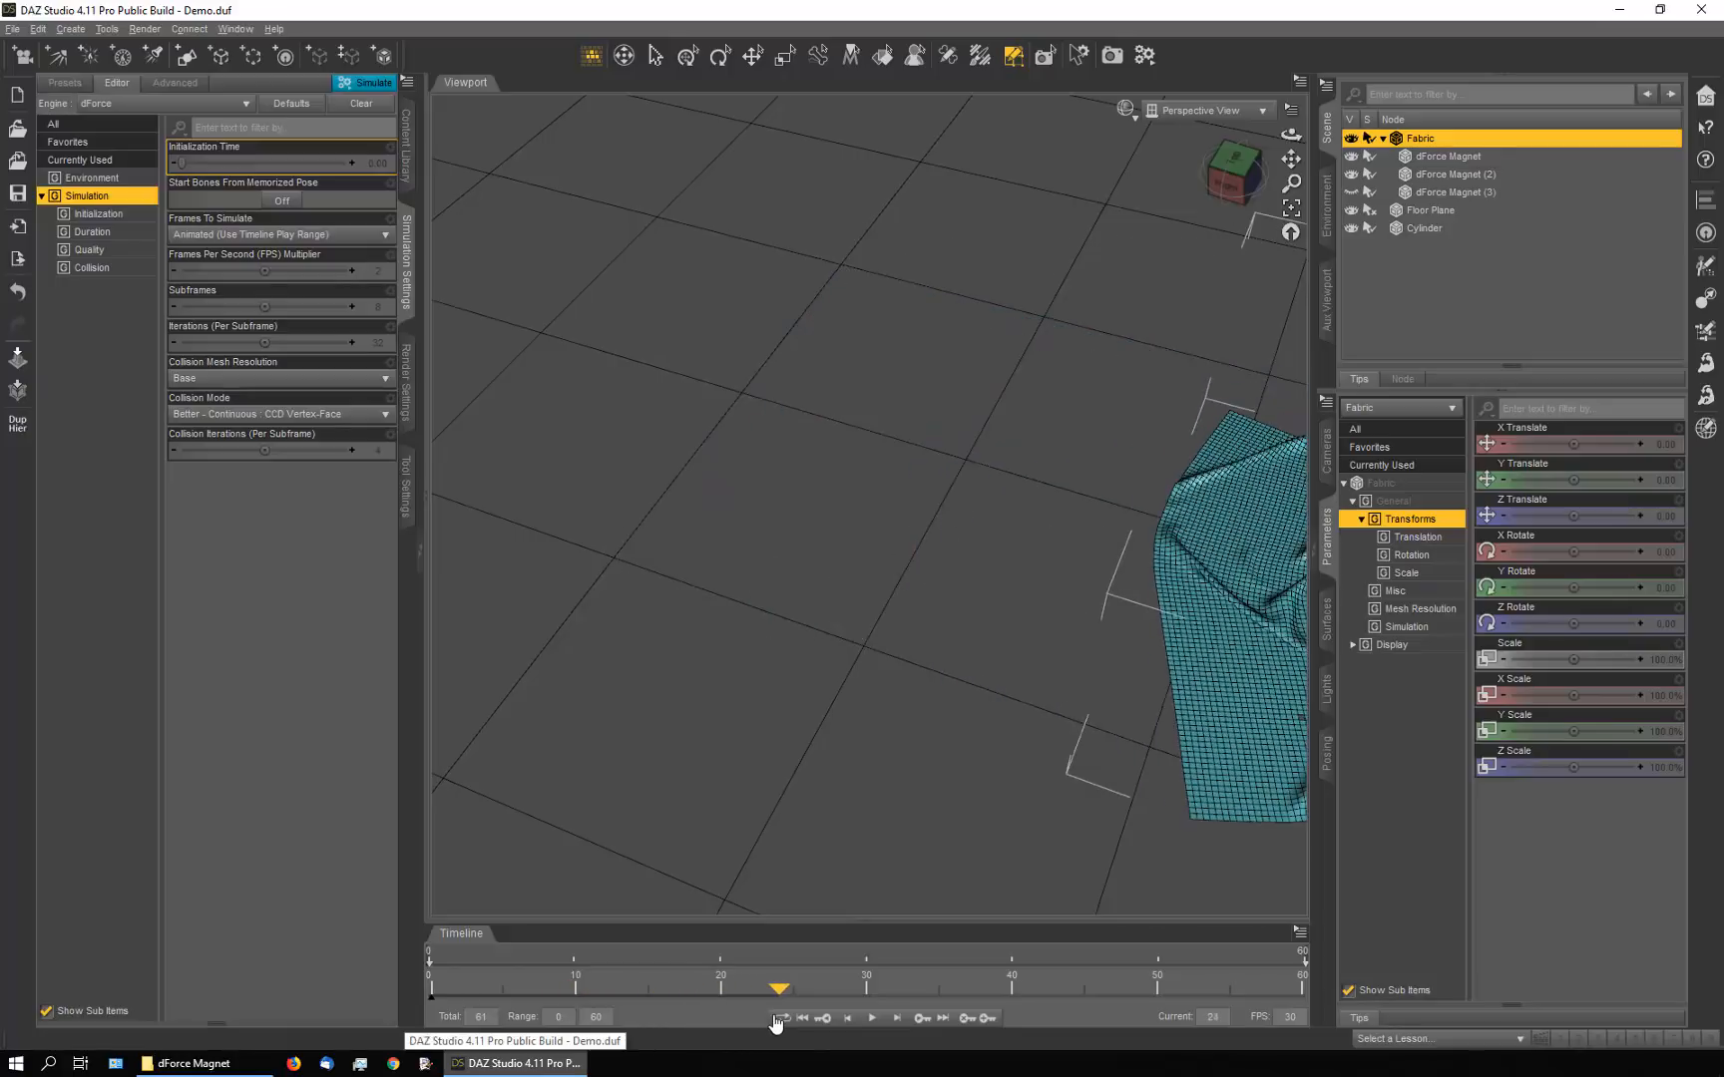
drag(1291, 160, 938, 110)
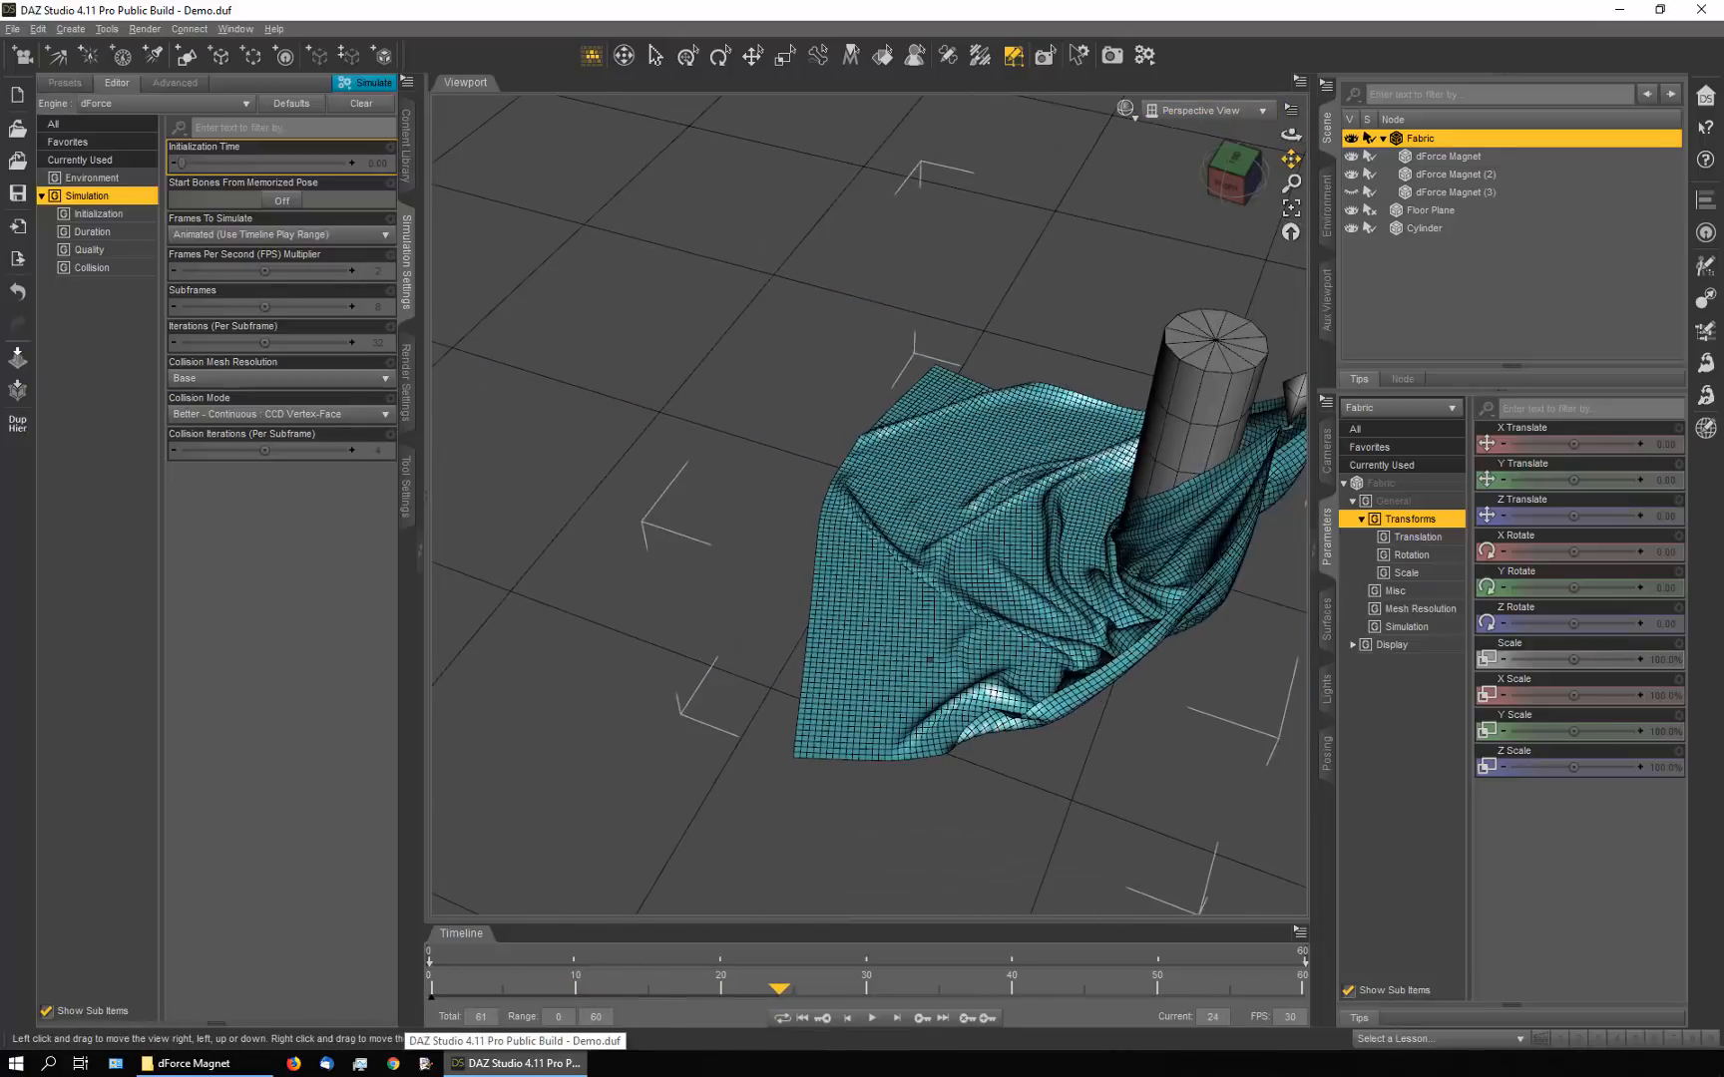
drag(770, 1005, 430, 984)
Make the third dForce Magnet visible again and select it with the Universal tool at frame 0
click(1350, 194)
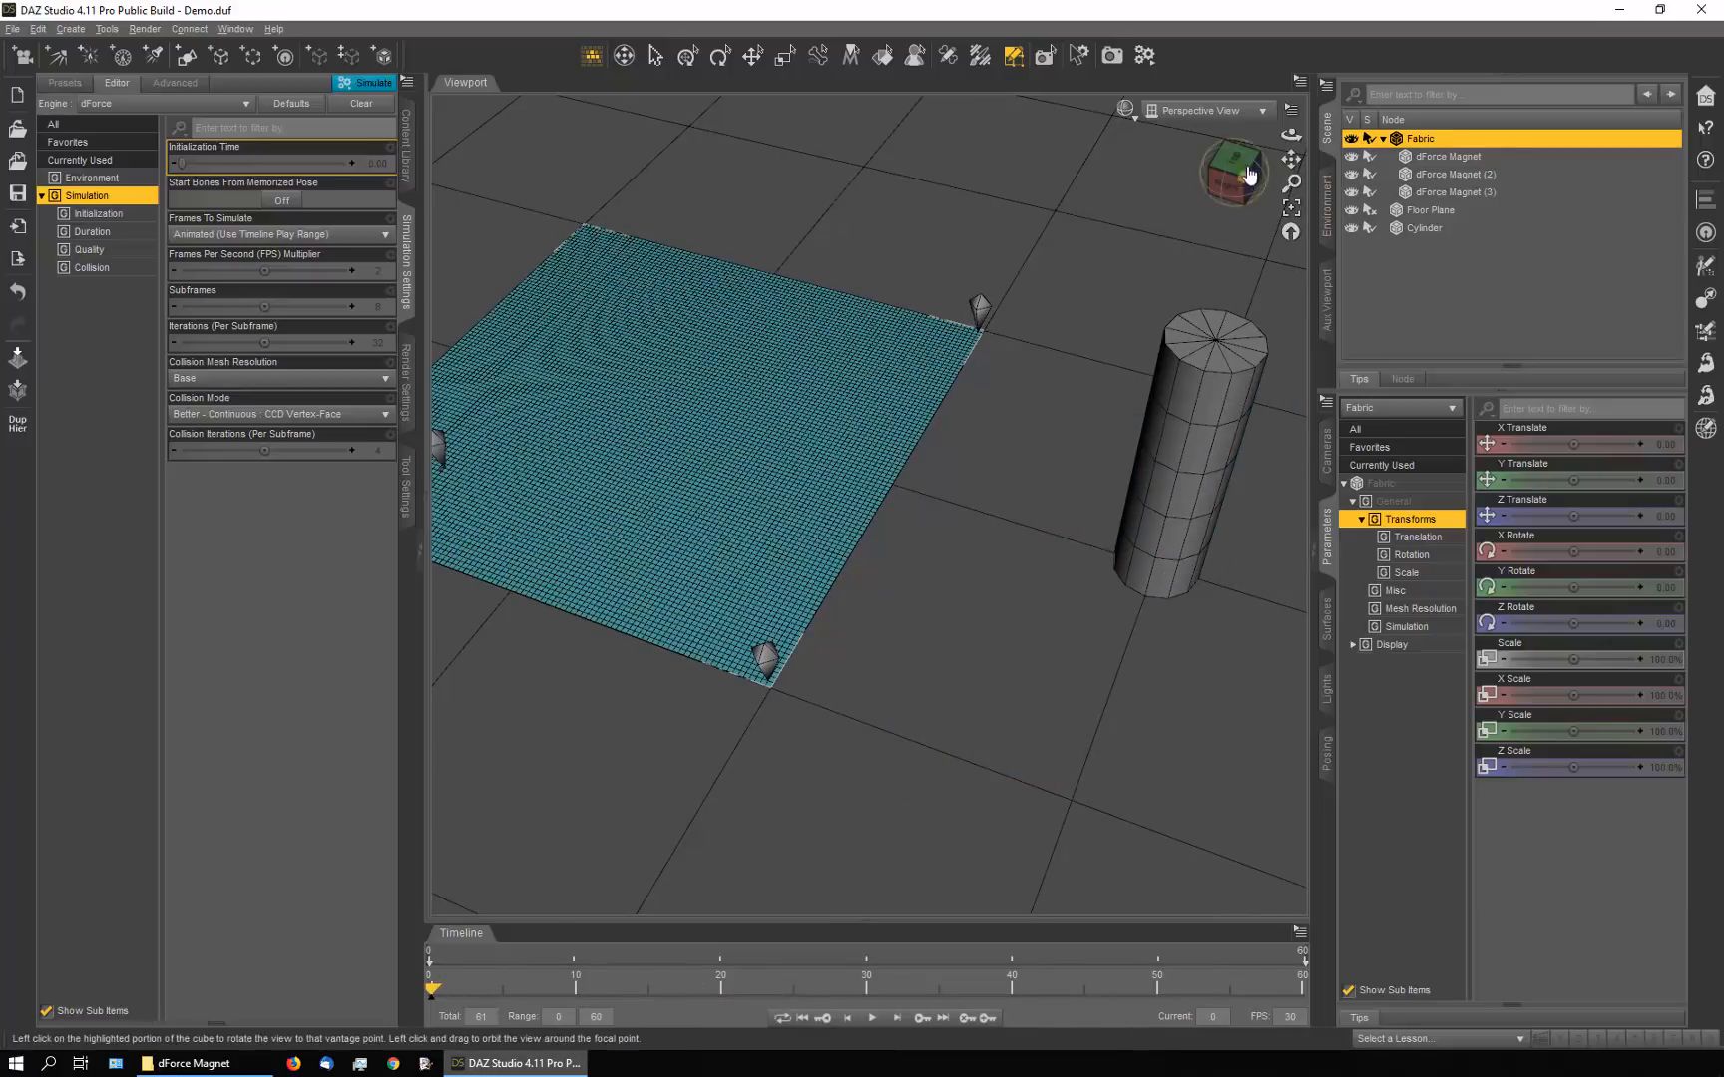
drag(1291, 160, 1228, 240)
scroll(749, 808, up, 10)
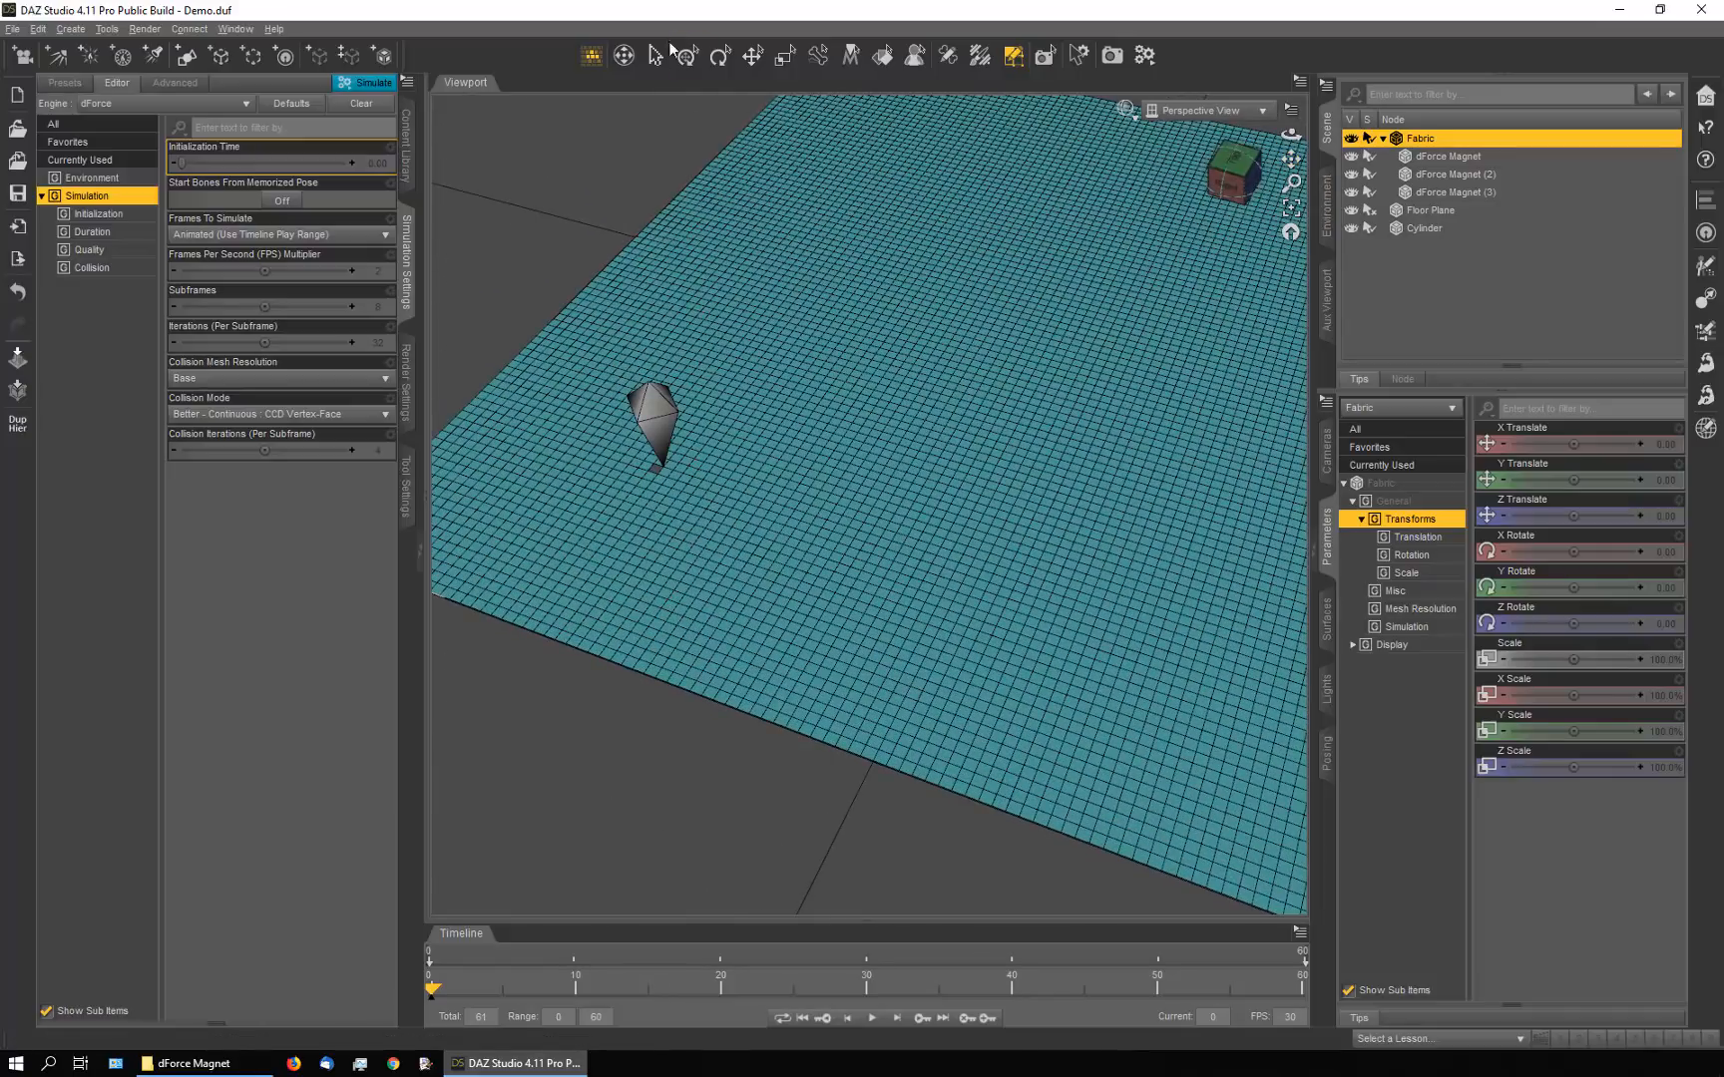
click(687, 55)
click(653, 417)
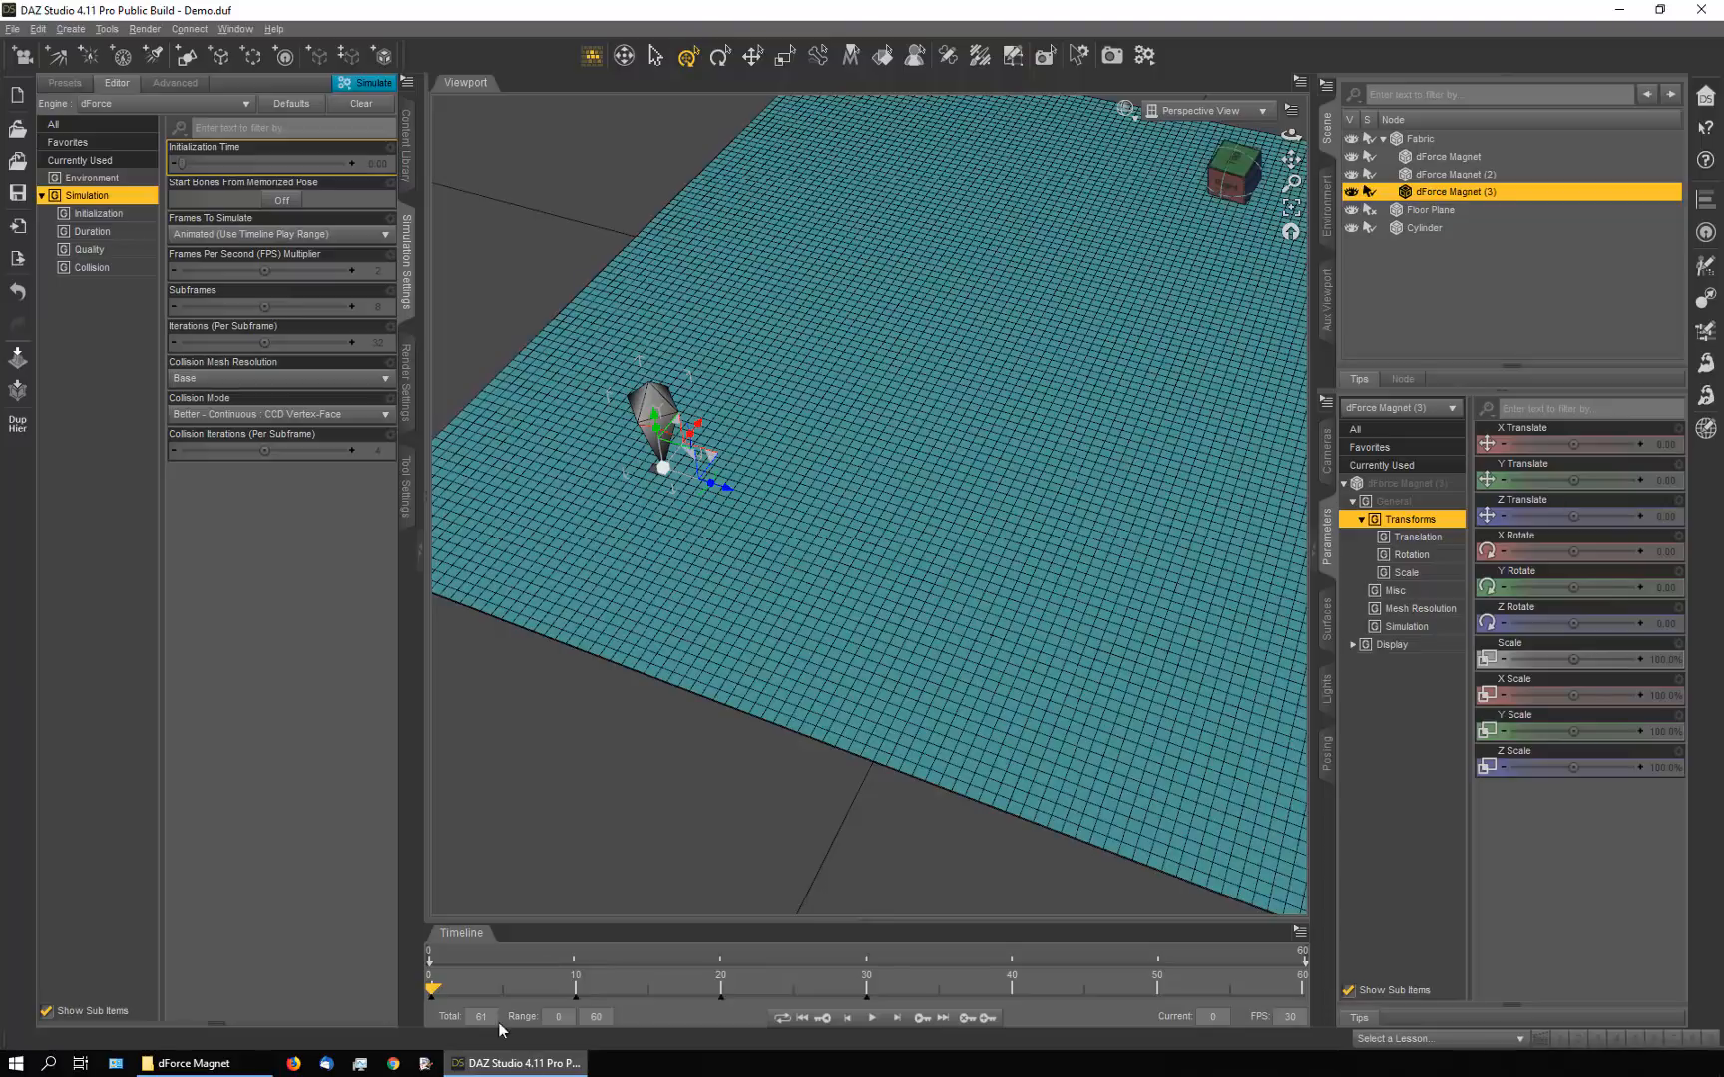
Reposition the third dForce Magnet at frames 5 and 3 so its tip follows the Helper gap in the cloth
drag(432, 995, 502, 1010)
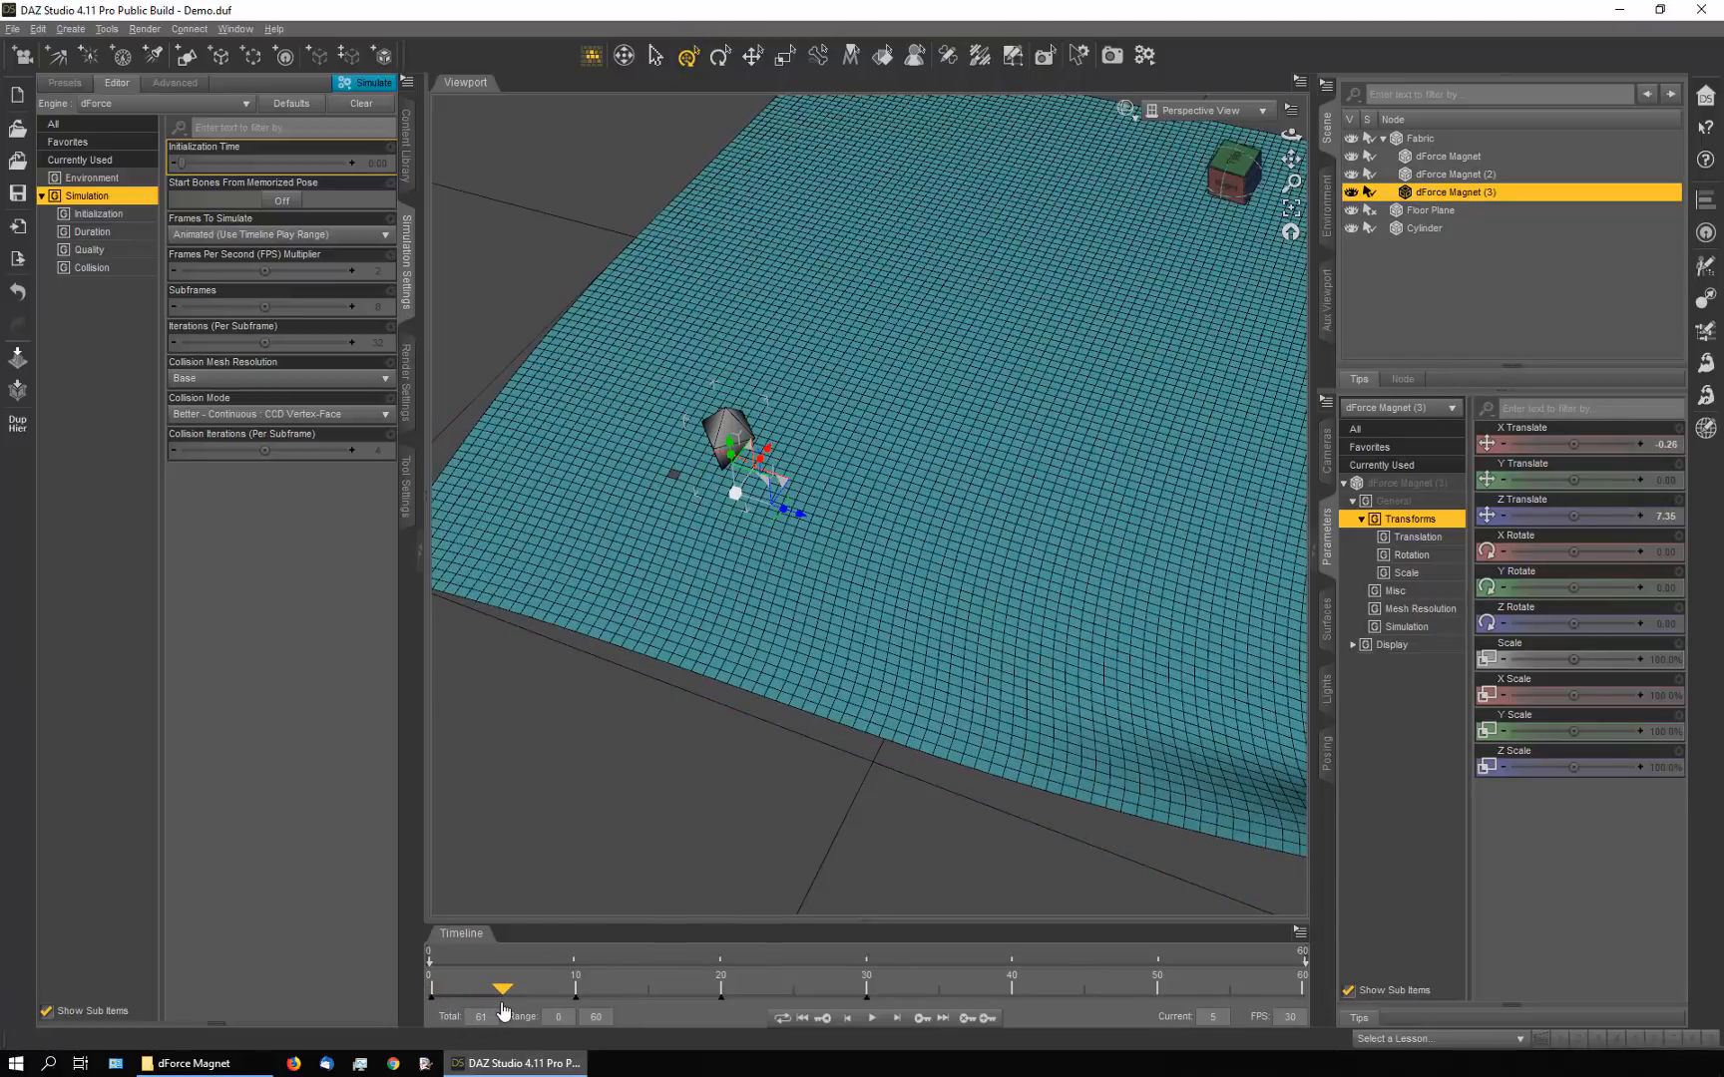
scroll(804, 521, up, 3)
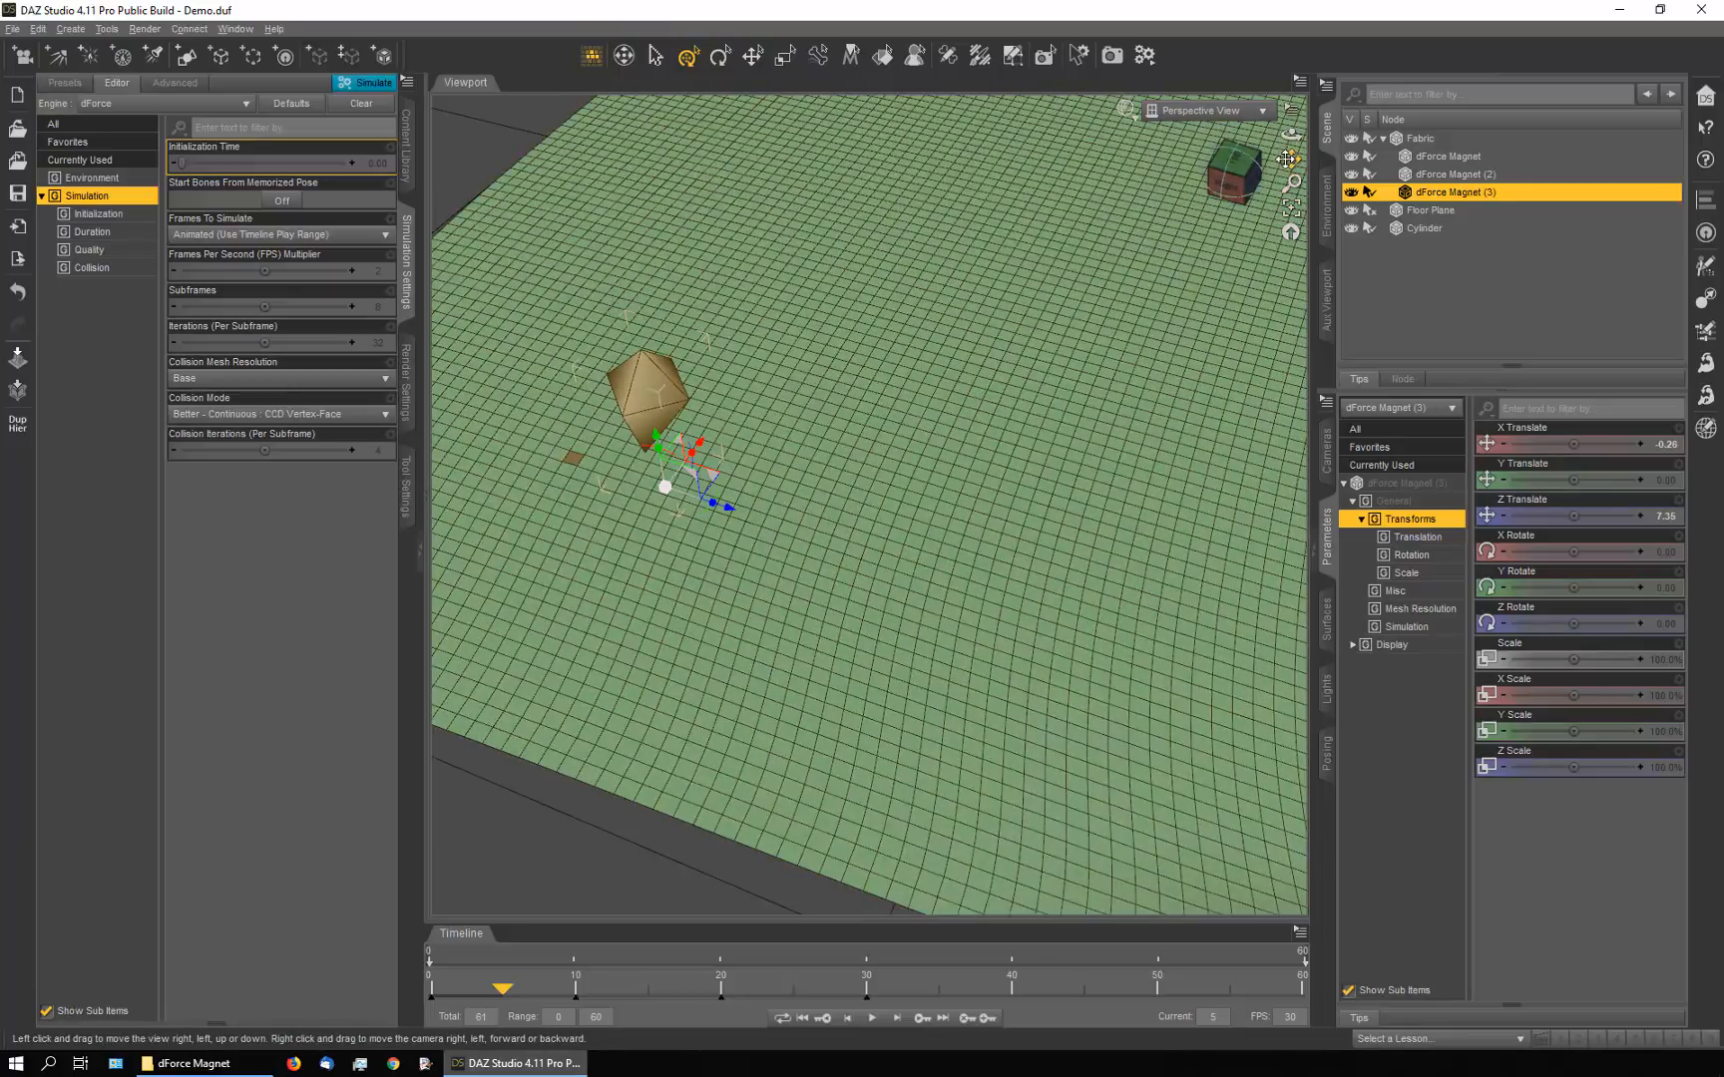
drag(1291, 158, 1630, 262)
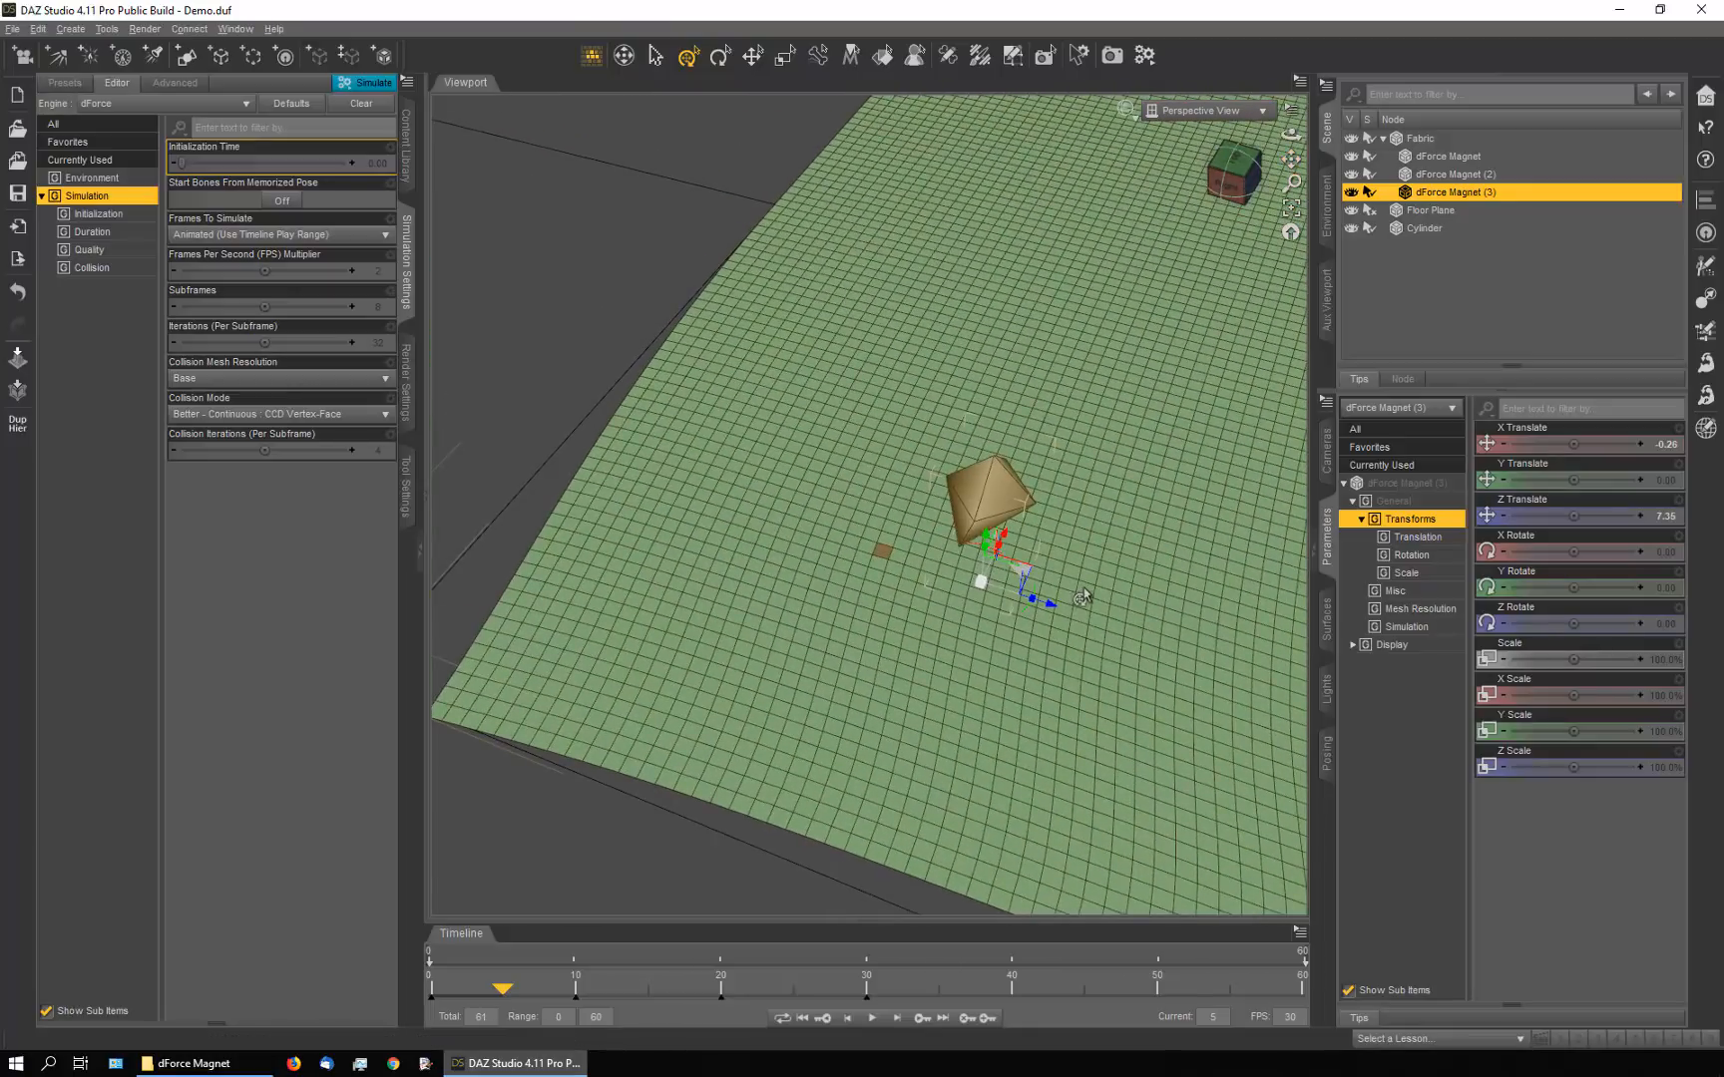
drag(1046, 613, 963, 613)
drag(940, 531, 979, 612)
drag(506, 995, 469, 1005)
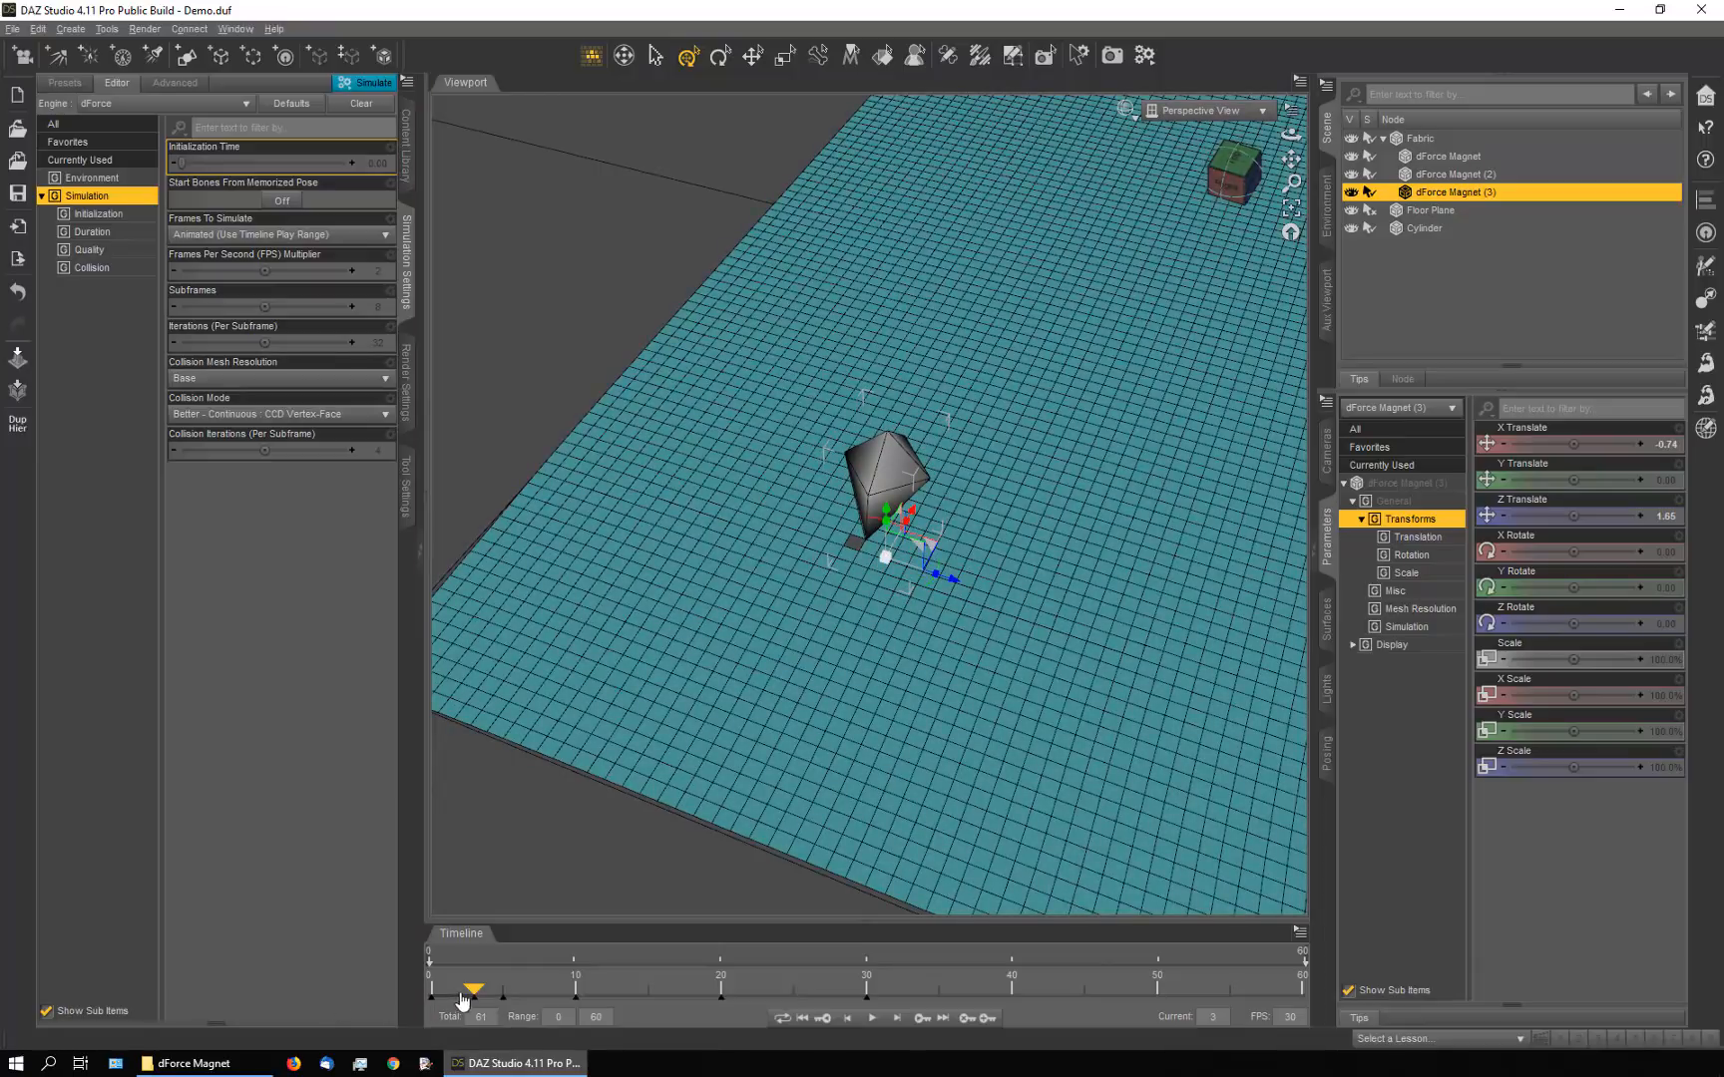
Align the third dForce Magnet with the Helper gap in the cloth at frames 10 and 8
drag(476, 998, 575, 998)
drag(1291, 133, 1287, 180)
drag(574, 998, 547, 998)
drag(794, 290, 794, 307)
Move the third dForce Magnet onto the Helper gap in the cloth at frames 20 and 15
drag(546, 997, 720, 998)
click(1291, 207)
drag(1290, 134, 1286, 111)
drag(1042, 703, 1054, 732)
drag(720, 998, 649, 997)
drag(1072, 201, 1106, 214)
scroll(868, 499, down, 5)
Match the third dForce Magnet to the Helper gap at extra frames between 20 and 30, return to frame 0 and deselect it
drag(648, 997, 750, 998)
click(1290, 208)
drag(1291, 158, 1261, 194)
scroll(868, 499, down, 5)
drag(750, 997, 823, 998)
click(1291, 207)
drag(869, 629, 848, 632)
scroll(868, 498, down, 5)
drag(822, 998, 653, 977)
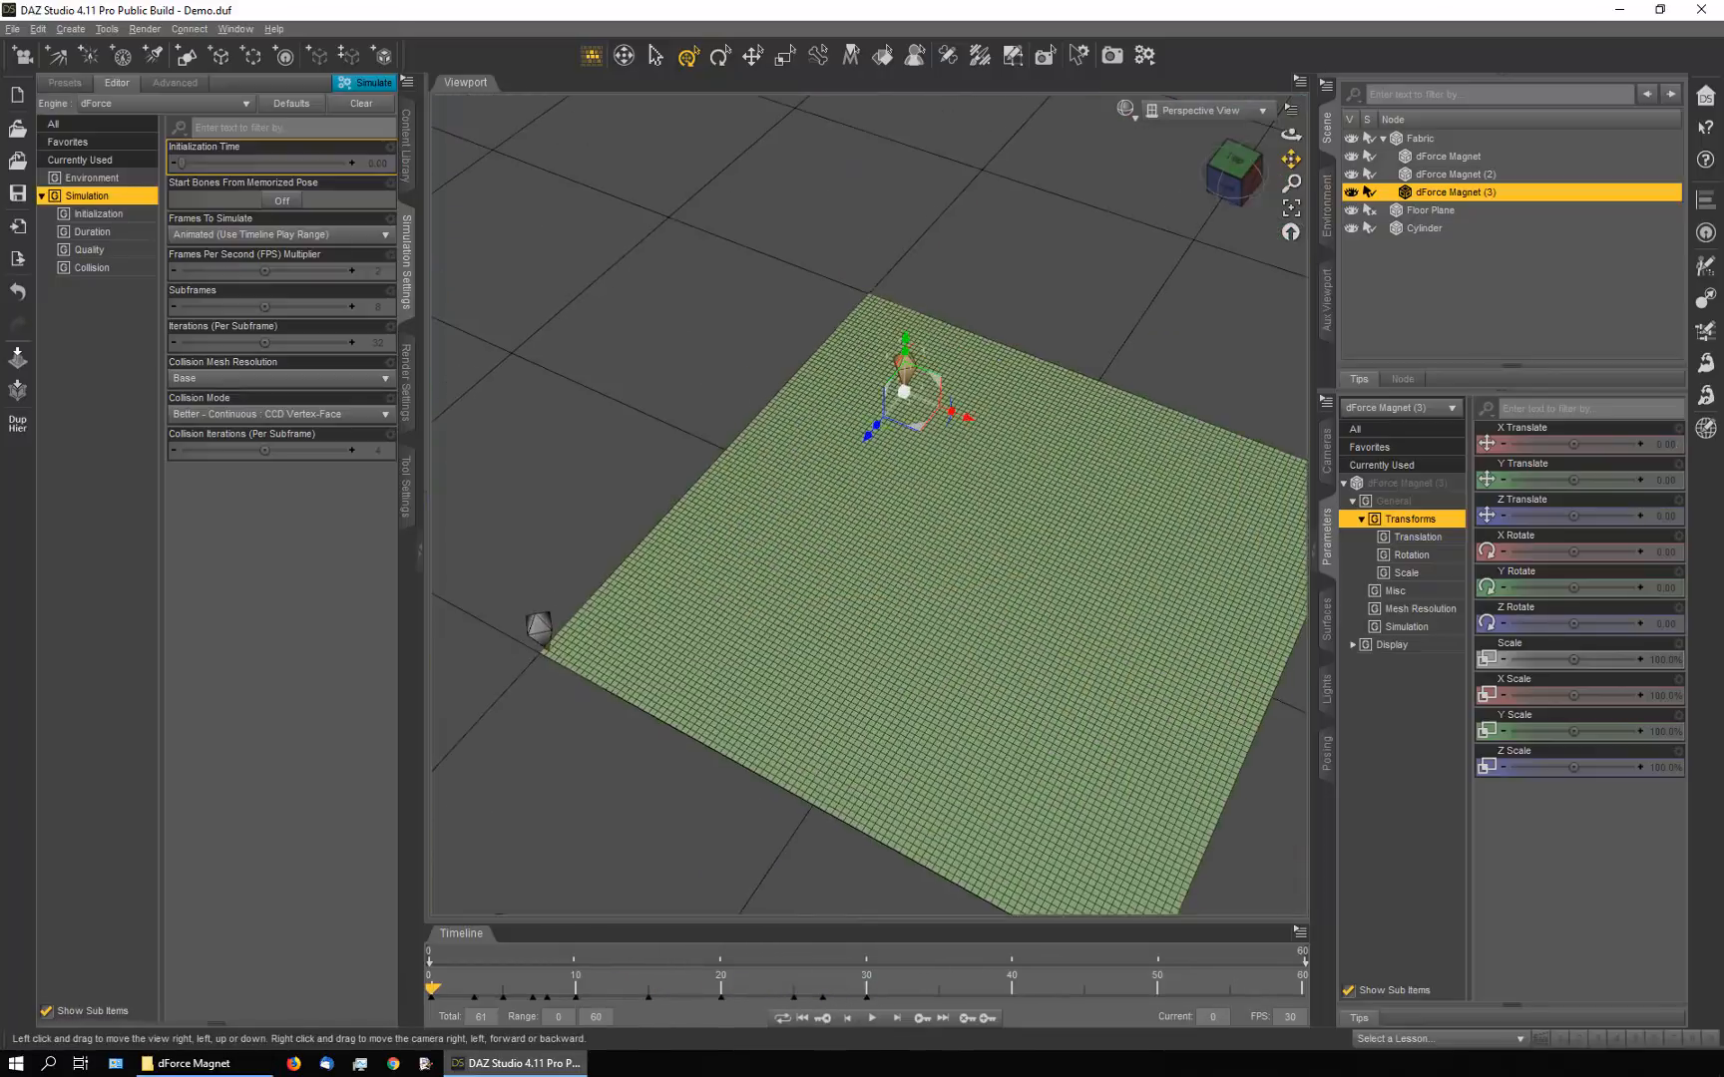
click(1165, 277)
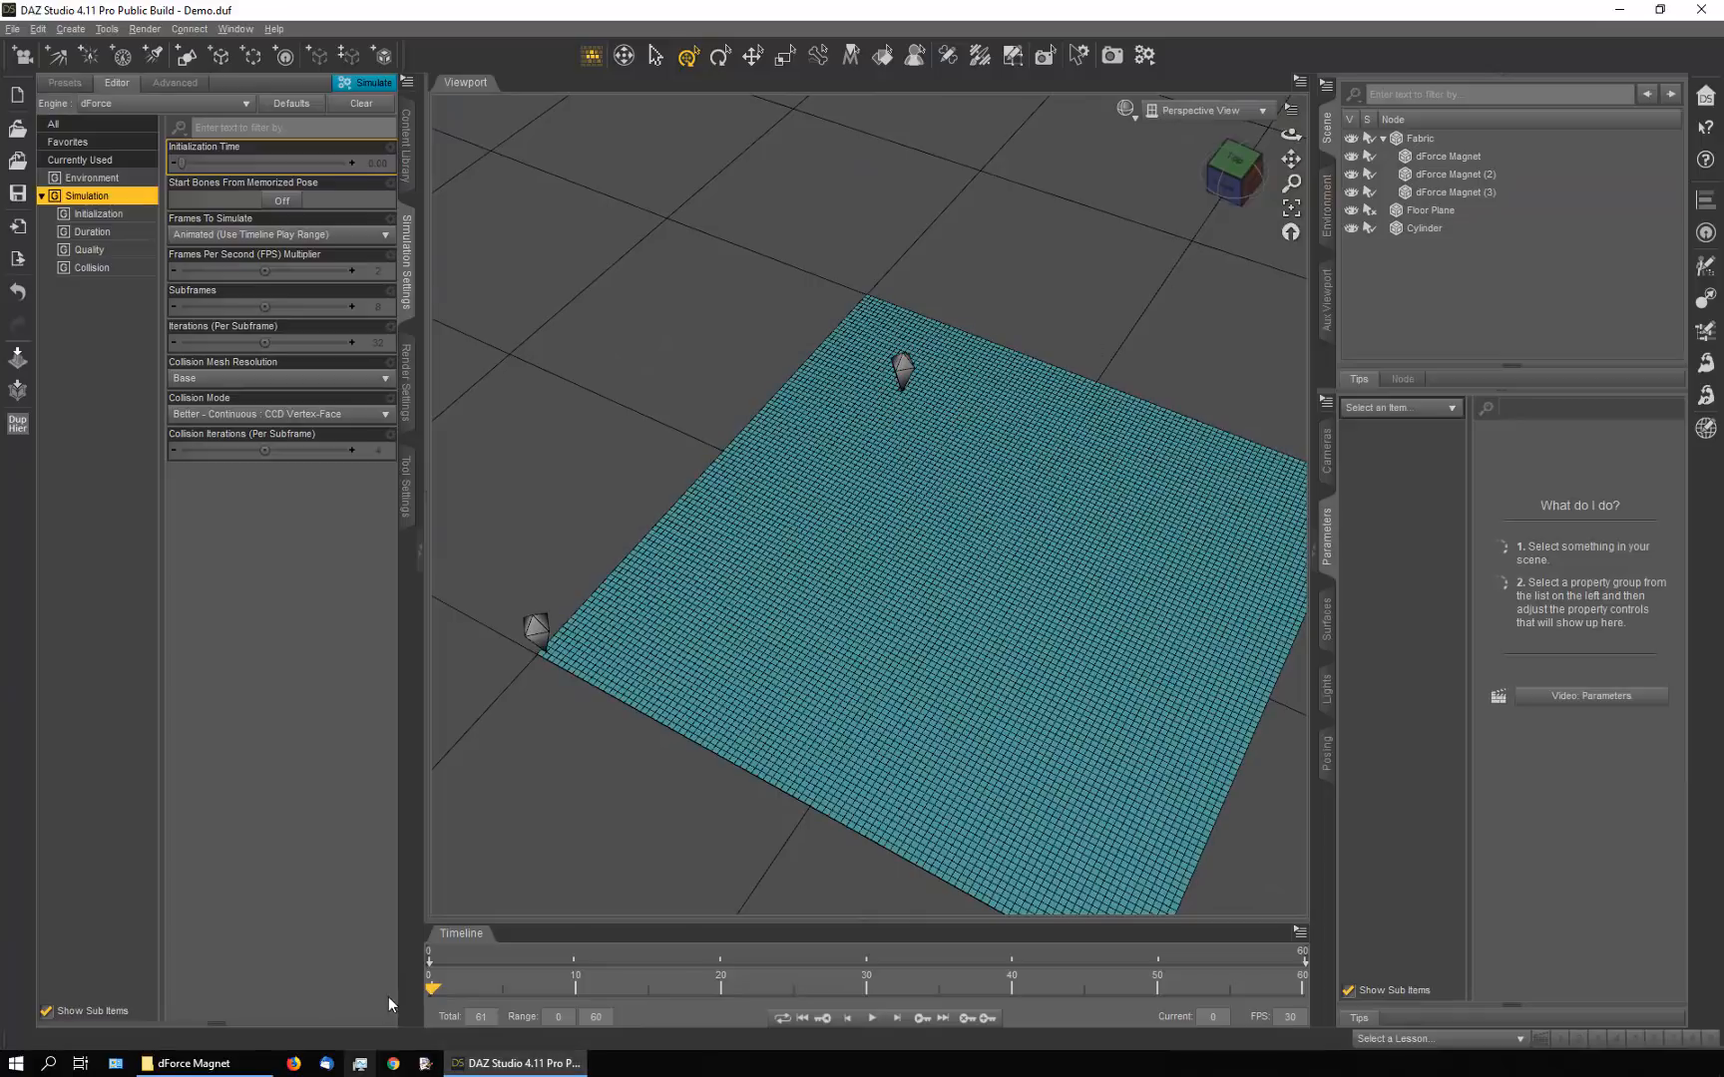
Lift the third dForce Magnet toward the cylinder at frame 40 to Y Translate about 12.58, and set its Y Translate to 0 at frame 30
drag(445, 996, 859, 1010)
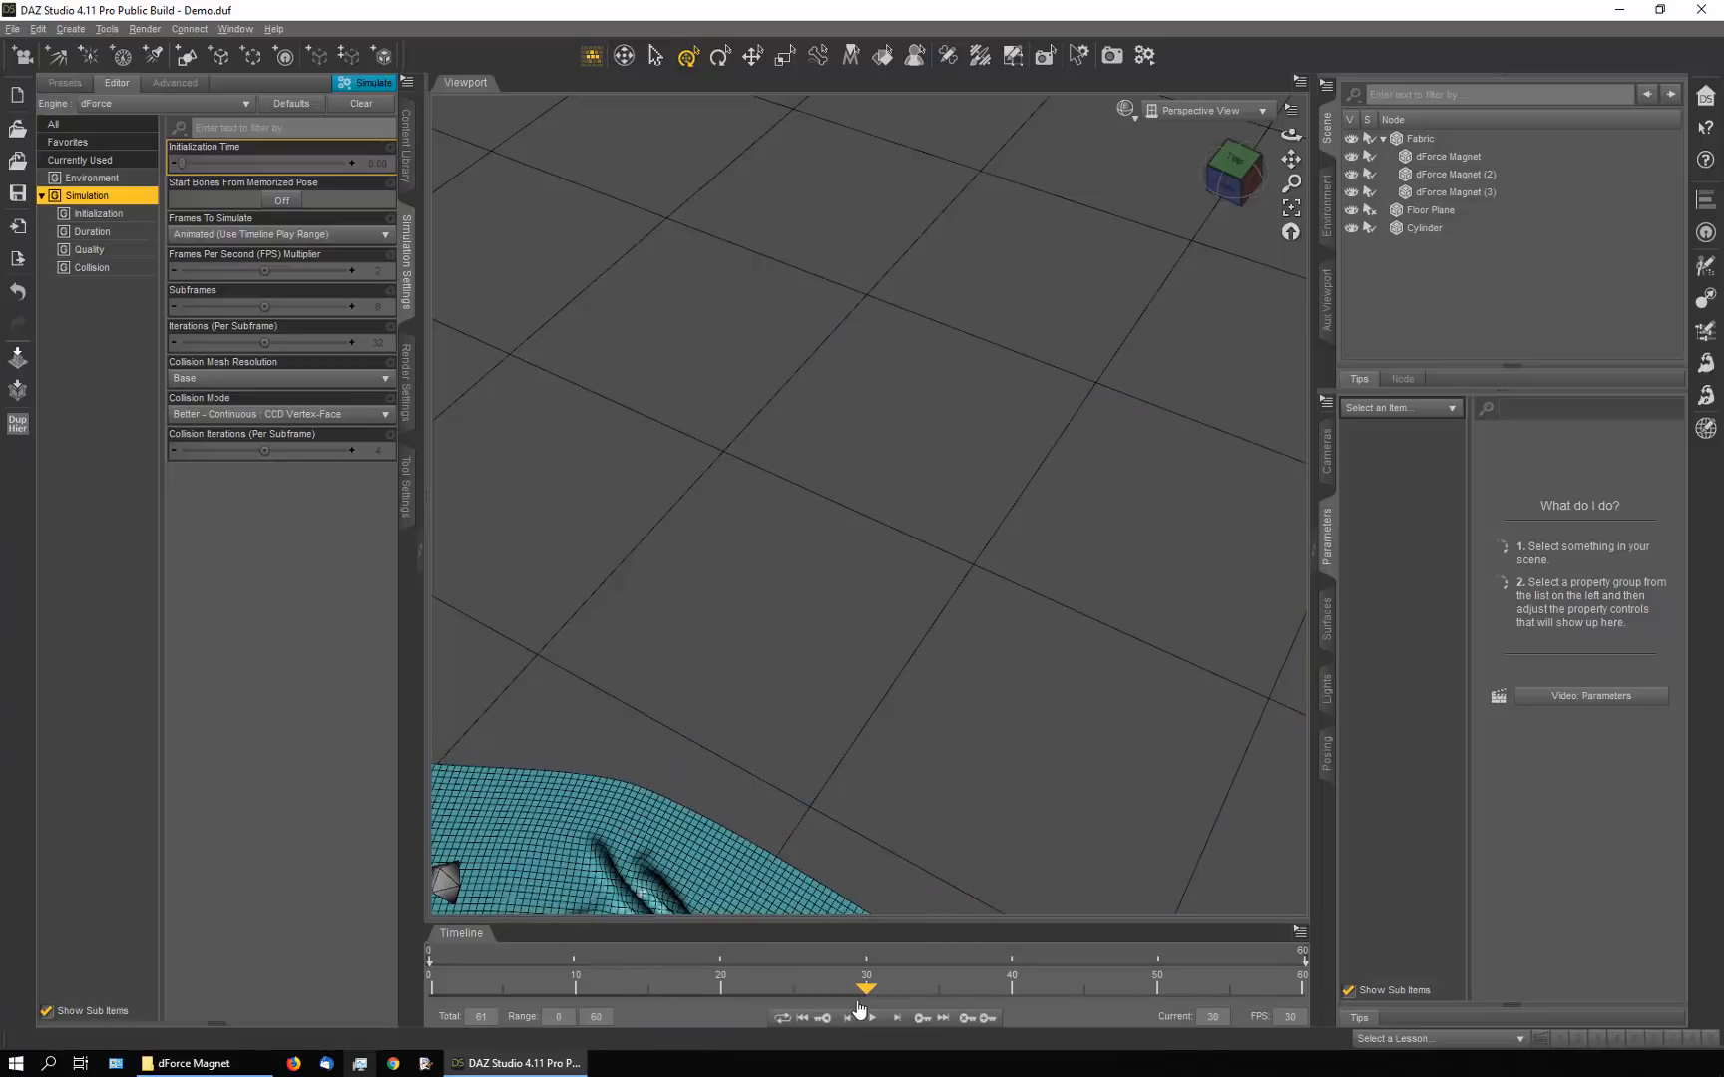
drag(1291, 159, 1291, 134)
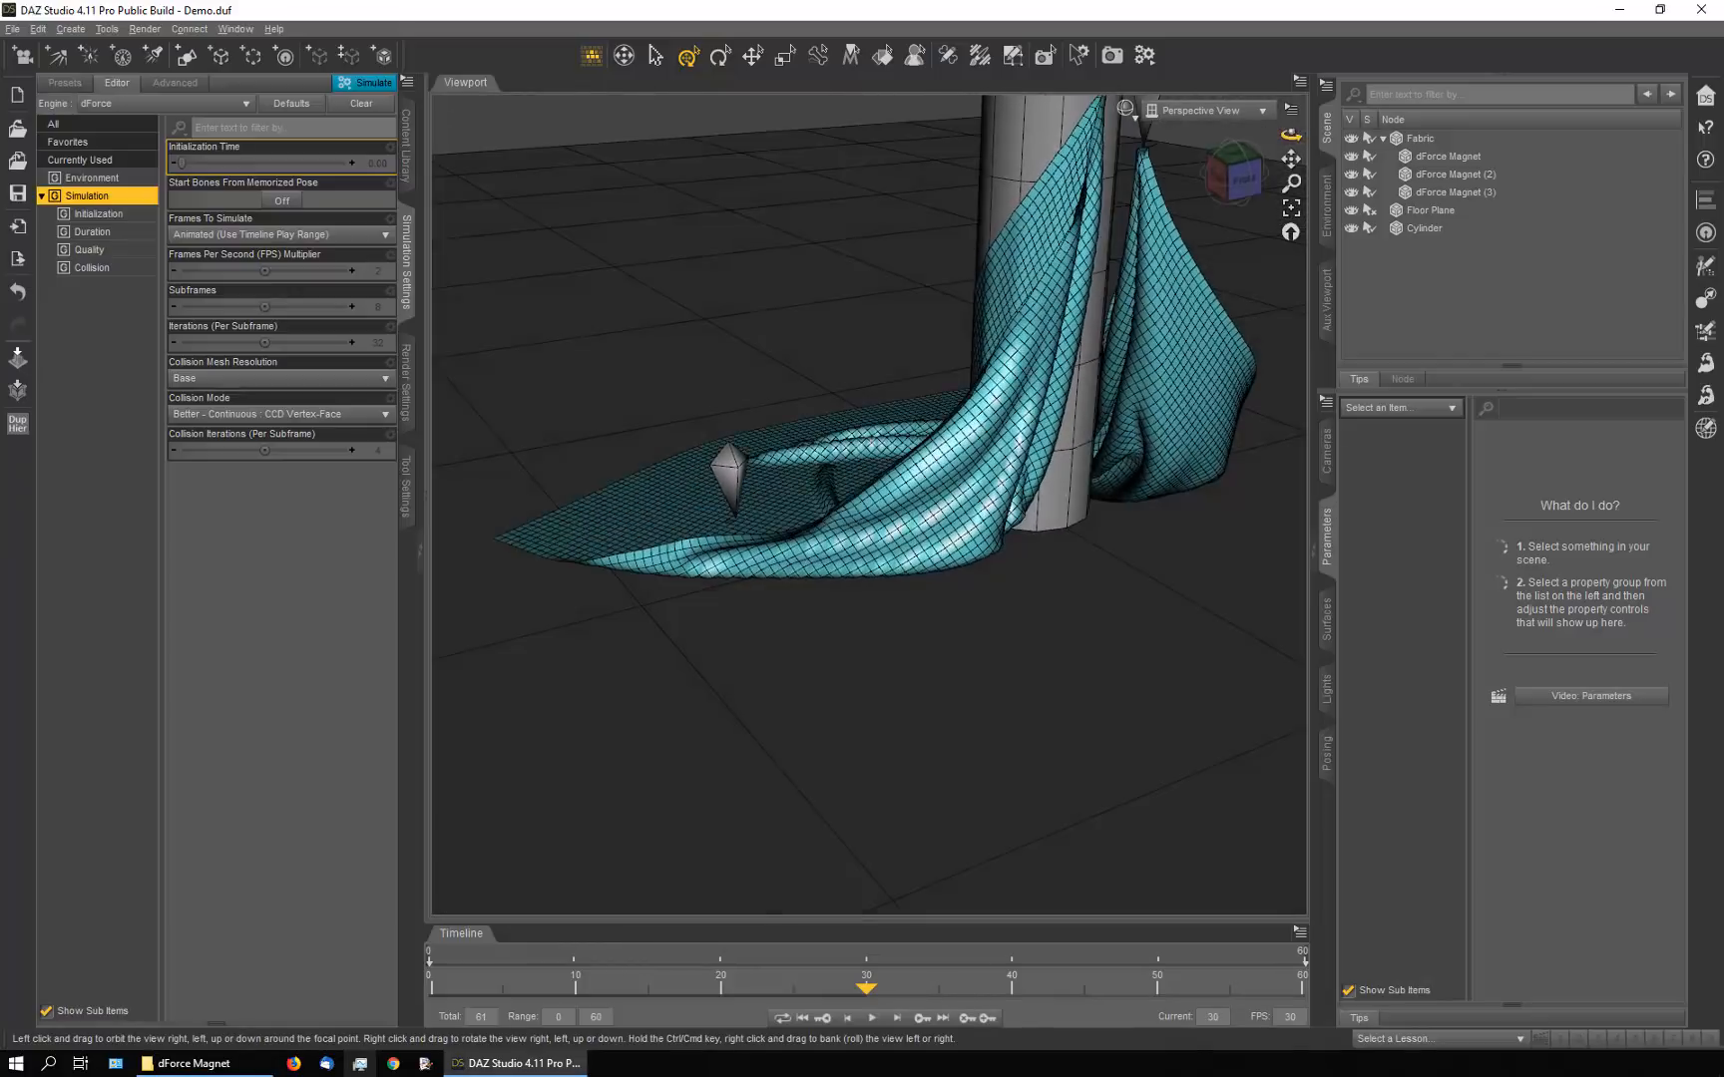
click(723, 476)
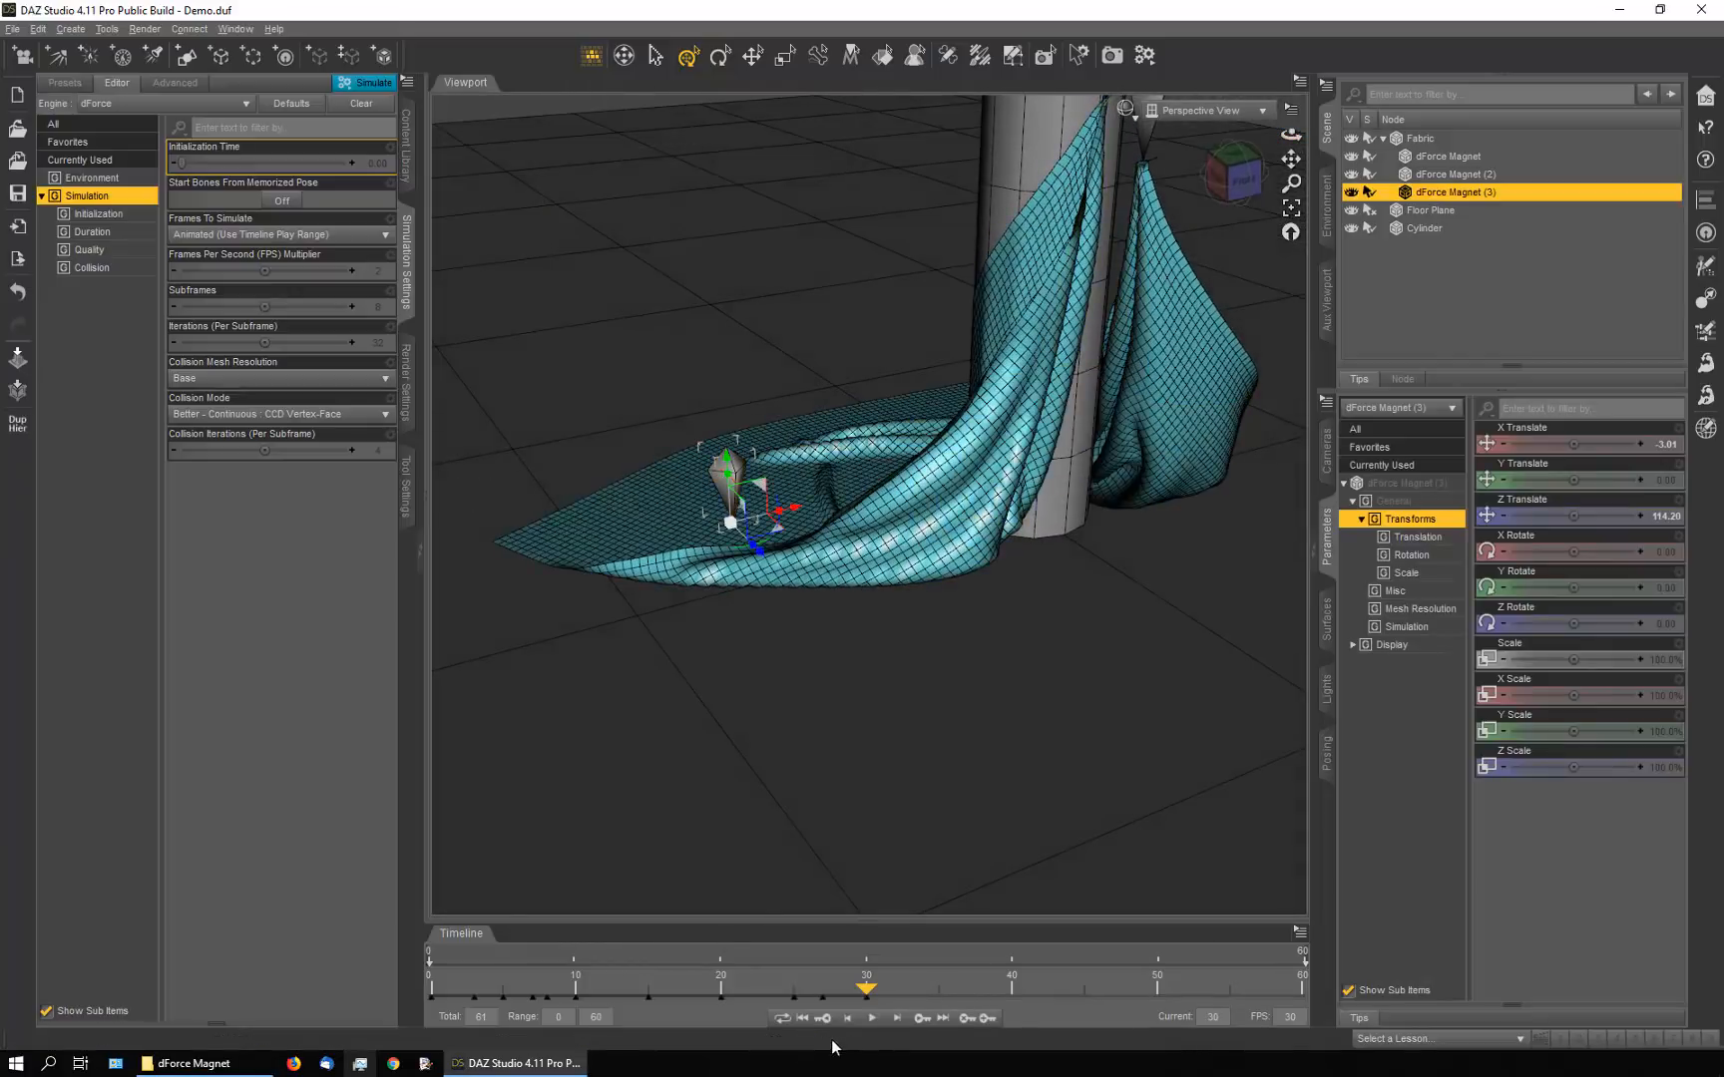
drag(1291, 134, 1291, 141)
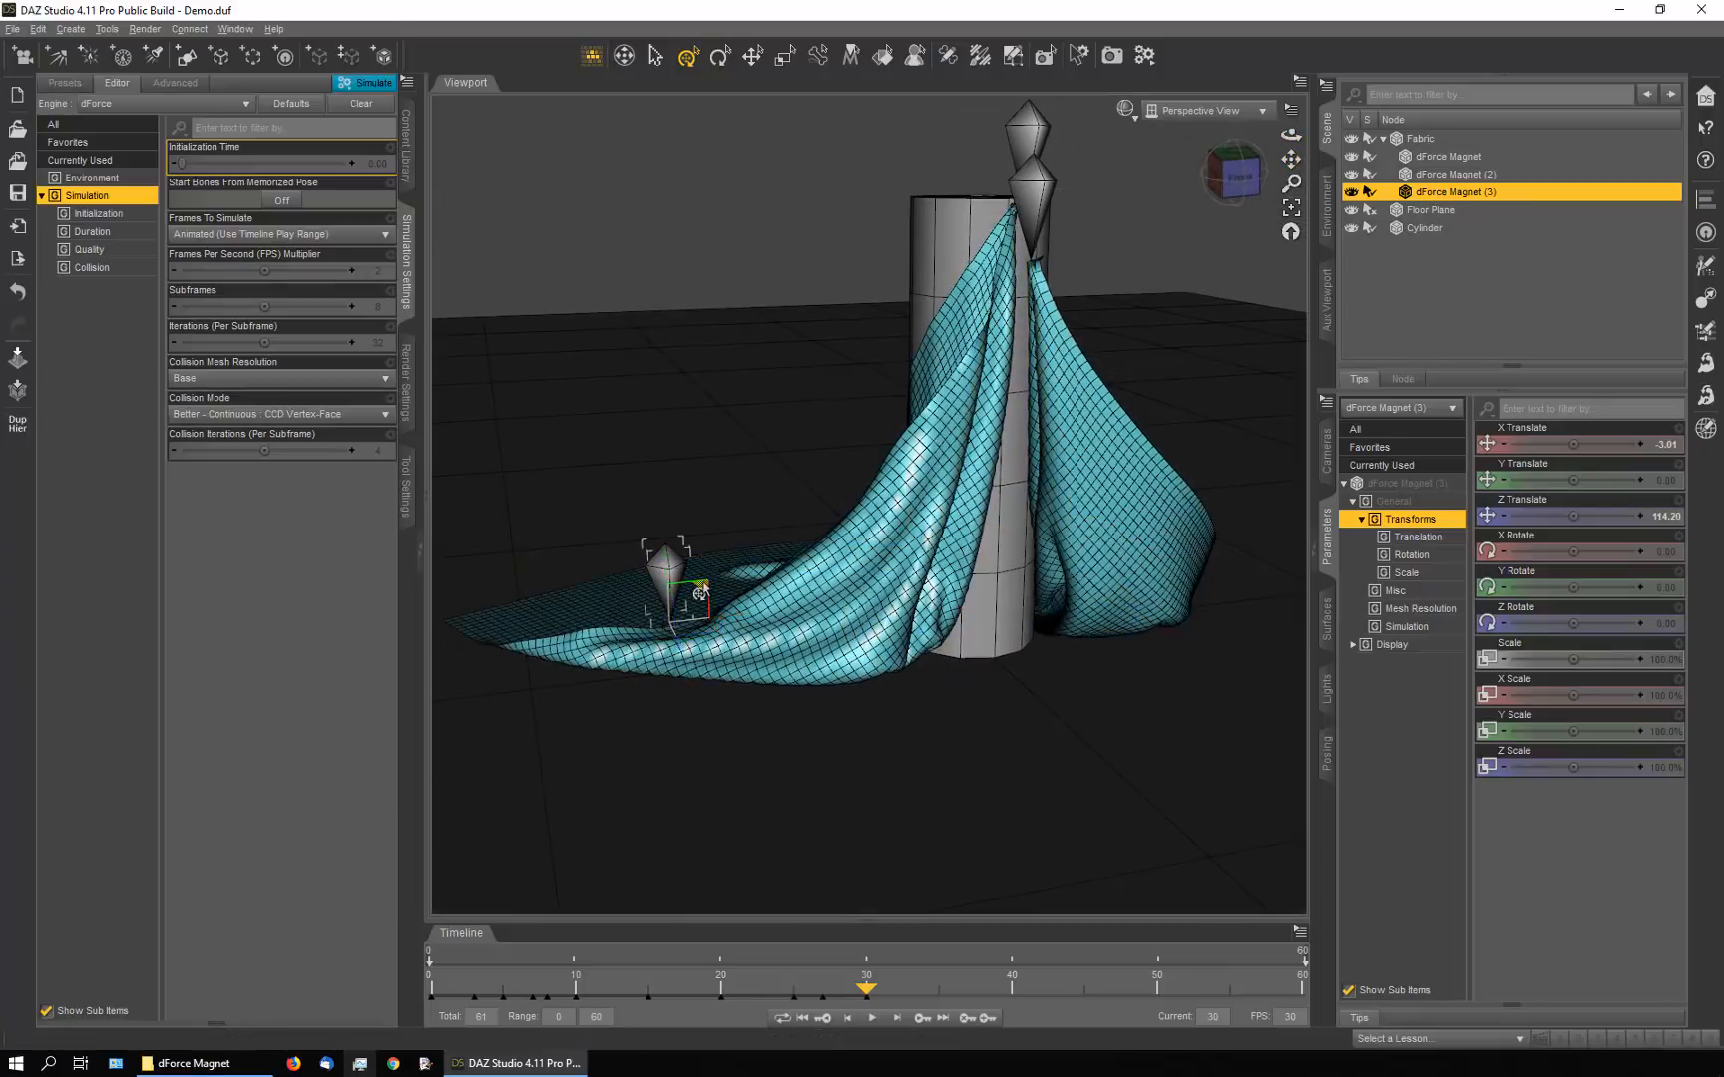
drag(870, 996, 1009, 1010)
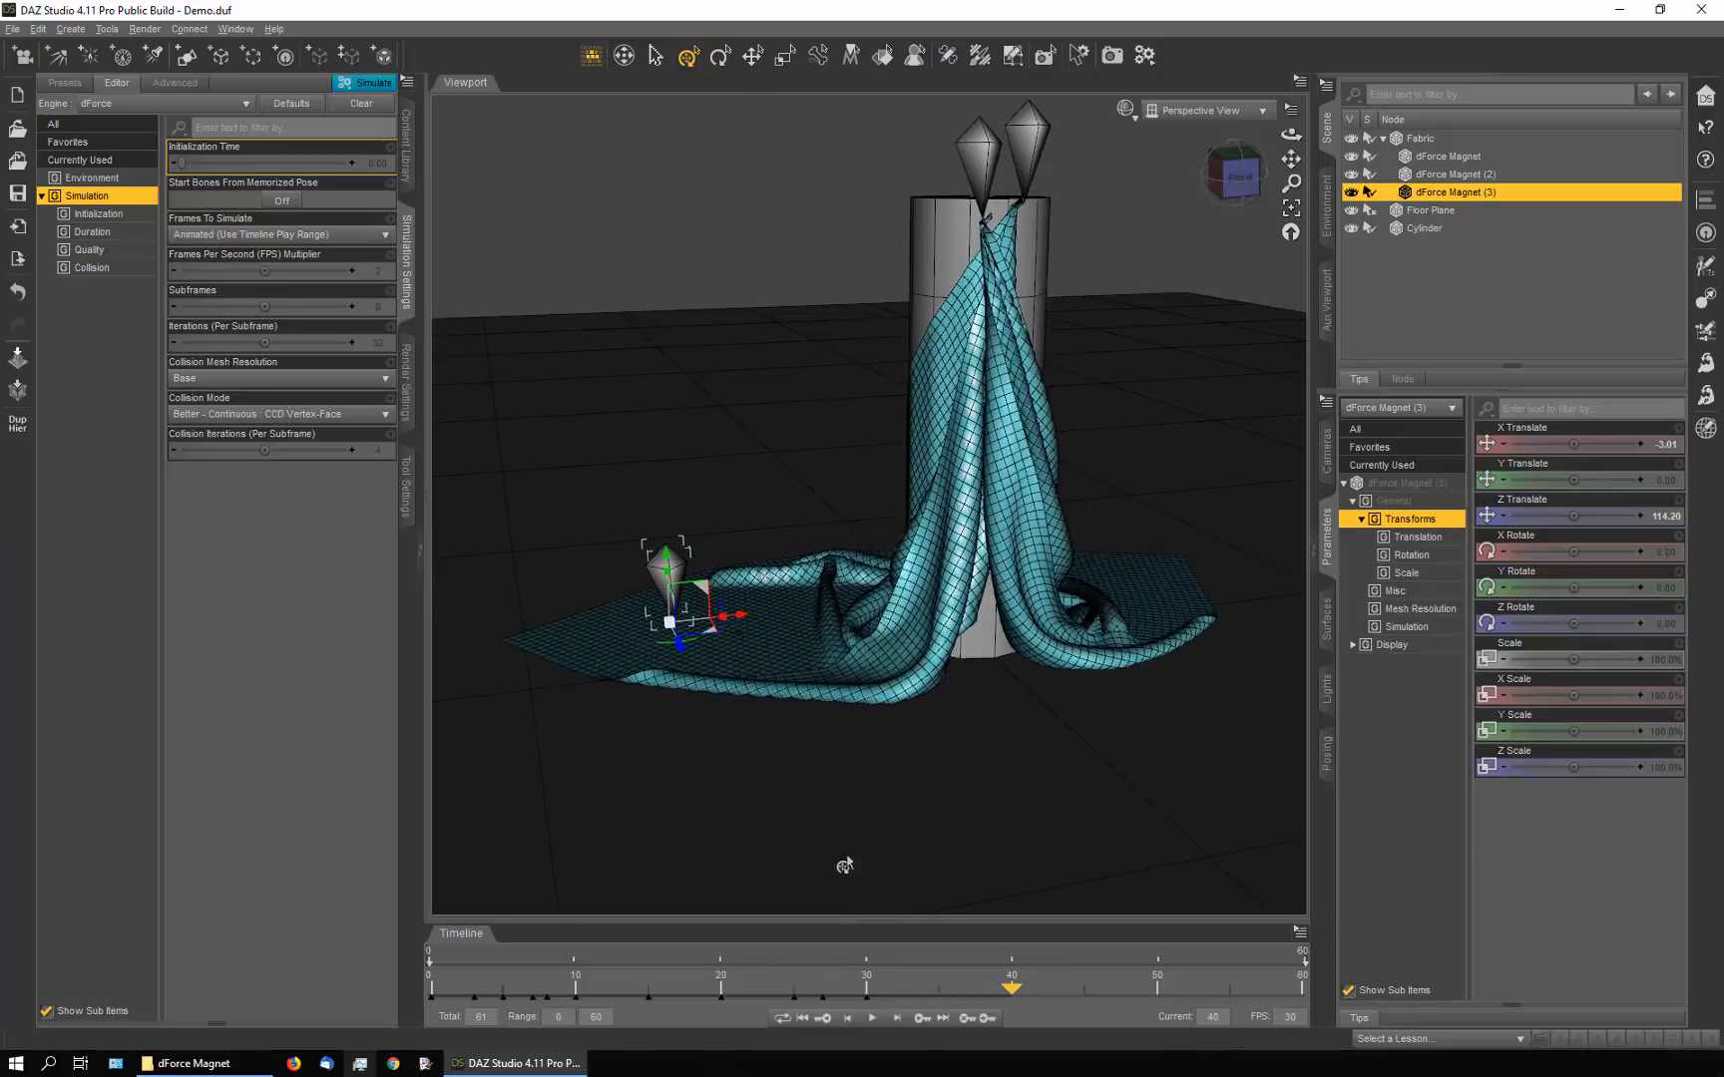
drag(704, 595, 784, 485)
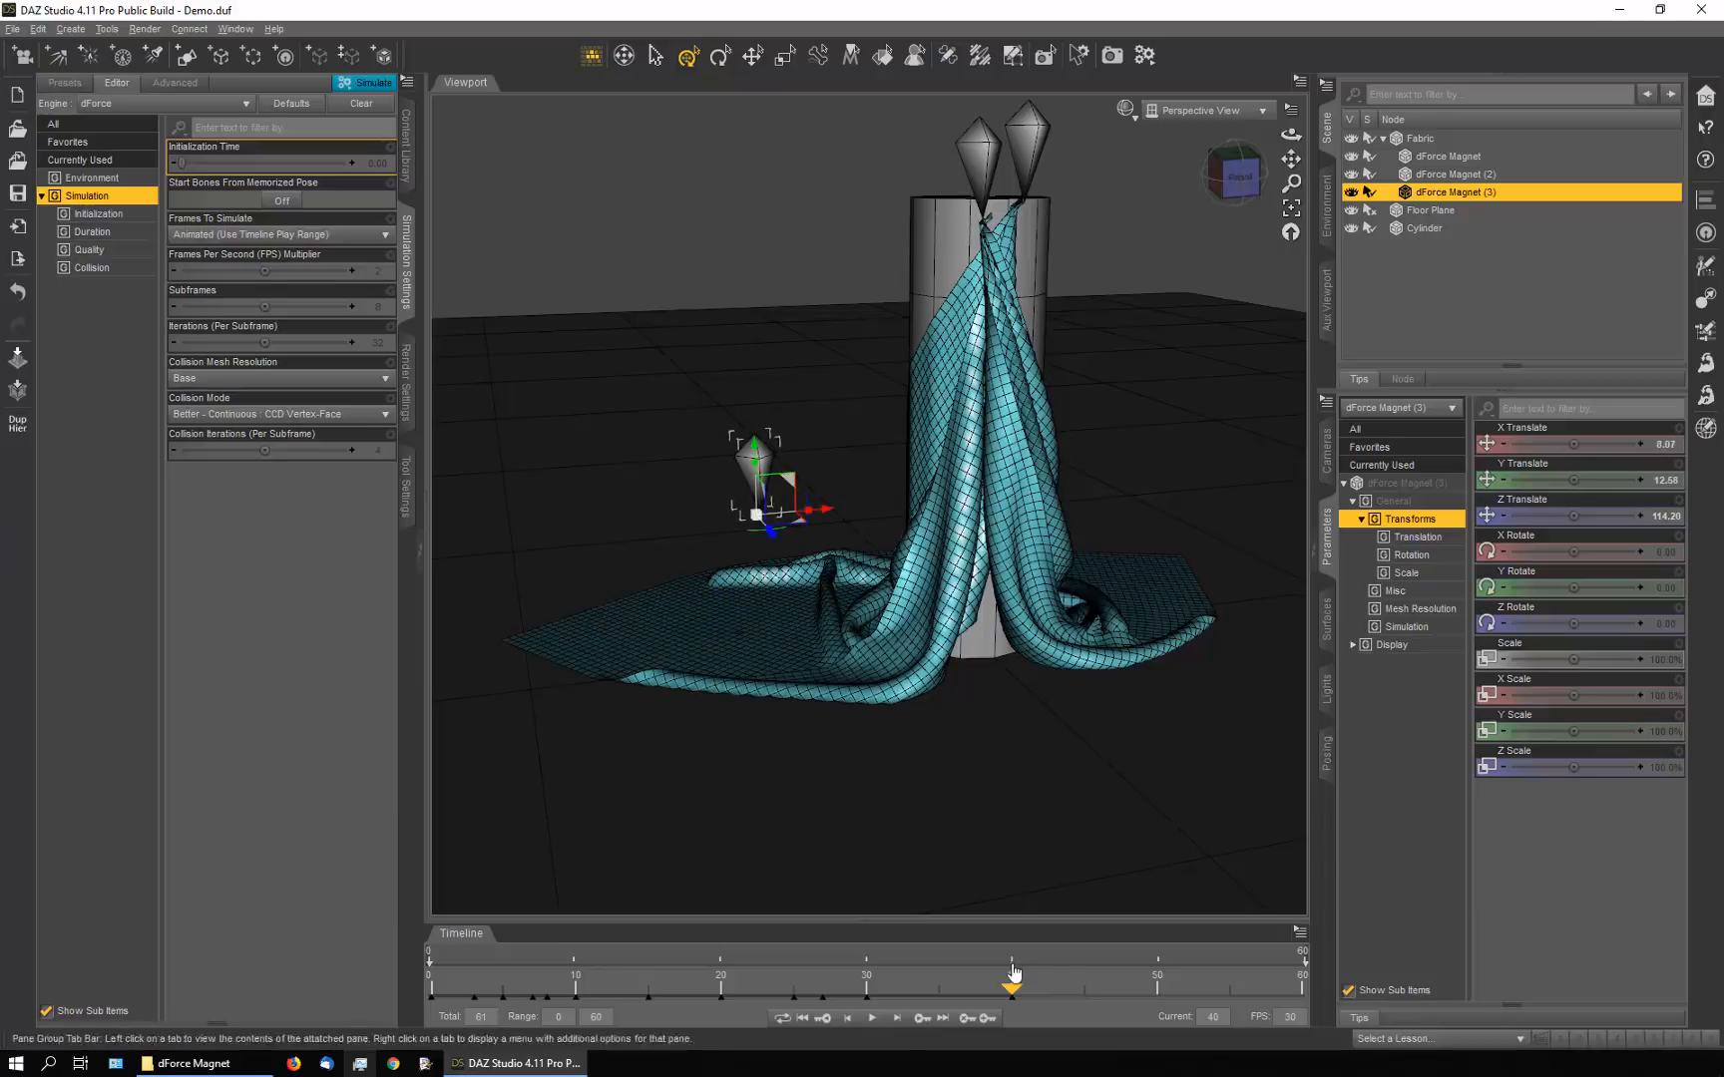
drag(1010, 991, 859, 1021)
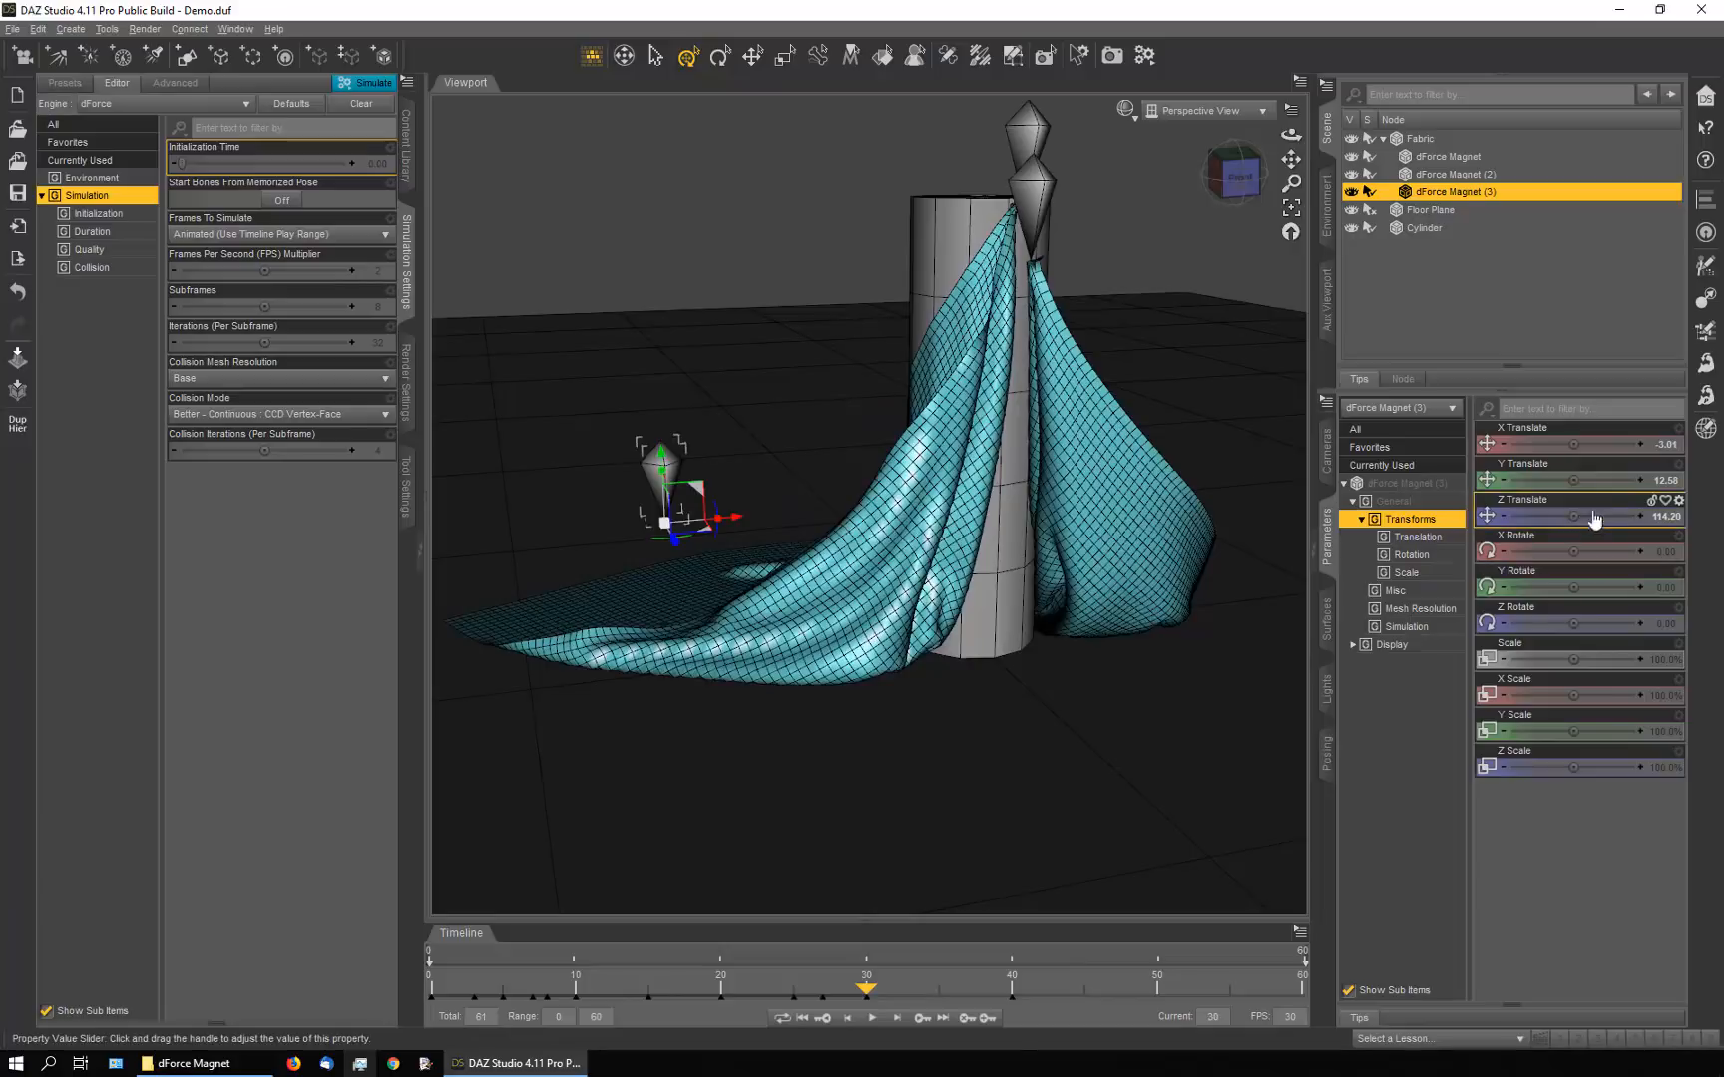
key(Return)
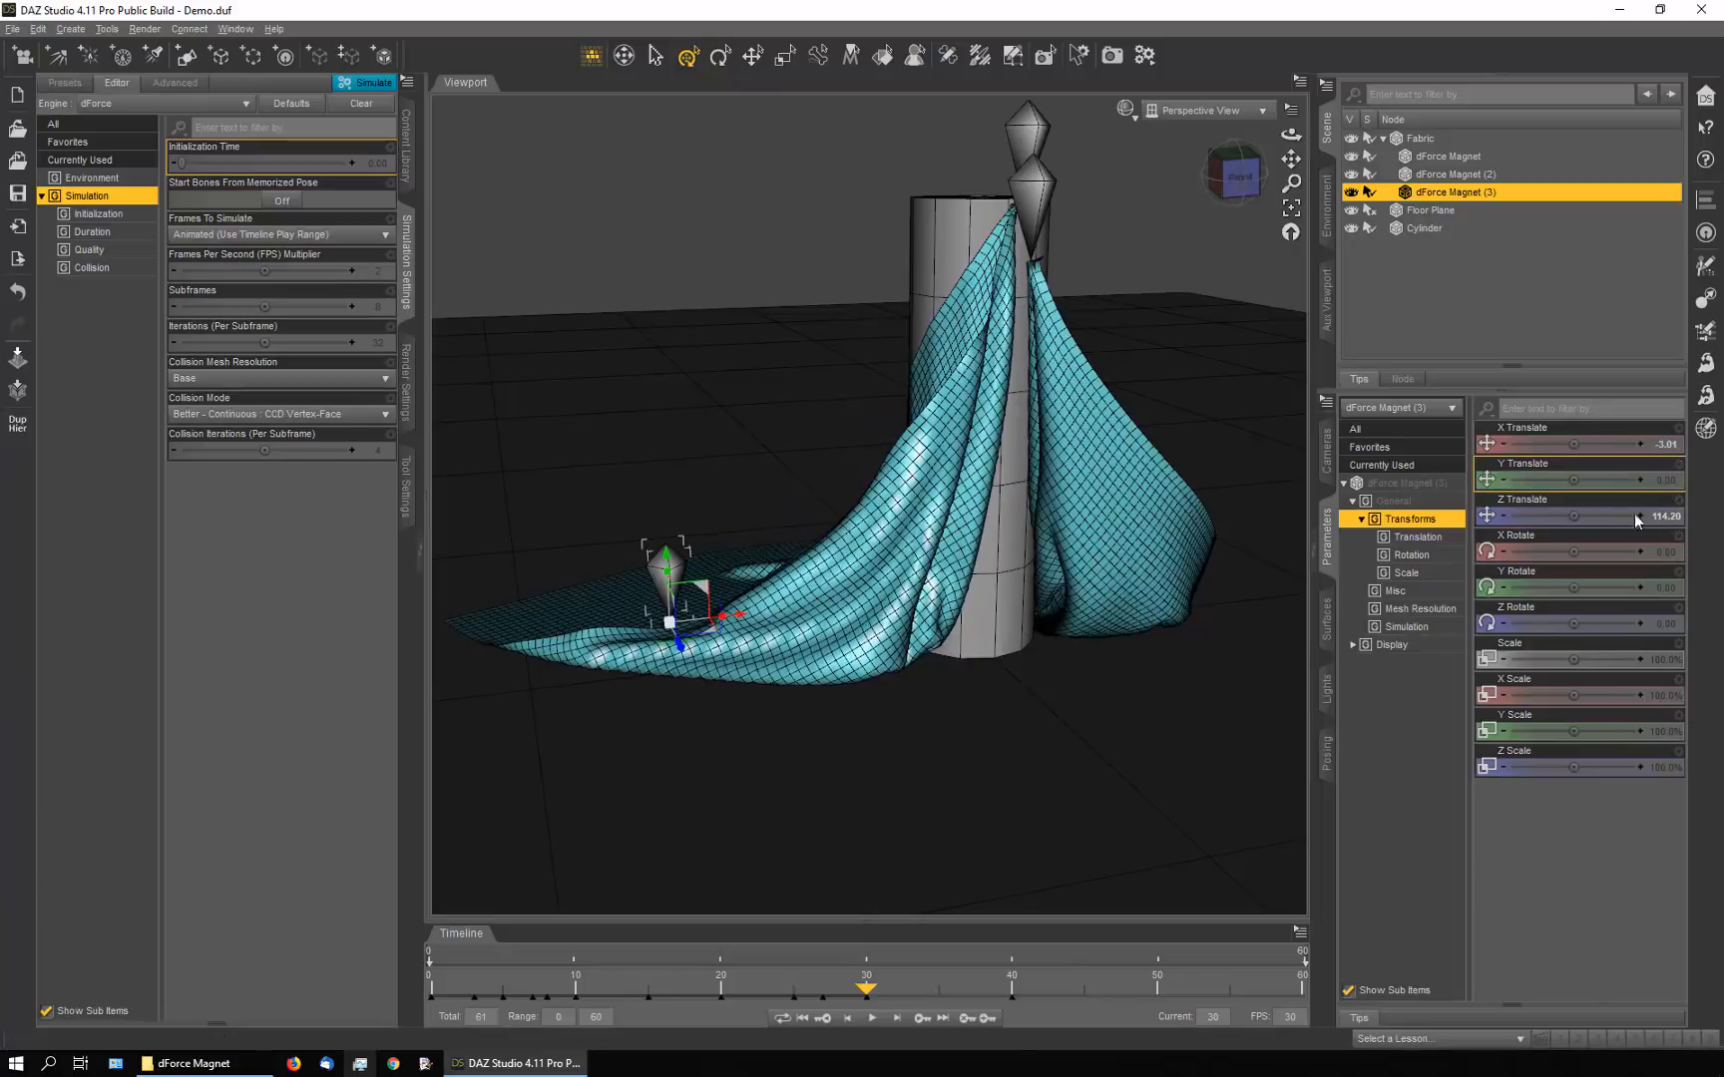
Lower the third dForce Magnet to Y Translate about 1.74 at frame 50, and shift it to Z Translate about 125.38 at frame 40
drag(866, 995, 1151, 1022)
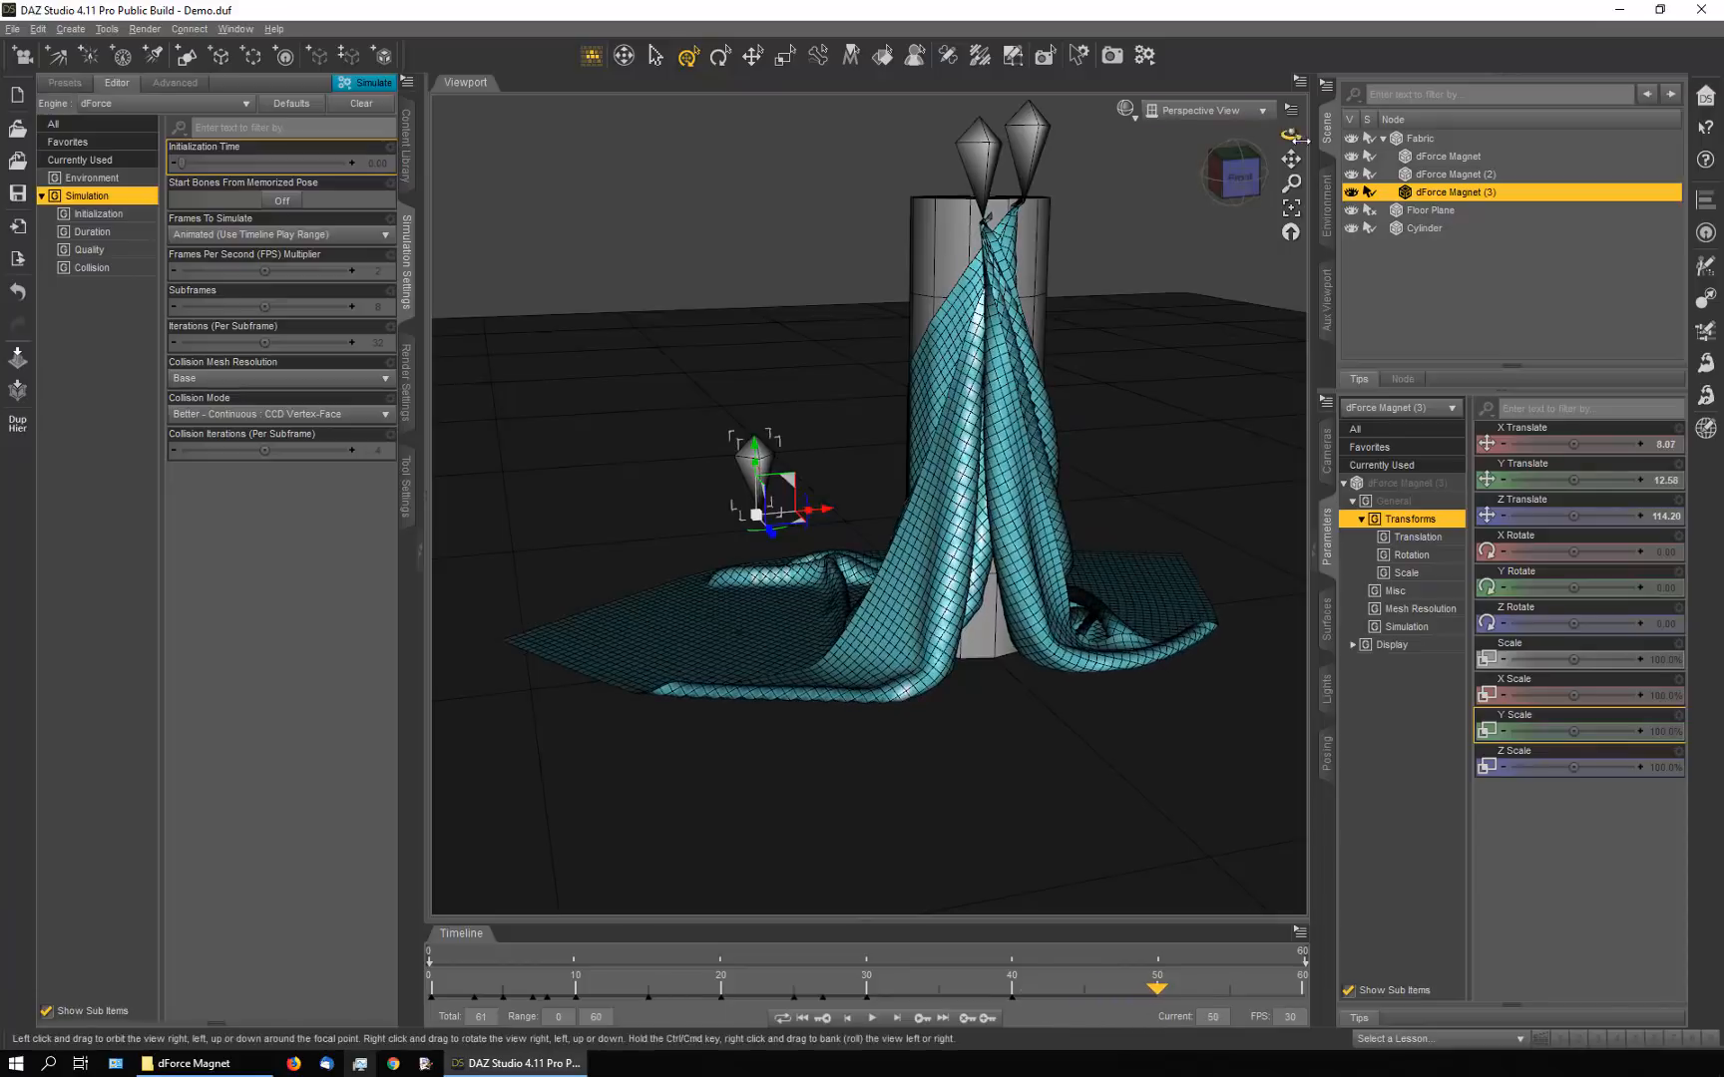
drag(1291, 157, 1220, 190)
drag(1290, 134, 1229, 136)
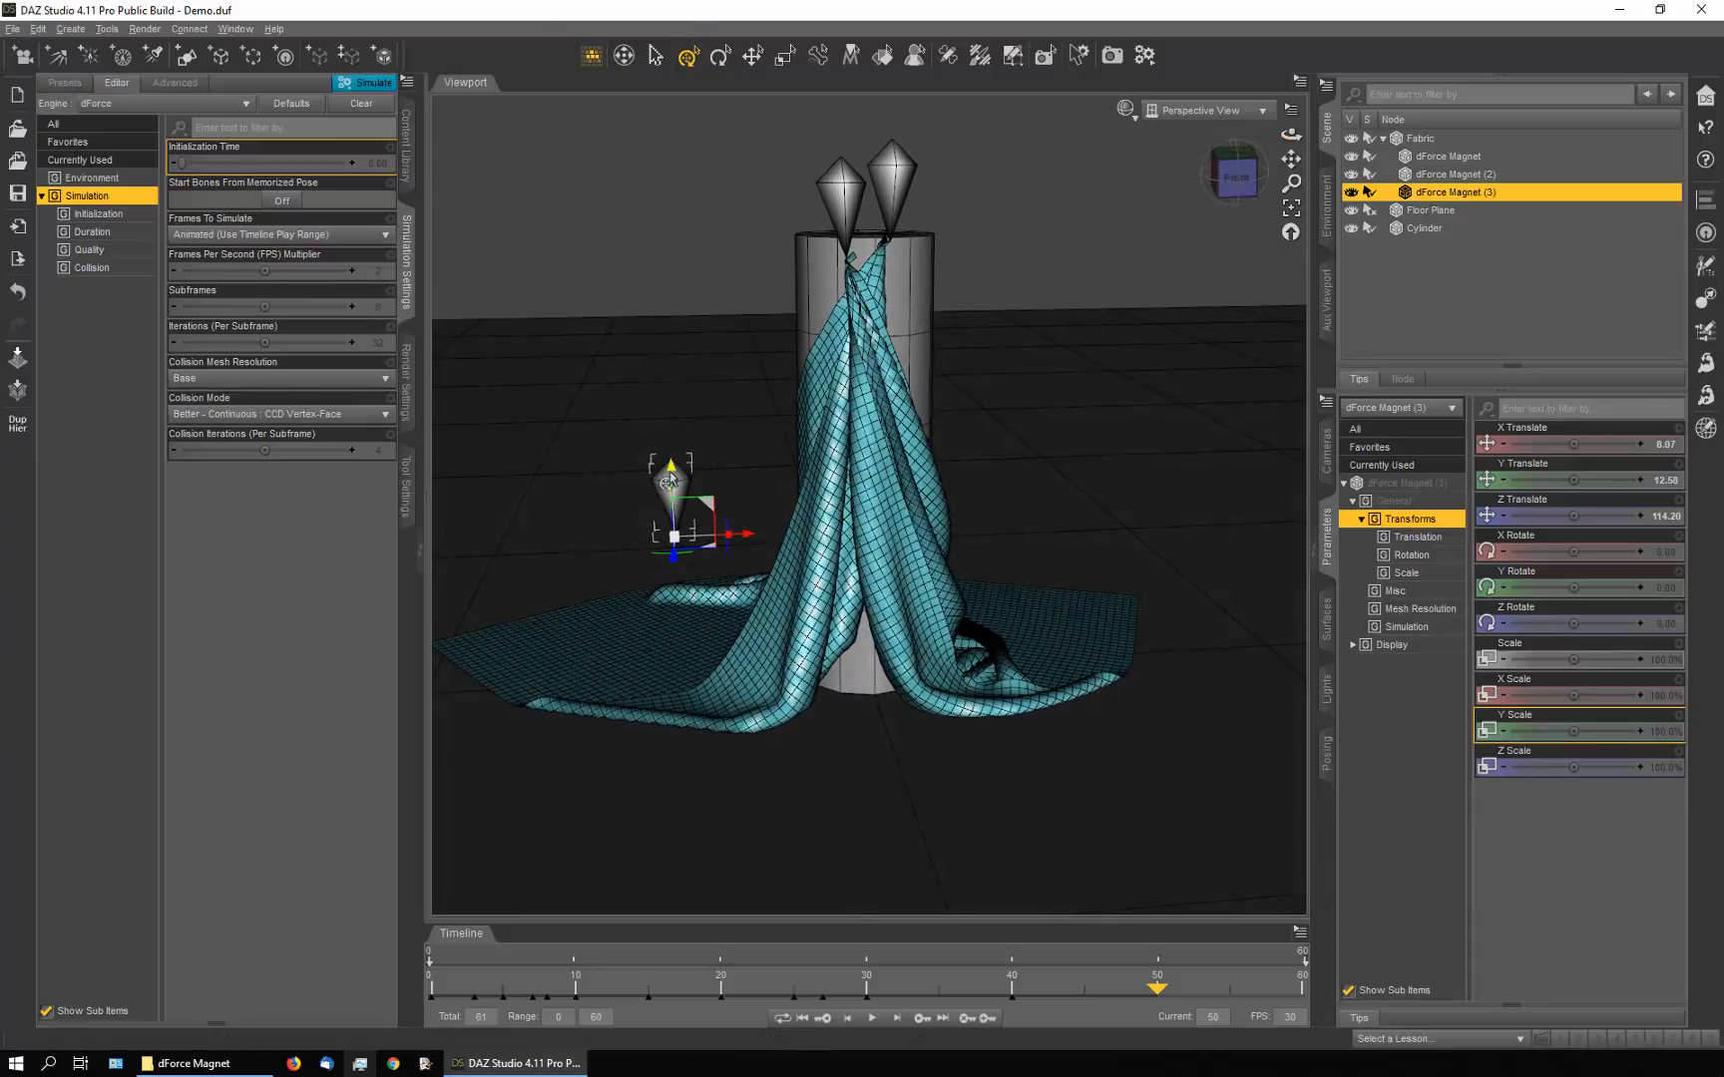
drag(668, 478, 673, 546)
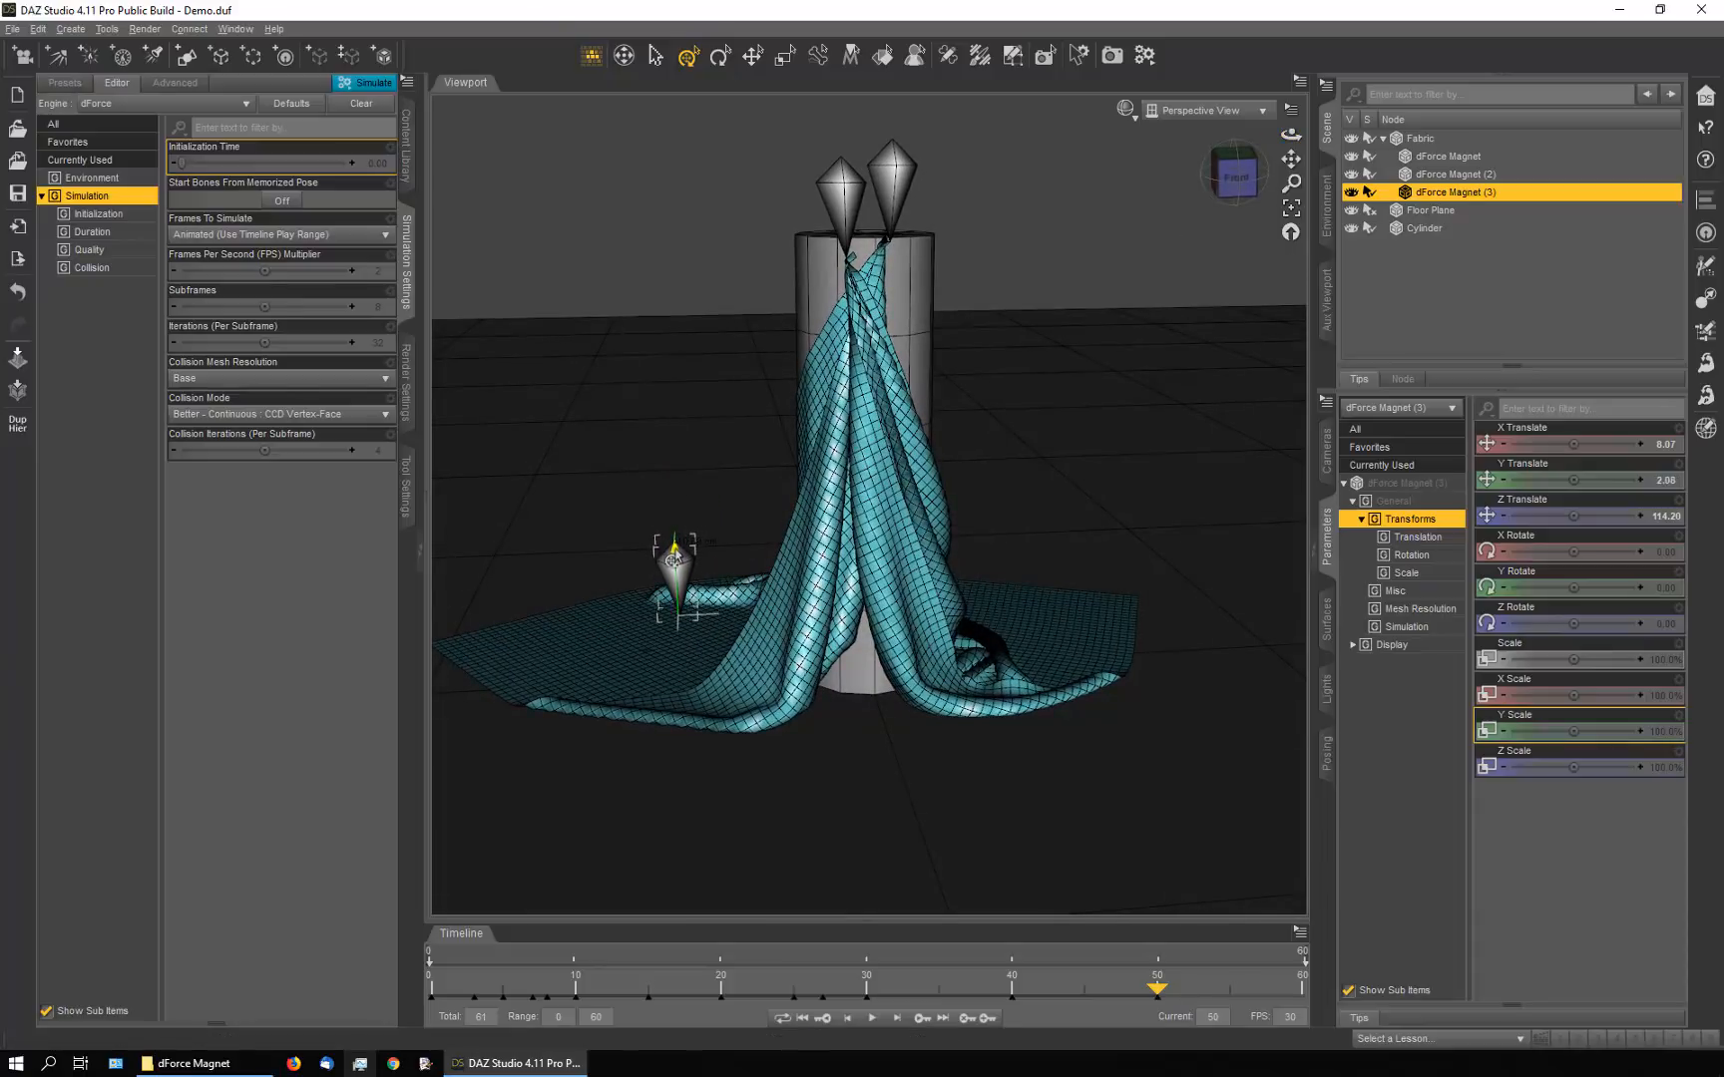
drag(1291, 133, 1123, 243)
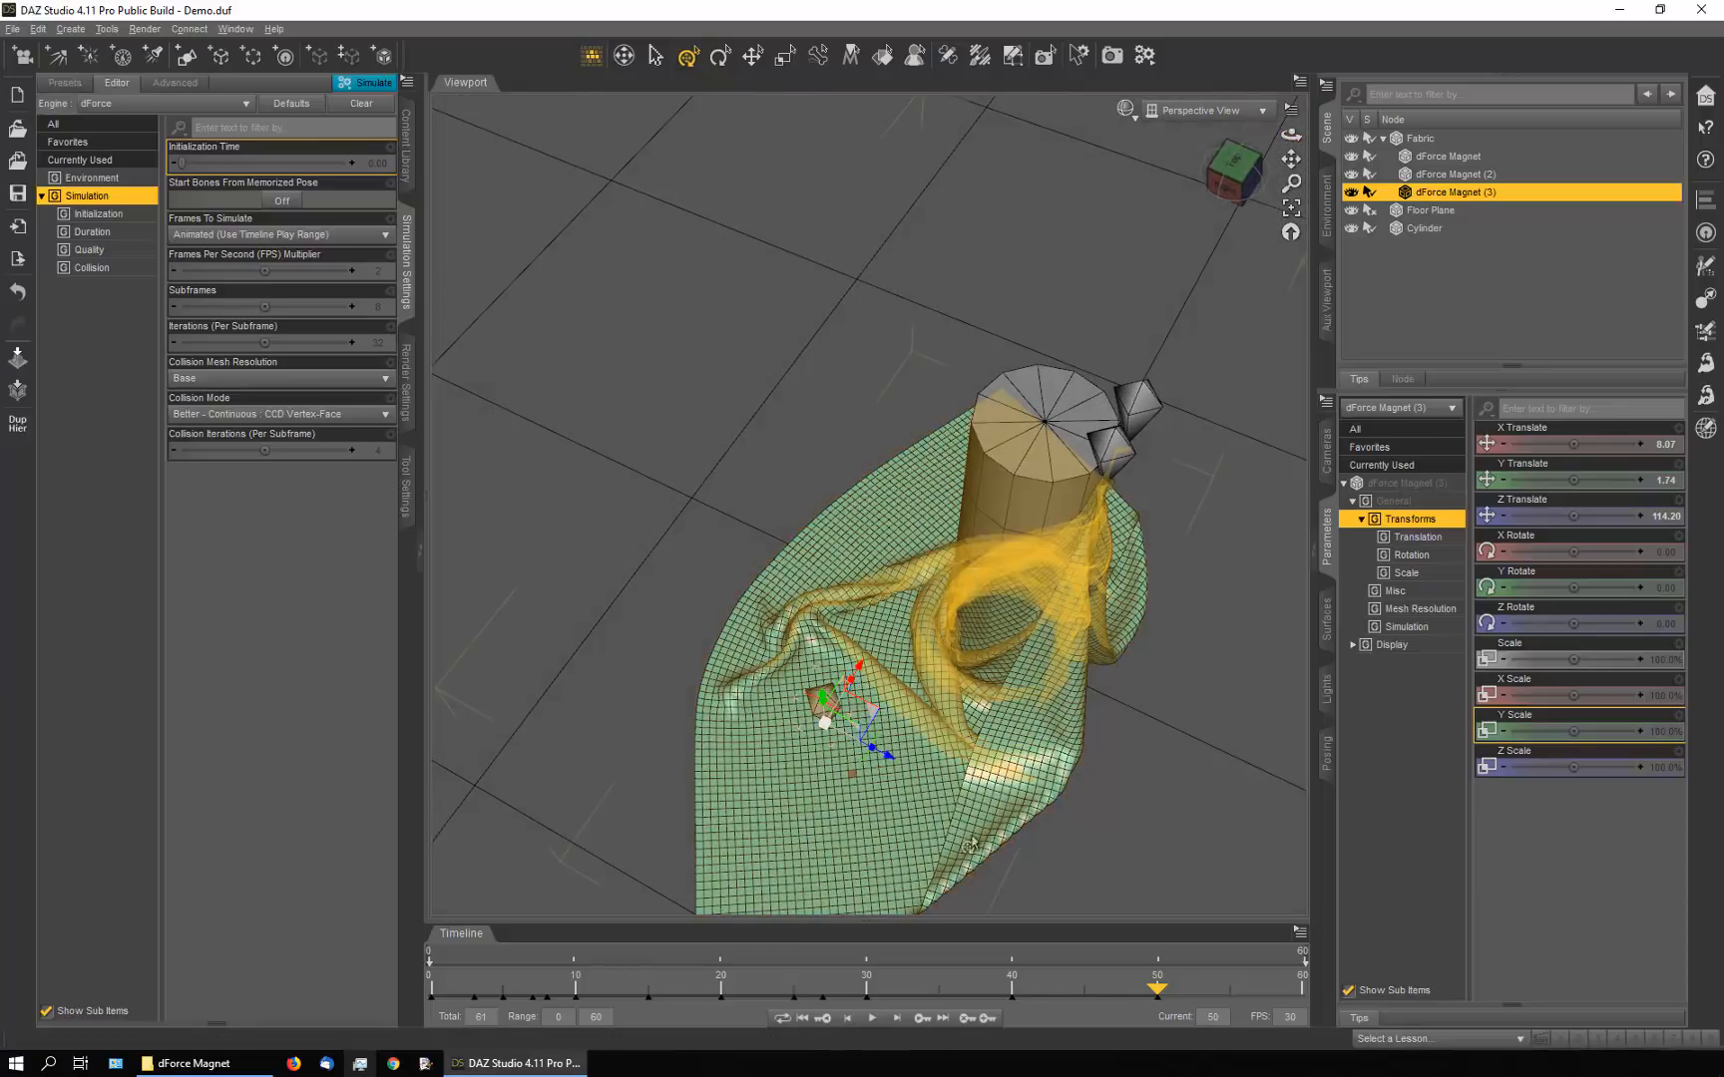
drag(882, 748, 905, 750)
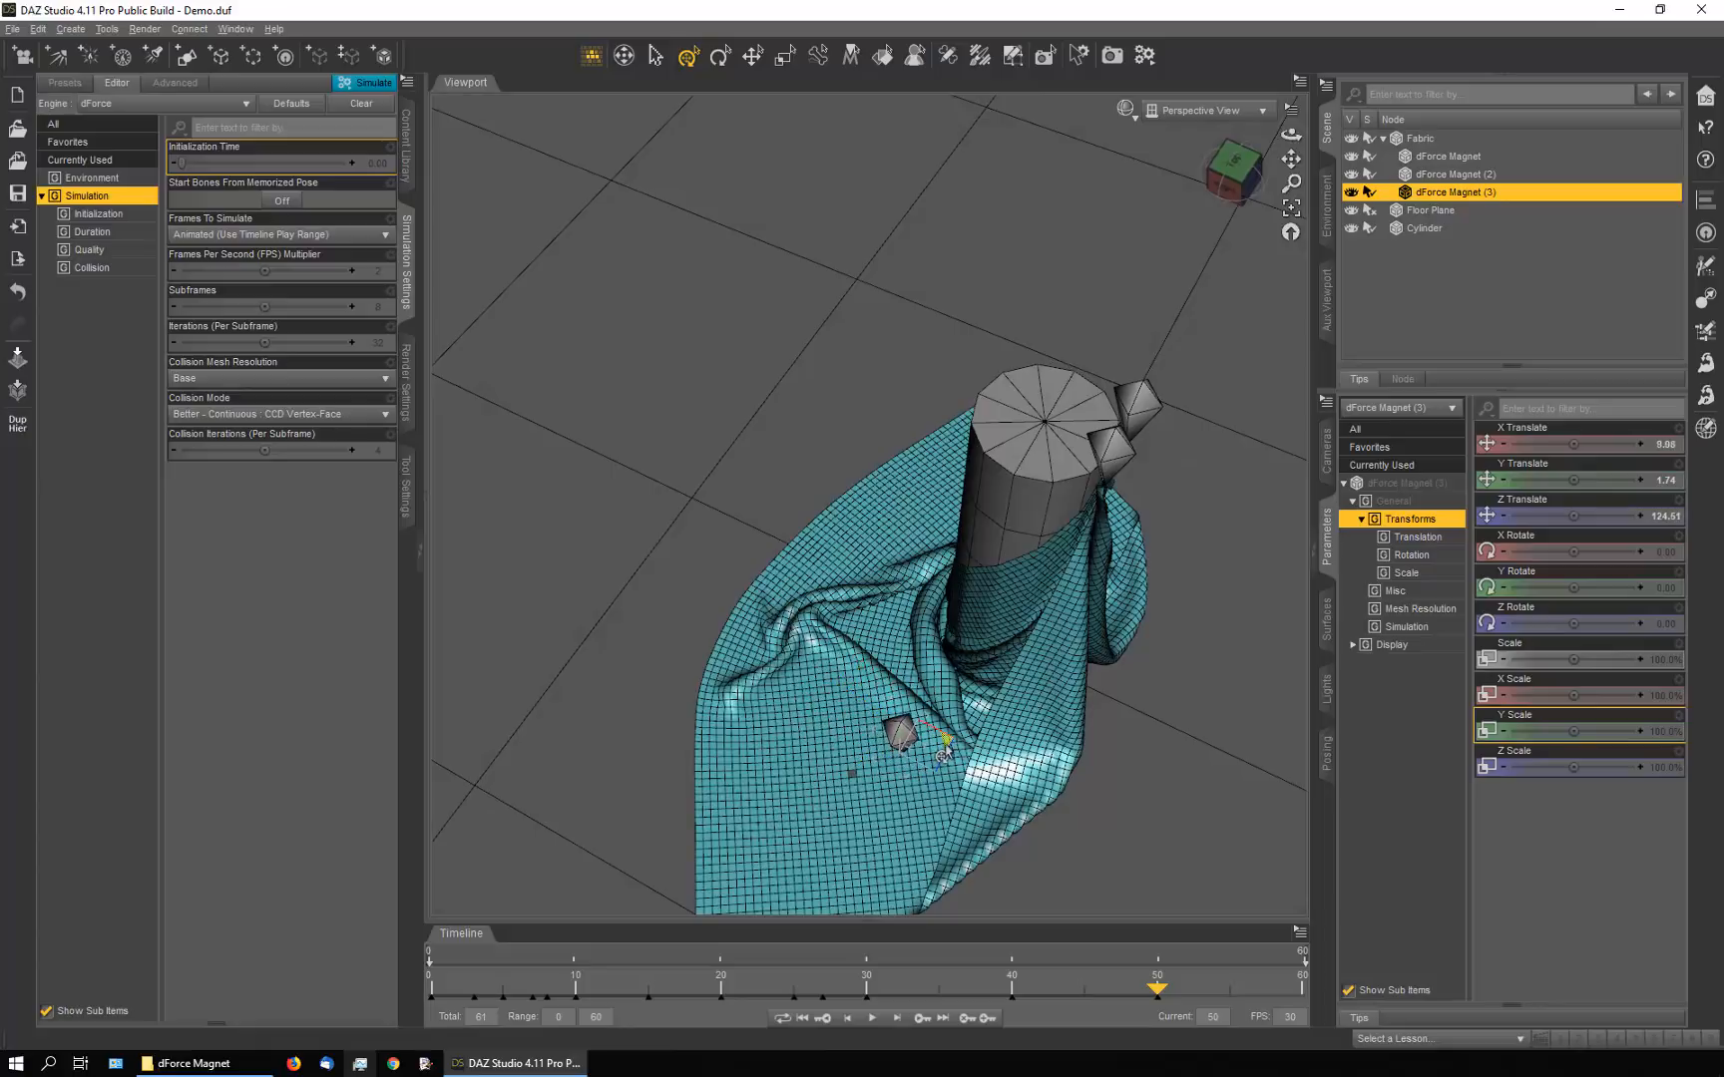
drag(1157, 990, 1008, 1003)
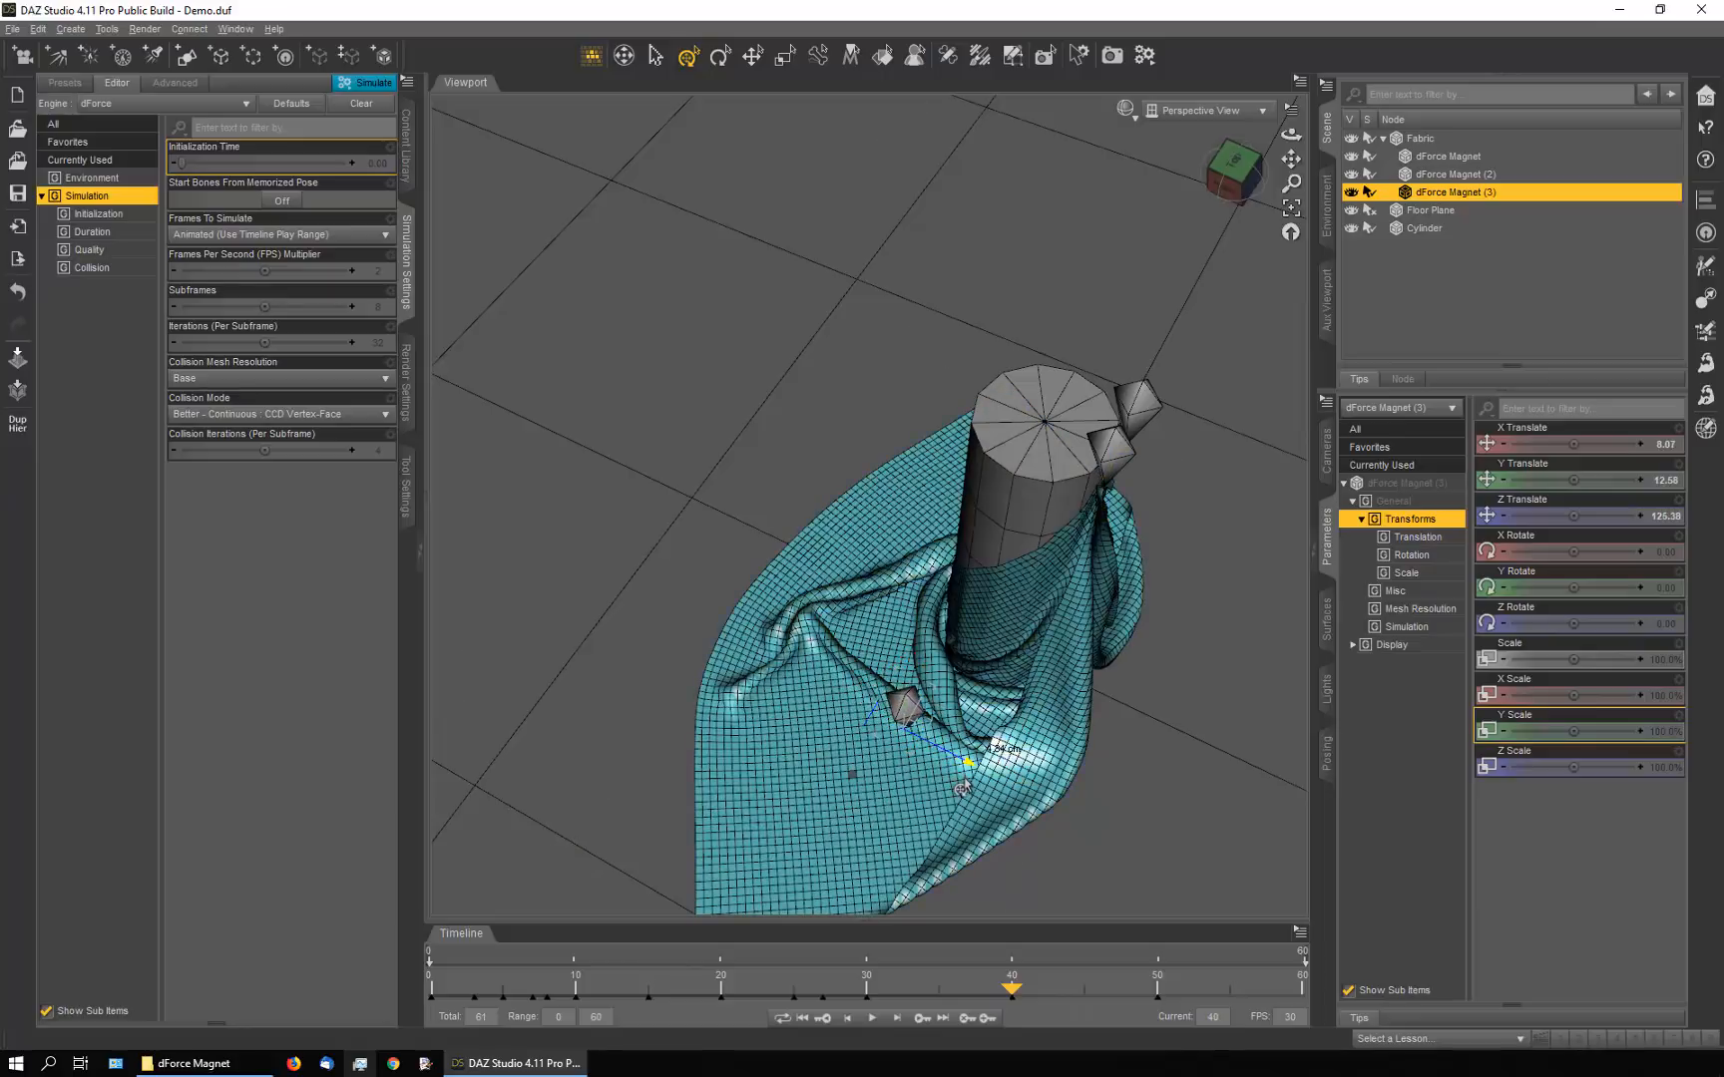
Return to frame 0, run the dForce simulation over the animated range, and deselect the third magnet
drag(1011, 989, 418, 963)
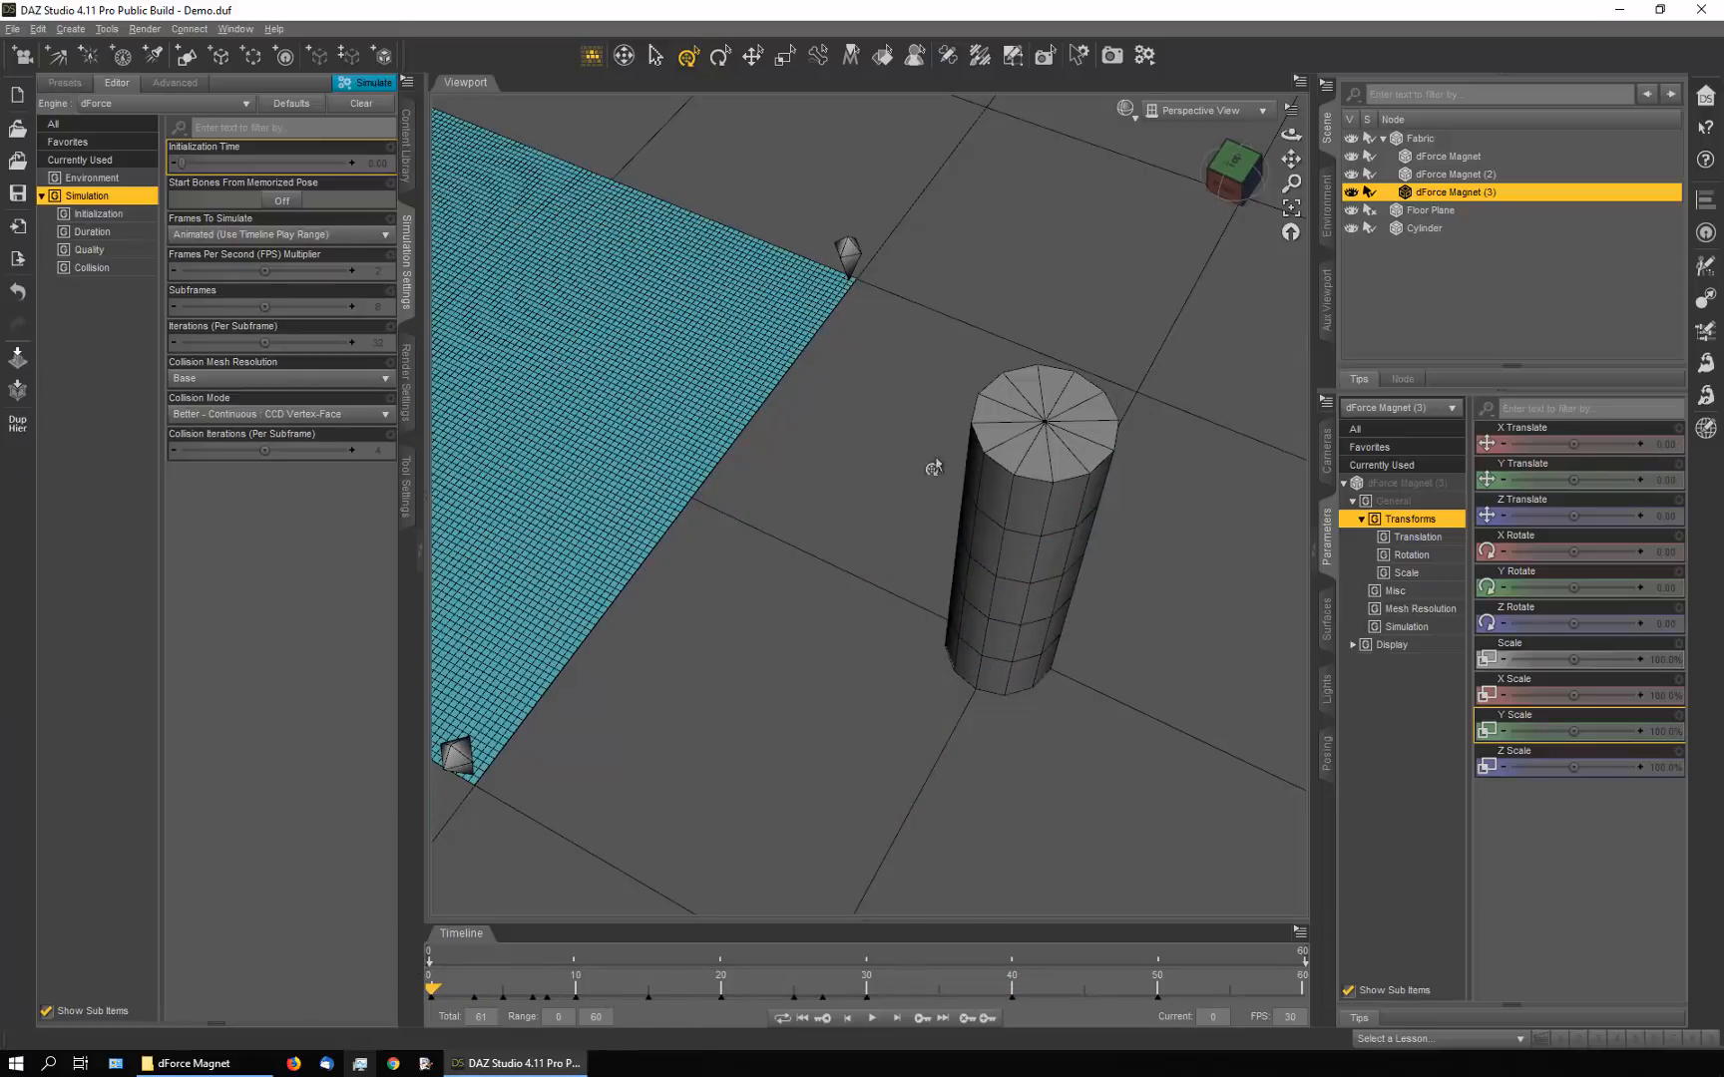
drag(1291, 135, 1302, 184)
click(361, 84)
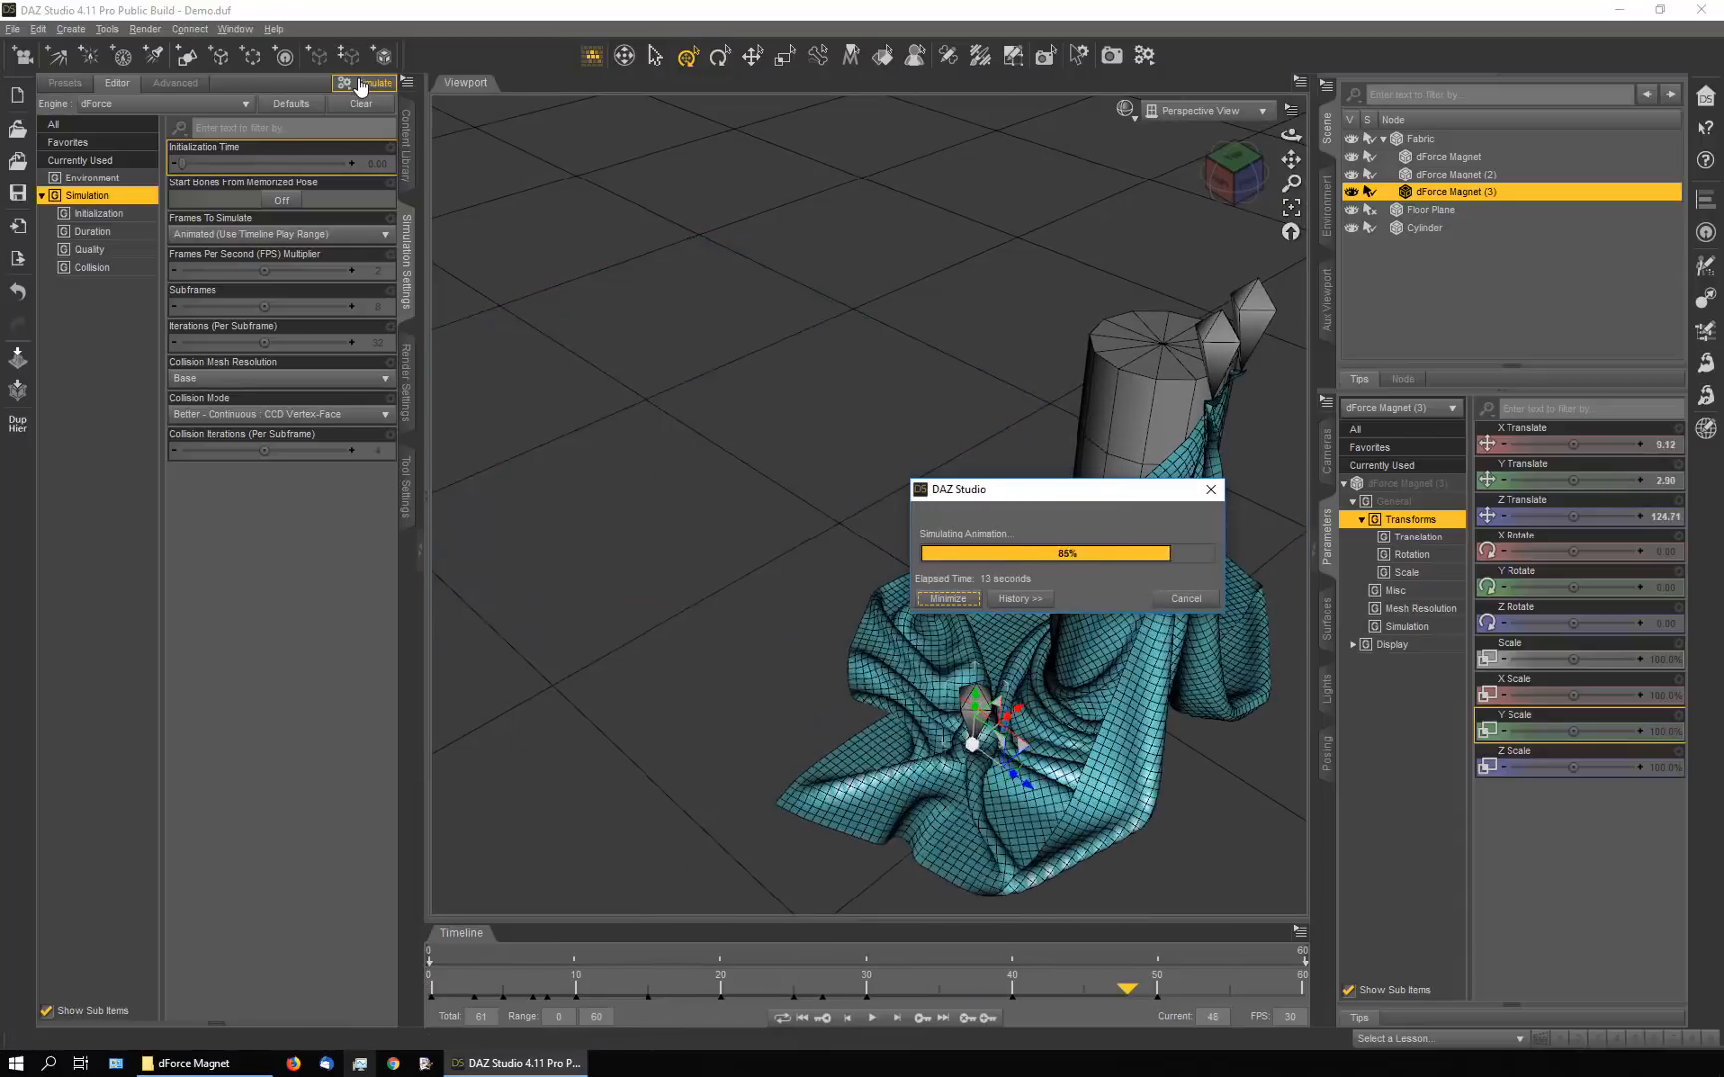
click(546, 194)
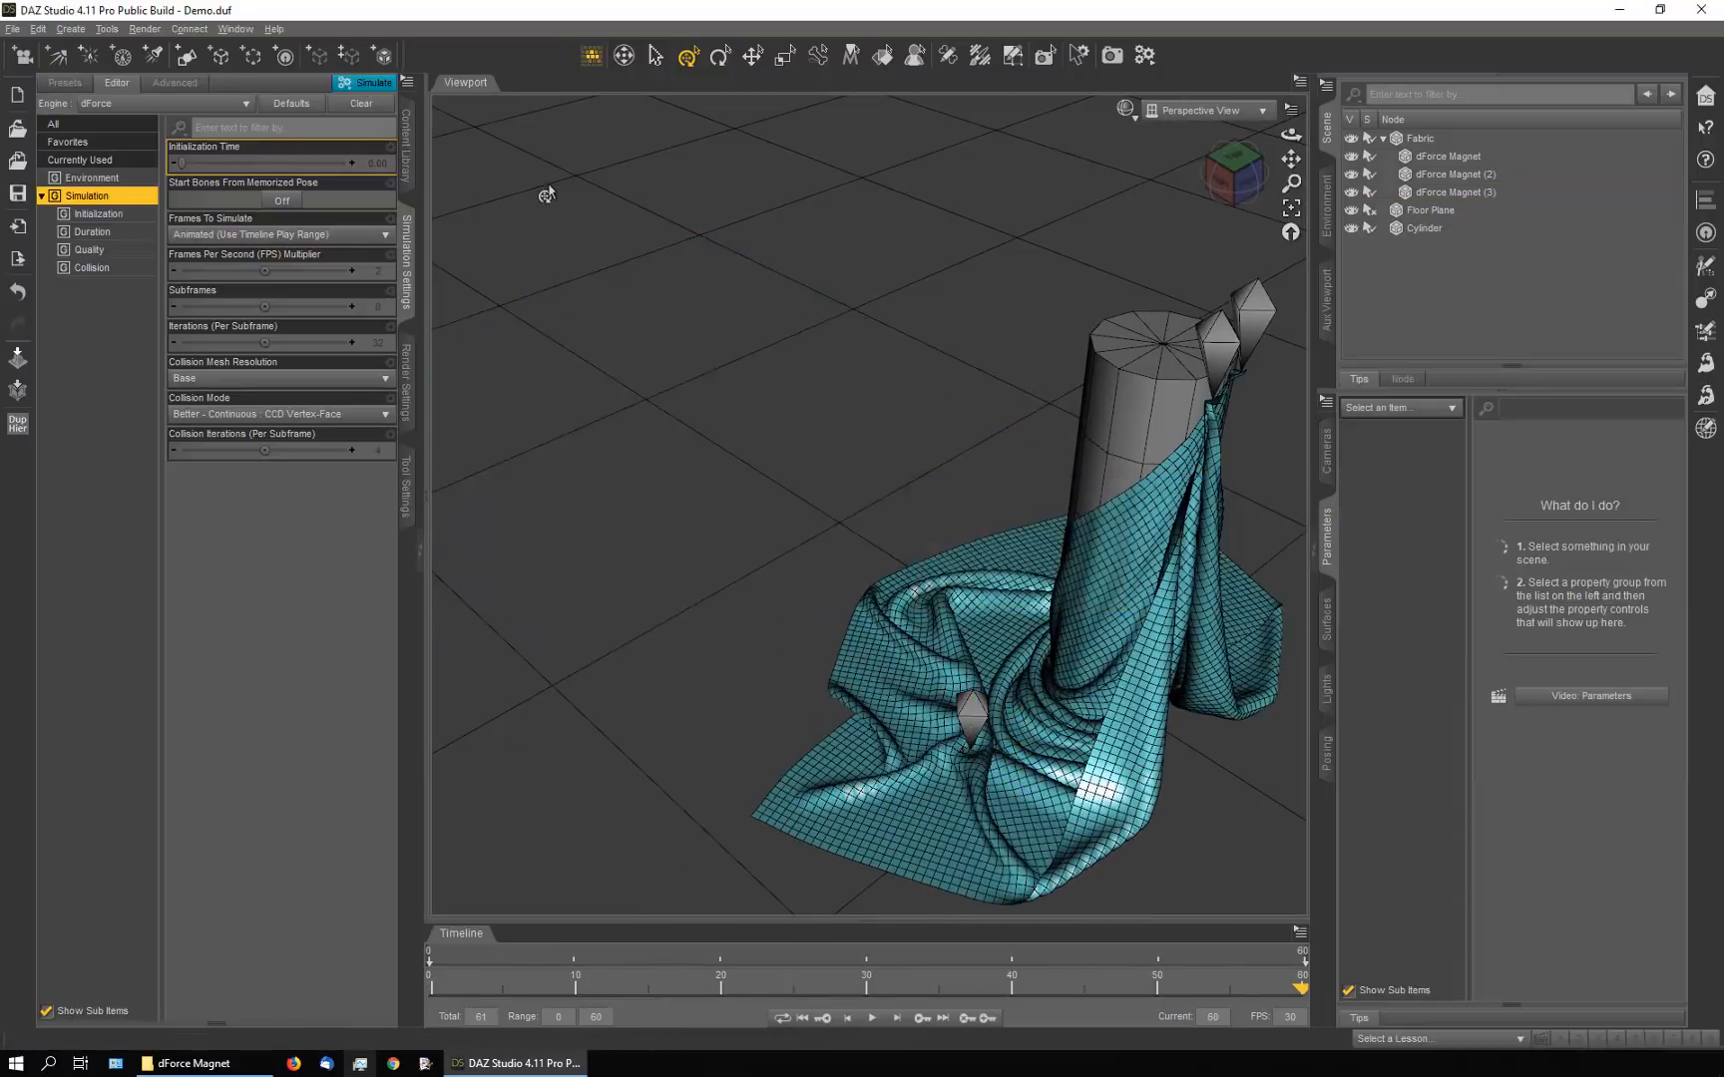
mouse_move(1291, 134)
mouse_down()
mouse_move(1262, 140)
mouse_move(1263, 98)
mouse_move(1221, 138)
mouse_move(1157, 119)
mouse_move(1330, 145)
mouse_move(1314, 144)
mouse_up()
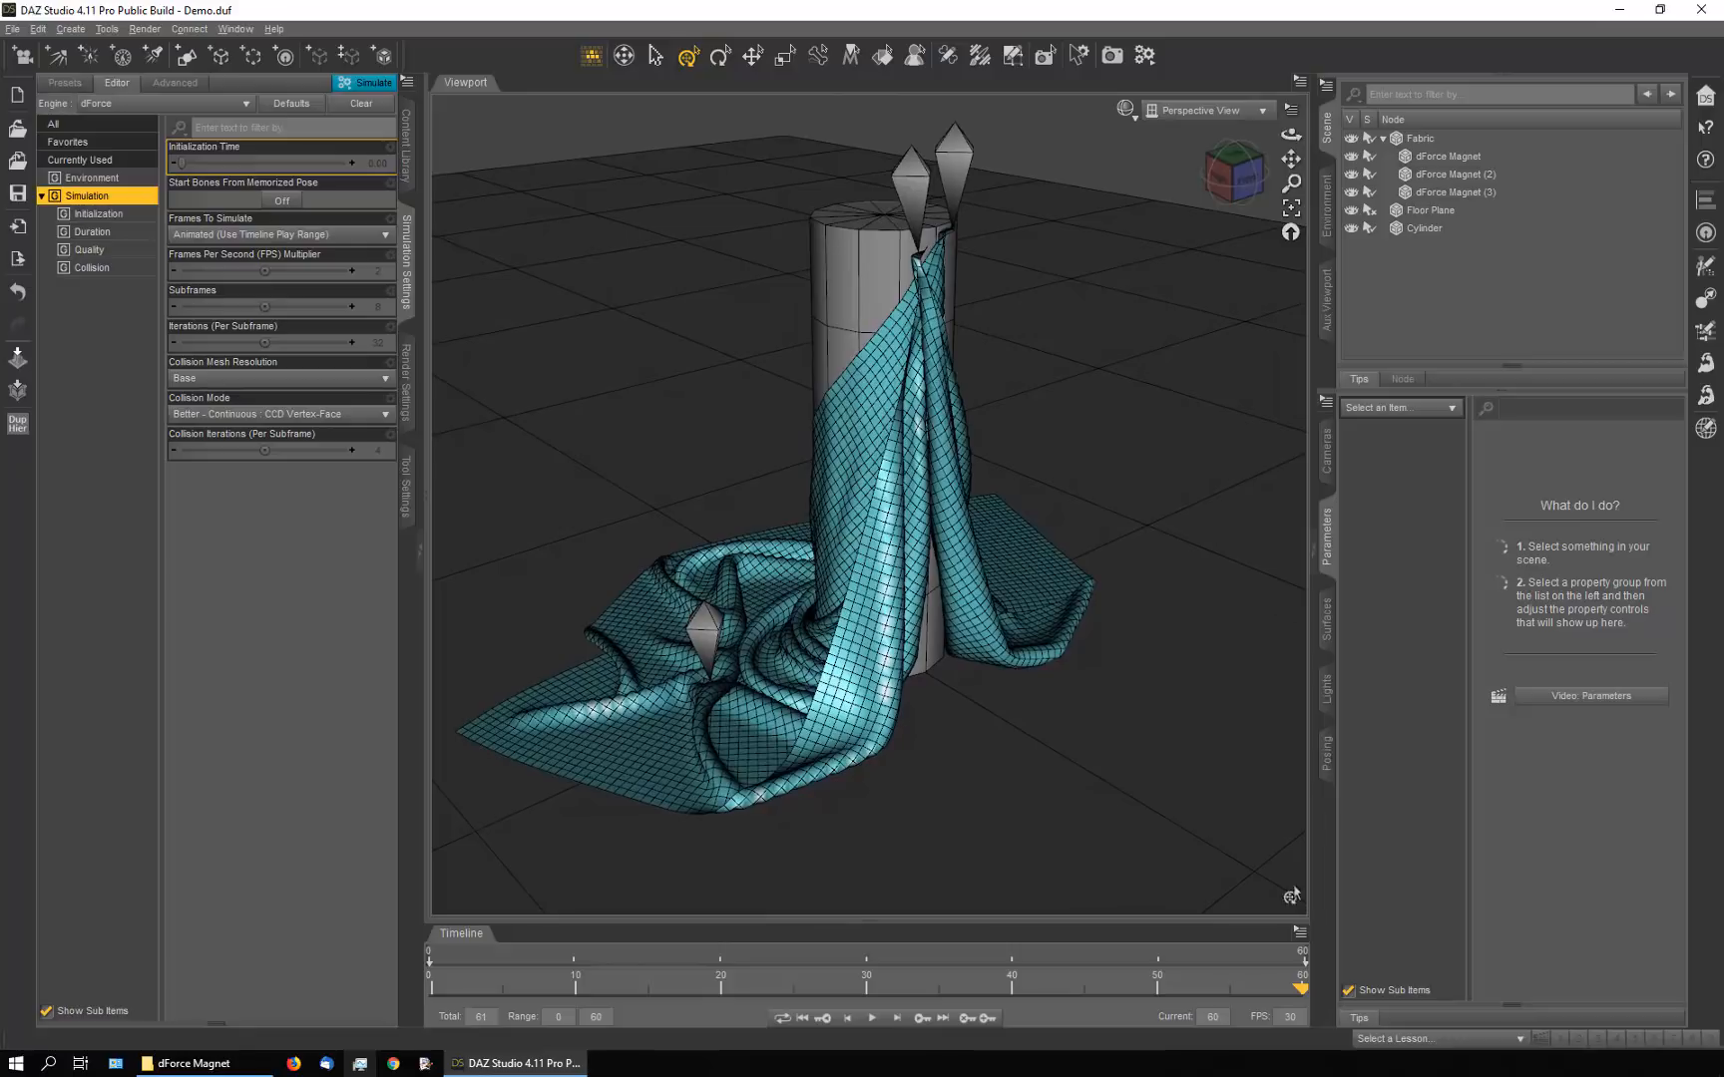
drag(1300, 996, 1372, 971)
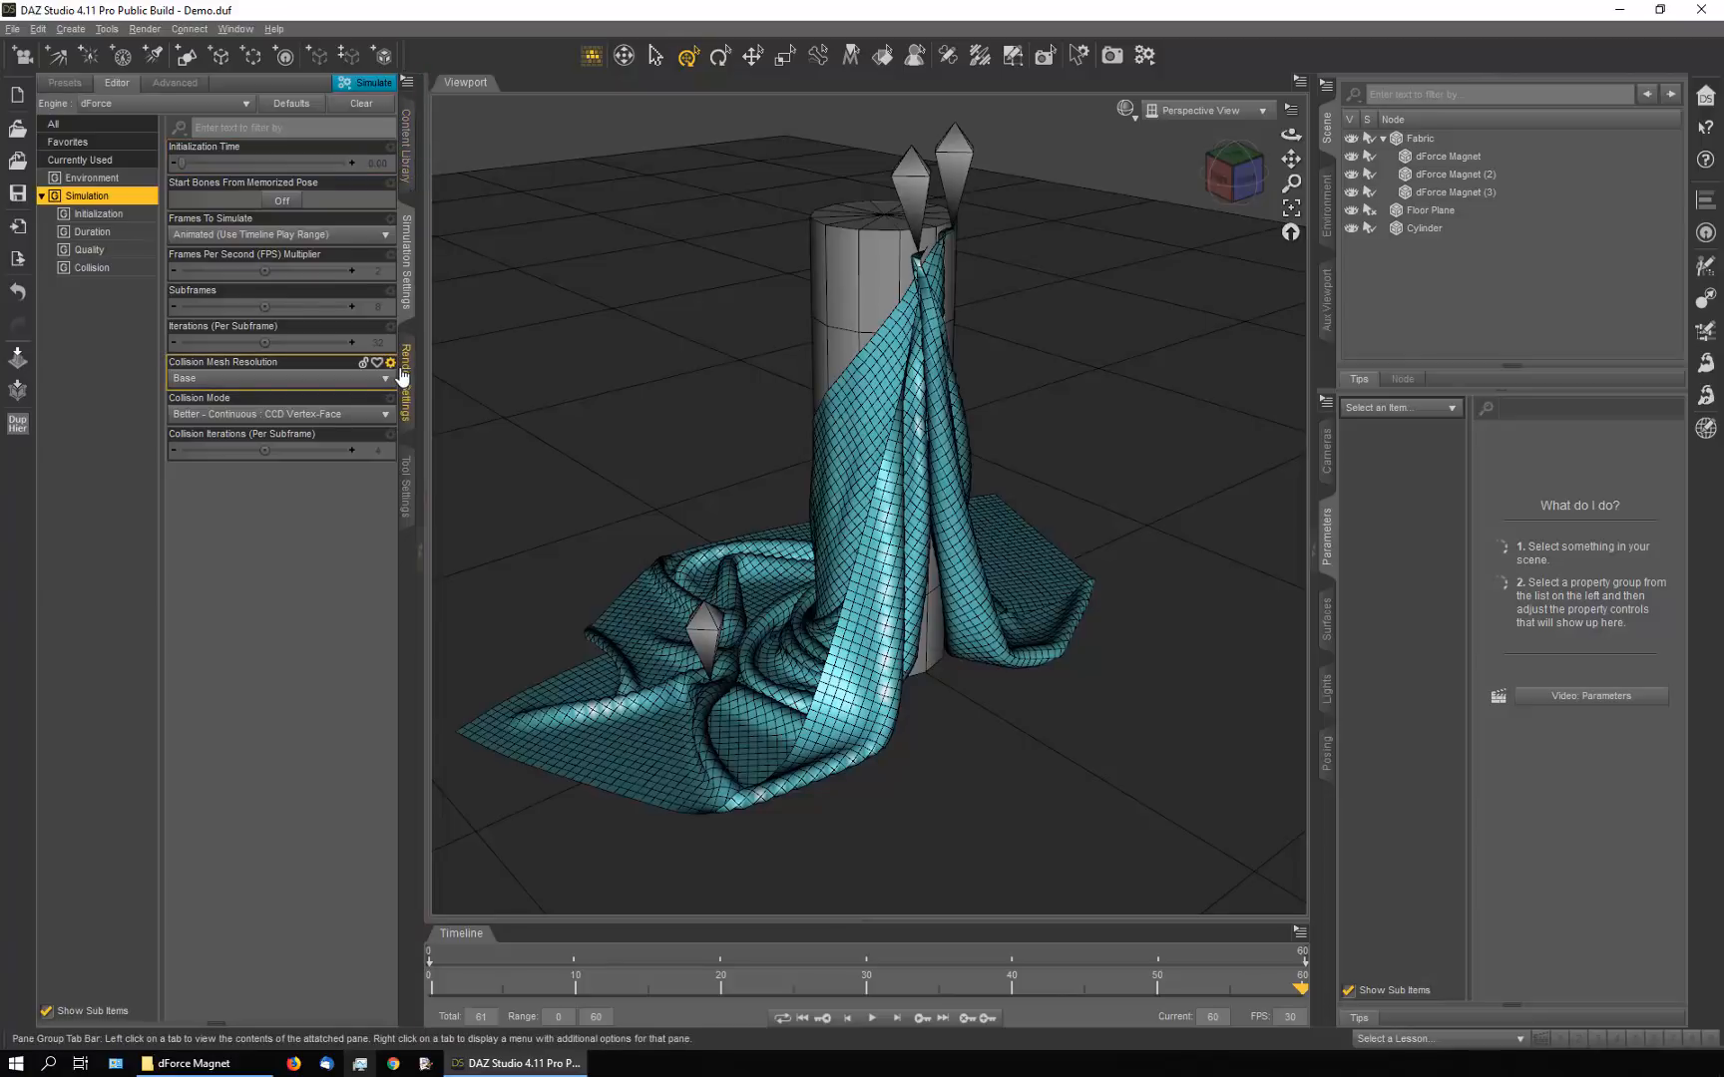
Unhide the Fabric's Helper selection set with the Geometry Editor
click(407, 522)
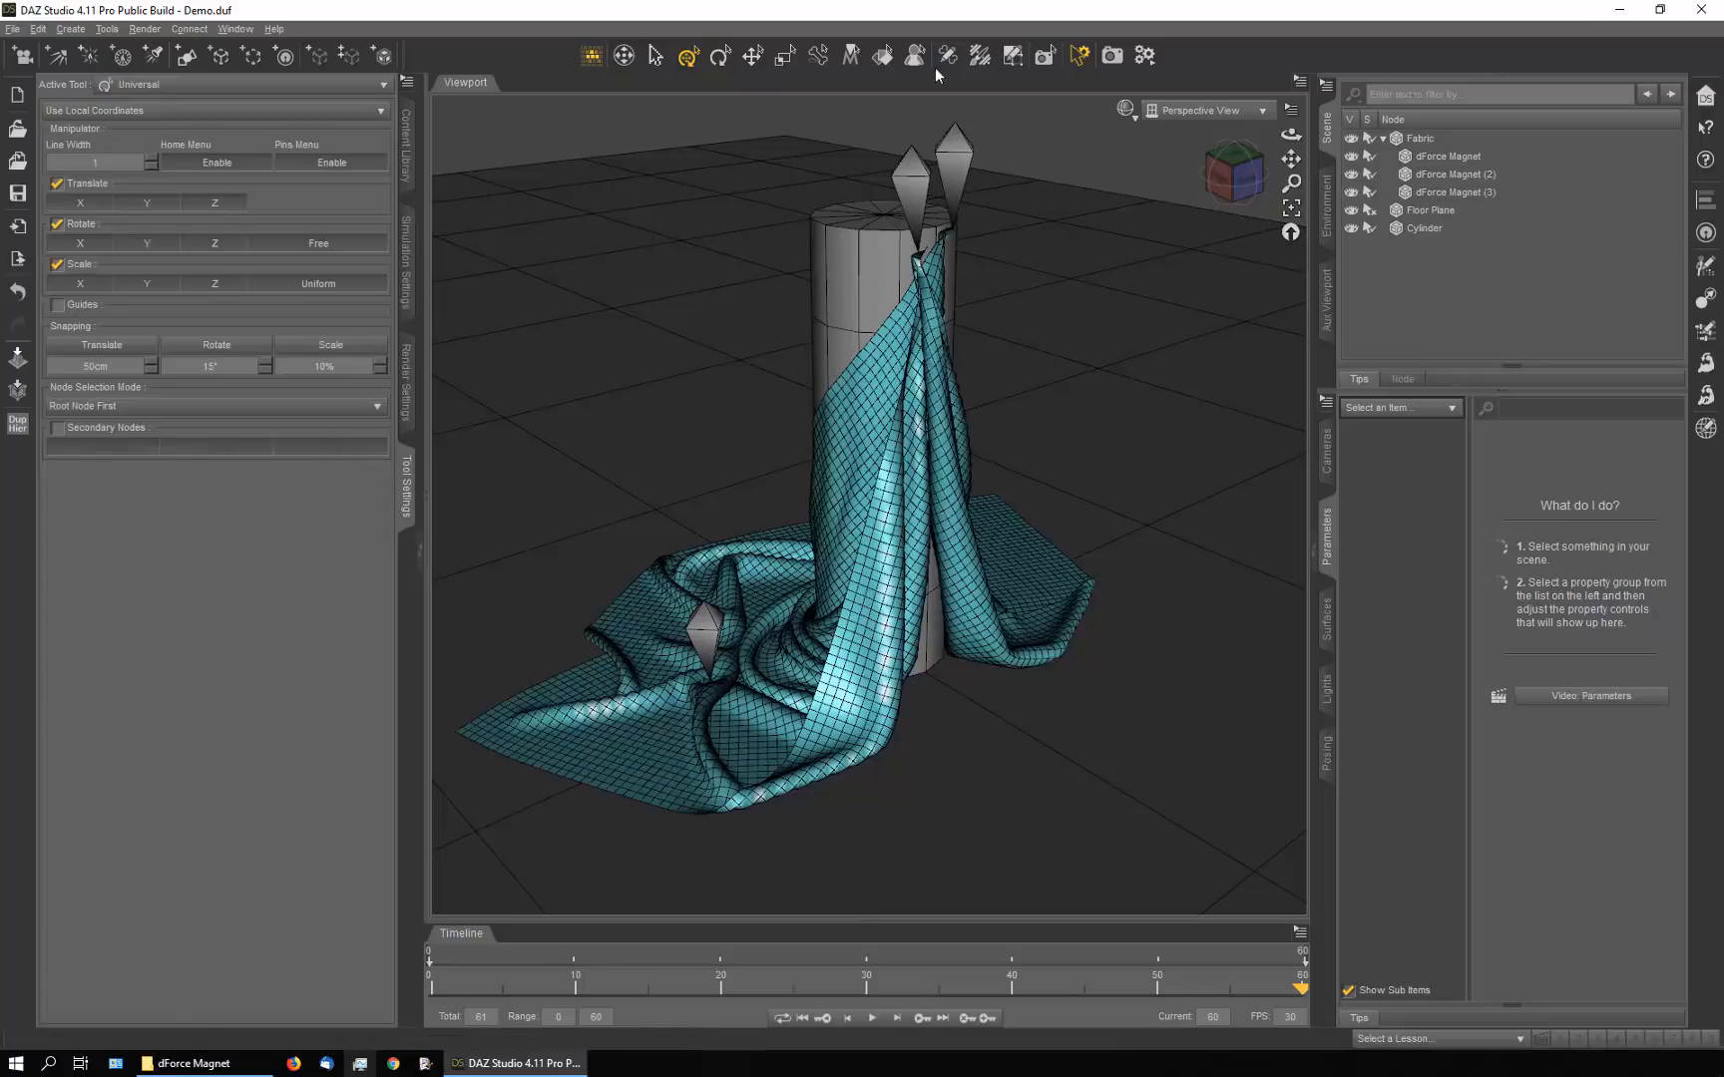
click(1012, 62)
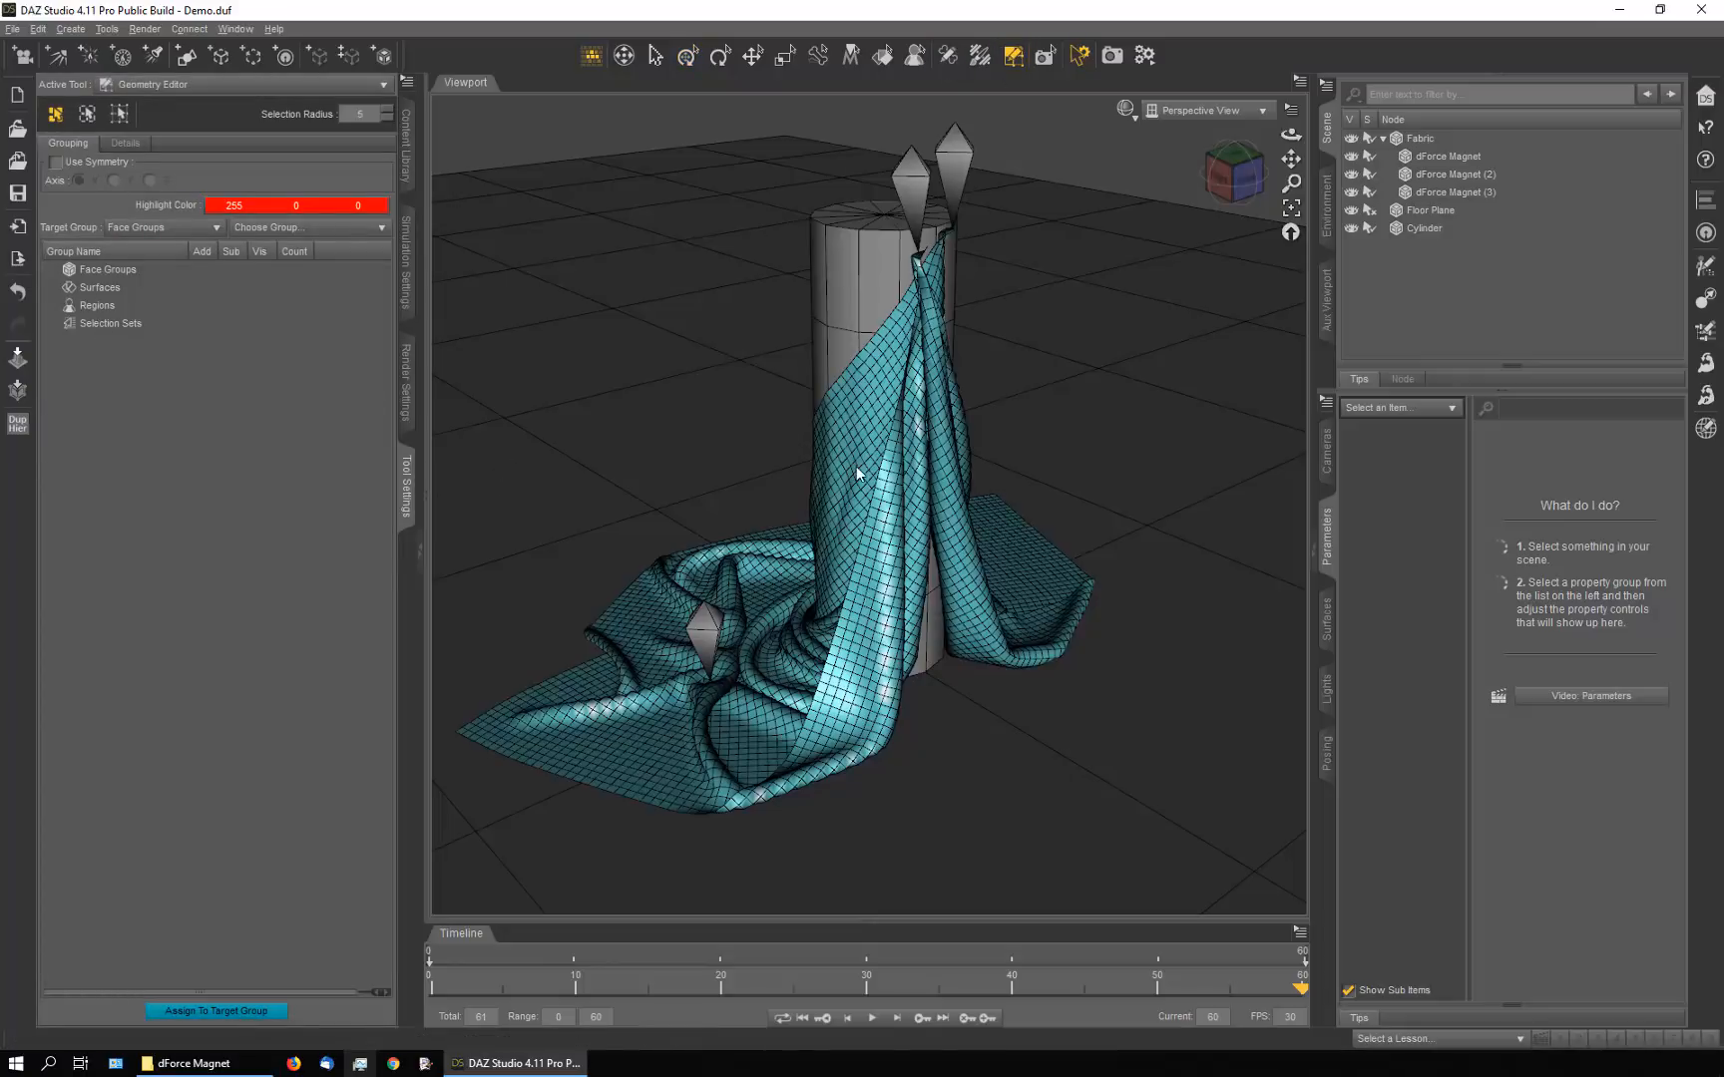
click(1420, 141)
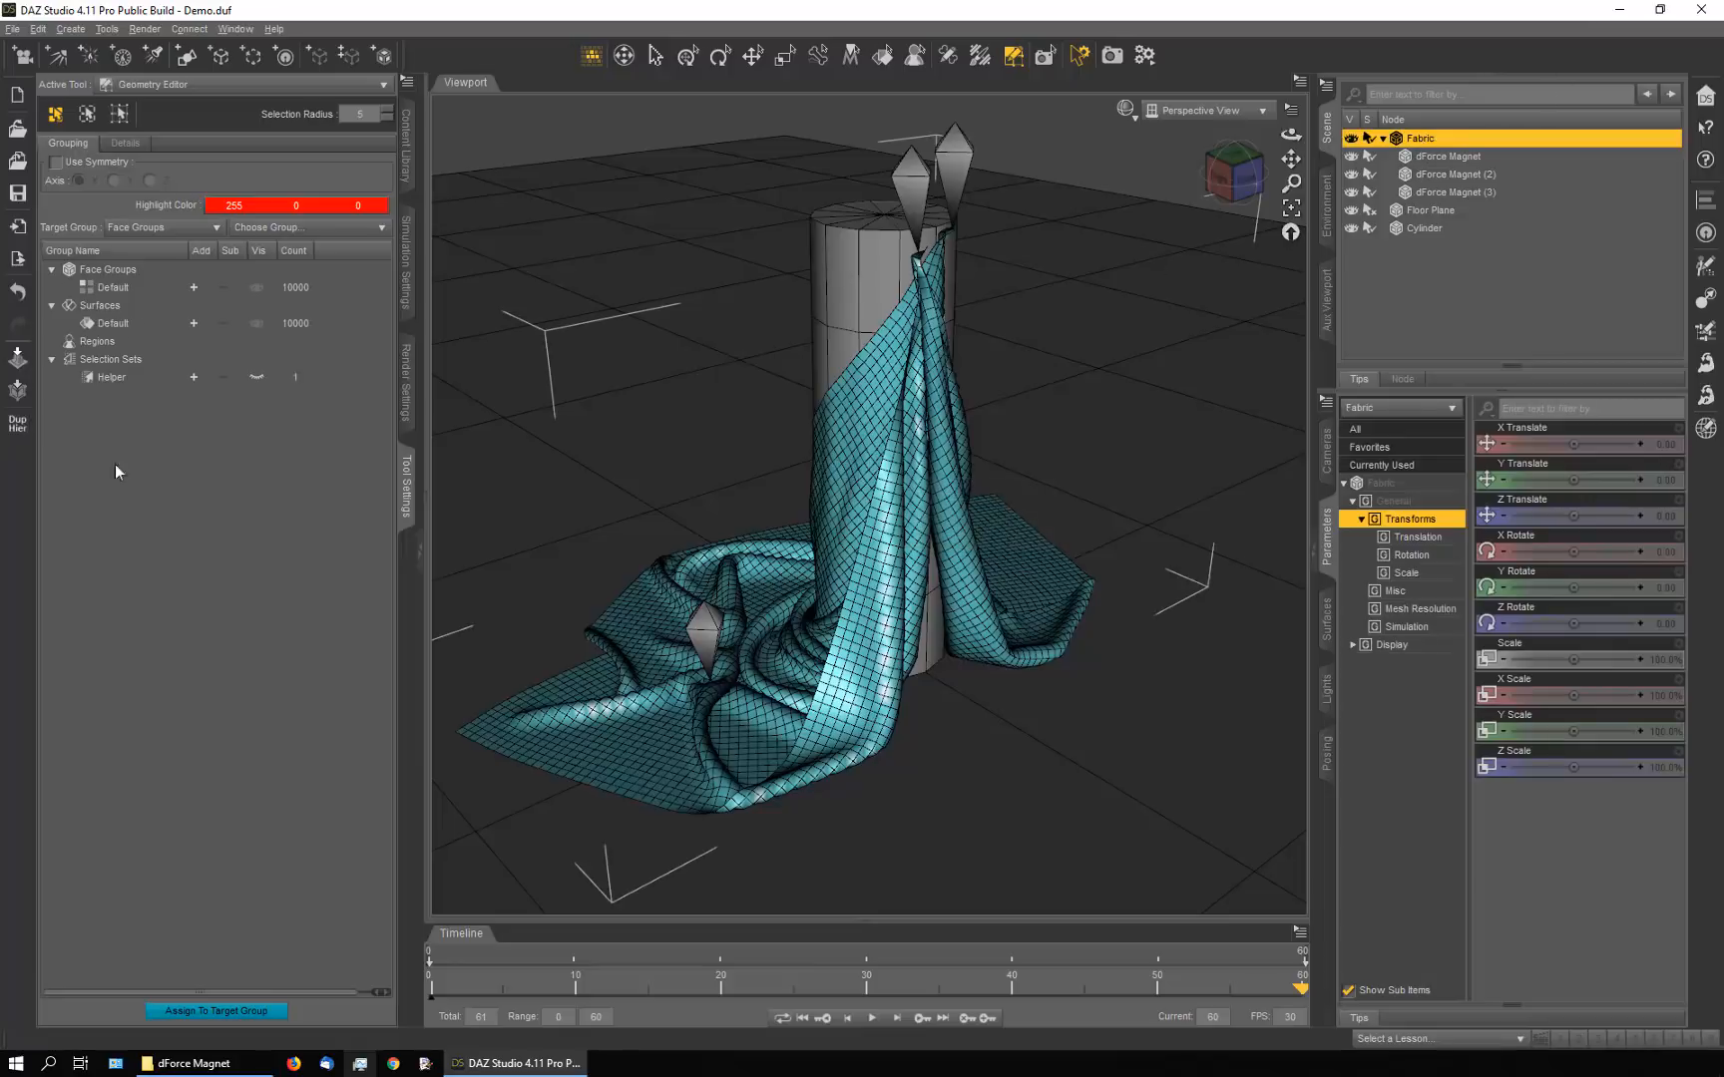
click(258, 378)
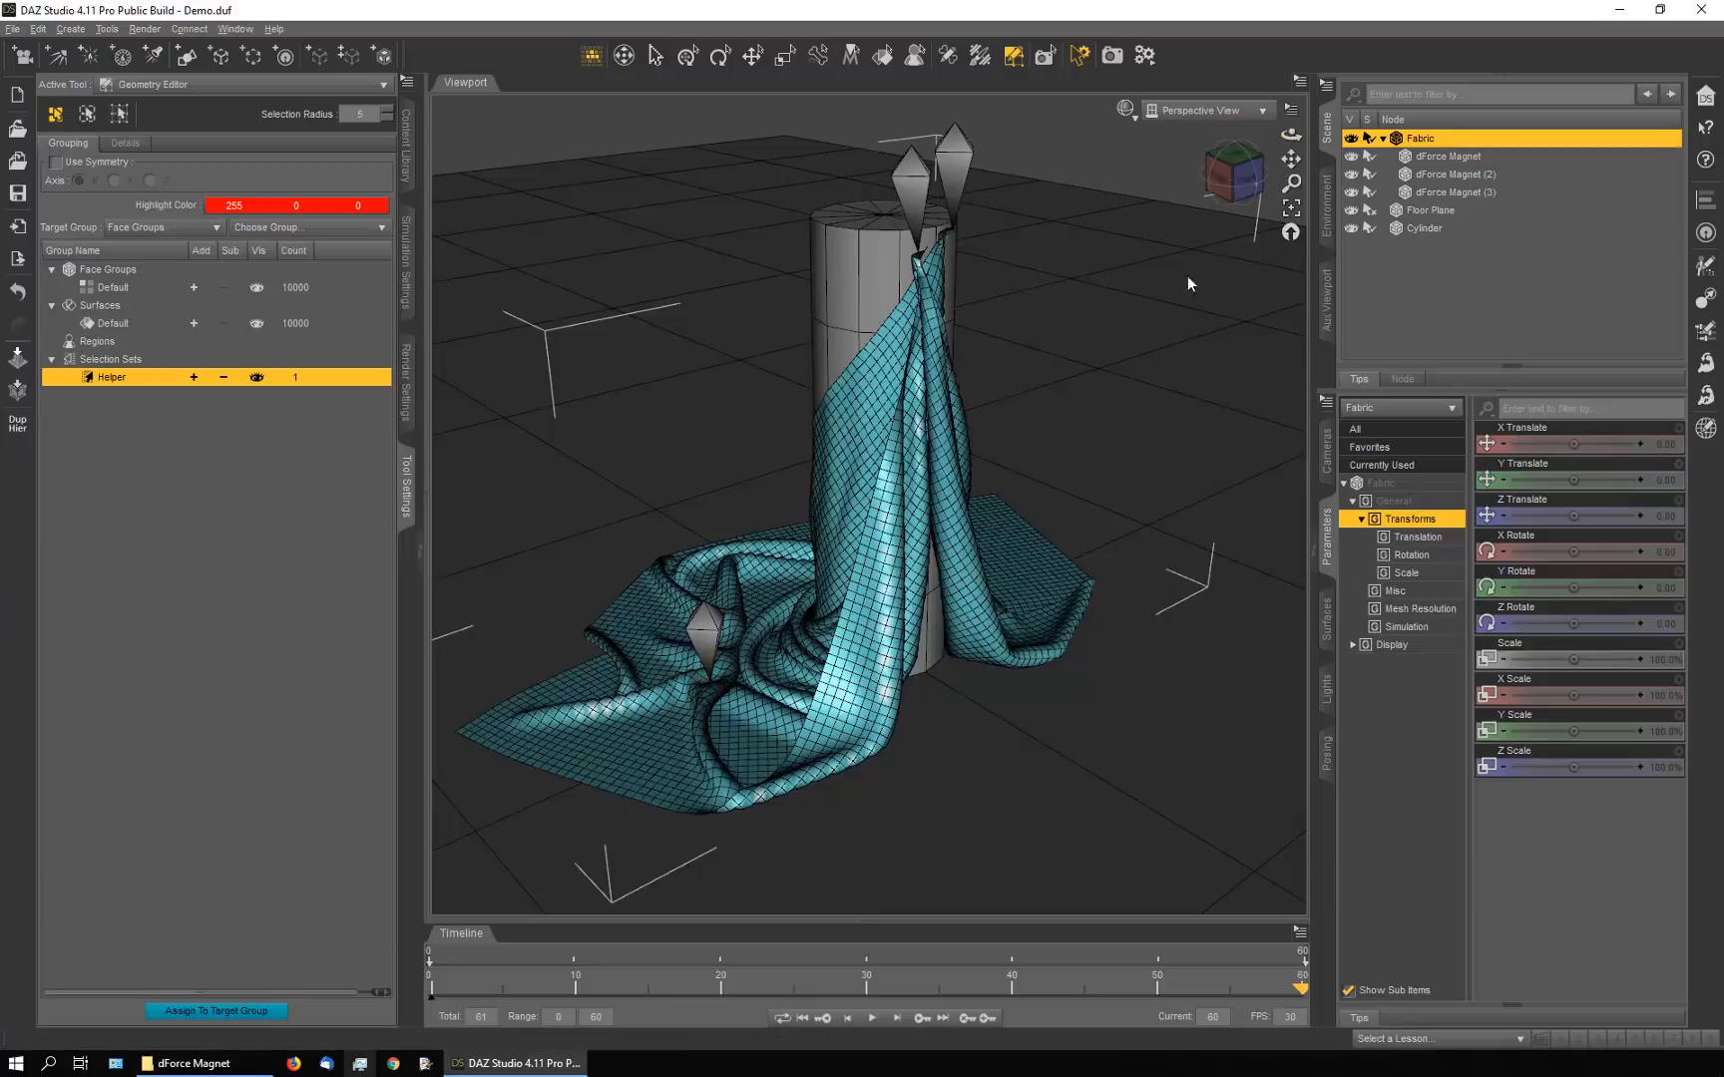
drag(1290, 134, 1251, 139)
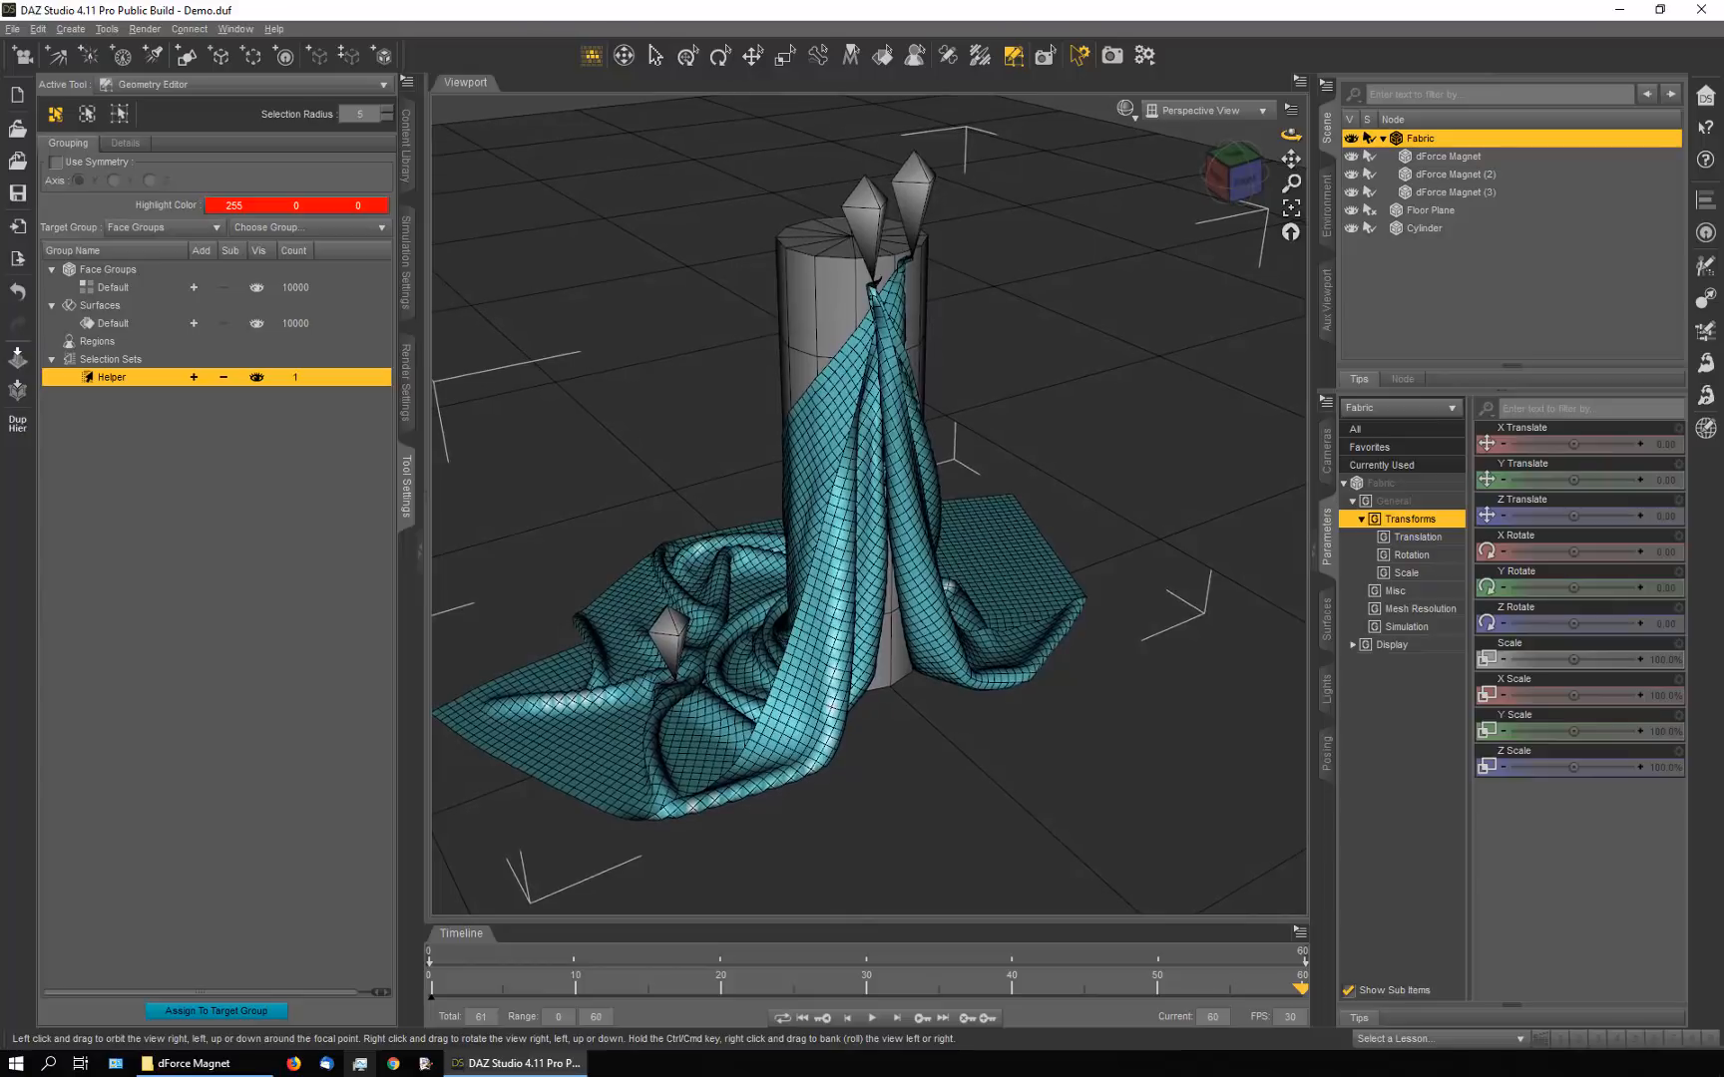
scroll(1171, 356, down, 2)
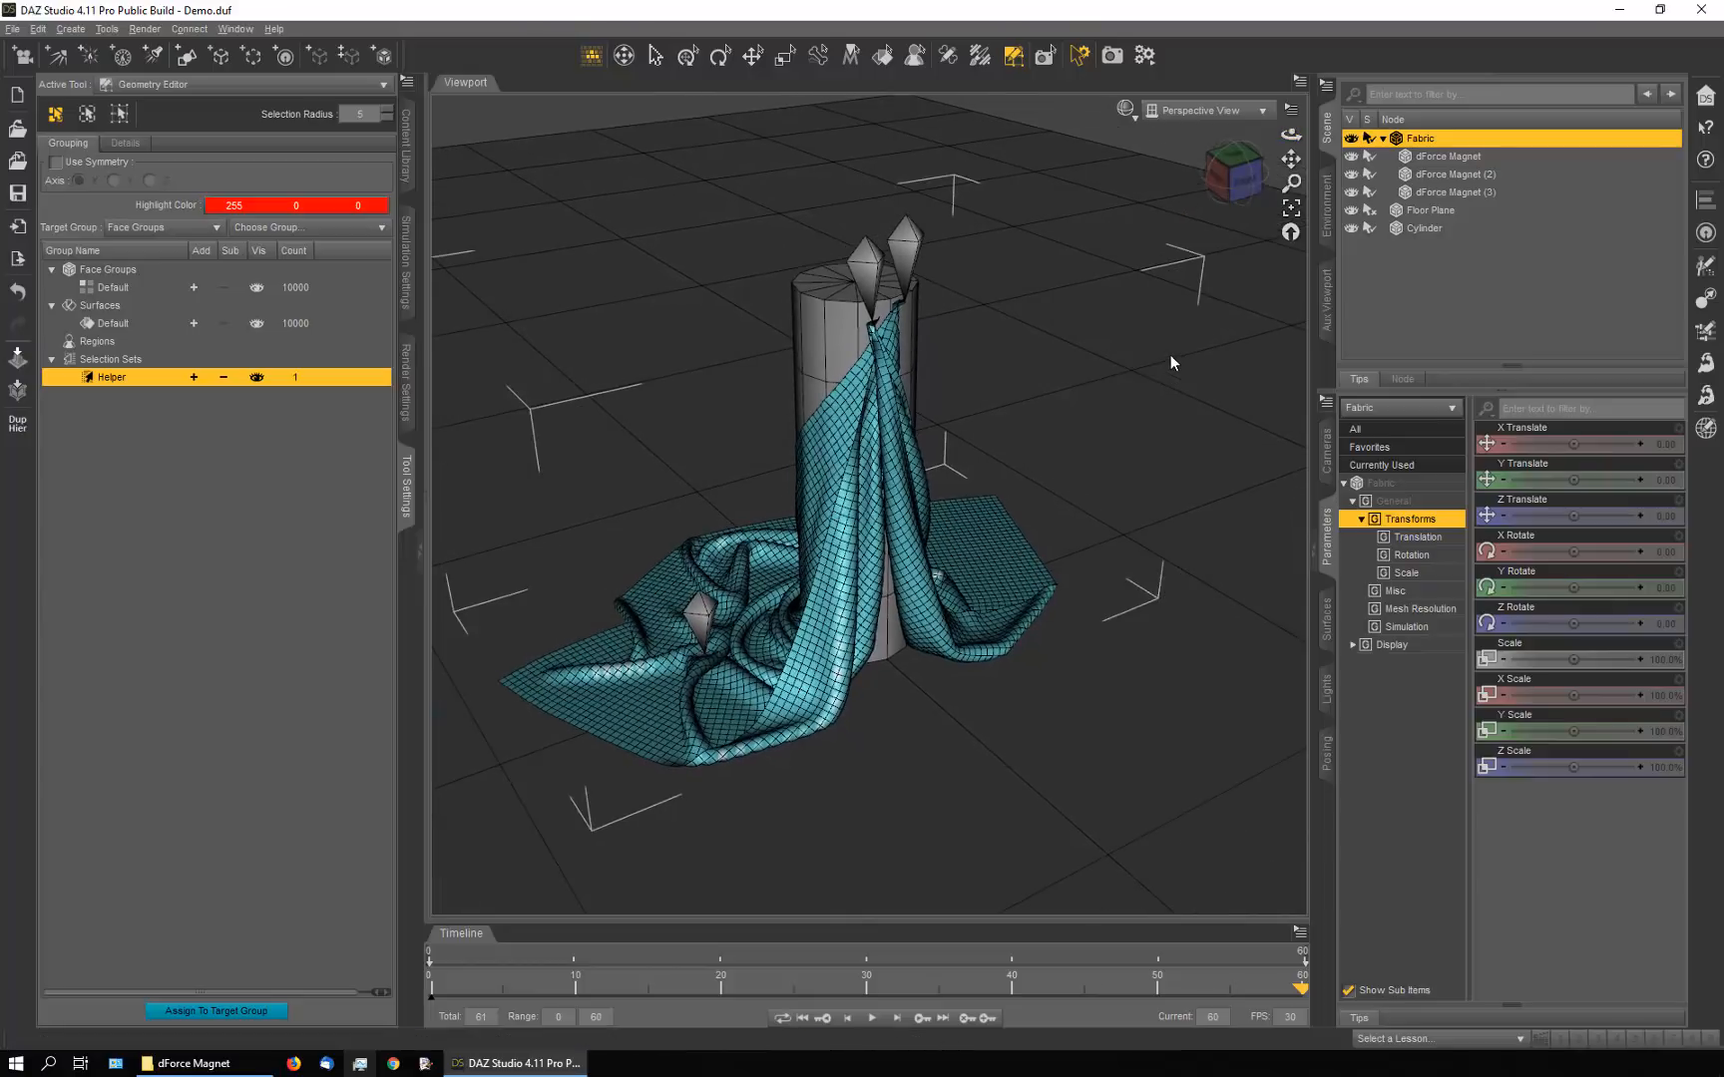